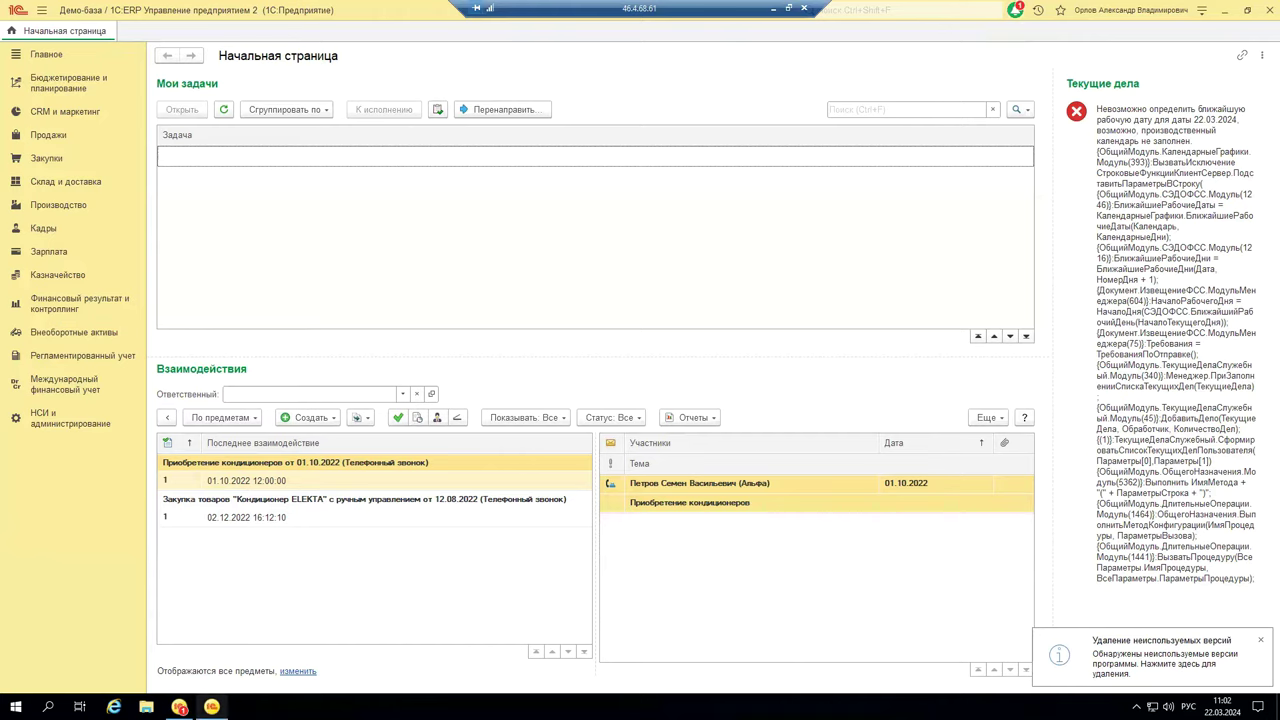
# Step: View the program's version and configuration information and close it
pyautogui.moveTo(211, 707)
pyautogui.click(1203, 12)
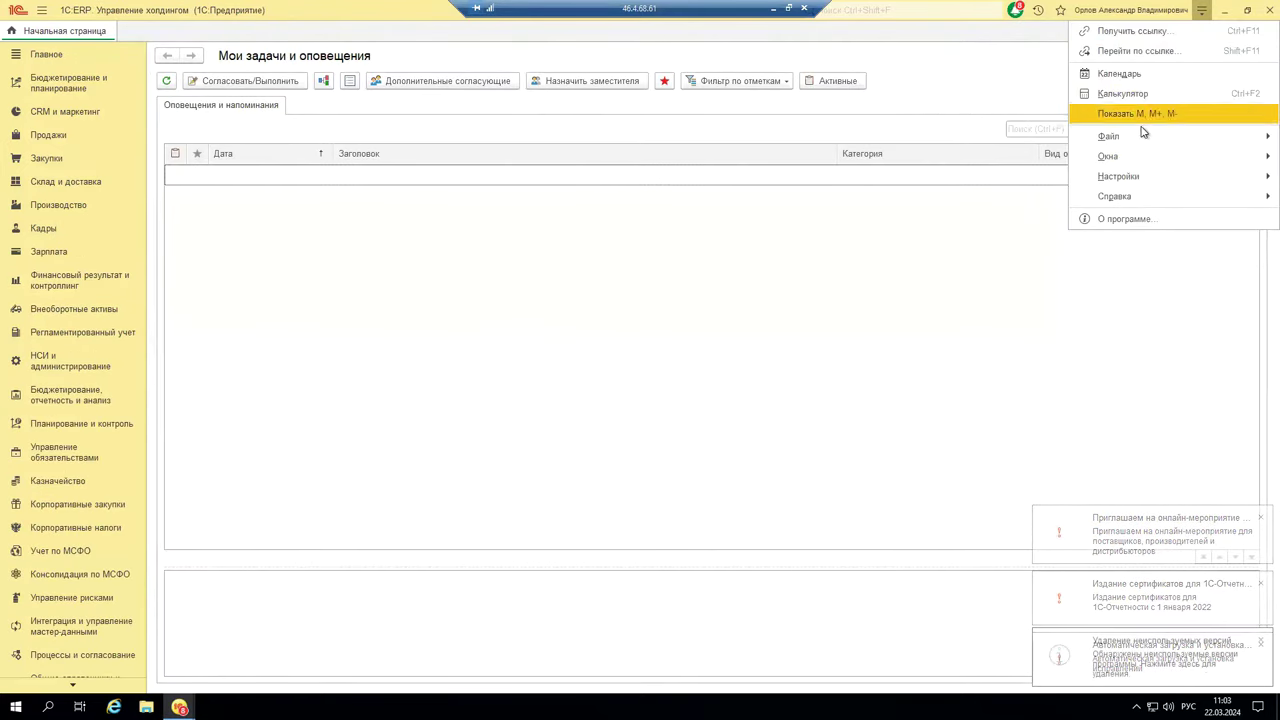
pyautogui.click(1140, 218)
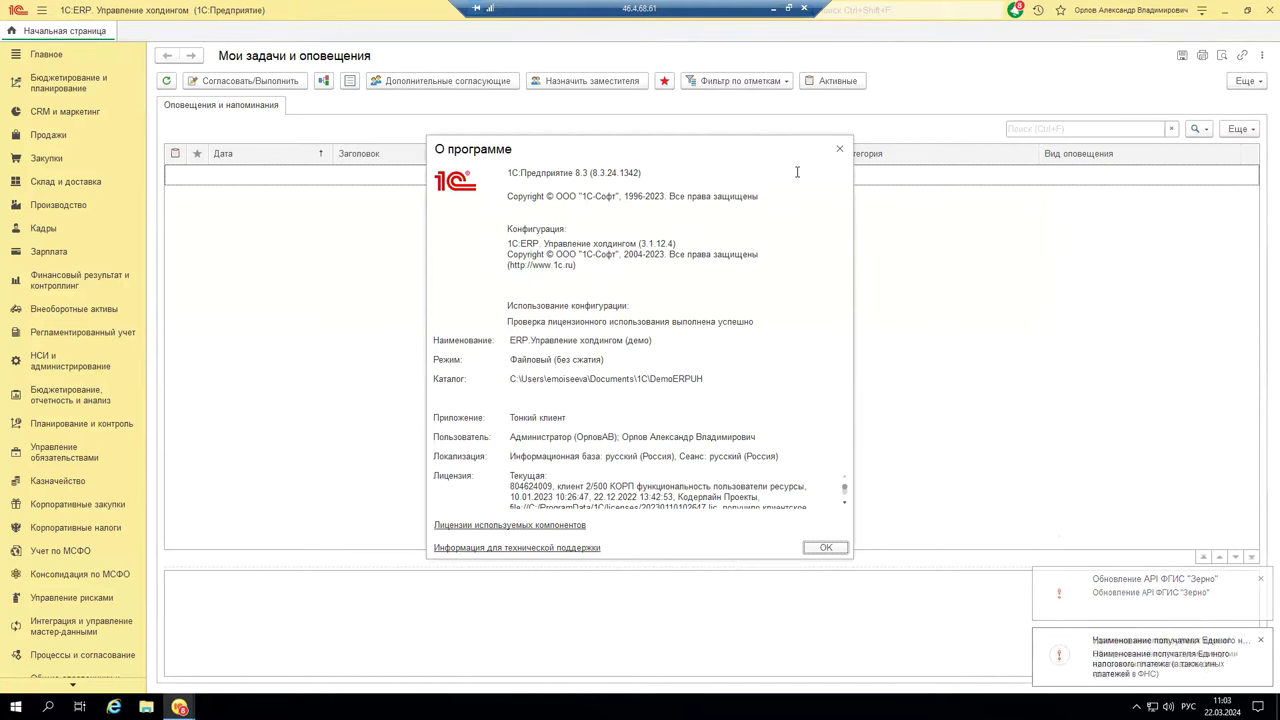
pyautogui.click(839, 148)
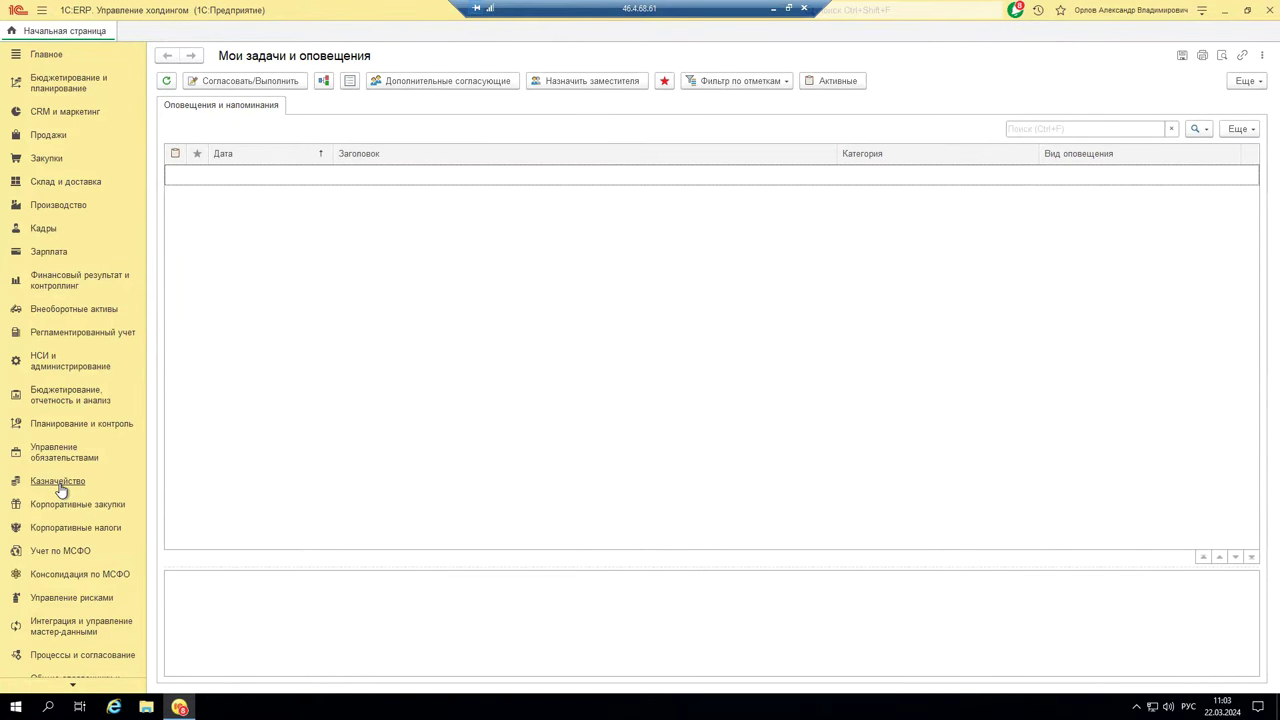
# Step: Start a new security of type Акция from the Казначейство section's Ценные бумаги list
pyautogui.click(58, 483)
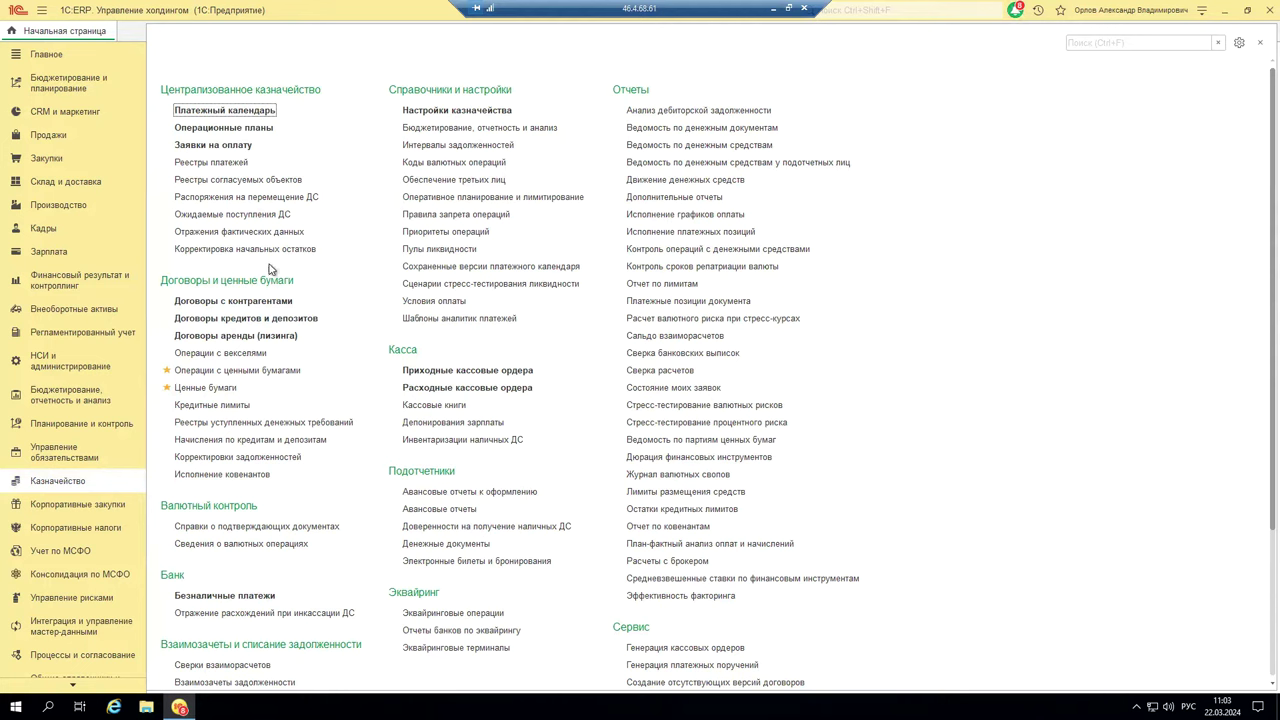
pyautogui.click(228, 388)
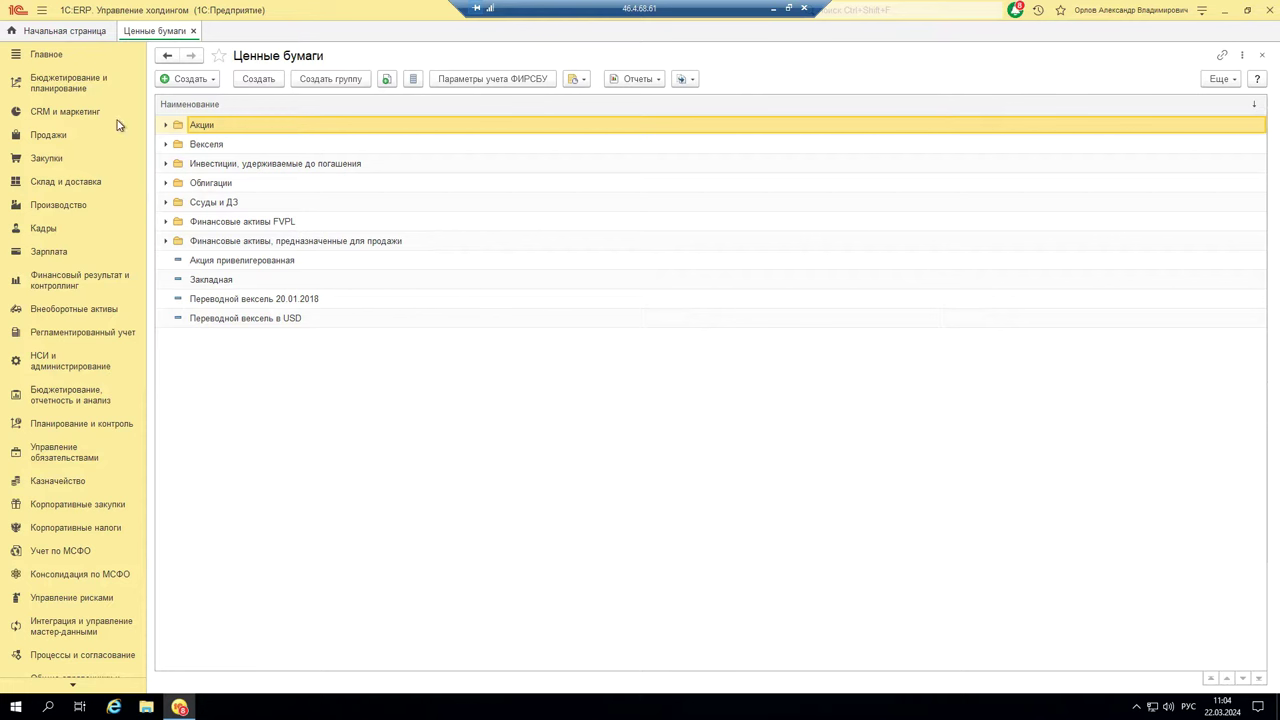
pyautogui.click(212, 79)
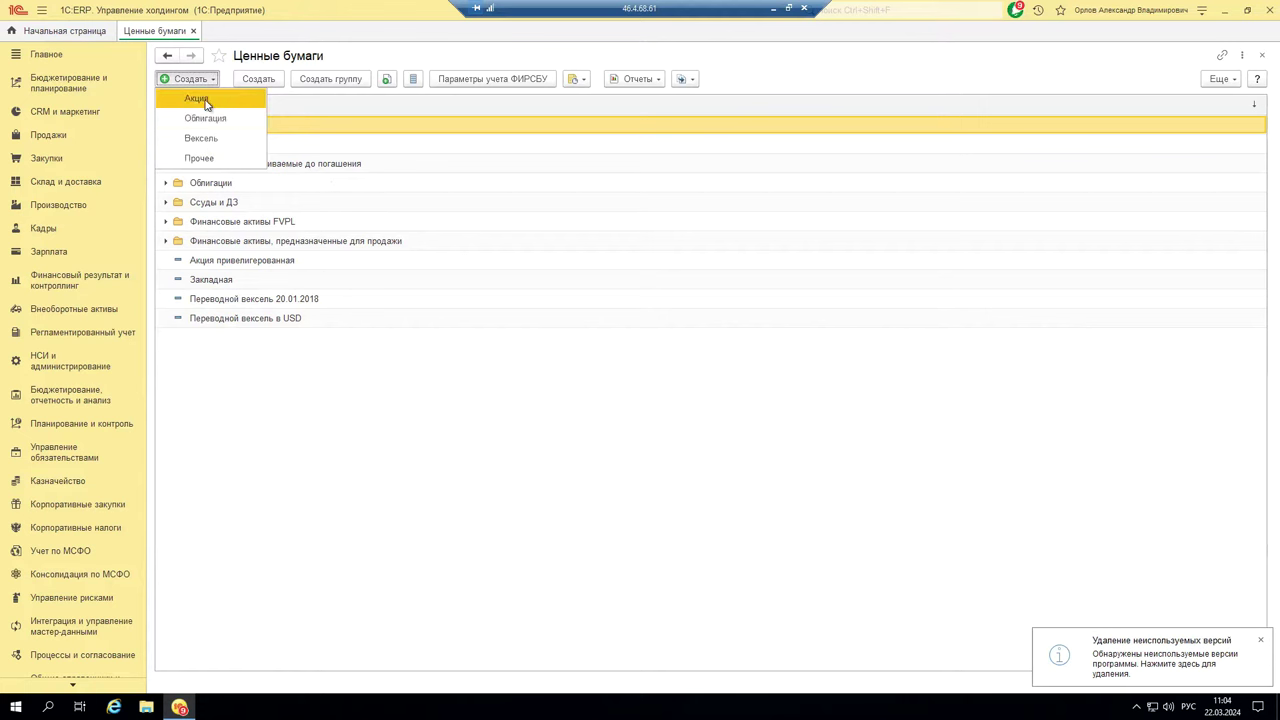
pyautogui.click(206, 103)
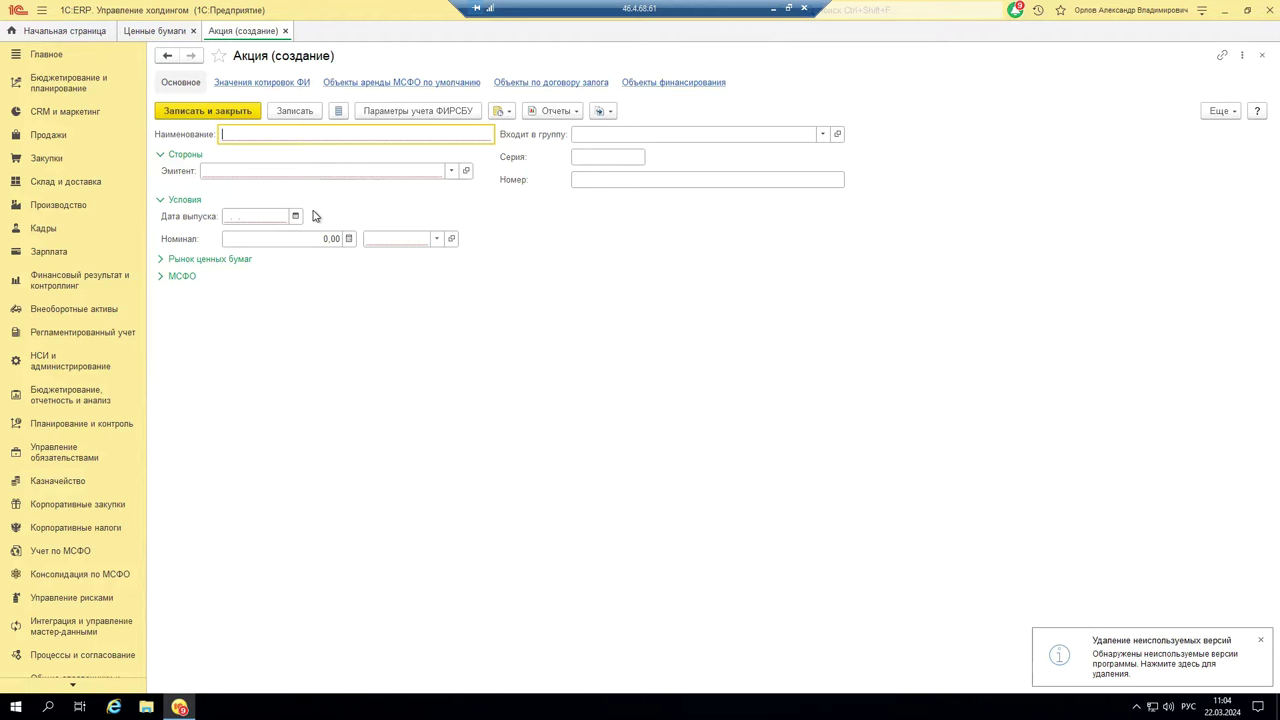
# Step: Name the new share "Акция Новая" and assign it to the Акции group
pyautogui.write('Акция Новая')
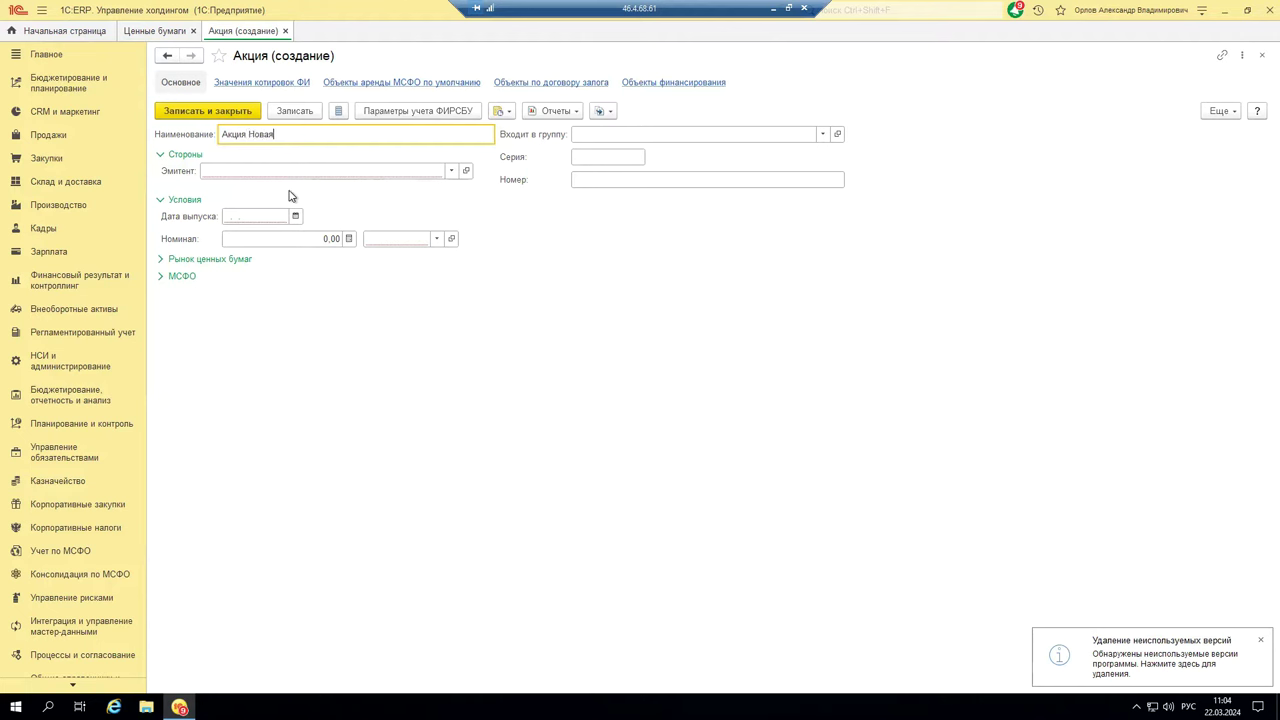
pyautogui.click(640, 137)
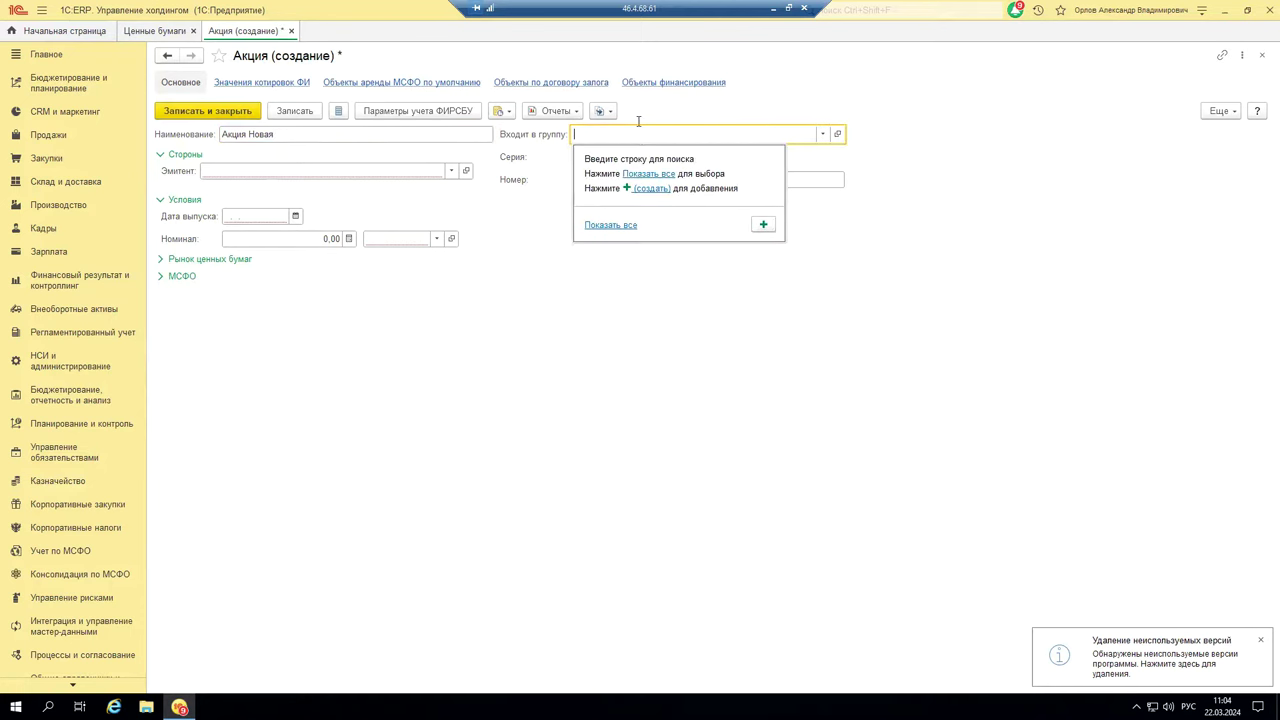
pyautogui.click(610, 224)
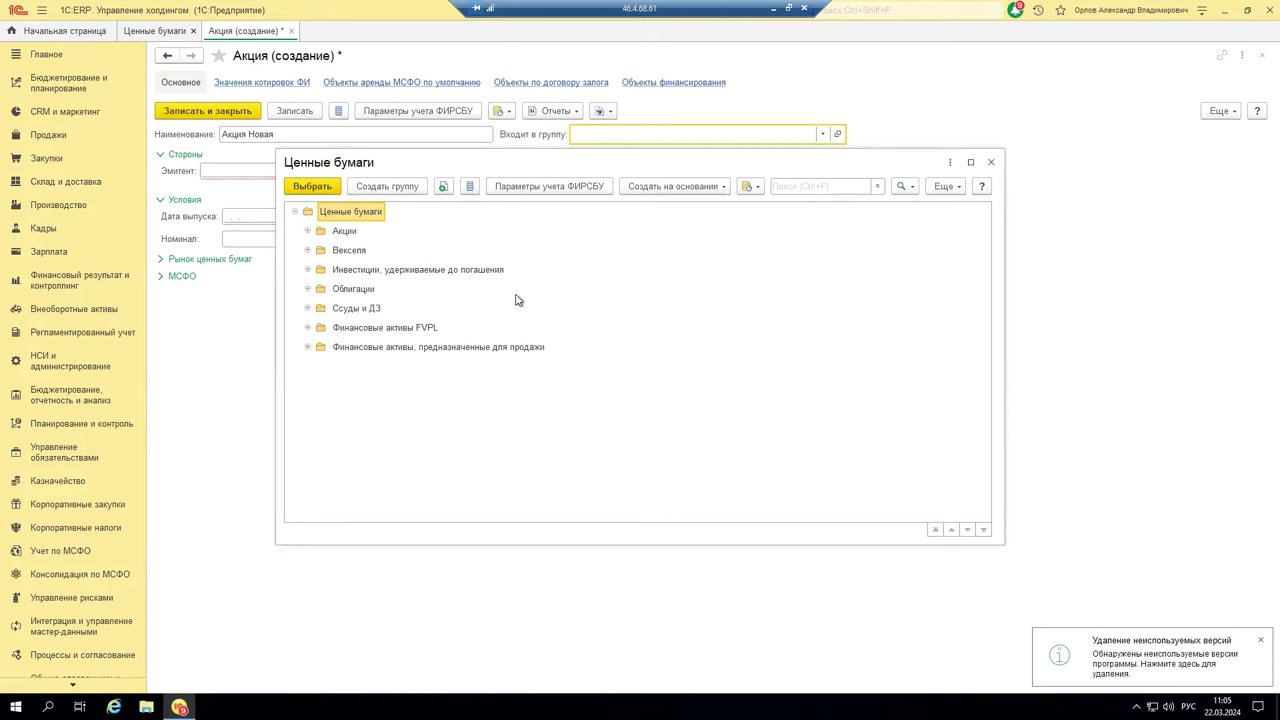
pyautogui.click(340, 236)
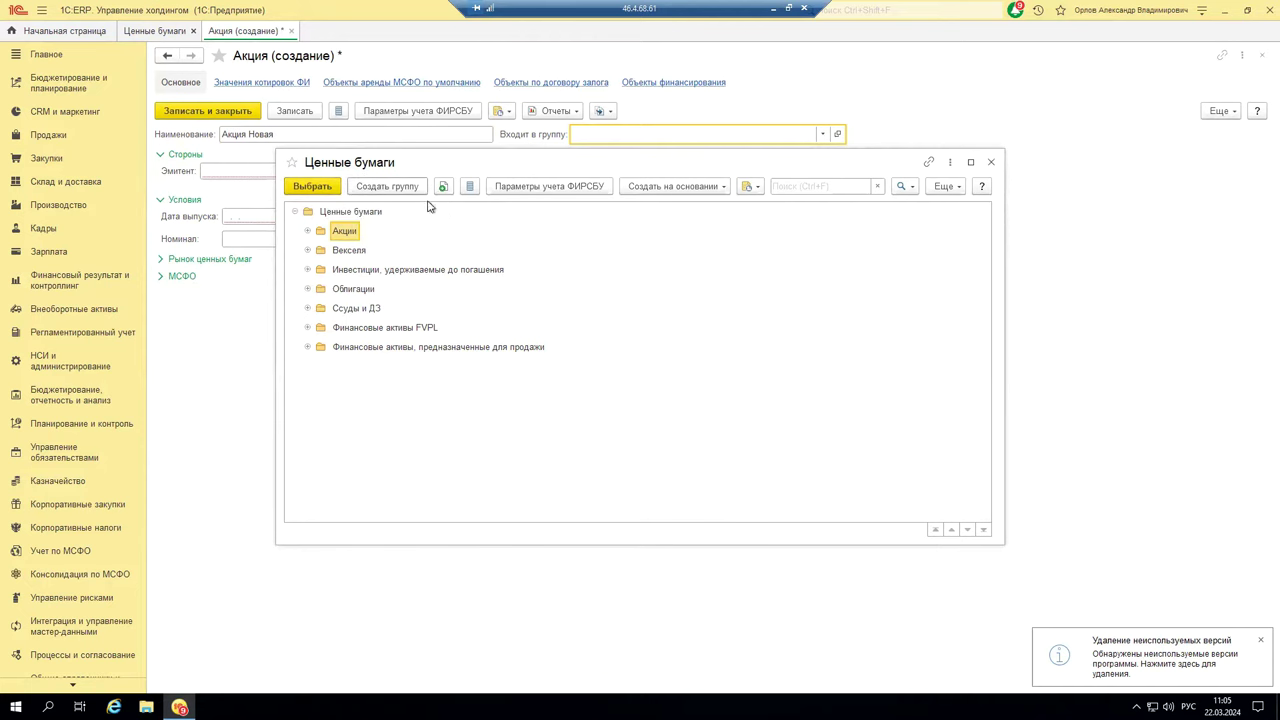
pyautogui.click(334, 186)
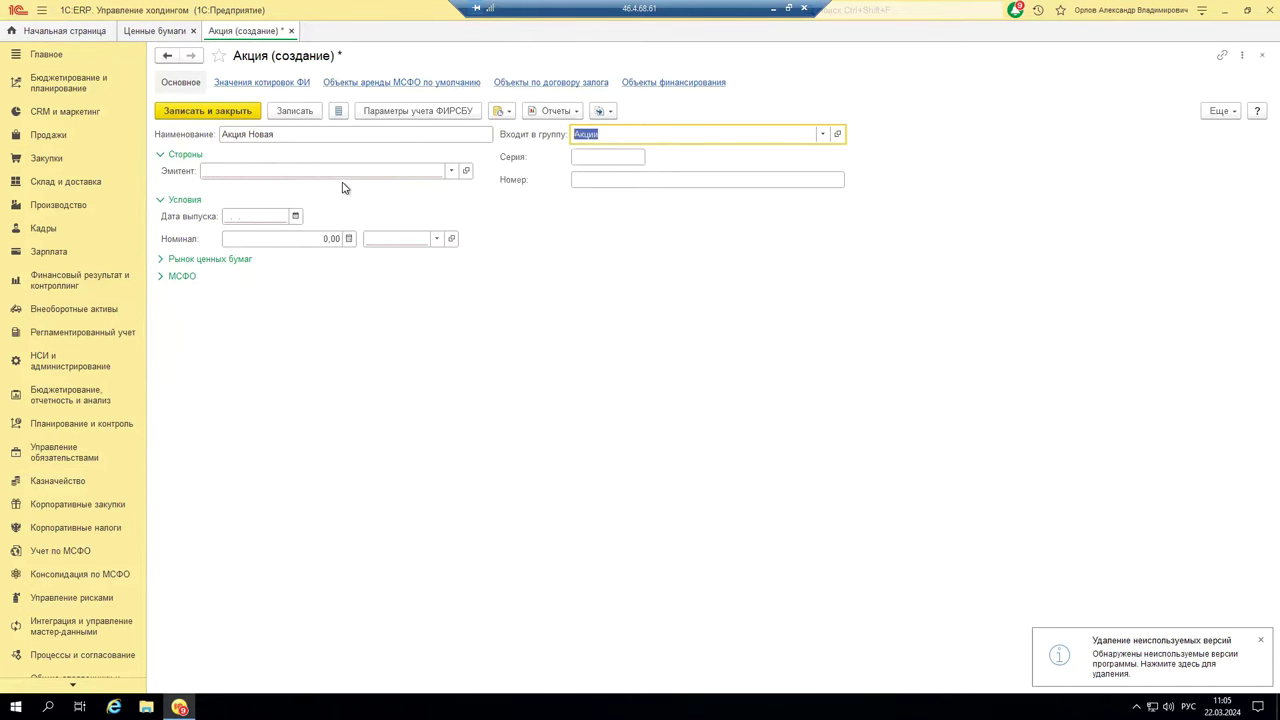
# Step: Set the share's issuer (Эмитент) to СБЕРБАНК РОССИИ
pyautogui.click(256, 170)
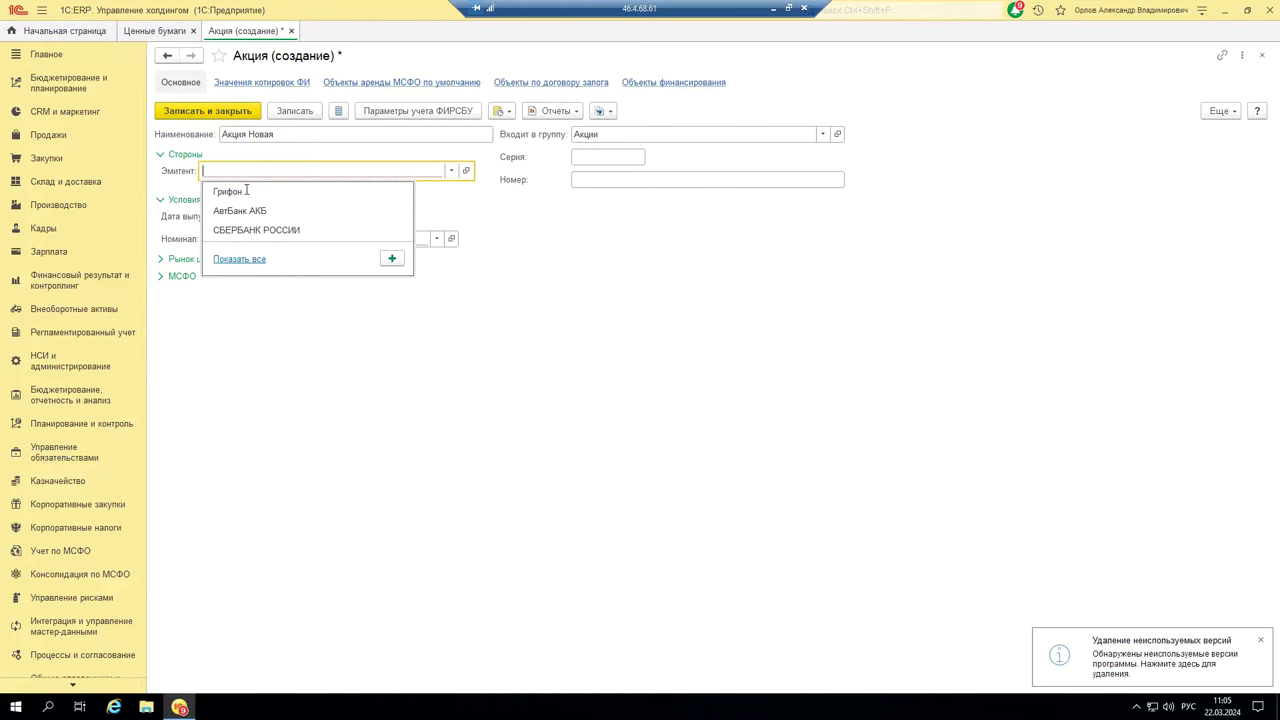
pyautogui.click(241, 262)
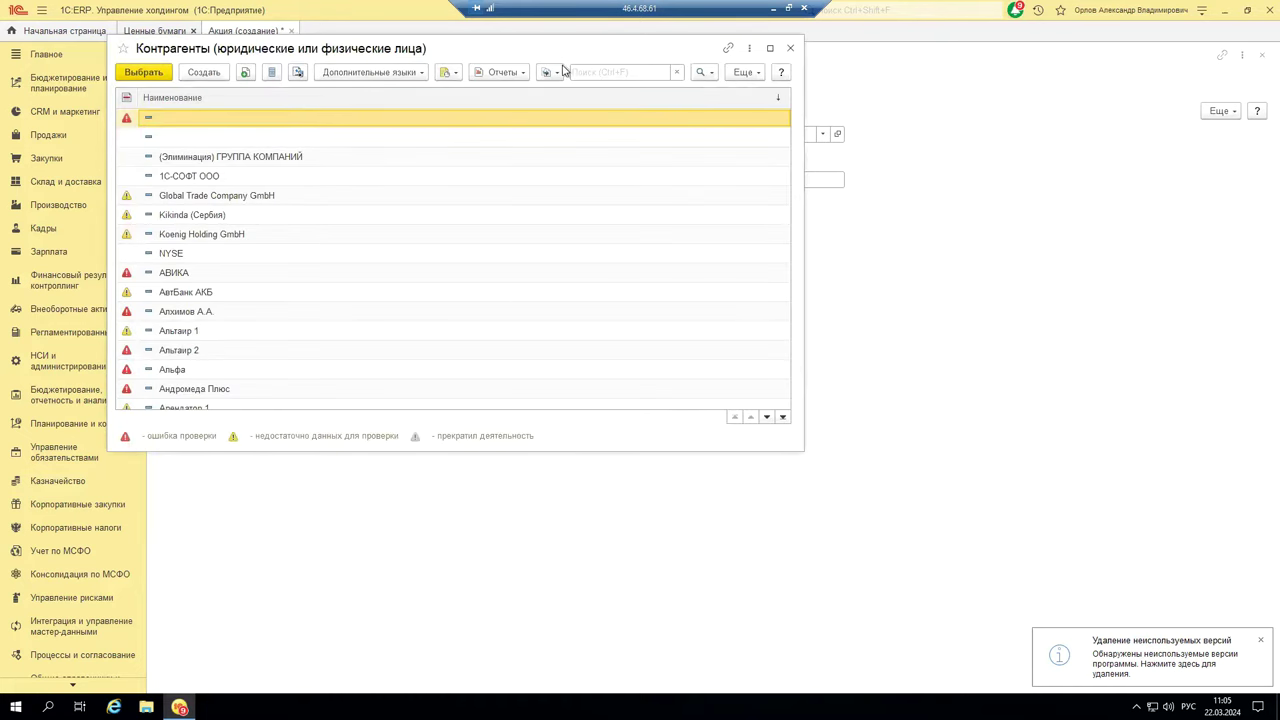
pyautogui.scroll(-12, 393, 268)
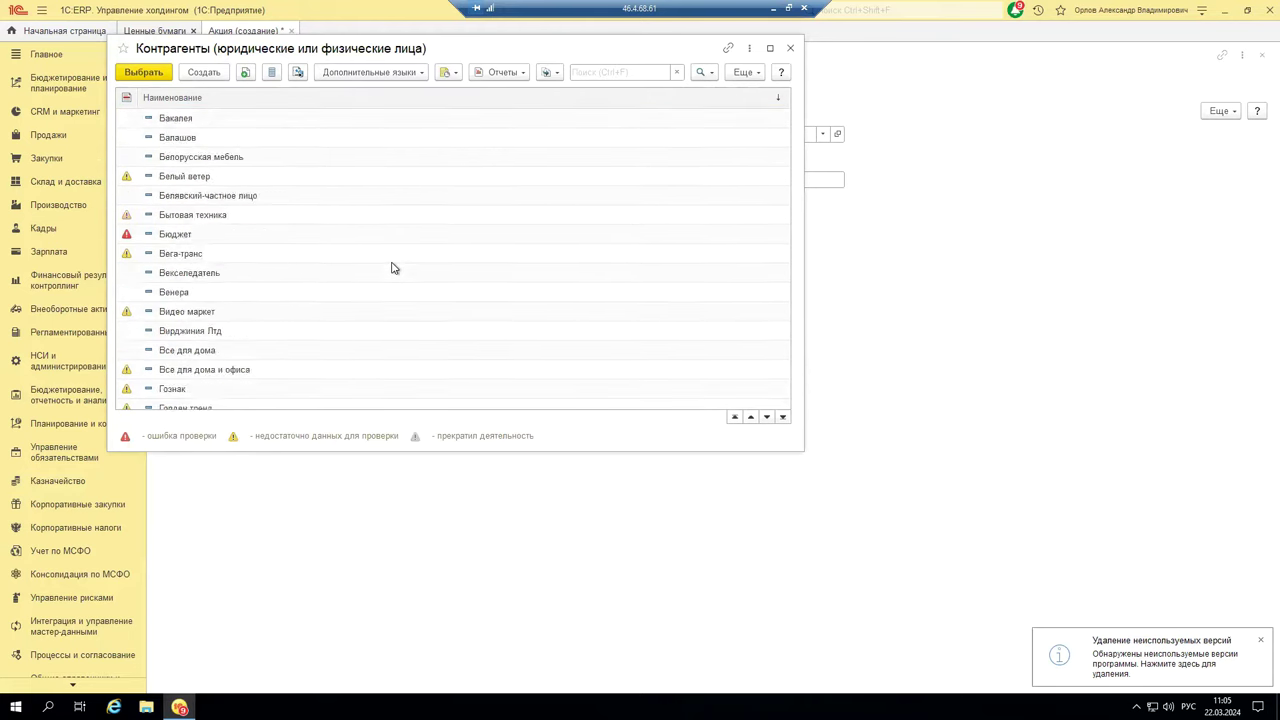
pyautogui.click(790, 49)
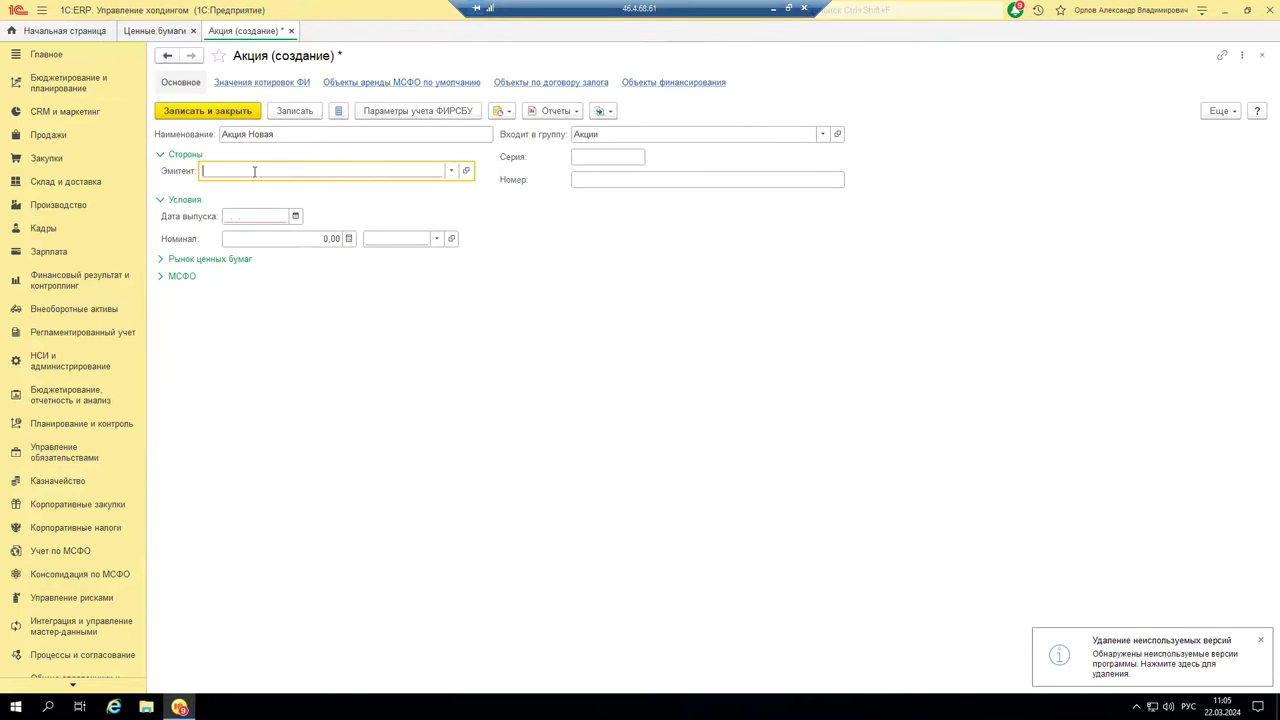
pyautogui.click(451, 171)
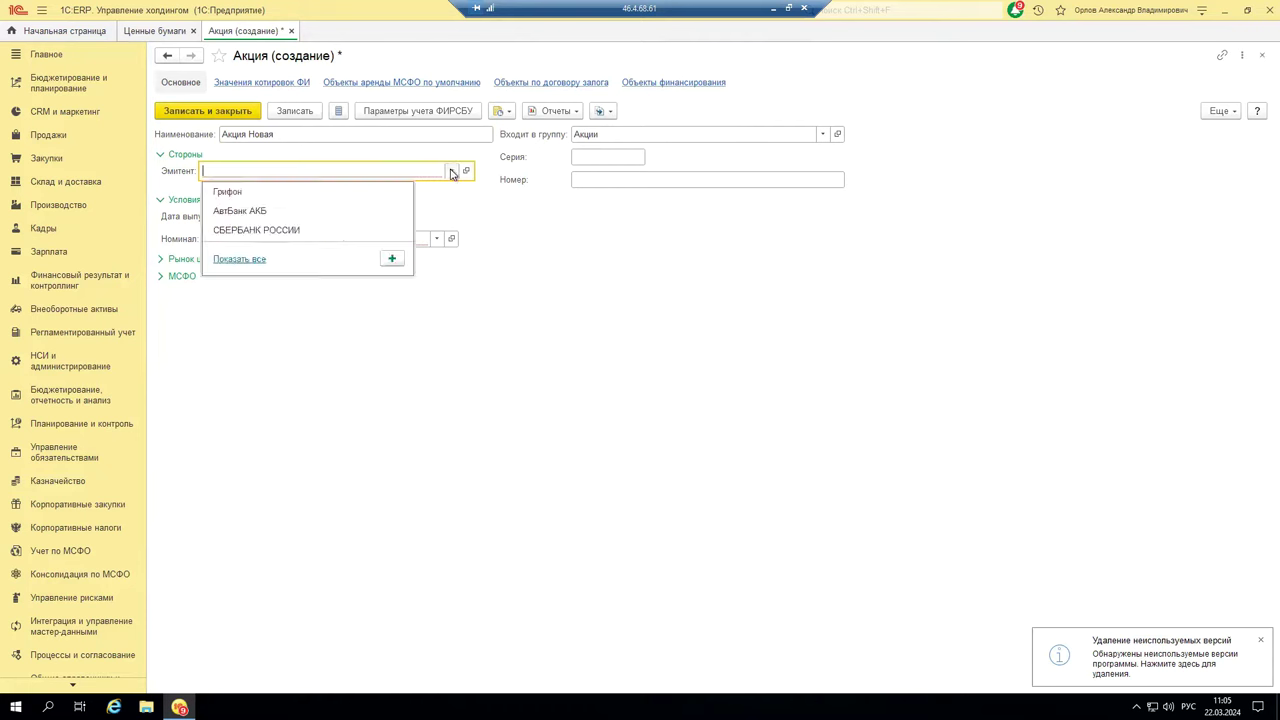
pyautogui.click(263, 231)
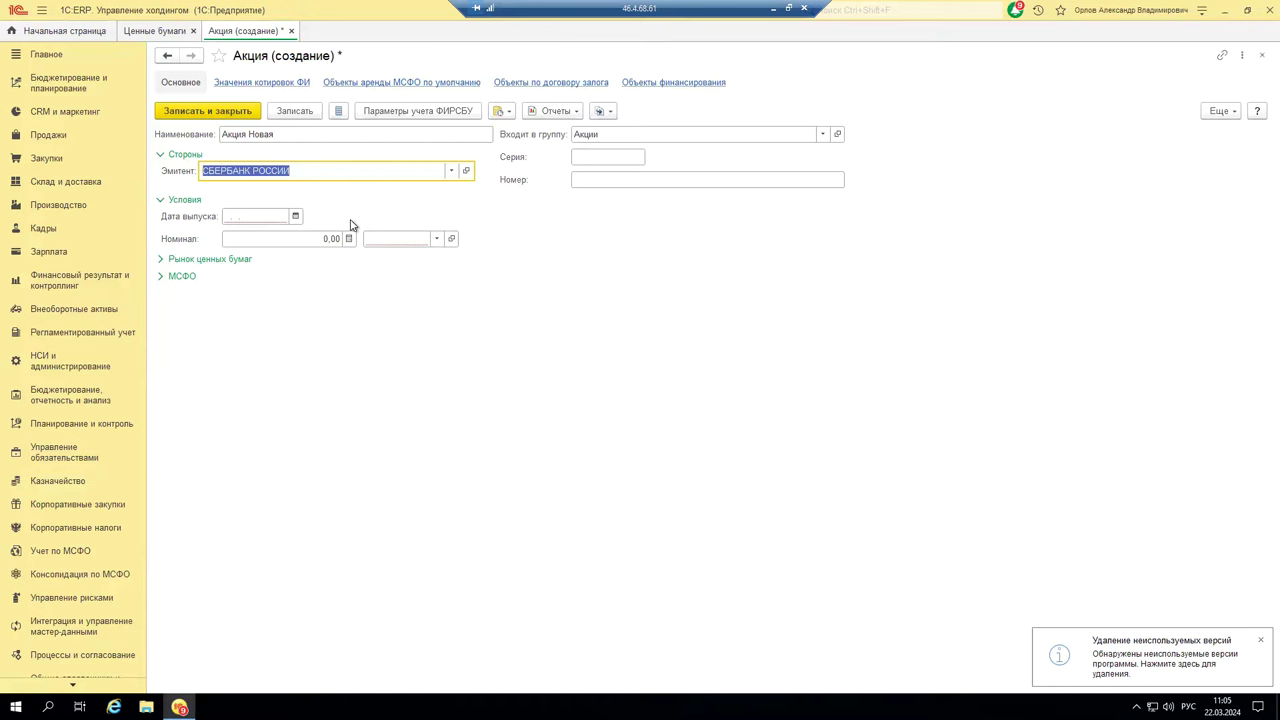
# Step: Enter VII-V as the share's series and 12345678 as its number
pyautogui.click(616, 157)
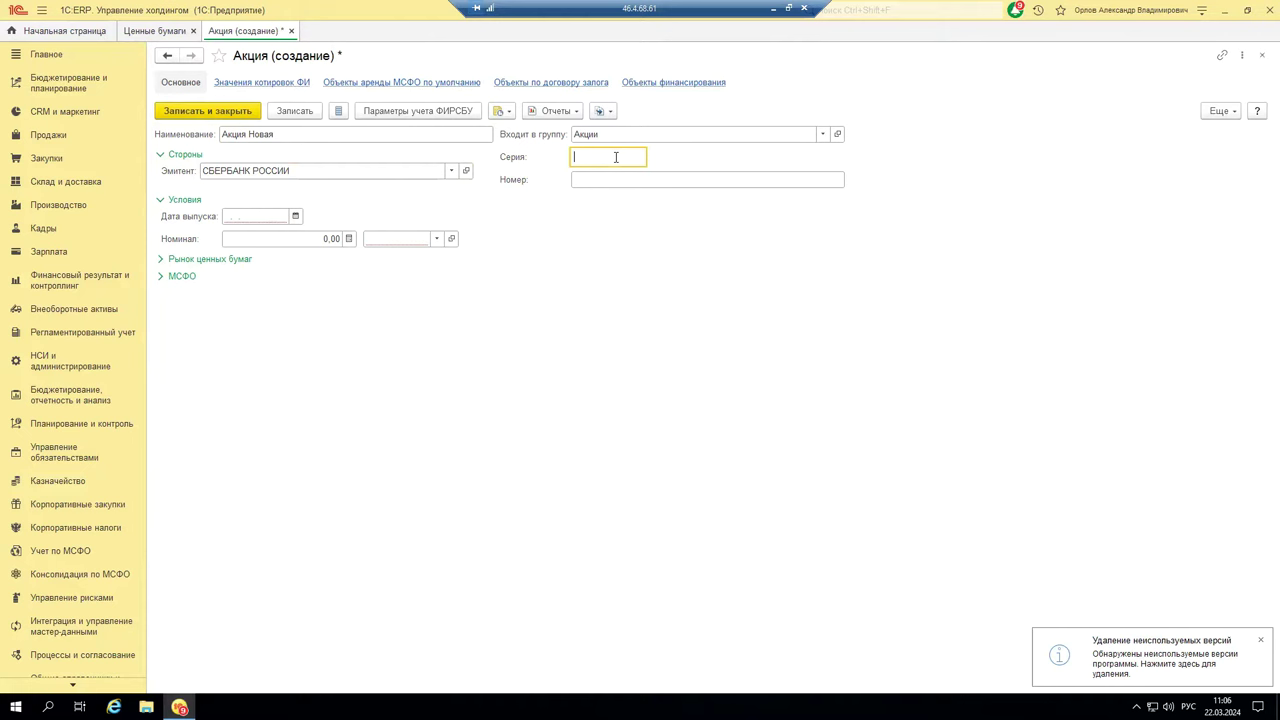
pyautogui.hotkey('alt', 'shift')
pyautogui.write('VII-V')
pyautogui.click(618, 177)
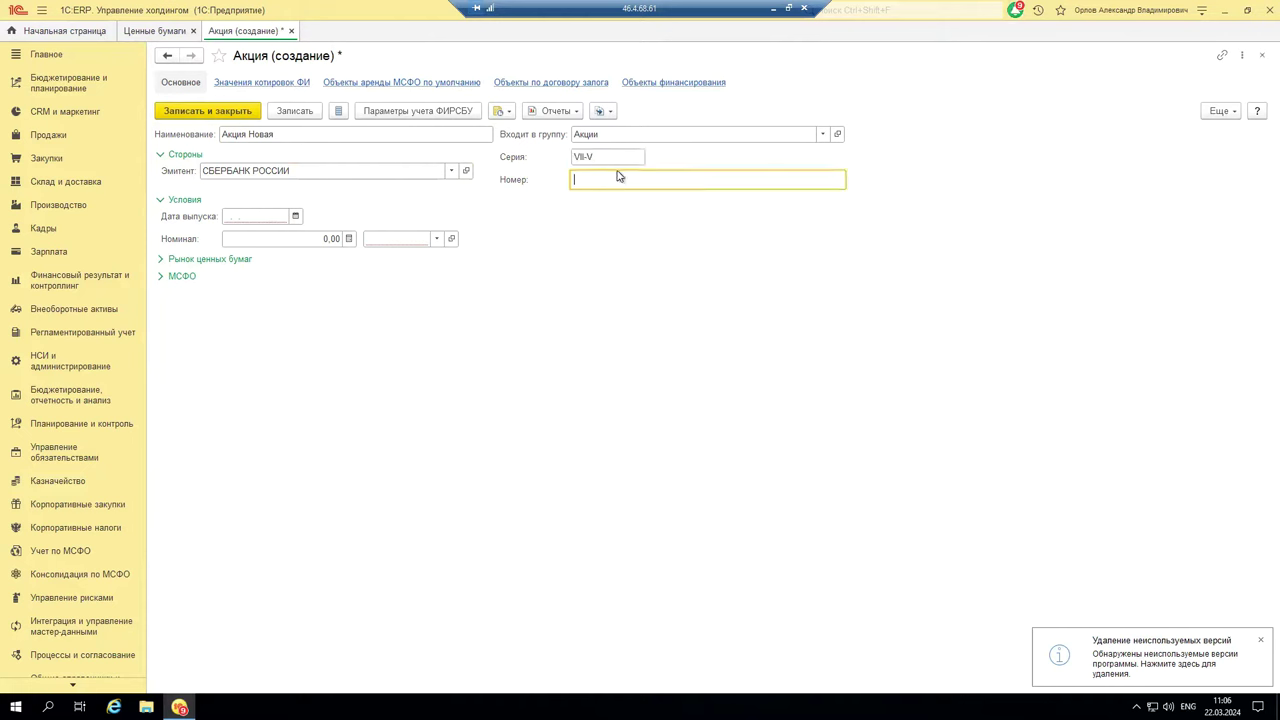
pyautogui.write('12345678')
# Step: Set the share's issue date to 01.12.2023 and its nominal value to 1 000 in EUR
pyautogui.click(244, 218)
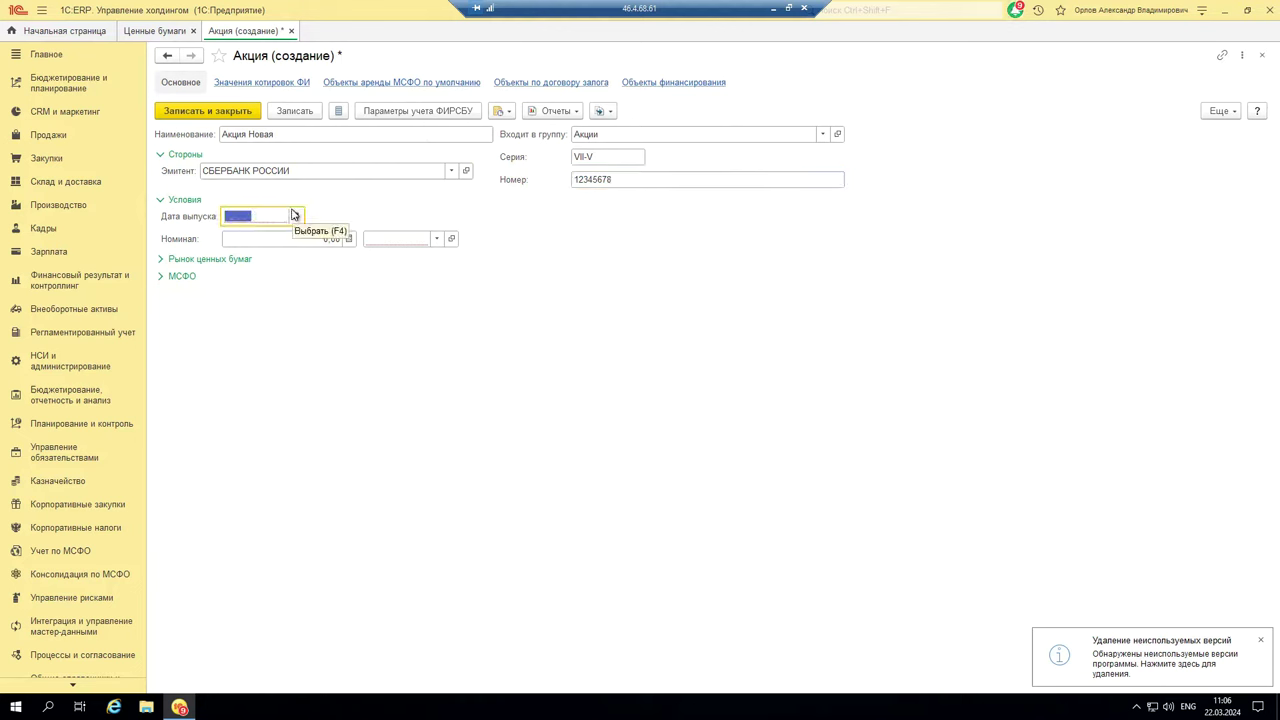
pyautogui.write('01.12.2023')
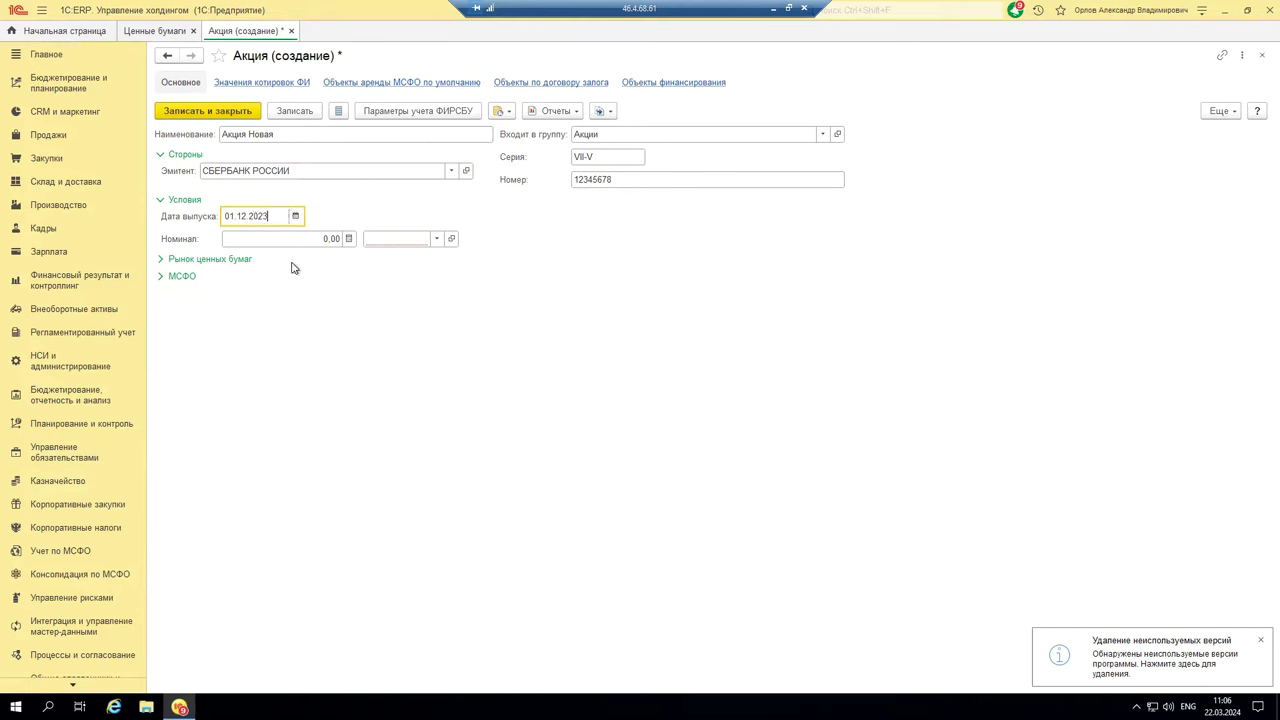
pyautogui.click(326, 238)
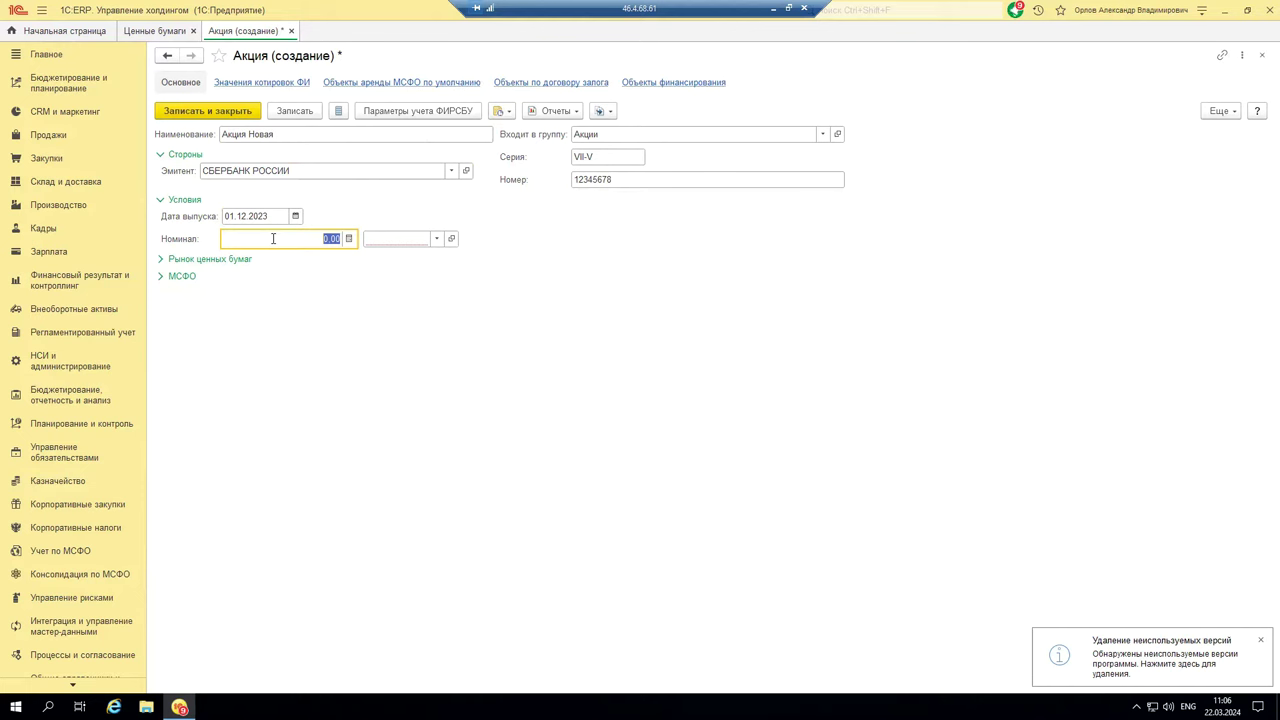
pyautogui.write('1 000')
pyautogui.click(436, 240)
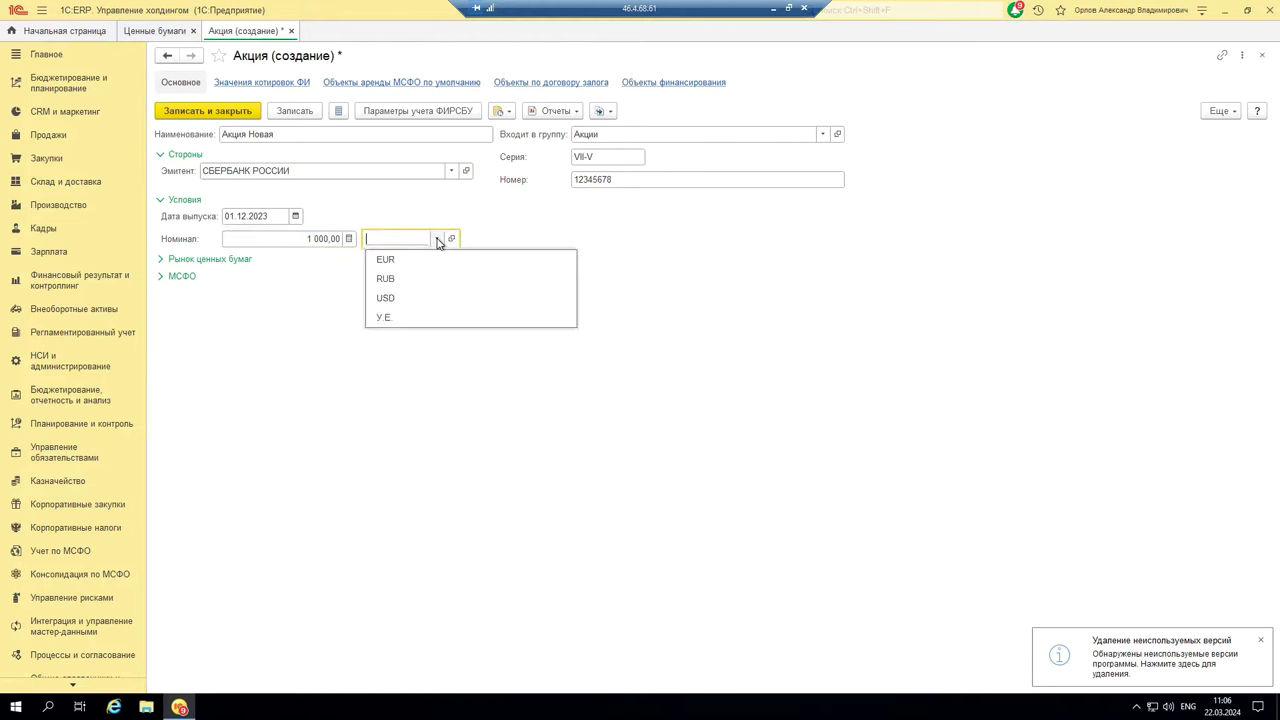
pyautogui.click(386, 260)
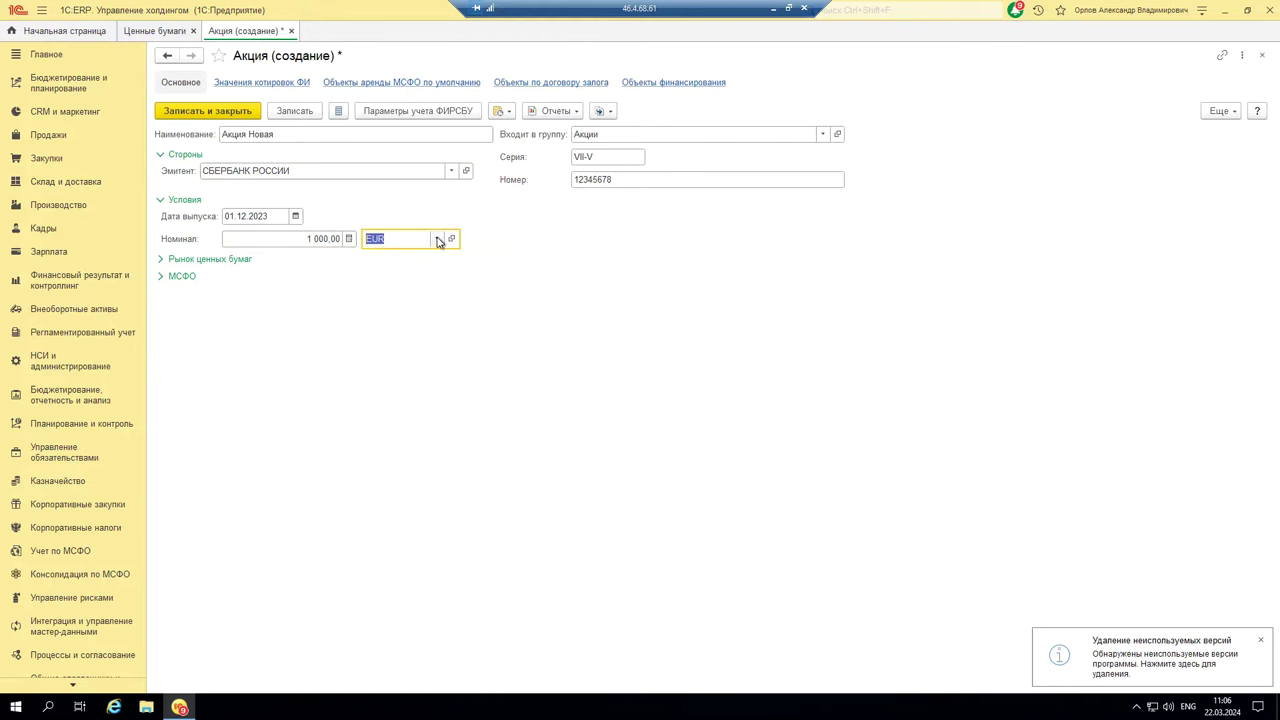
pyautogui.click(437, 240)
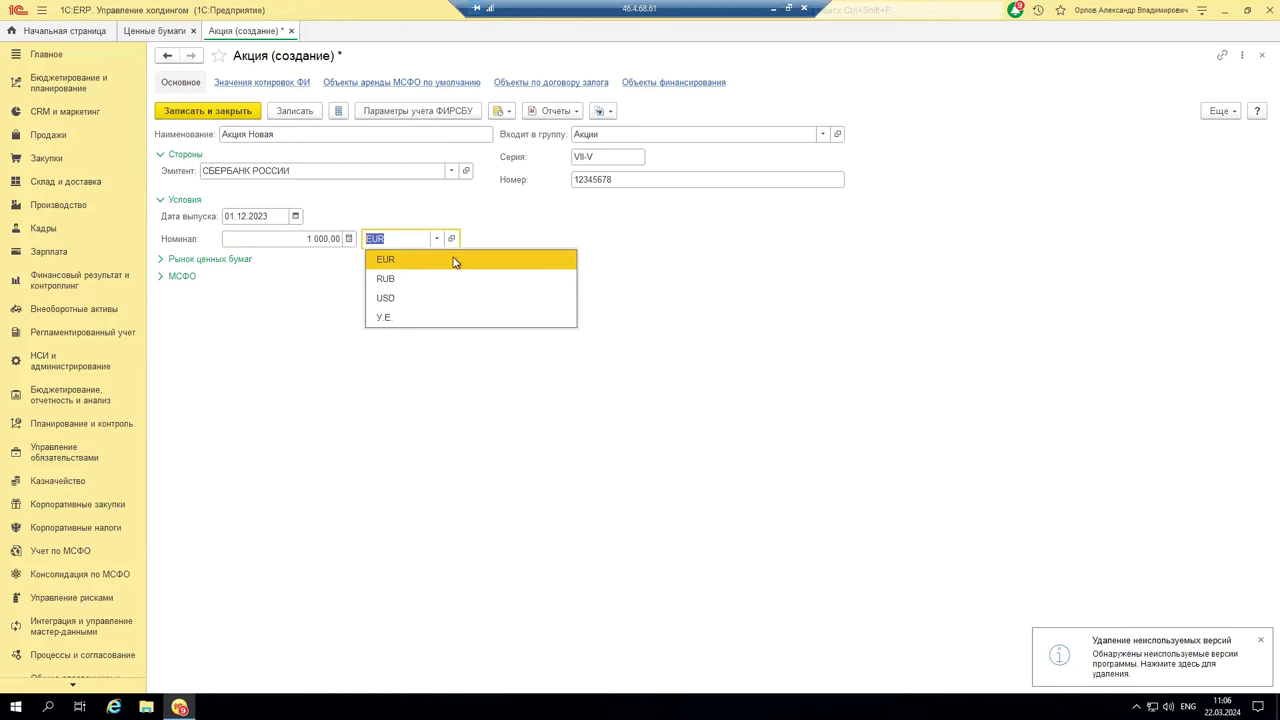
pyautogui.click(390, 259)
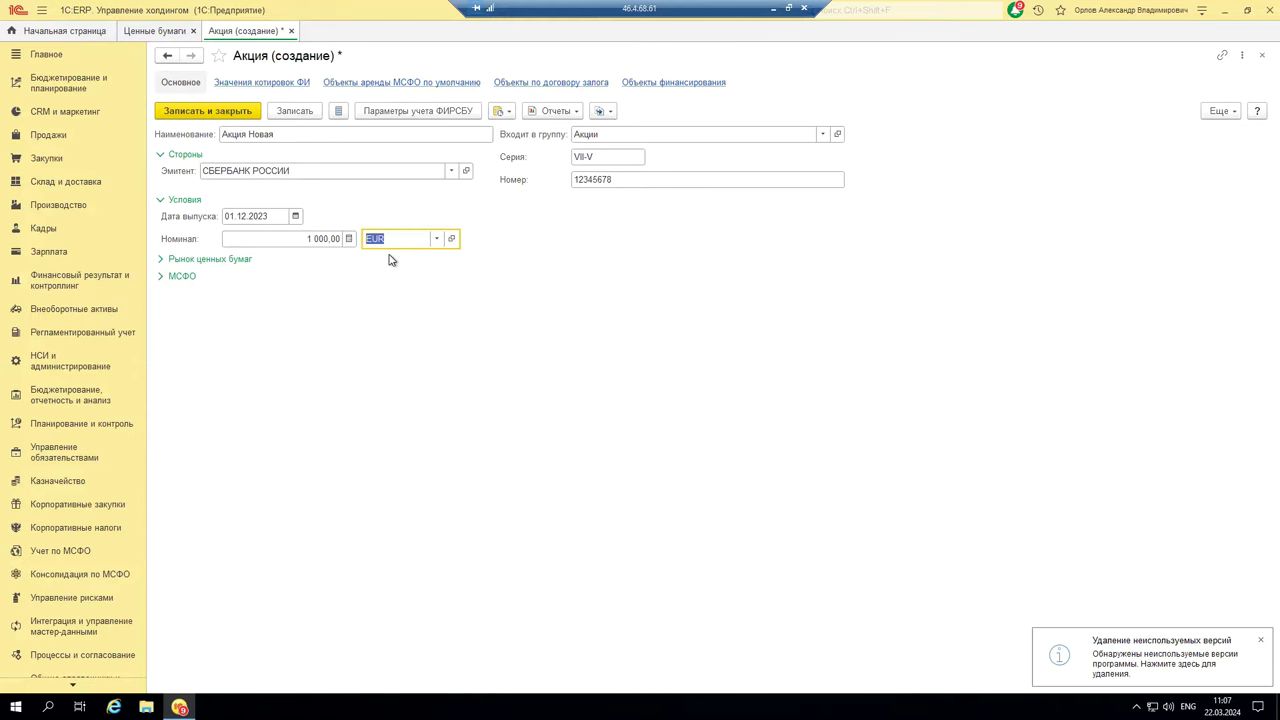
# Step: Add Юань (CNY) from the classifier to the Валюты list in НСИ и администрирование and open its record
pyautogui.click(46, 366)
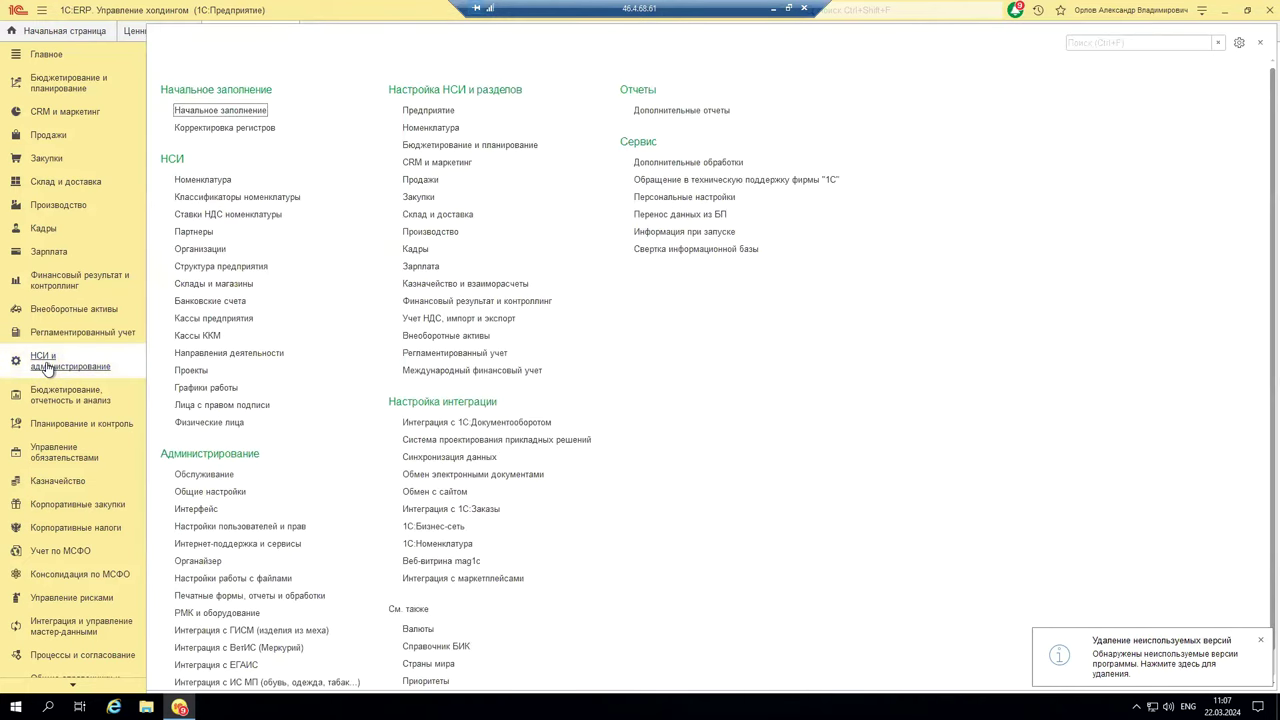
pyautogui.click(417, 630)
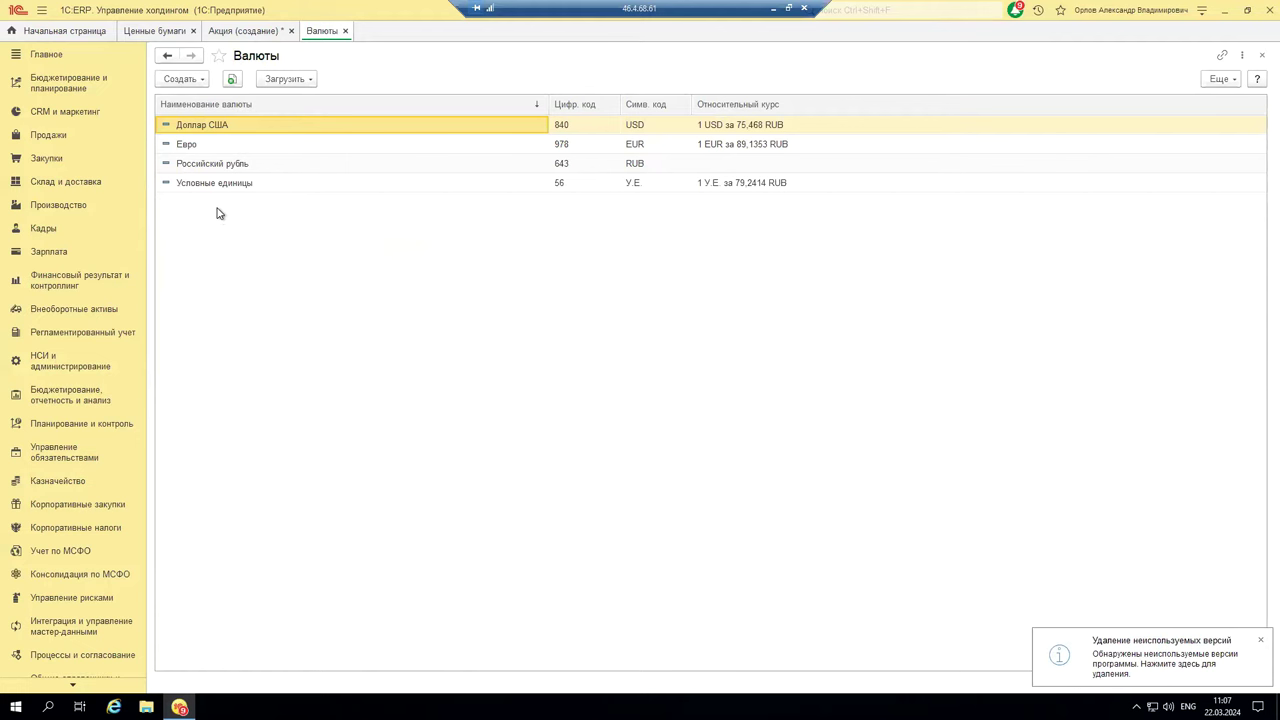
pyautogui.click(197, 79)
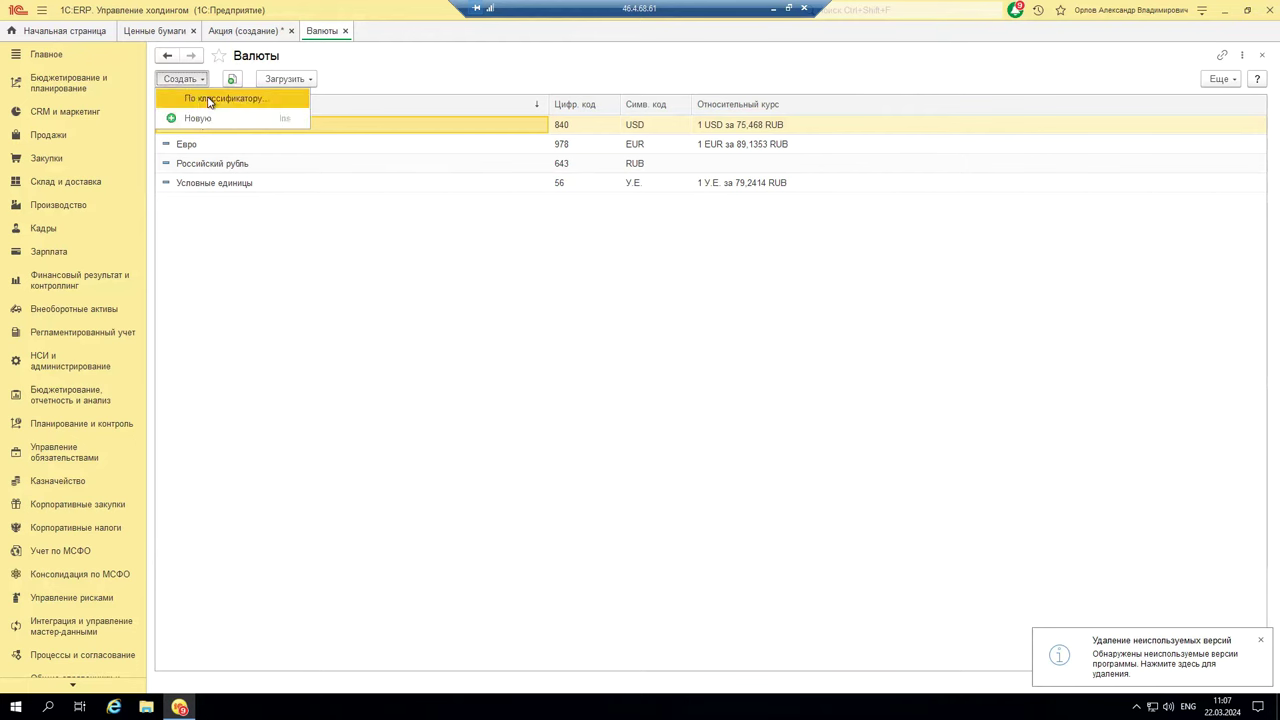
pyautogui.click(206, 98)
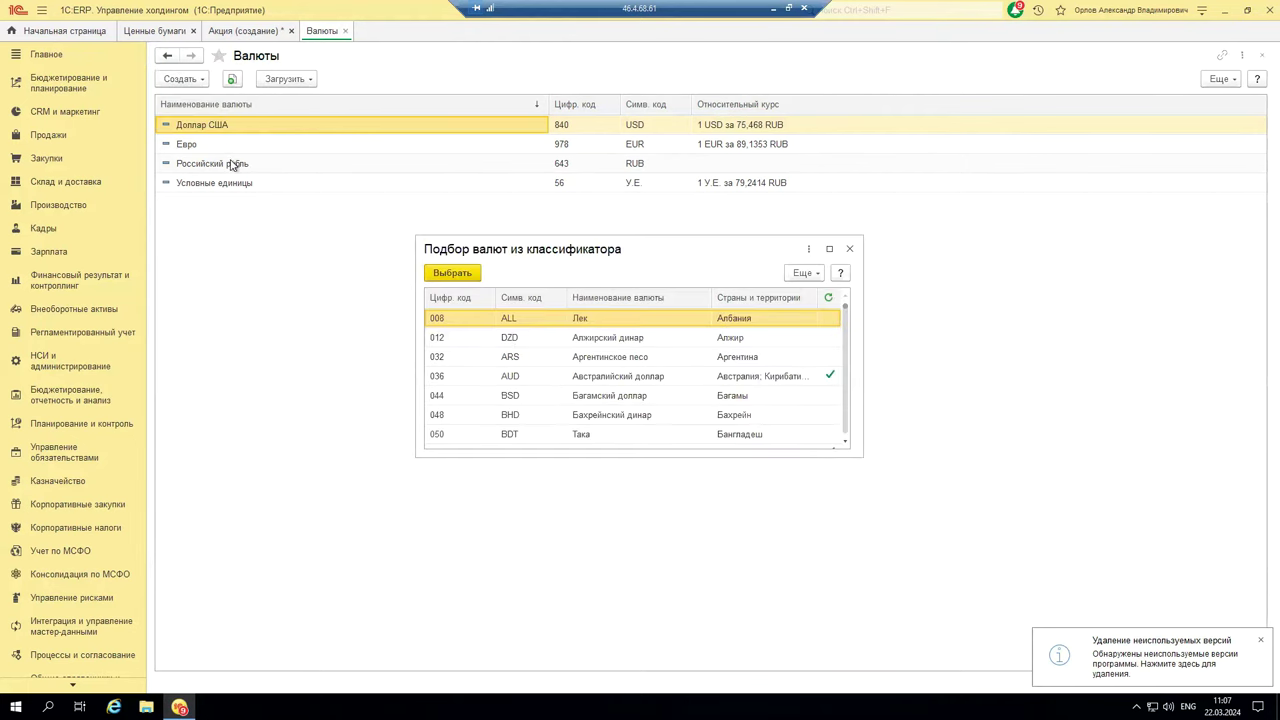
pyautogui.click(543, 380)
pyautogui.scroll(-4, 524, 350)
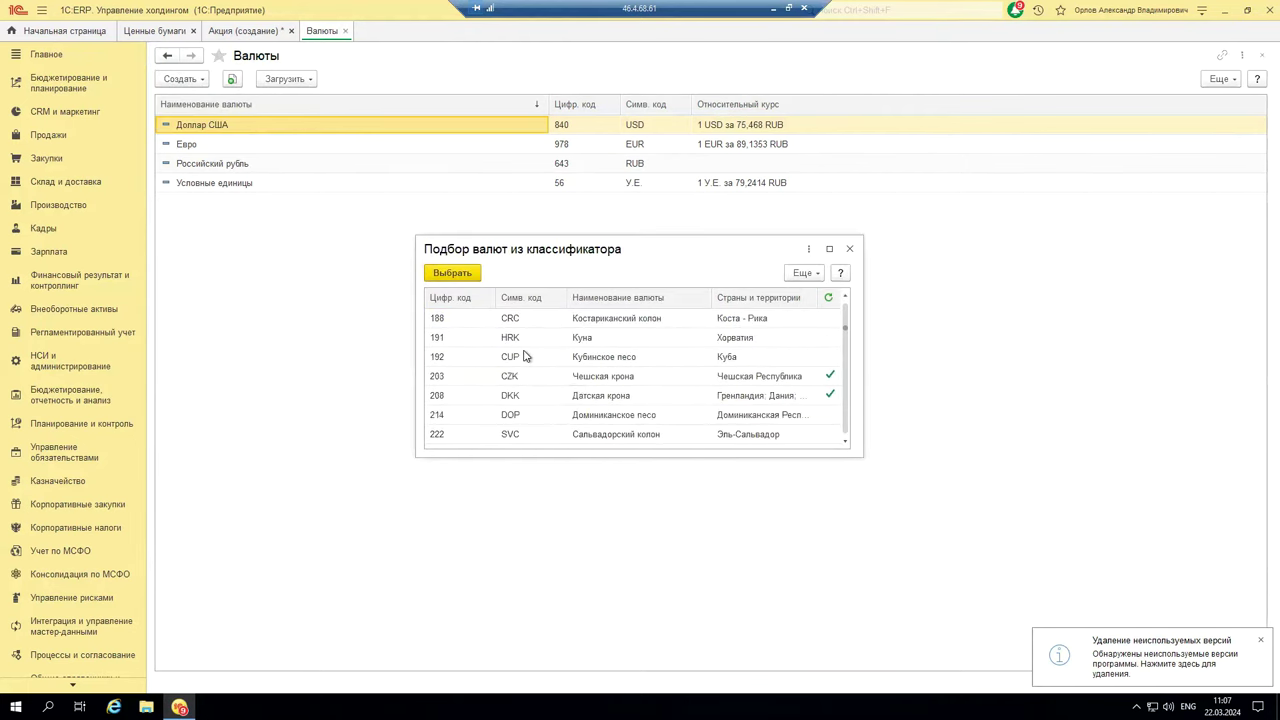
pyautogui.scroll(-3, 524, 355)
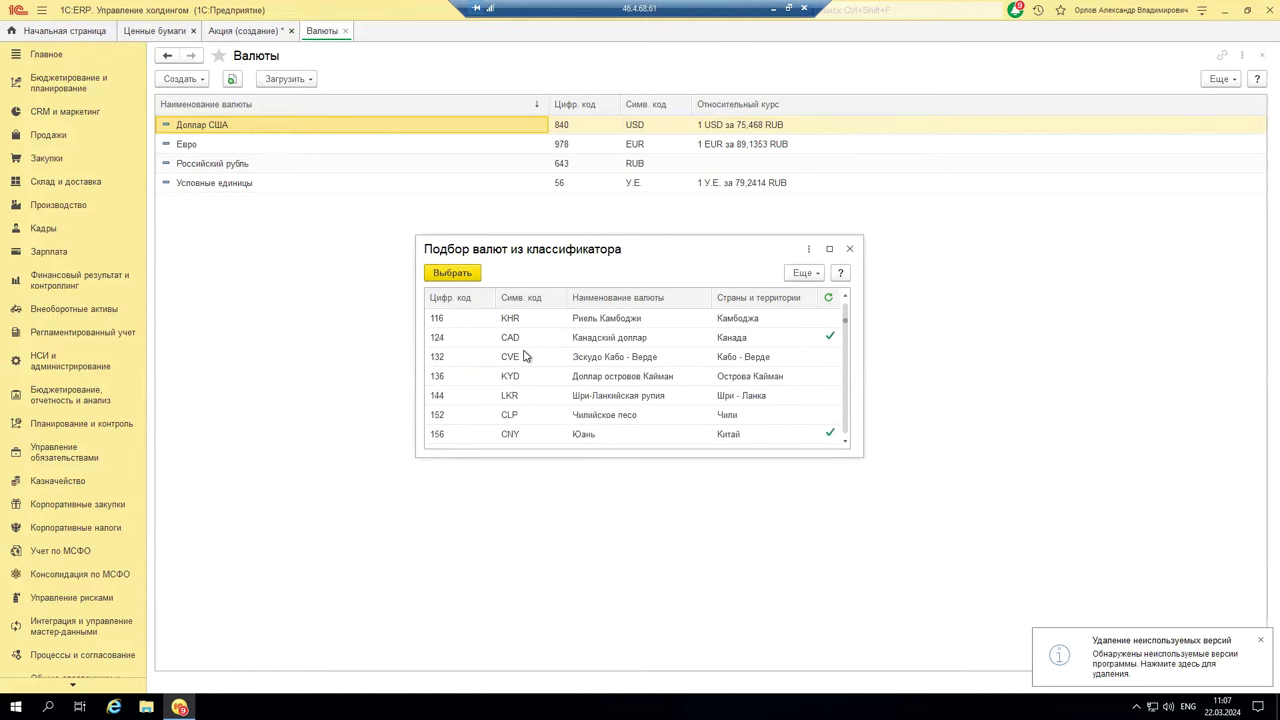
pyautogui.doubleClick(598, 382)
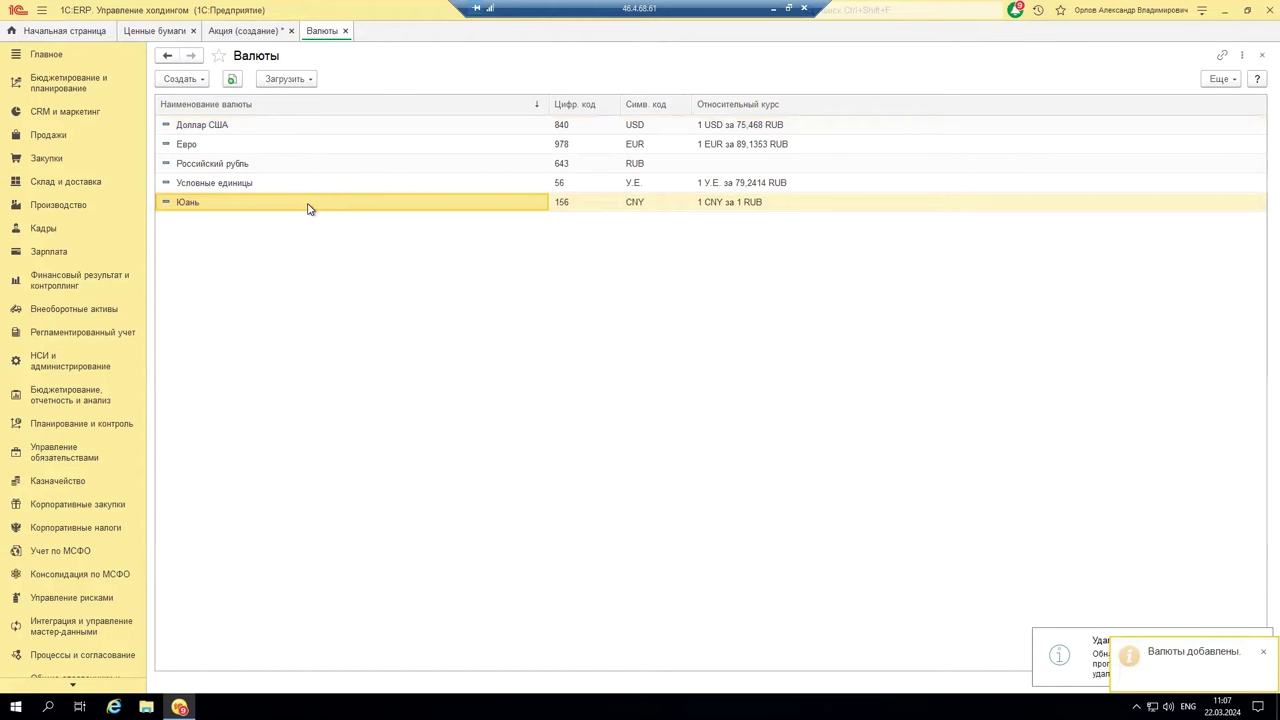
pyautogui.doubleClick(354, 201)
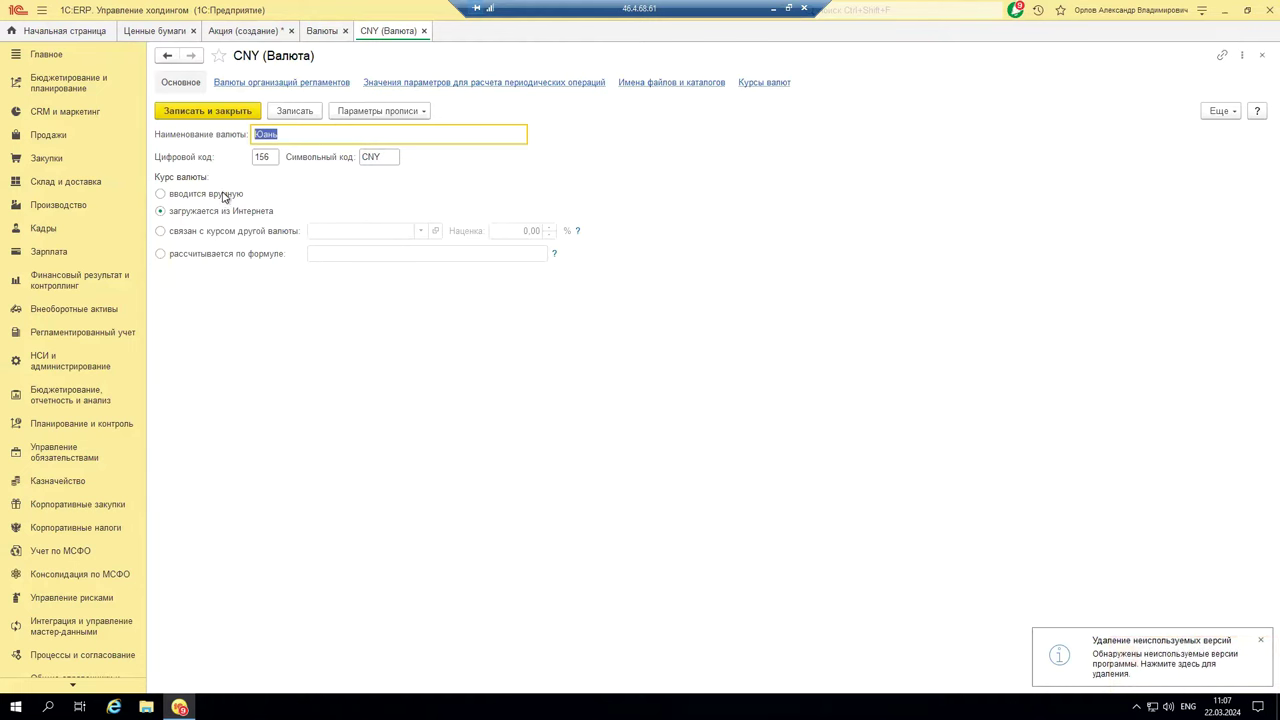
# Step: Examine the exchange rates of the CNY currency and their loading options, and close the currency record and the Валюты list
pyautogui.click(757, 86)
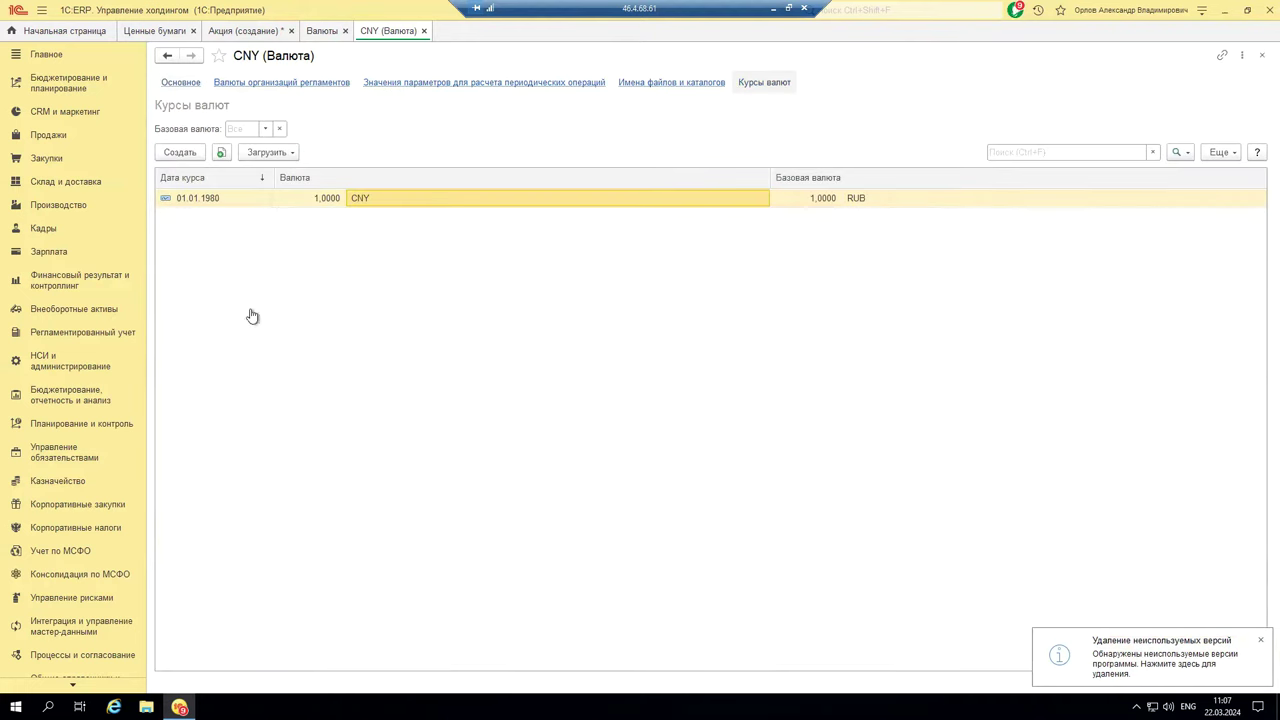
pyautogui.click(286, 157)
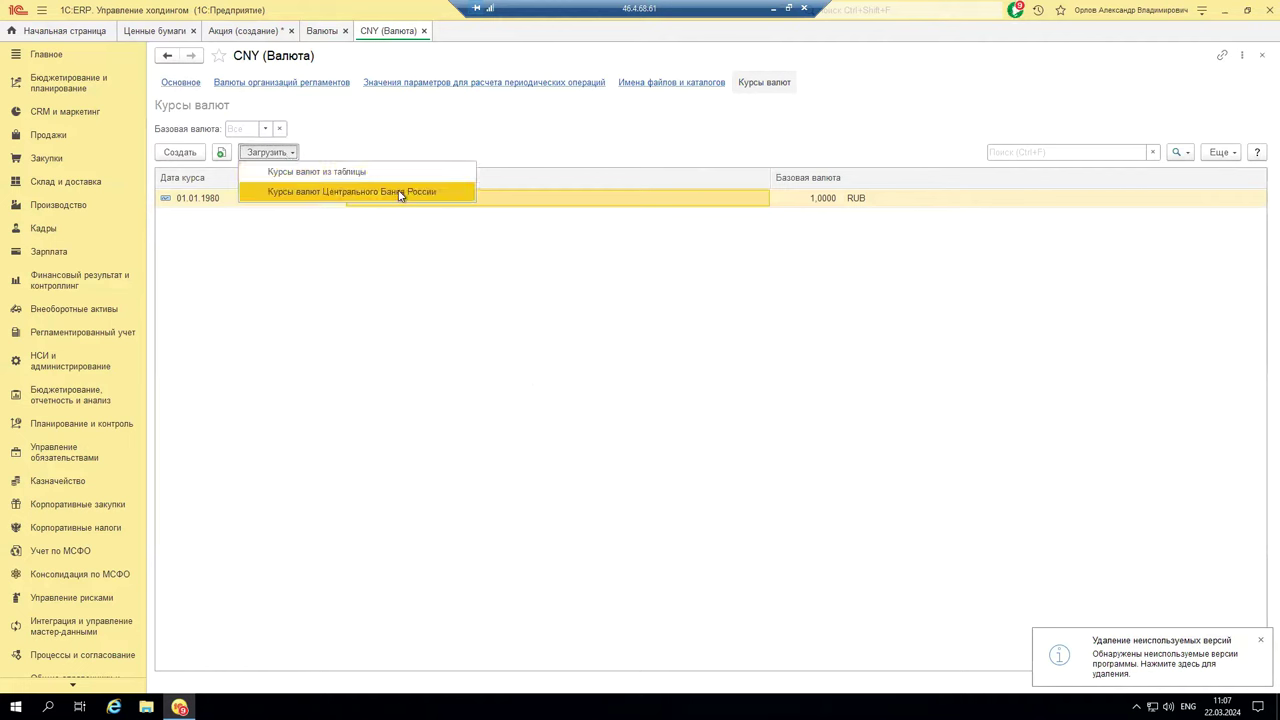
pyautogui.click(411, 343)
pyautogui.click(424, 31)
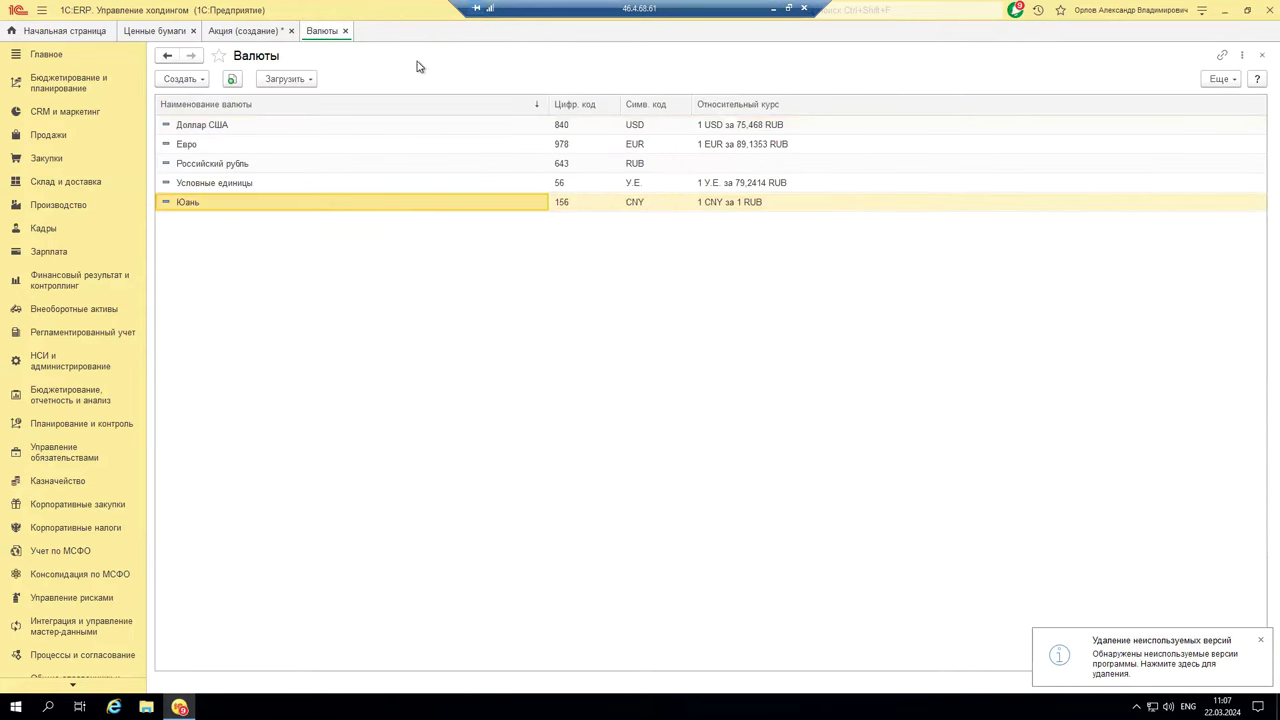
pyautogui.click(345, 31)
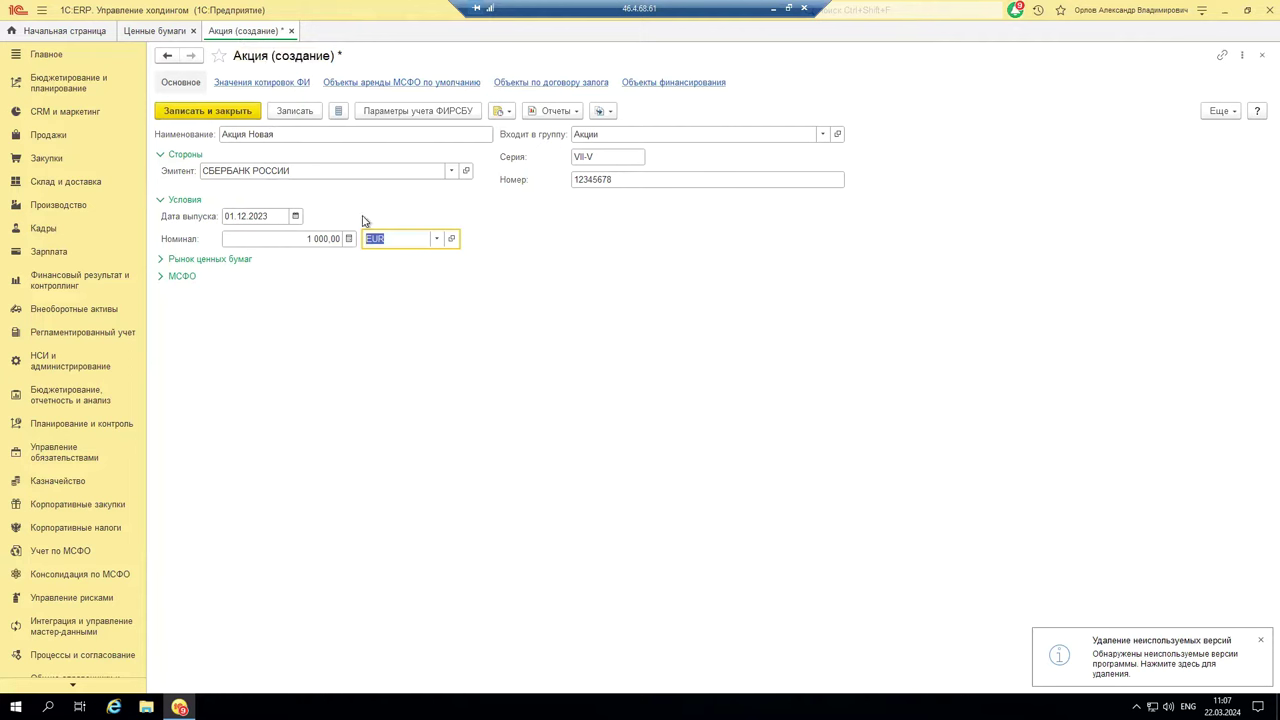
# Step: Expand Рынок ценных бумаг, try the Биржевой market for the share, and return it to Внебиржевой
pyautogui.click(178, 261)
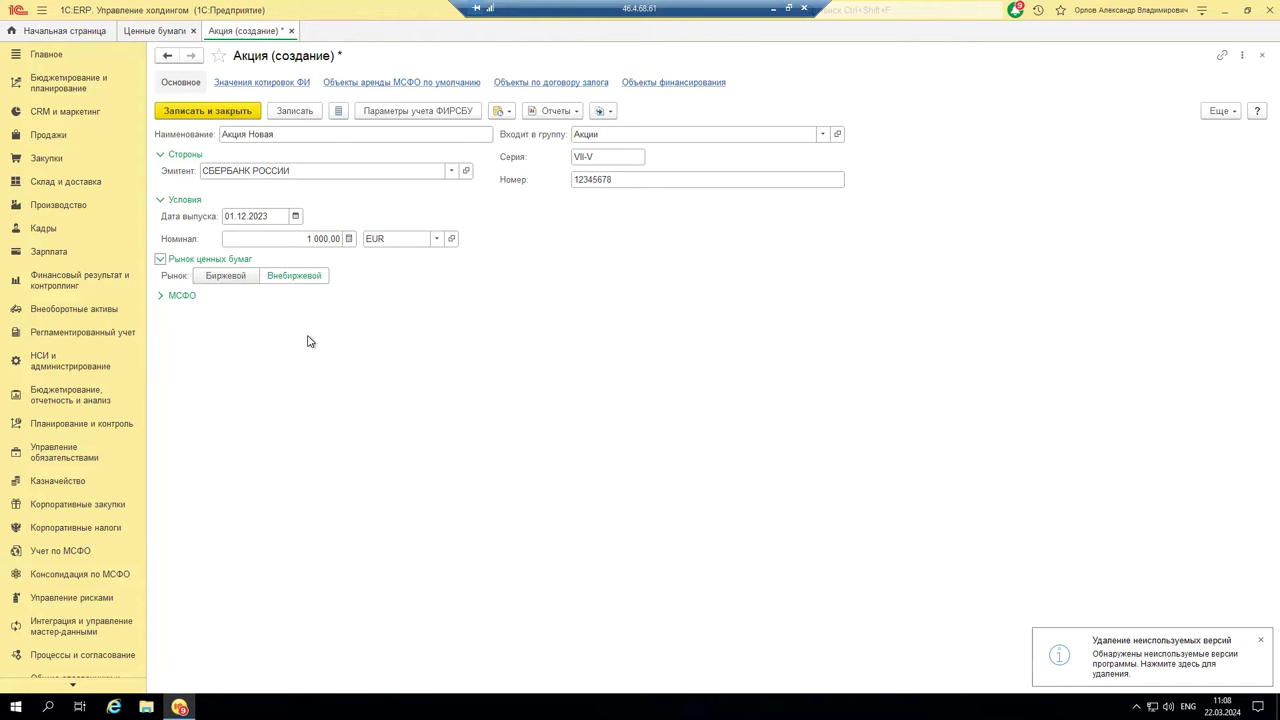
pyautogui.click(234, 279)
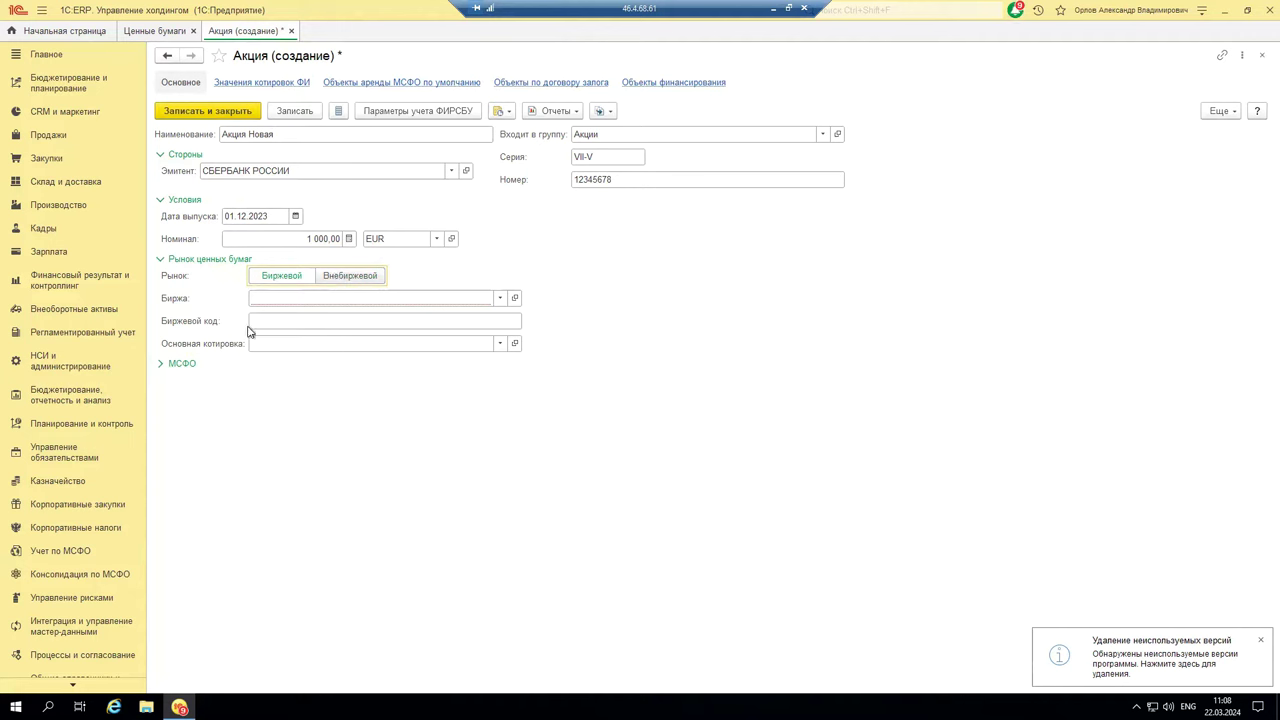
pyautogui.click(498, 298)
pyautogui.click(369, 271)
pyautogui.click(351, 278)
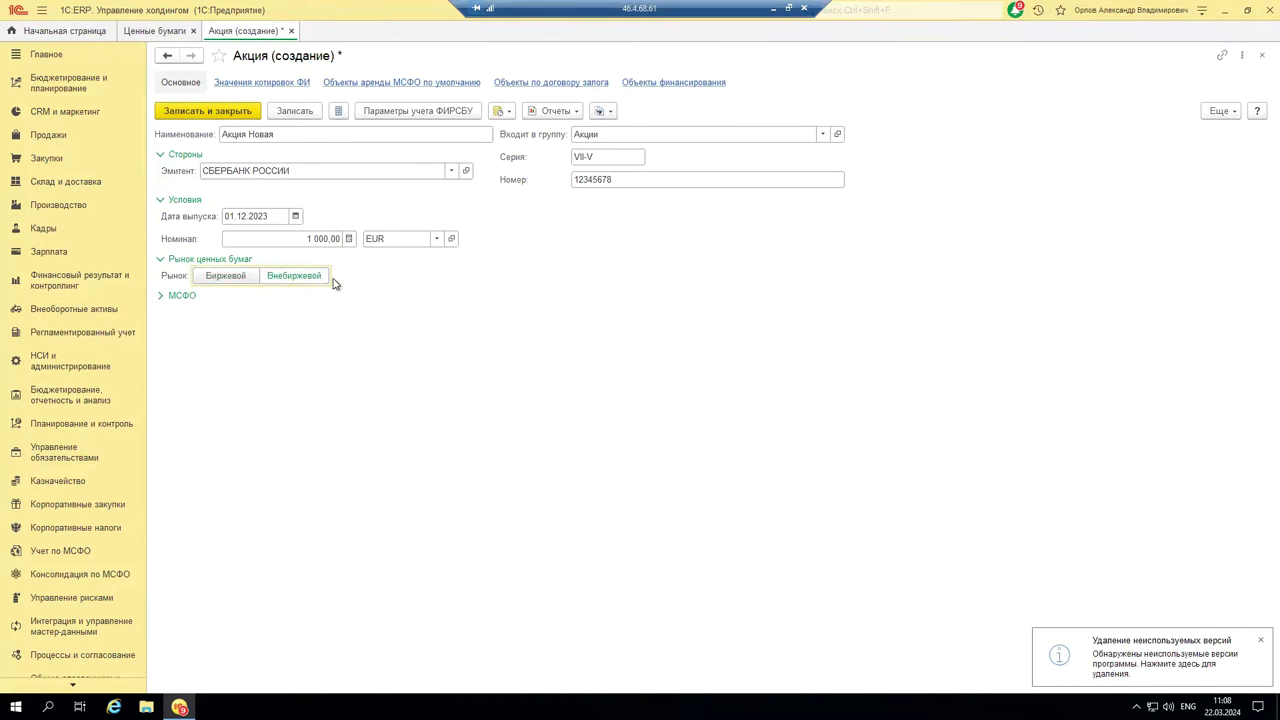
# Step: Browse the default financial instrument accounting parameters in the share's МСФО section without choosing any, and save and close the share
pyautogui.click(181, 296)
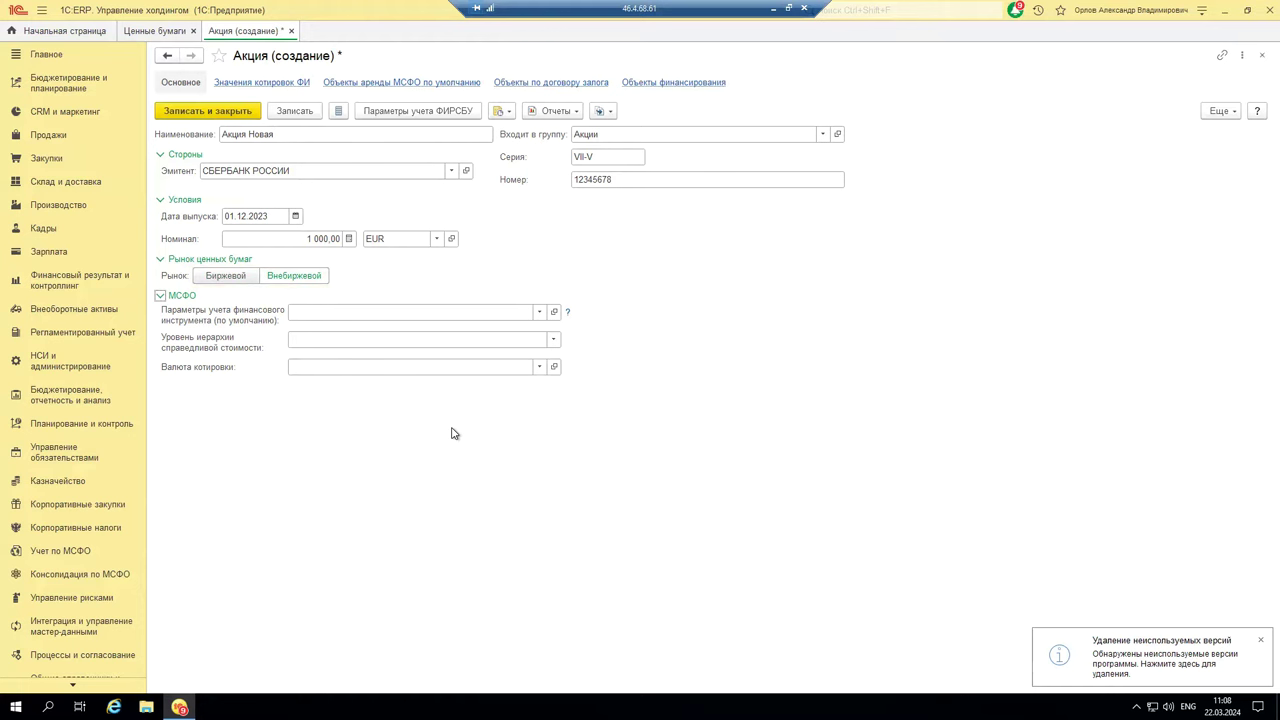
pyautogui.click(541, 314)
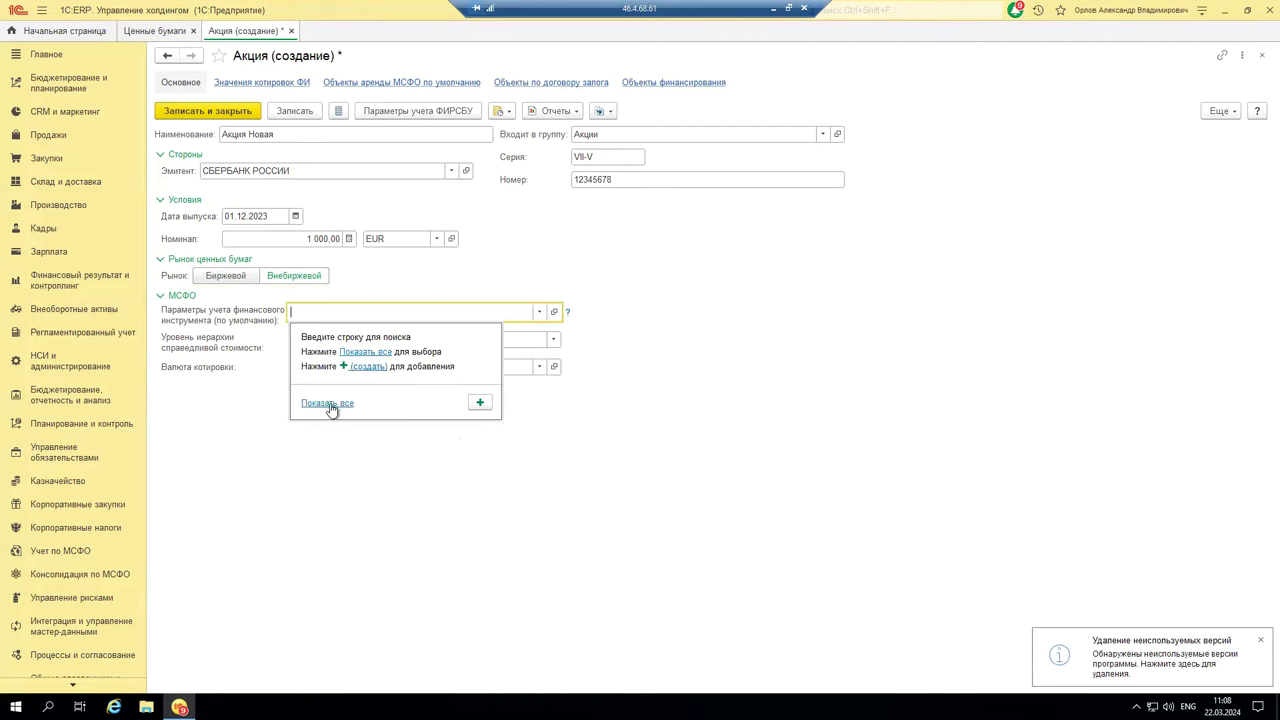
pyautogui.click(328, 404)
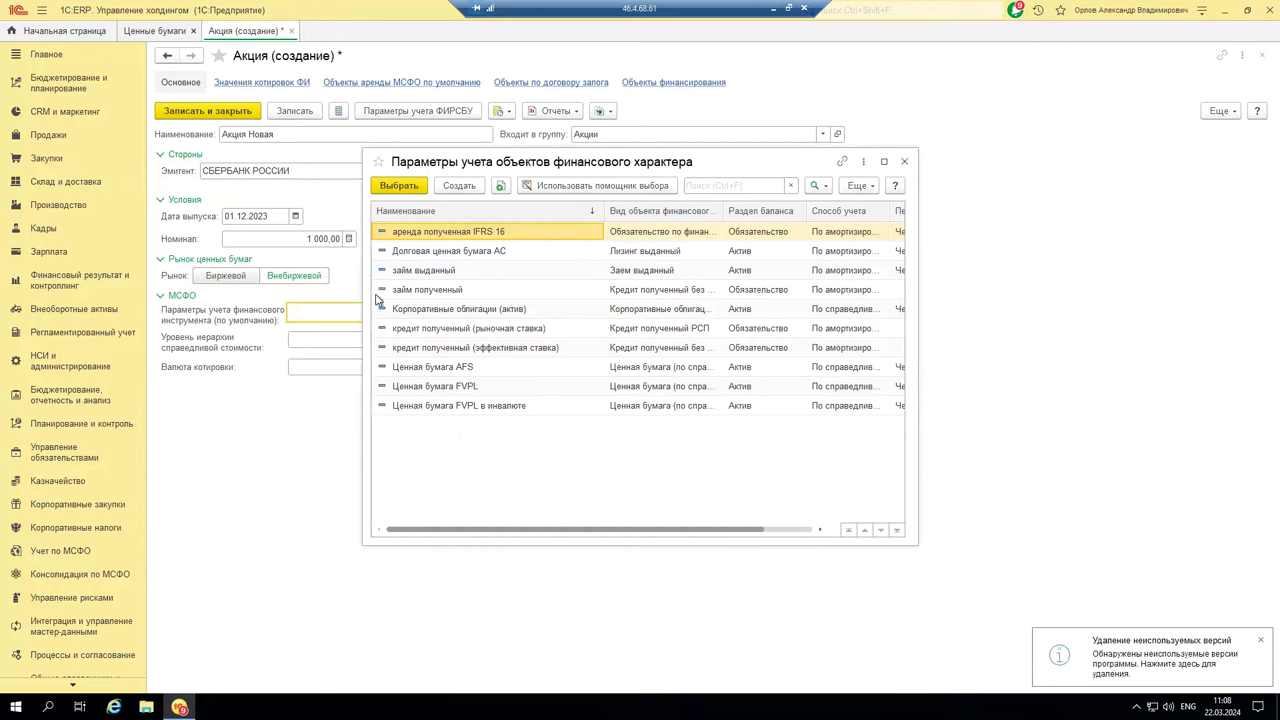
pyautogui.click(463, 368)
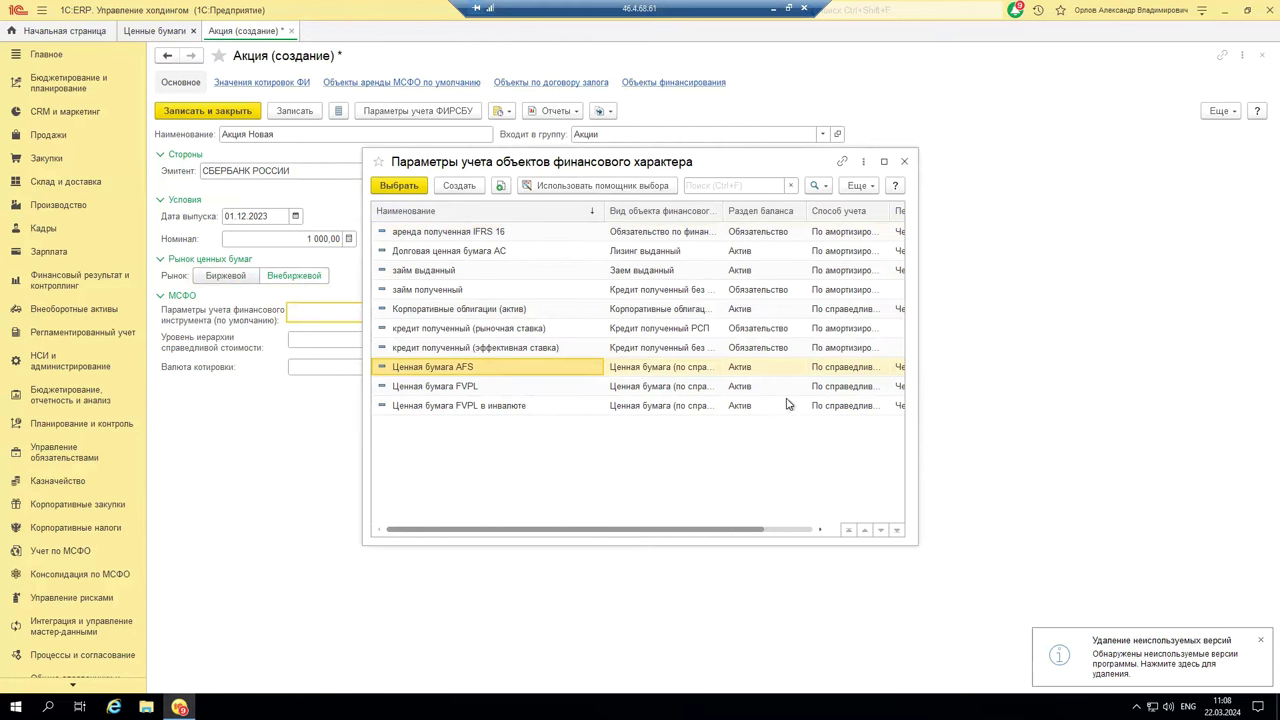
pyautogui.click(905, 163)
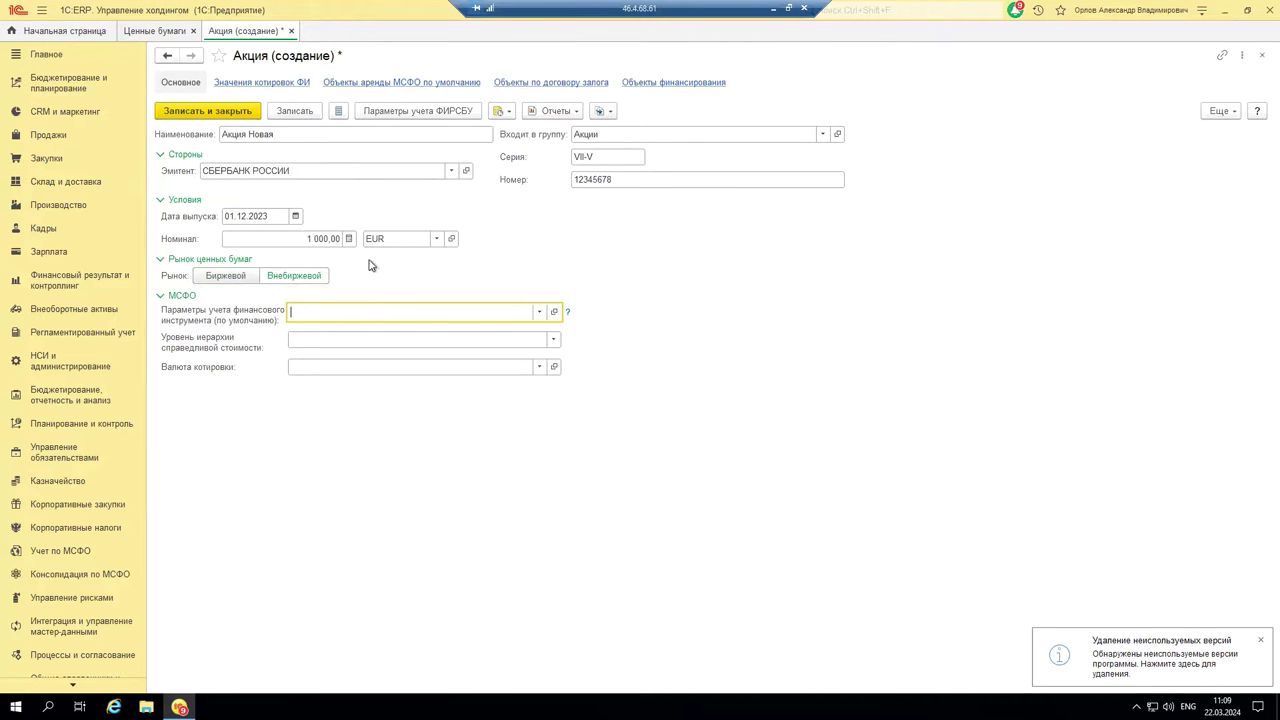
pyautogui.click(218, 114)
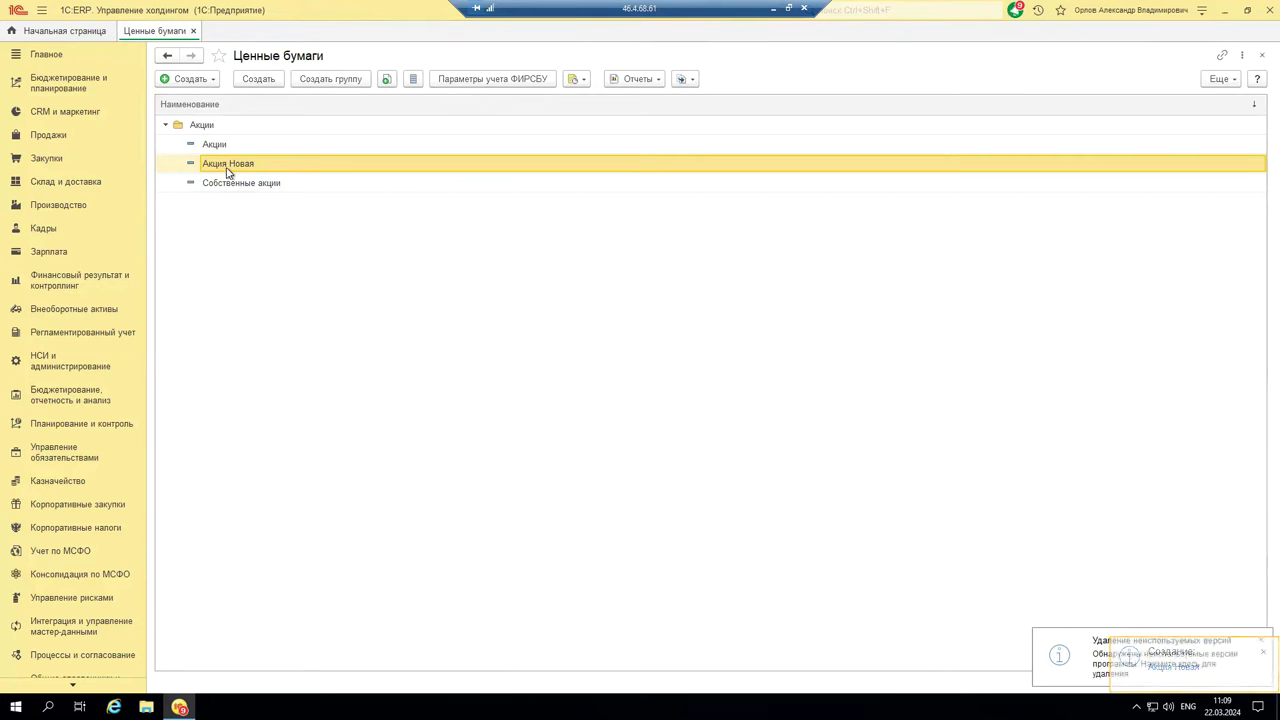
# Step: Collapse the Акции group and create a new top-level securities group named Закладные
pyautogui.doubleClick(203, 128)
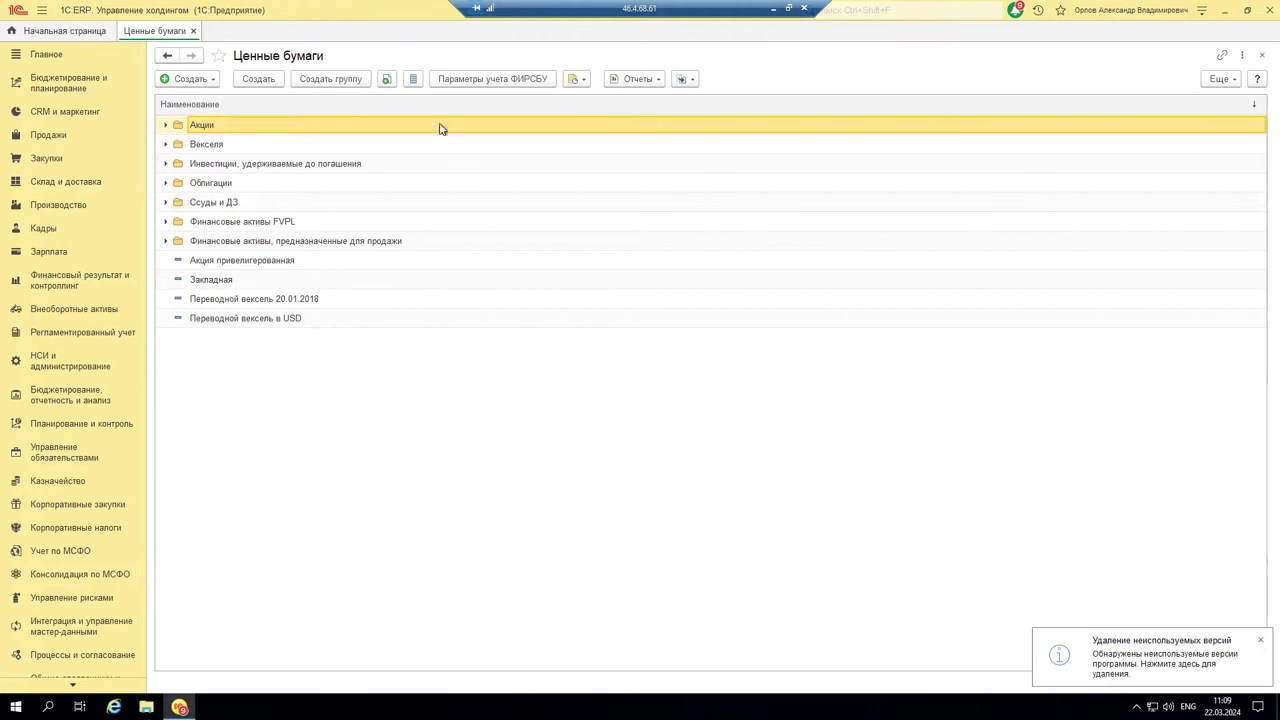
pyautogui.click(344, 80)
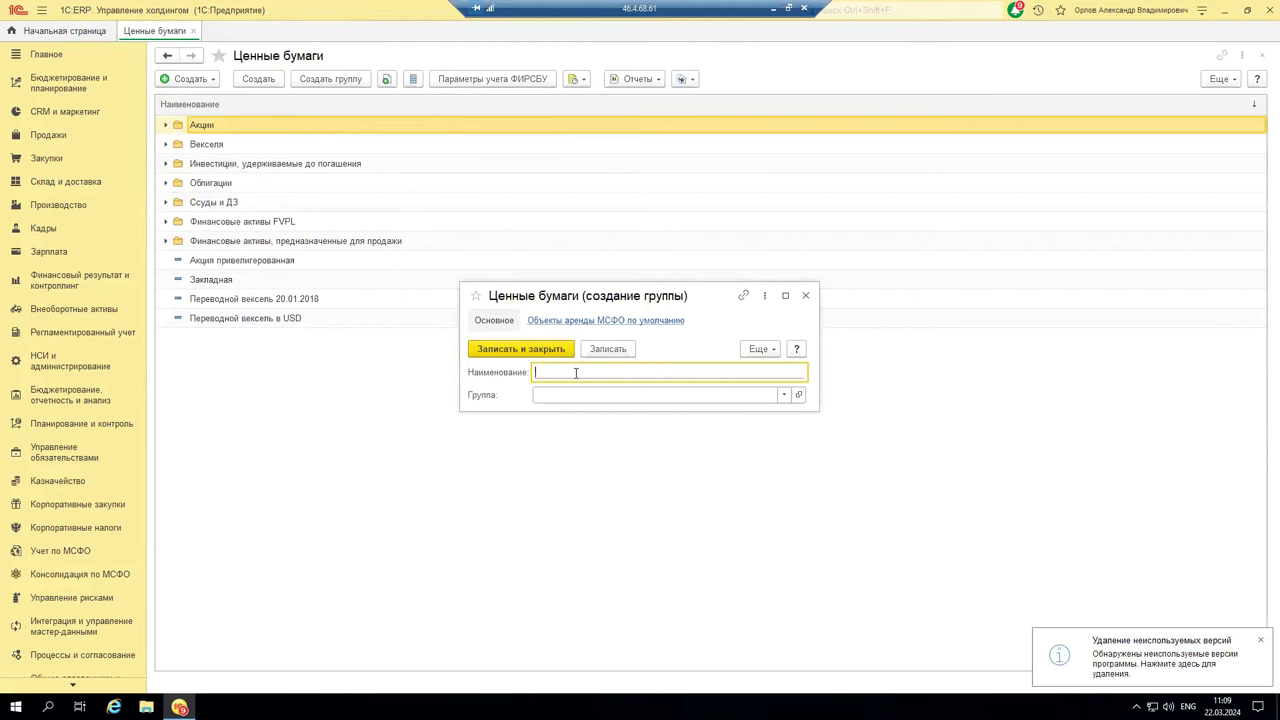
pyautogui.write('Р')
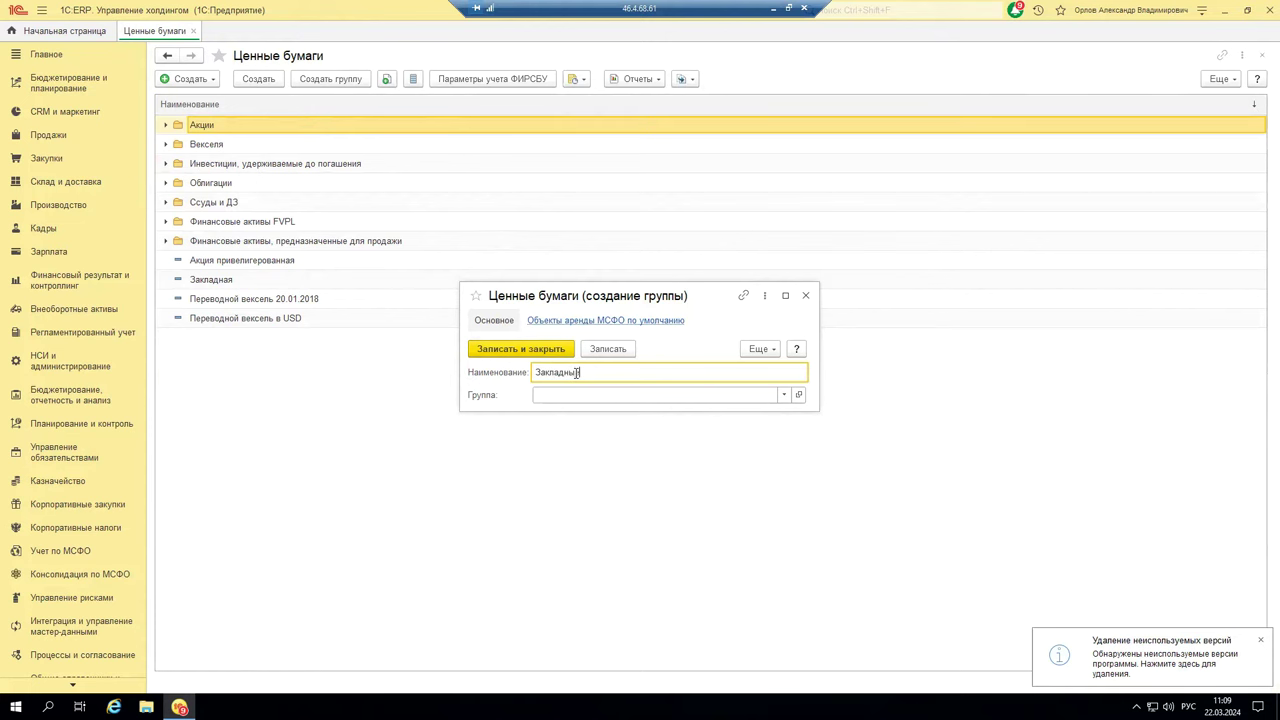
pyautogui.click(547, 350)
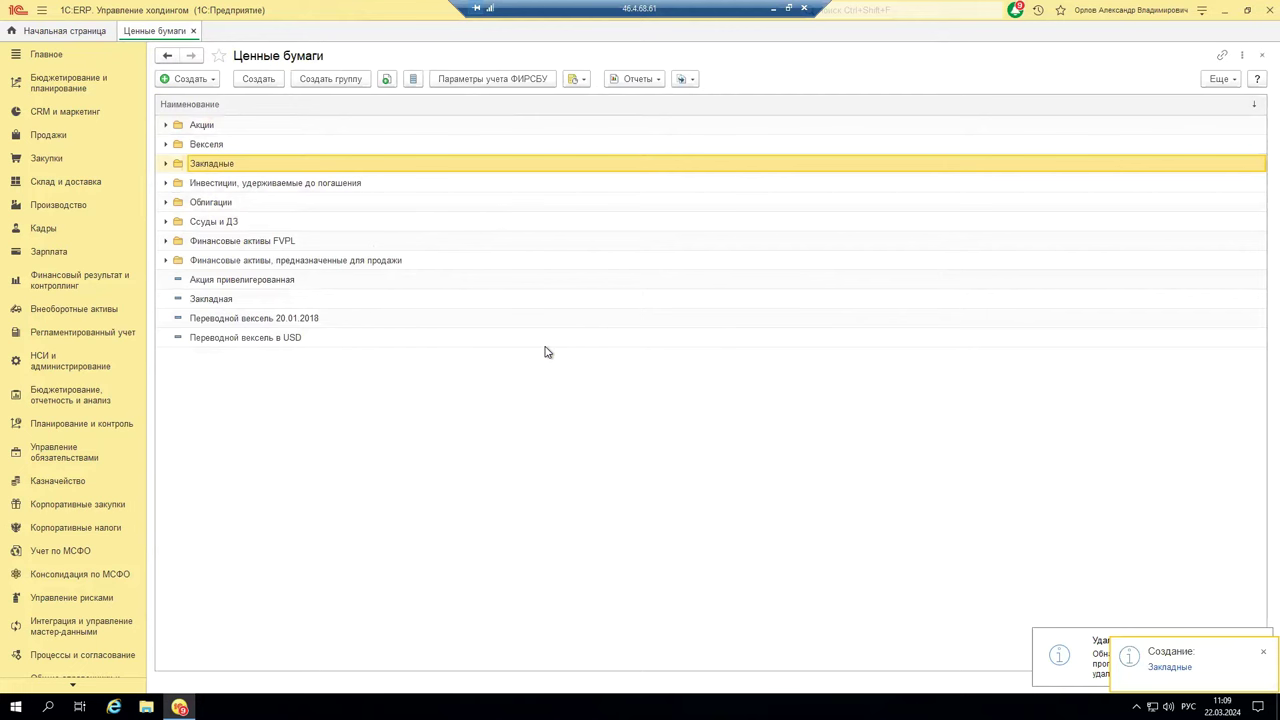
# Step: Move the security Закладная into the Закладные group and check the group's contents
pyautogui.click(213, 299)
pyautogui.rightClick(213, 299)
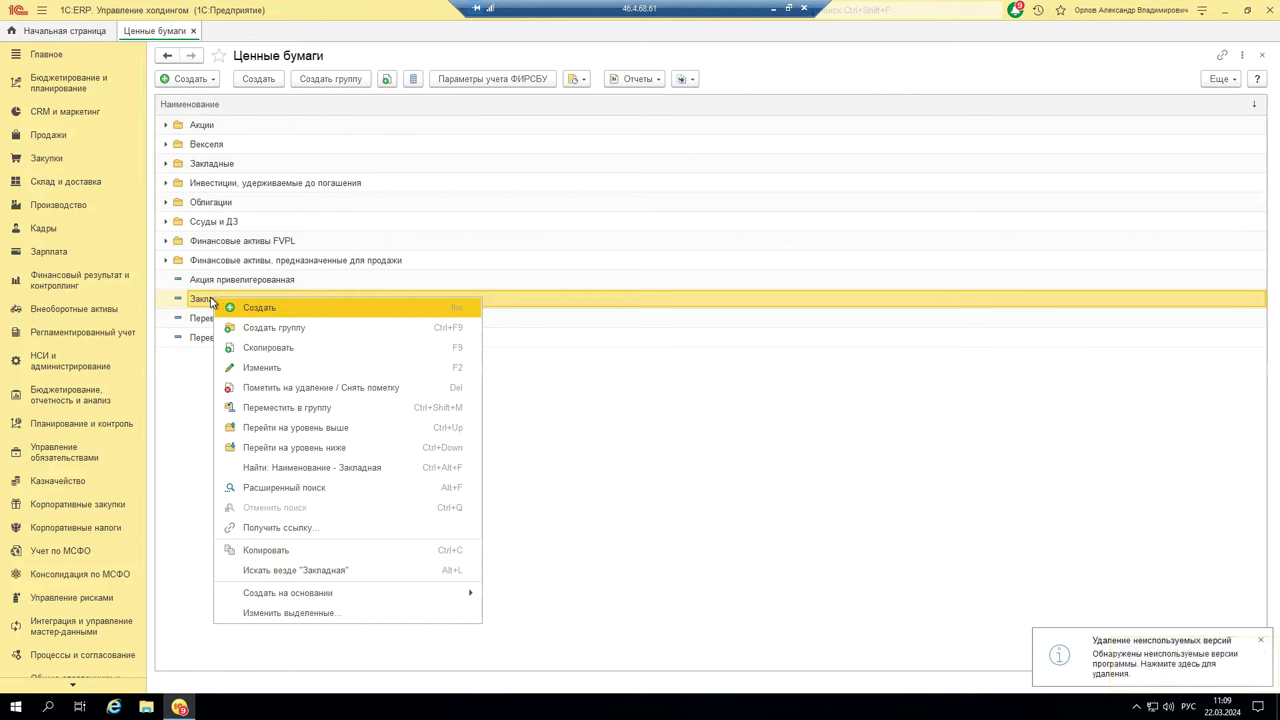
pyautogui.click(287, 408)
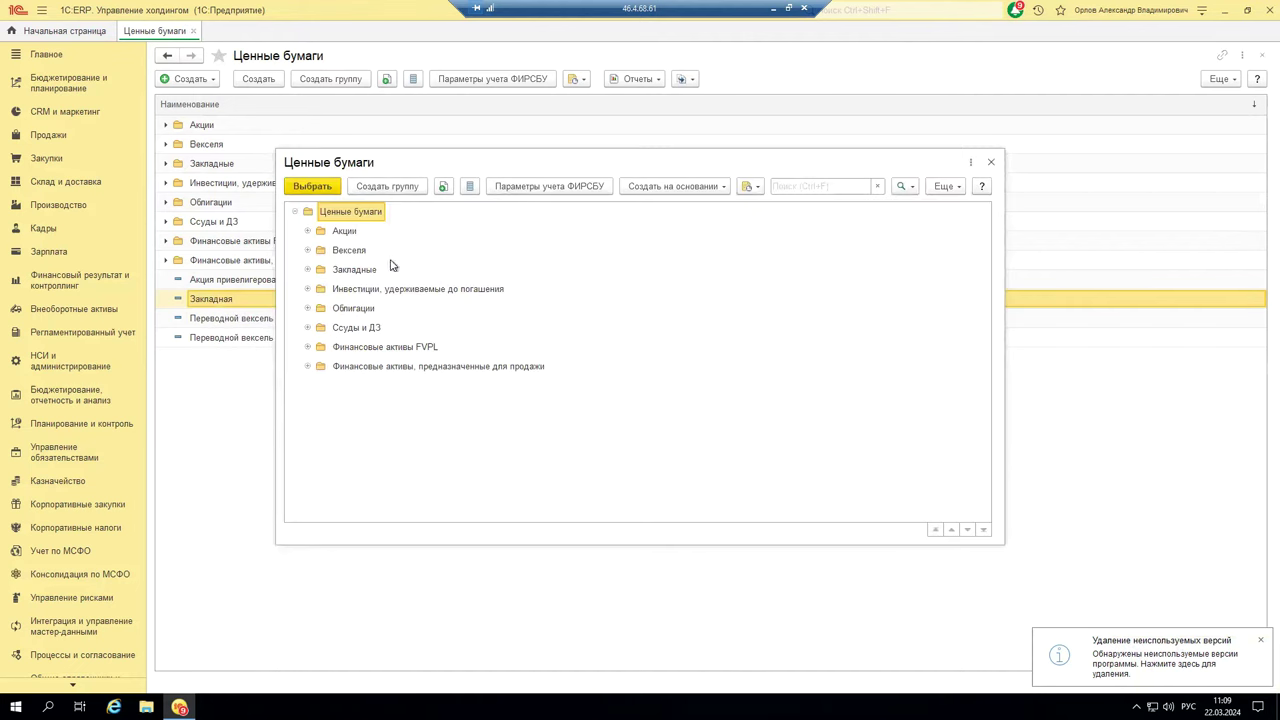
pyautogui.click(342, 273)
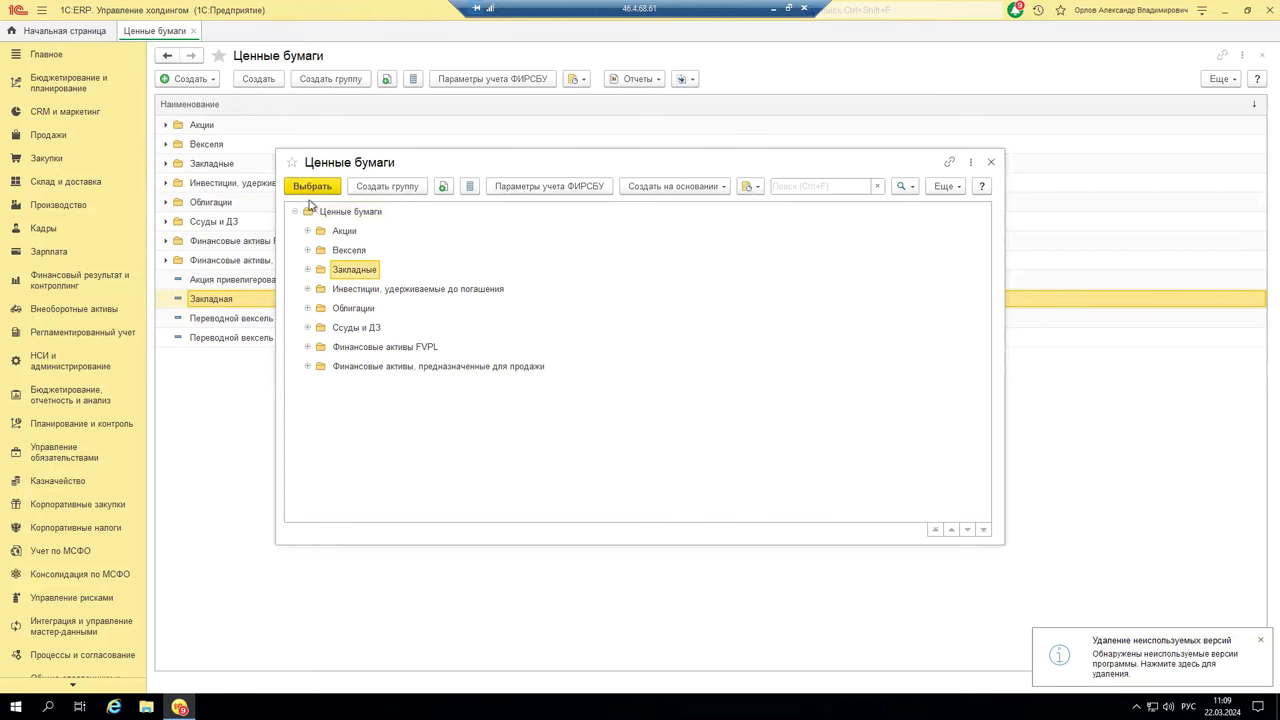
pyautogui.click(300, 190)
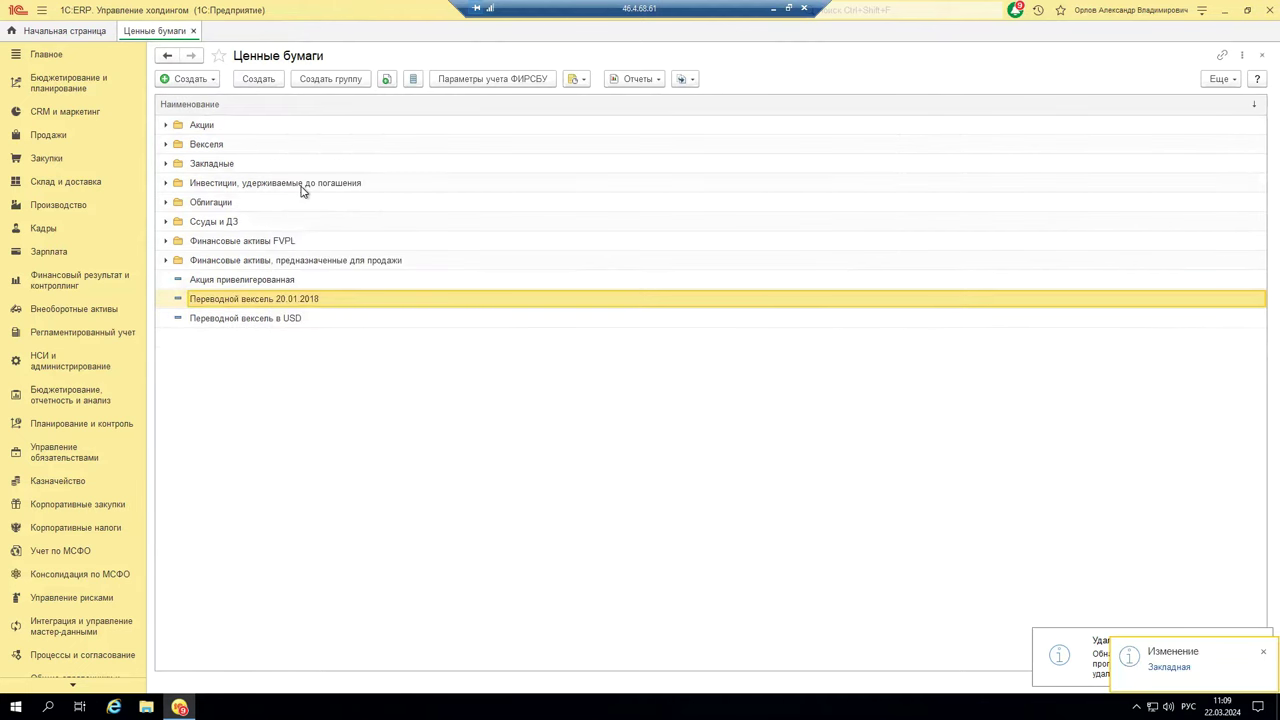
pyautogui.click(167, 163)
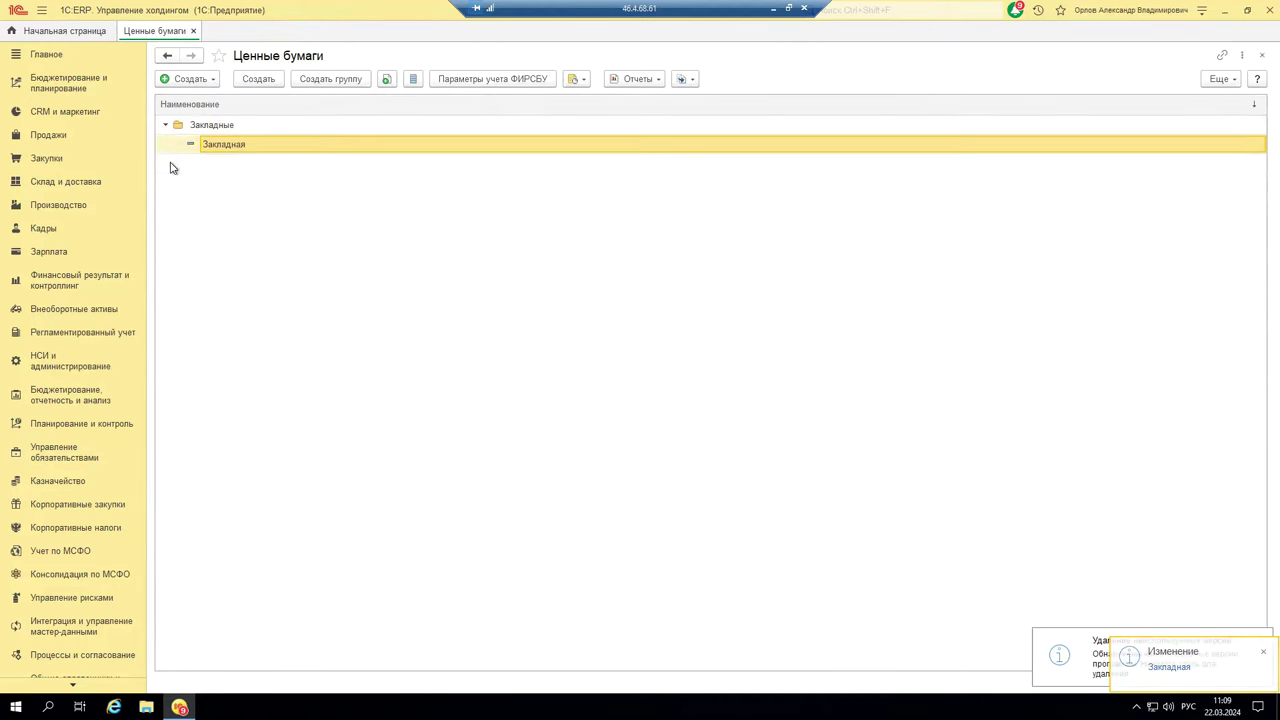
pyautogui.click(165, 125)
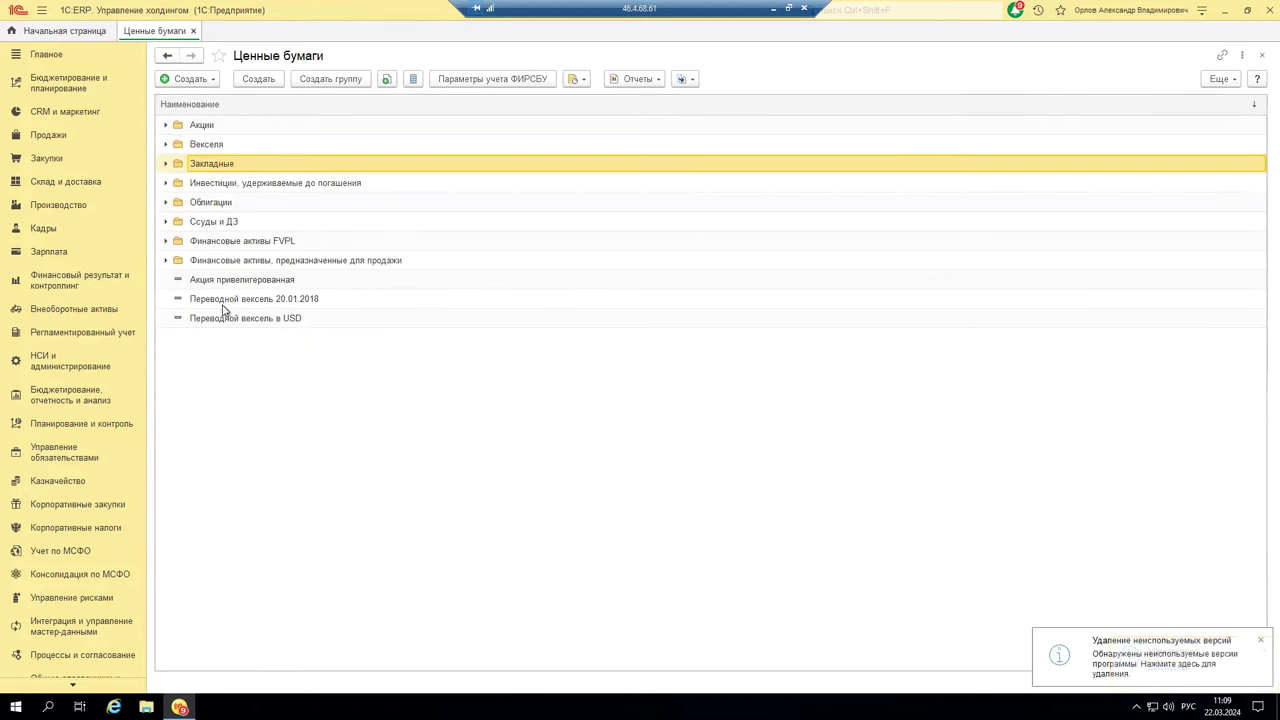
# Step: Move the security Акция привелигированная into the Акции group
pyautogui.click(241, 280)
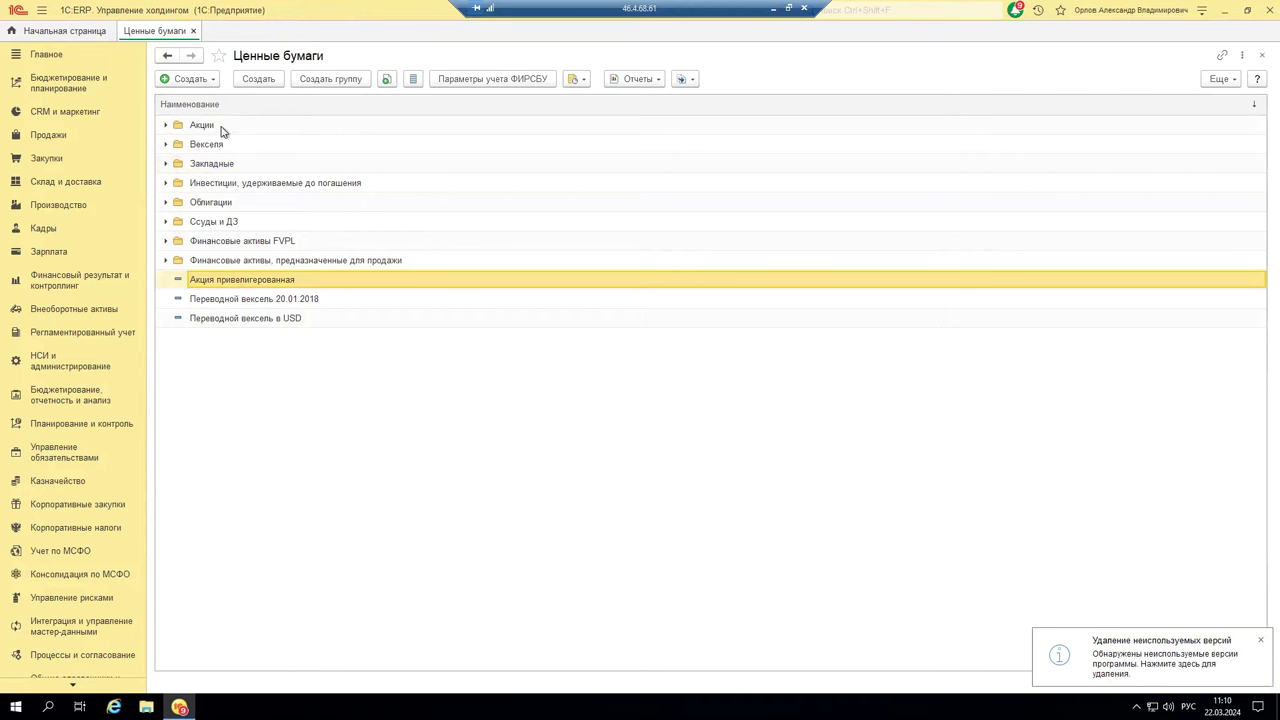
pyautogui.rightClick(241, 282)
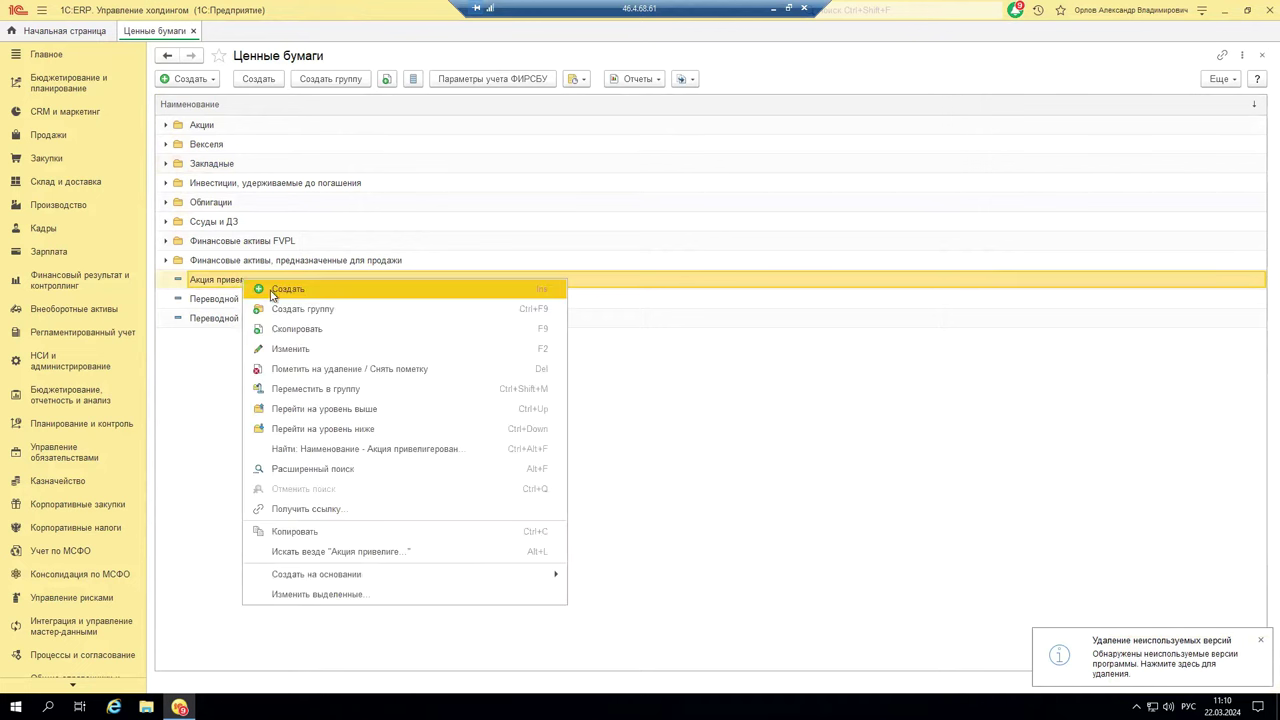
pyautogui.click(306, 389)
pyautogui.click(345, 232)
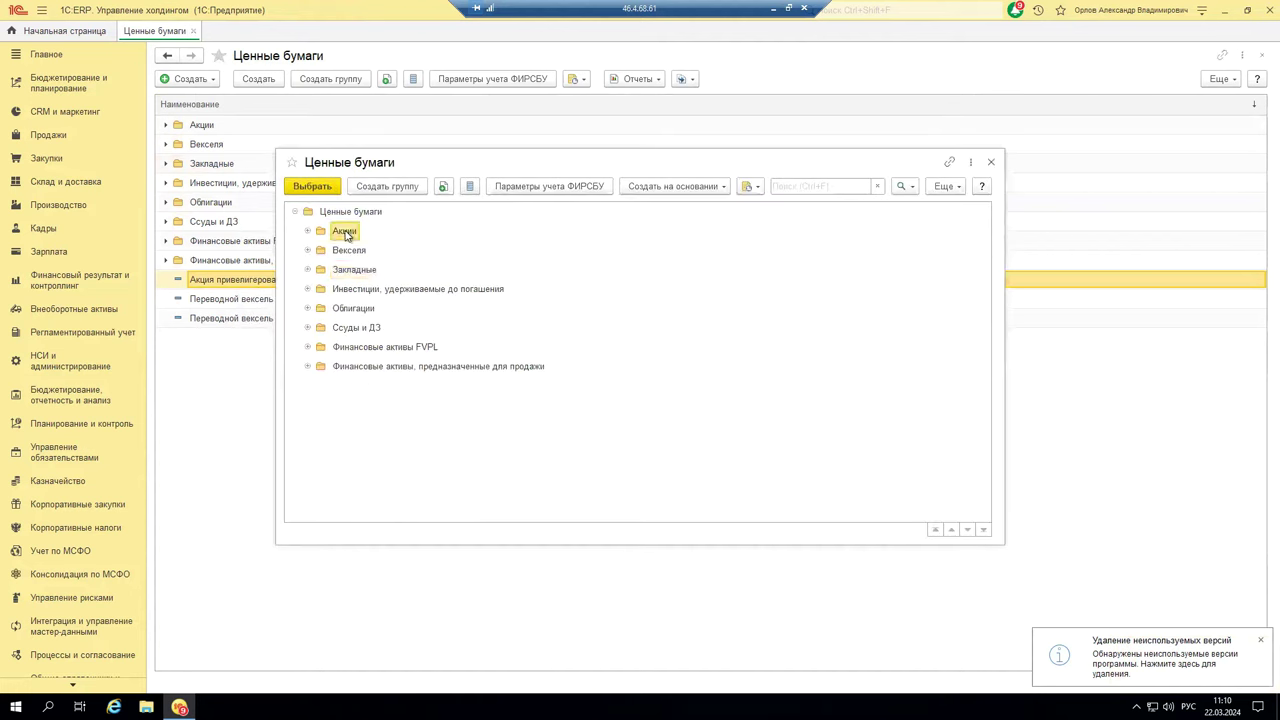
pyautogui.click(307, 190)
pyautogui.click(303, 190)
pyautogui.click(271, 281)
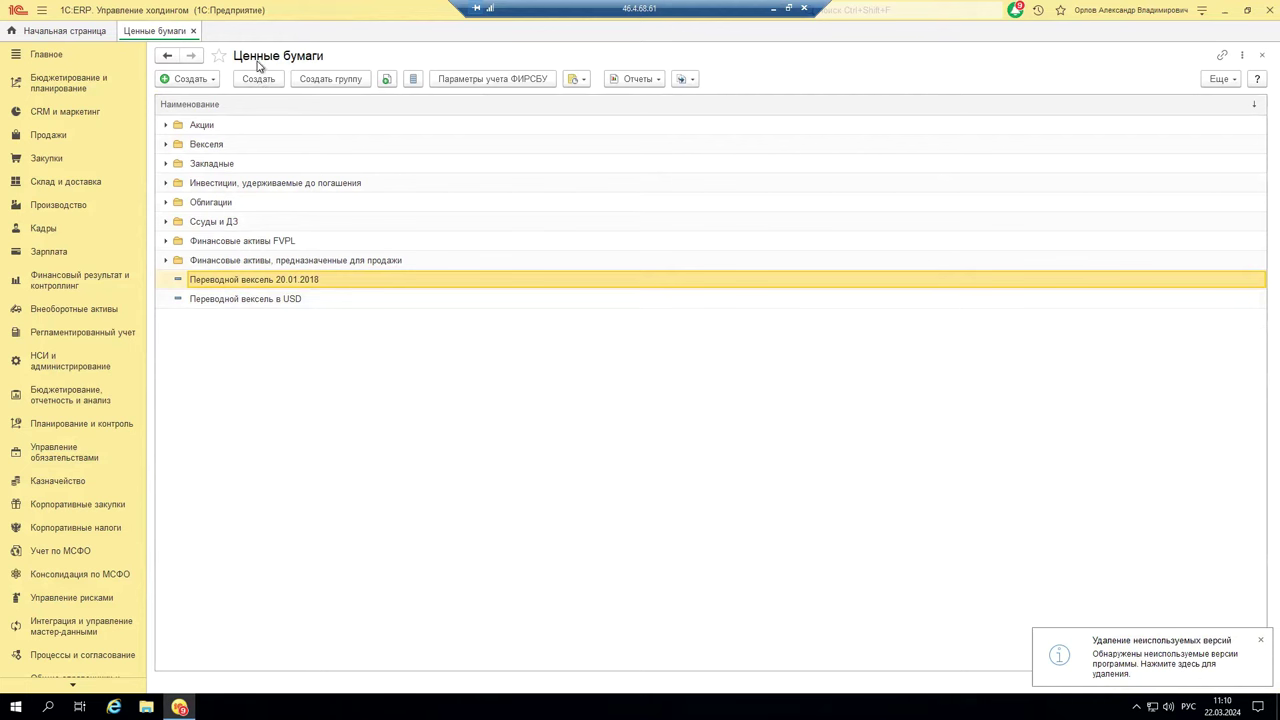
# Step: Close the securities list and open Параметры учета финансовых инструментов from Управление обязательствами
pyautogui.click(195, 32)
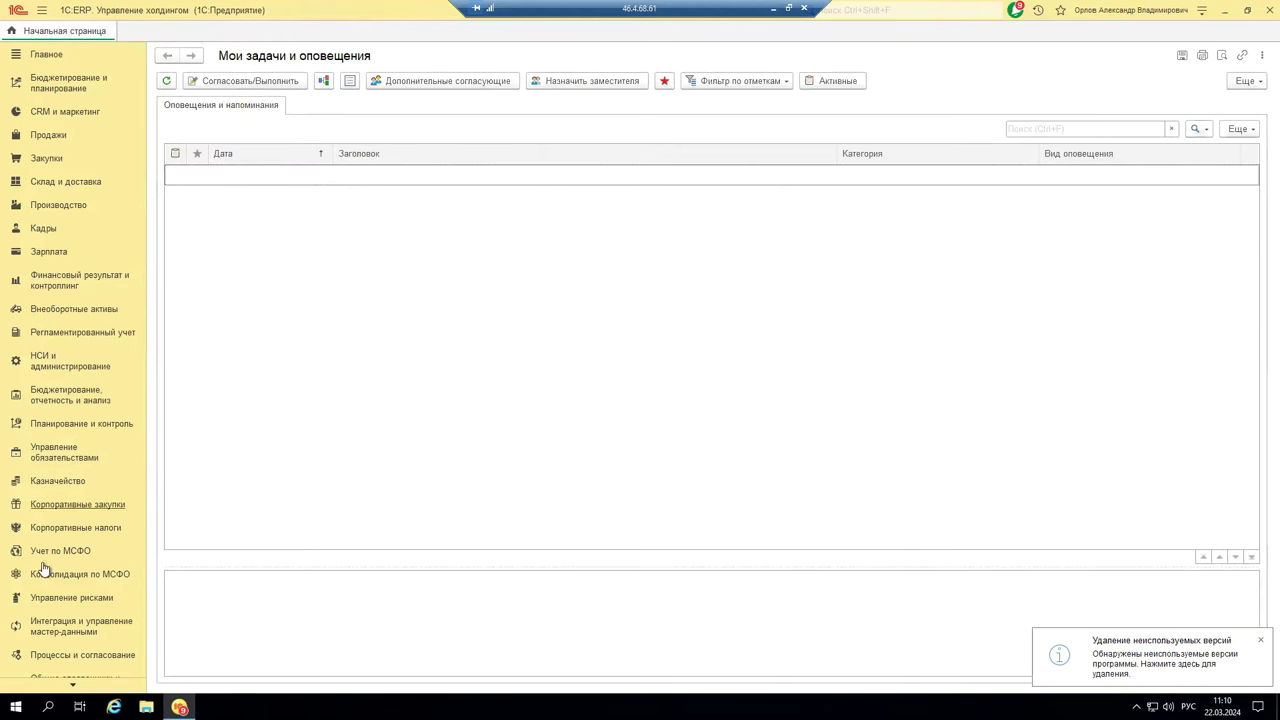
pyautogui.click(57, 458)
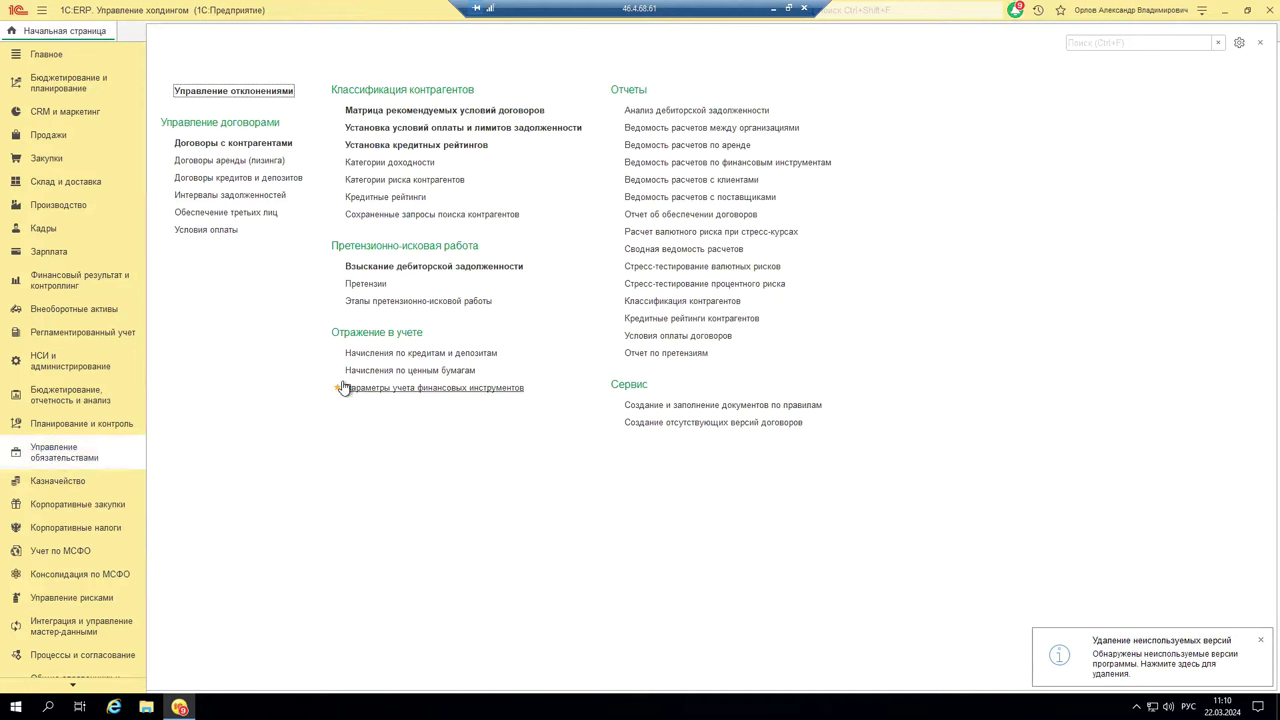
pyautogui.click(494, 390)
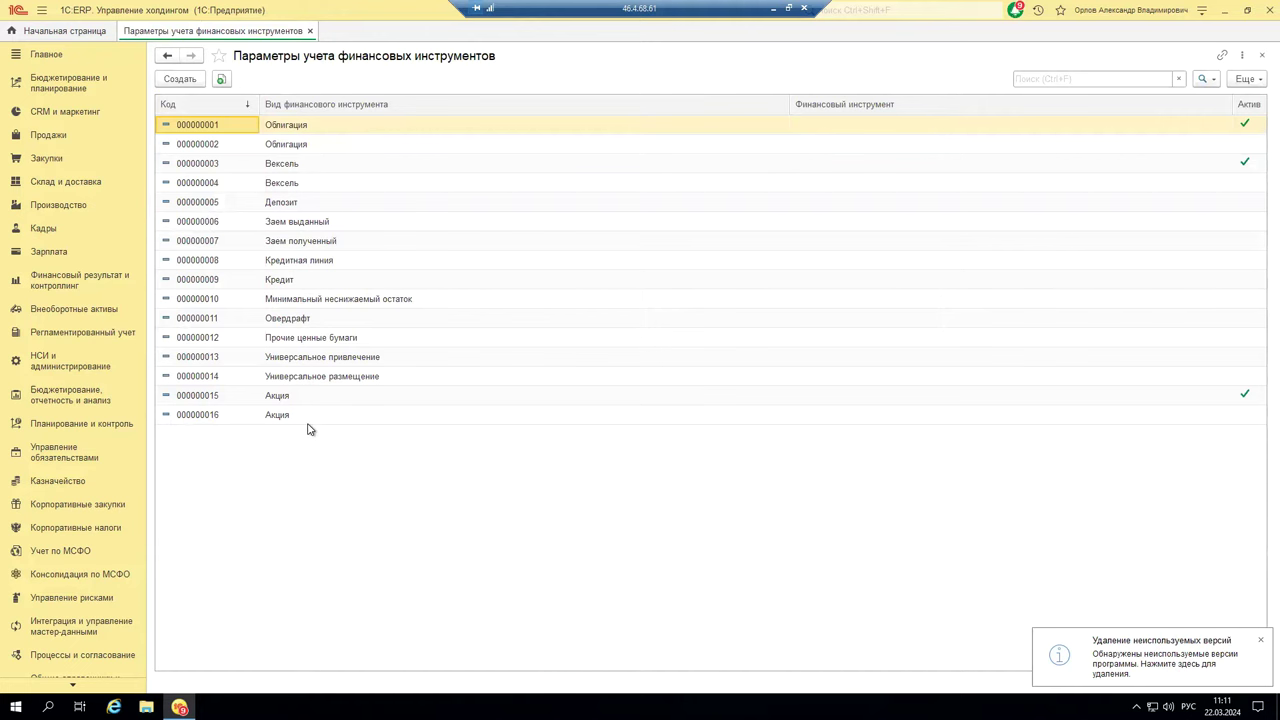
# Step: Create a new accounting parameters record for the instrument kind Прочие ценные бумаги
pyautogui.click(180, 80)
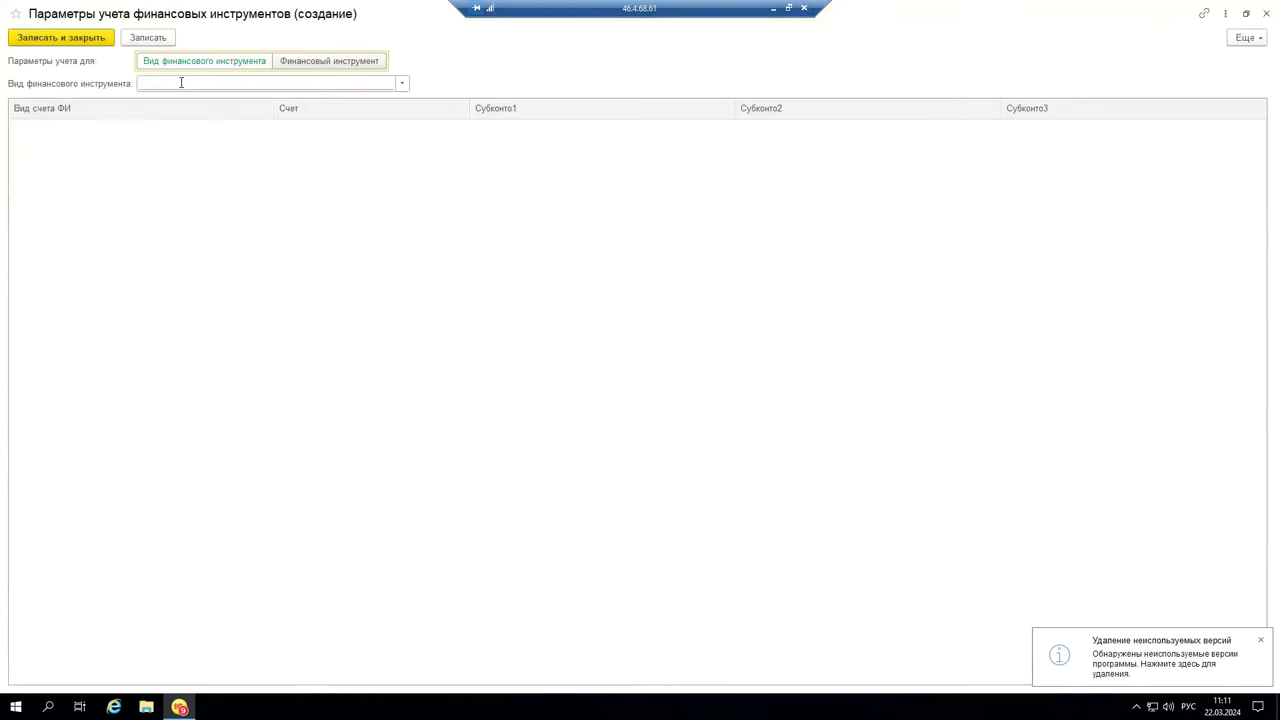
pyautogui.click(401, 85)
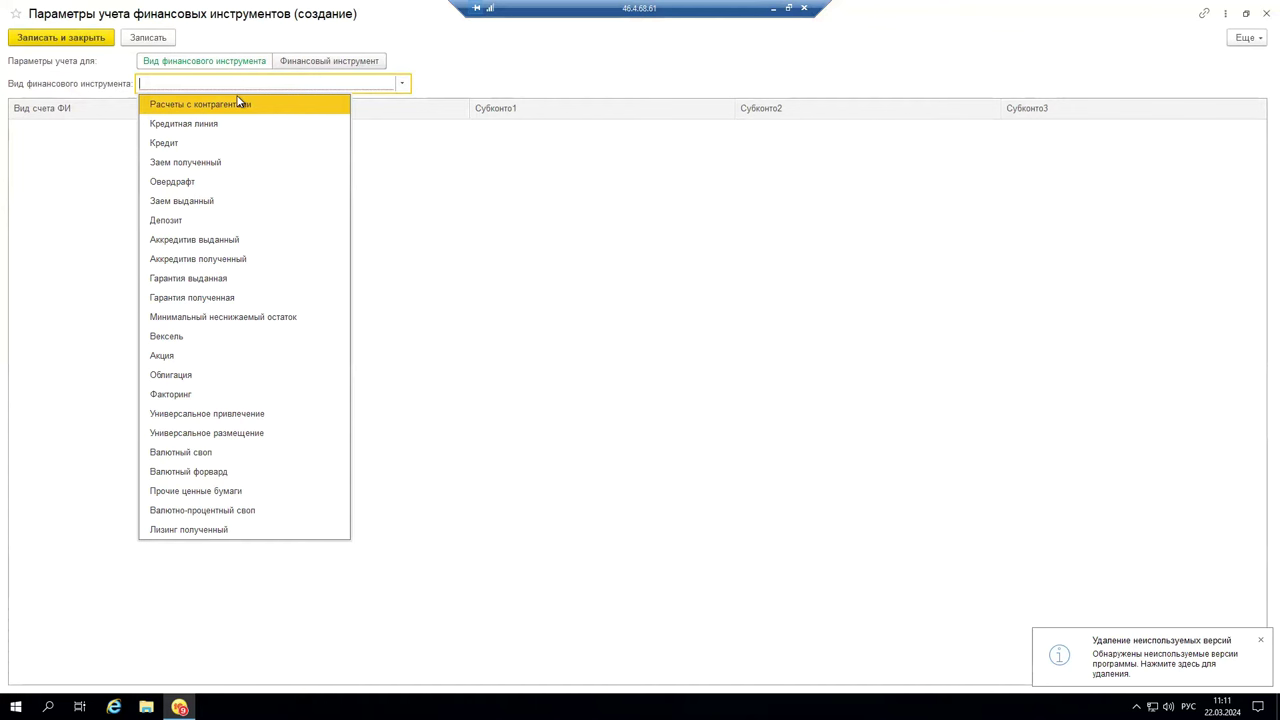
pyautogui.click(183, 495)
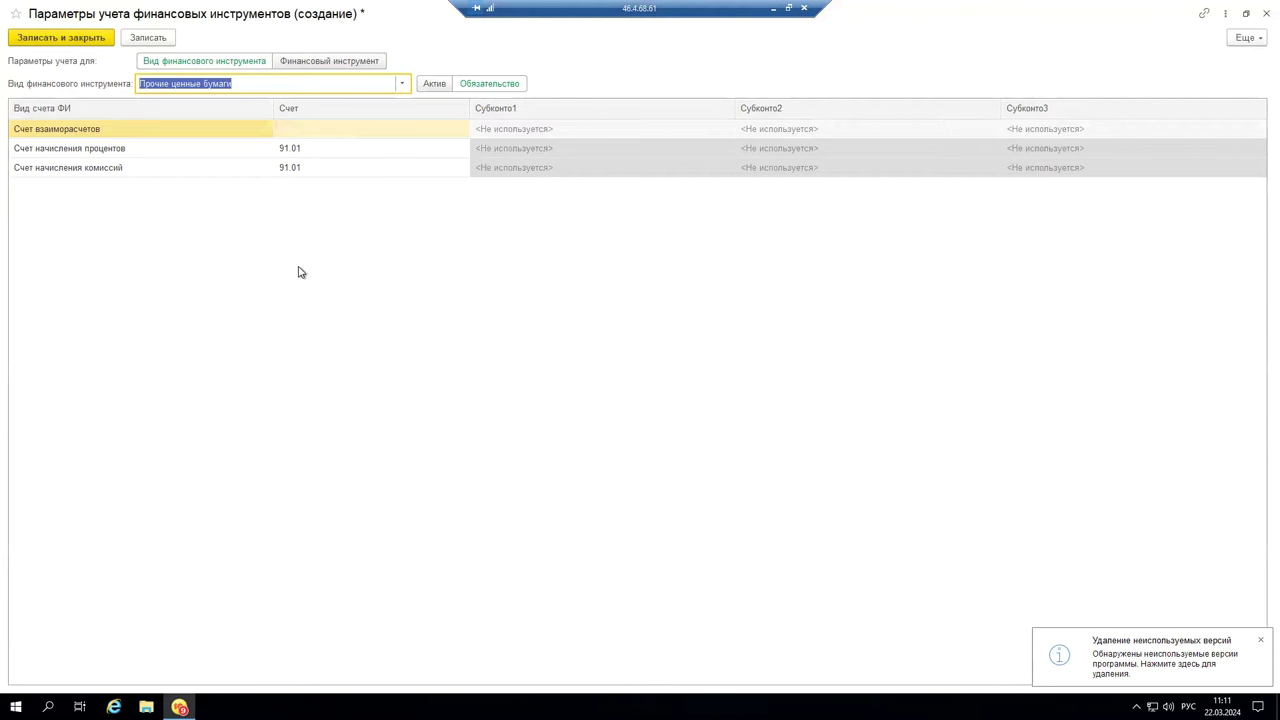
# Step: Switch the parameters to a specific financial instrument, choosing the security Закладная from the Закладные group, and mark it as Обязательство
pyautogui.click(343, 60)
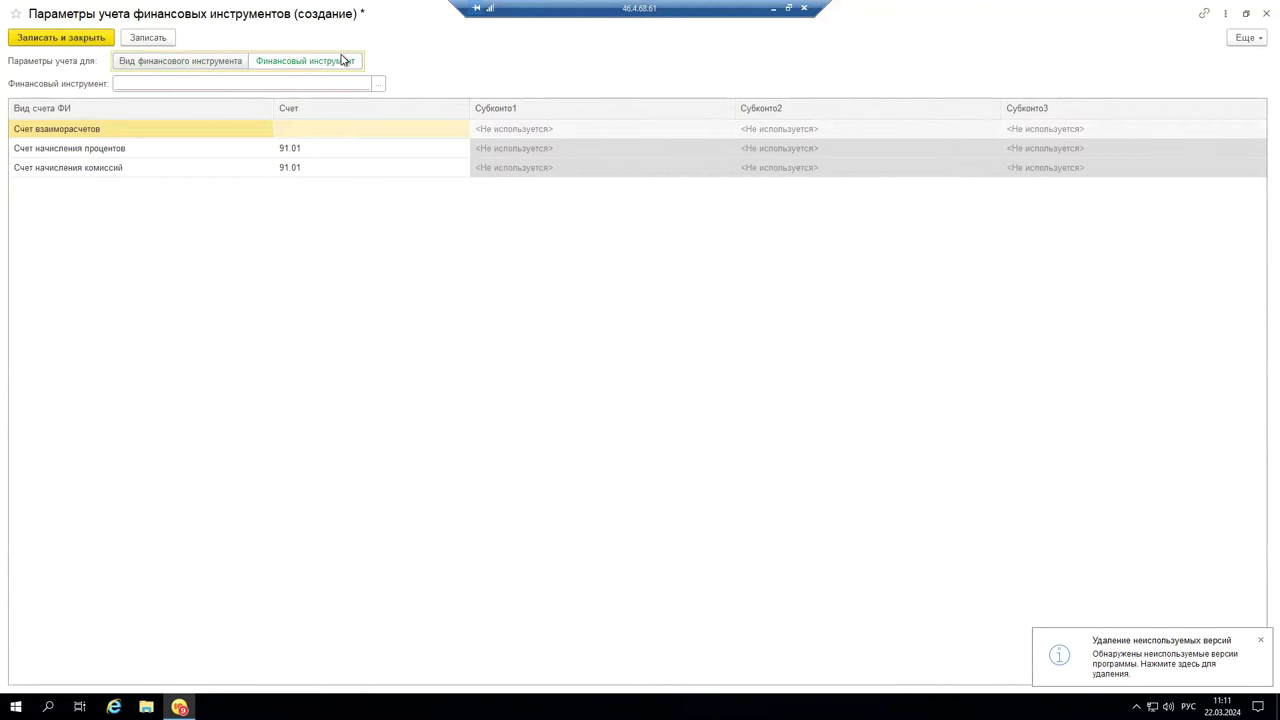
pyautogui.click(381, 86)
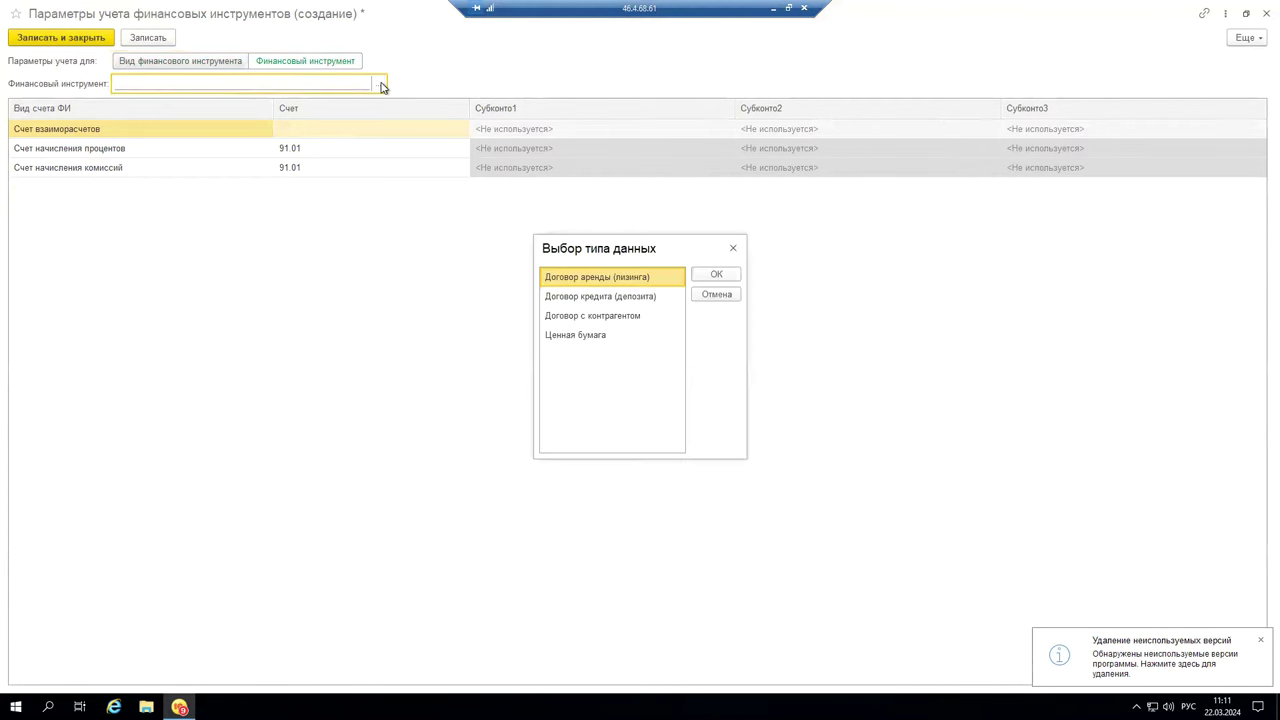
pyautogui.click(589, 337)
pyautogui.click(724, 270)
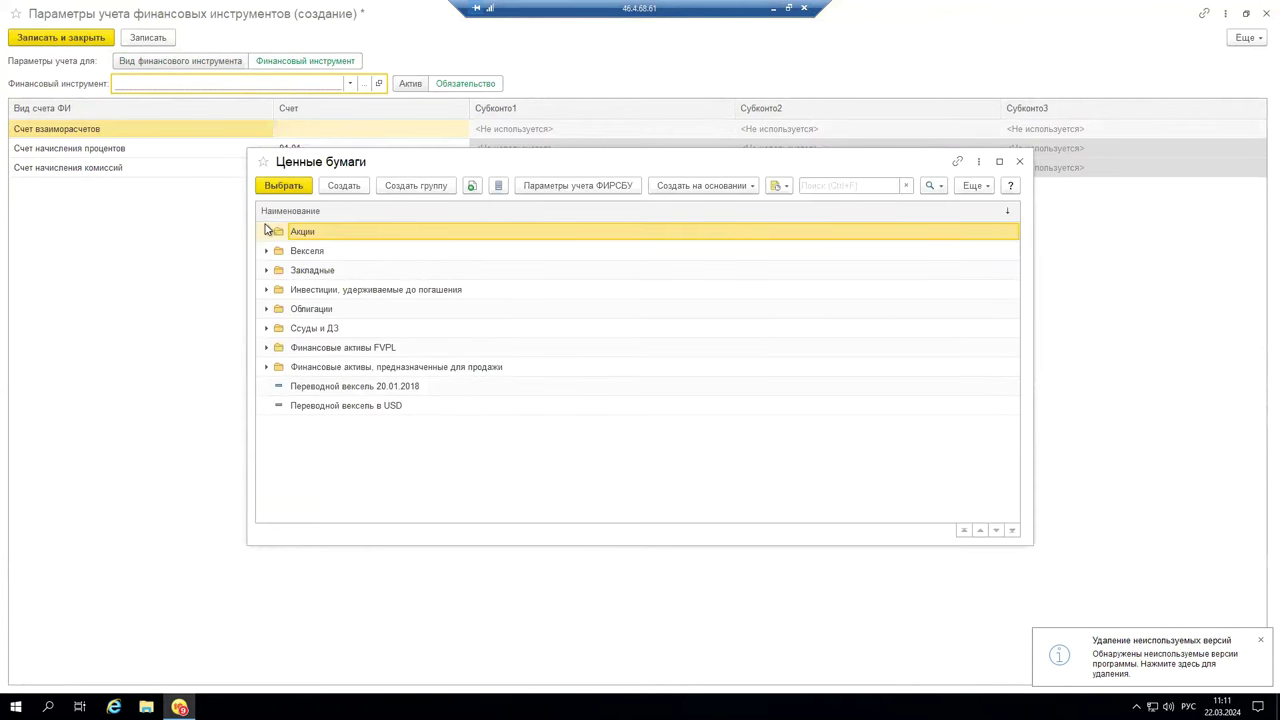
pyautogui.click(266, 232)
pyautogui.click(266, 232)
pyautogui.click(266, 232)
pyautogui.click(266, 232)
pyautogui.click(266, 271)
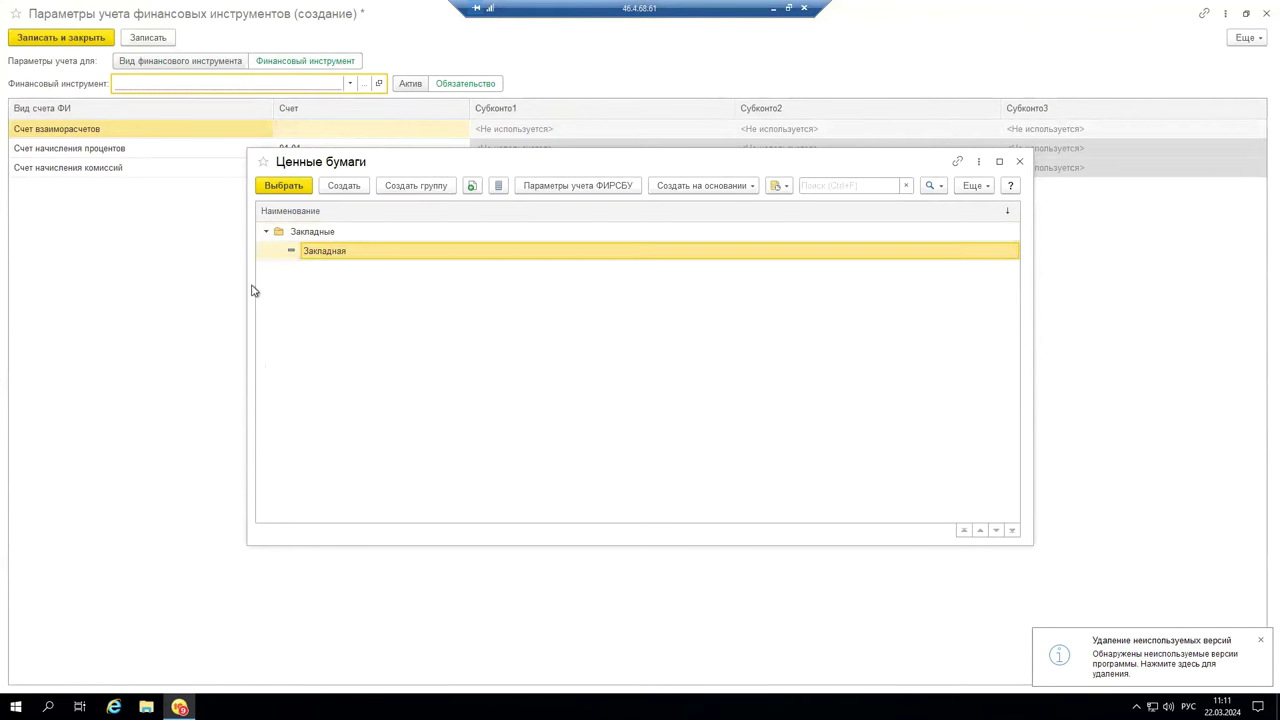
pyautogui.doubleClick(345, 256)
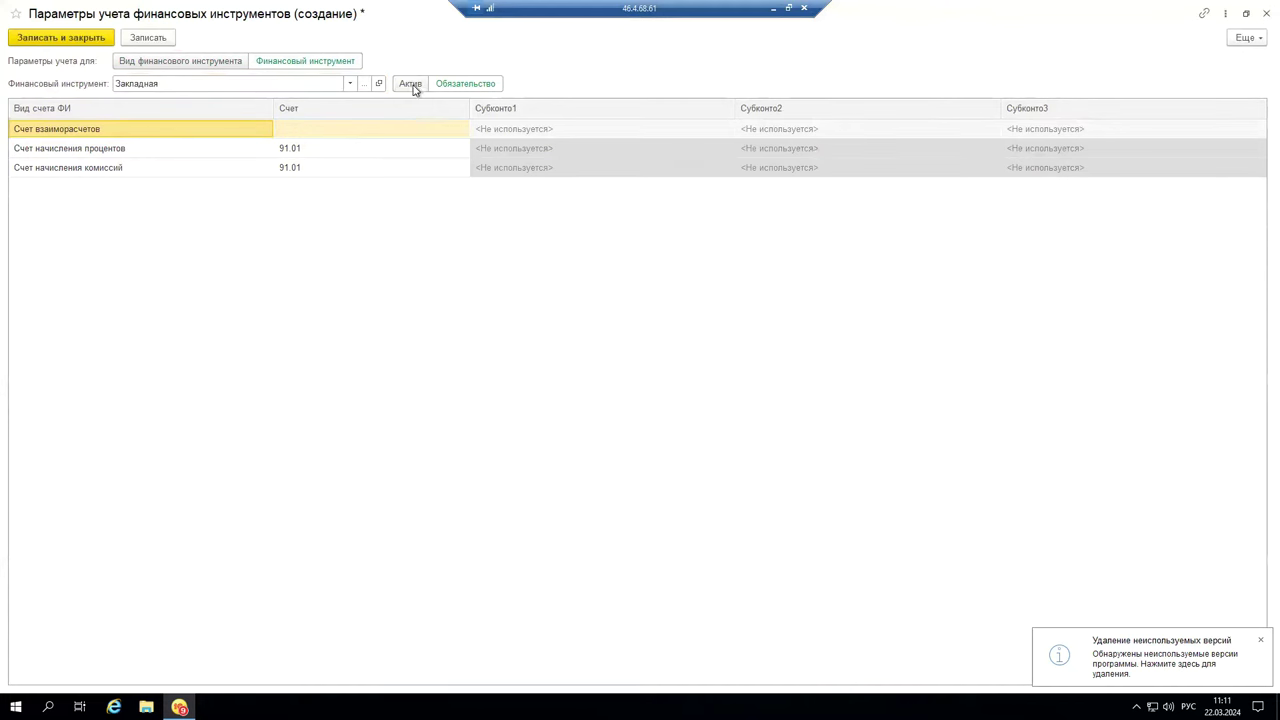
pyautogui.click(476, 88)
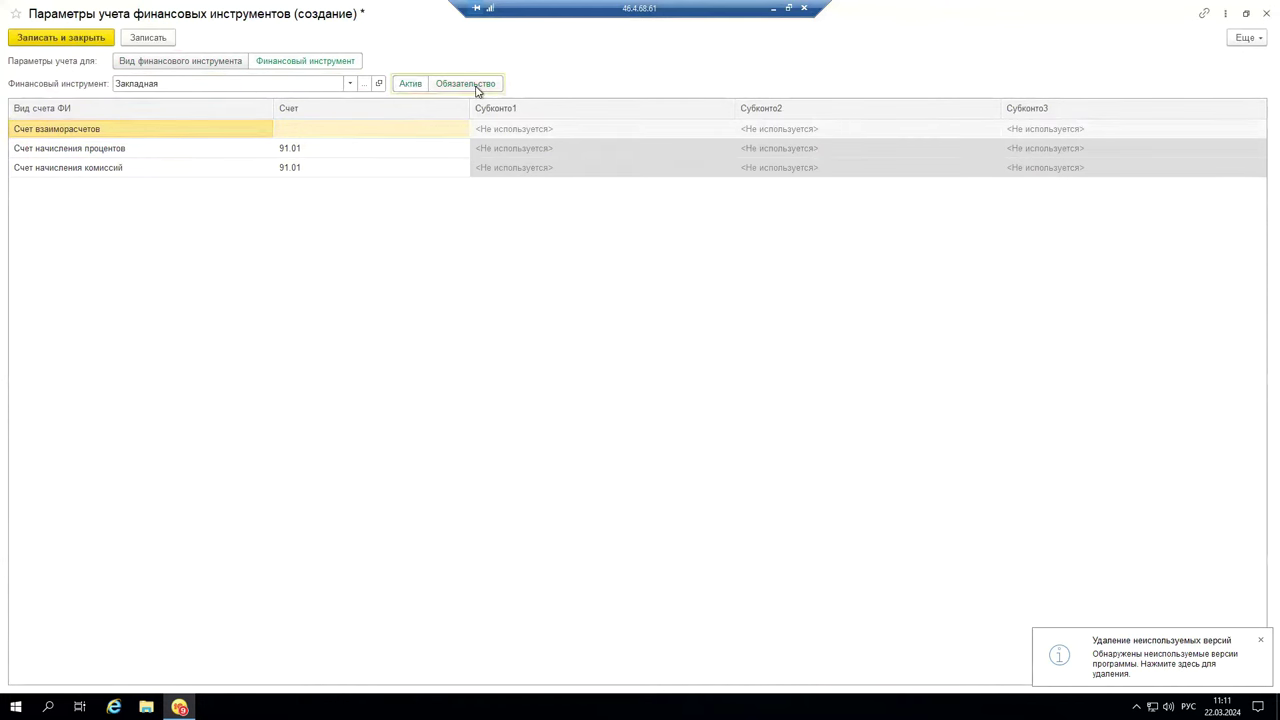
# Step: Set the account for Счет взаиморасчетов to 76.06 from the full chart of accounts
pyautogui.click(313, 127)
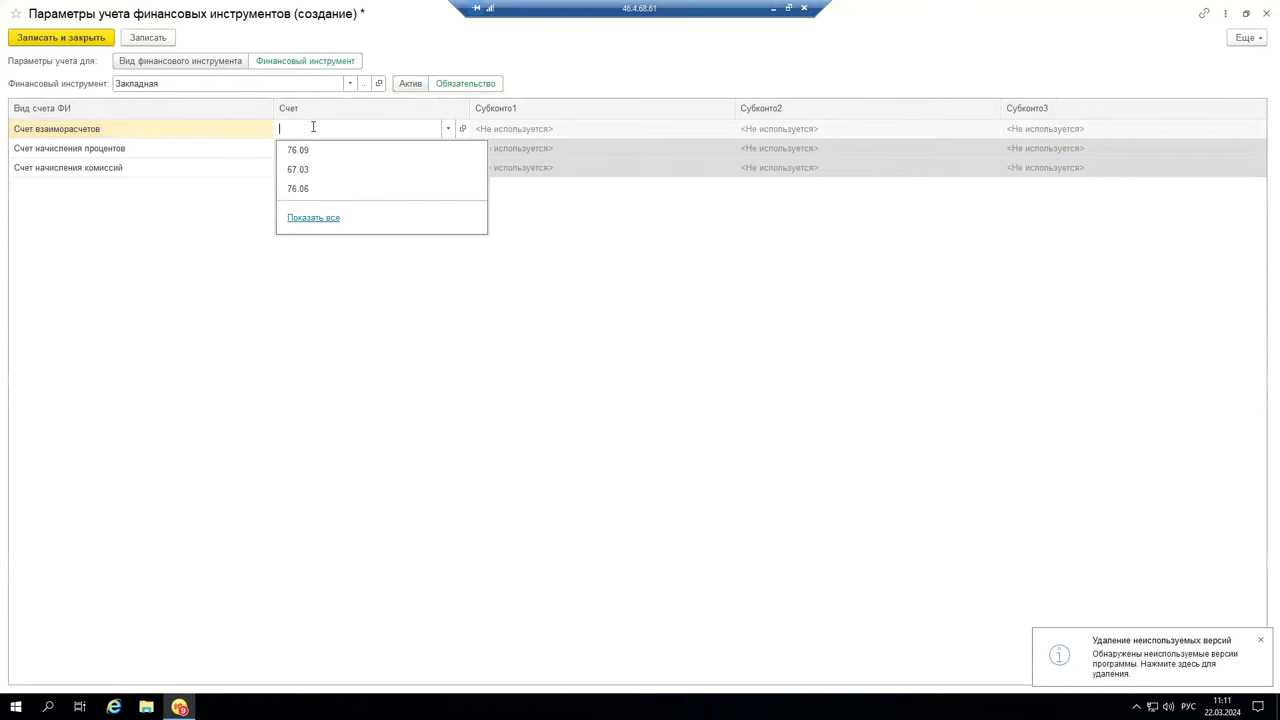
pyautogui.click(304, 218)
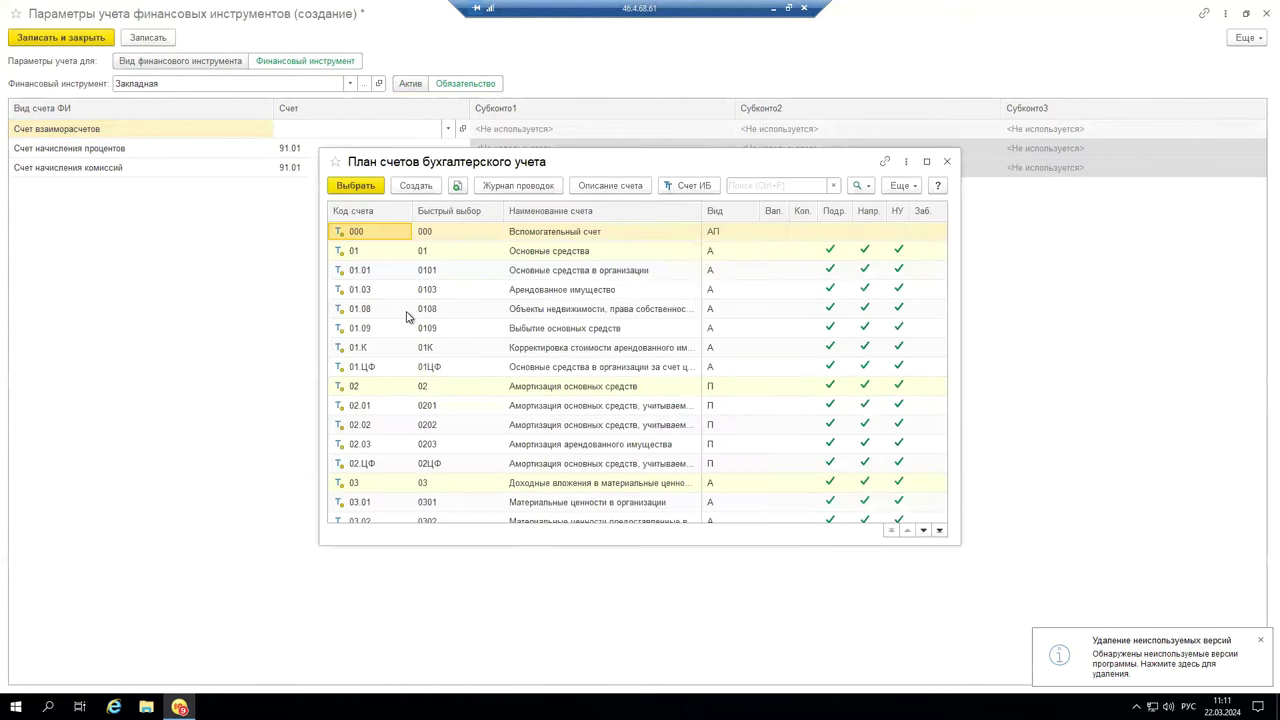
pyautogui.write('76')
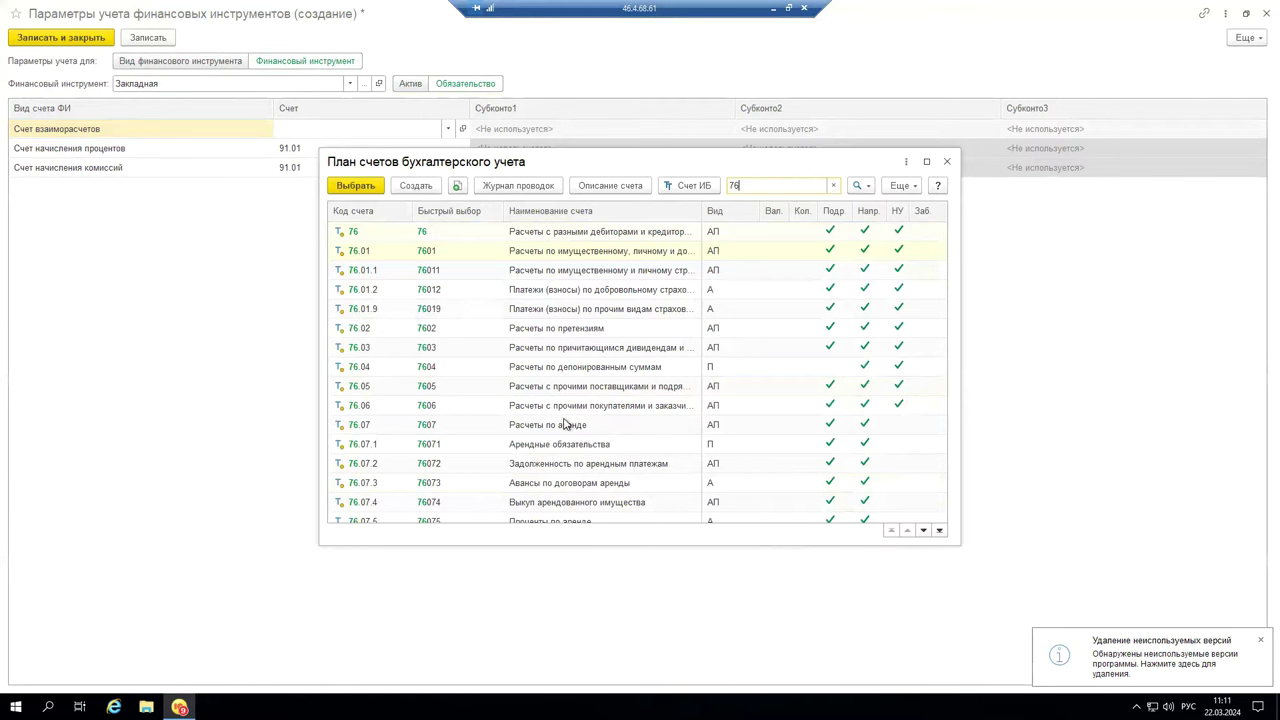
pyautogui.click(567, 408)
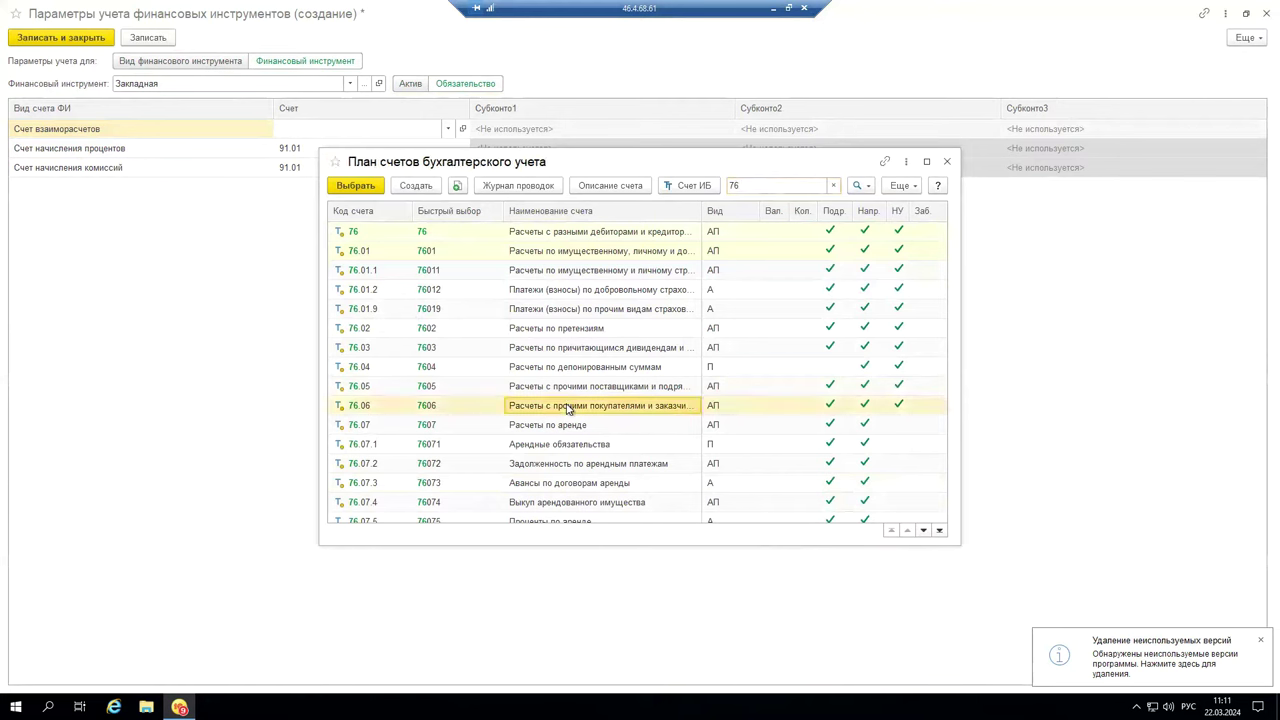
pyautogui.scroll(-1, 567, 408)
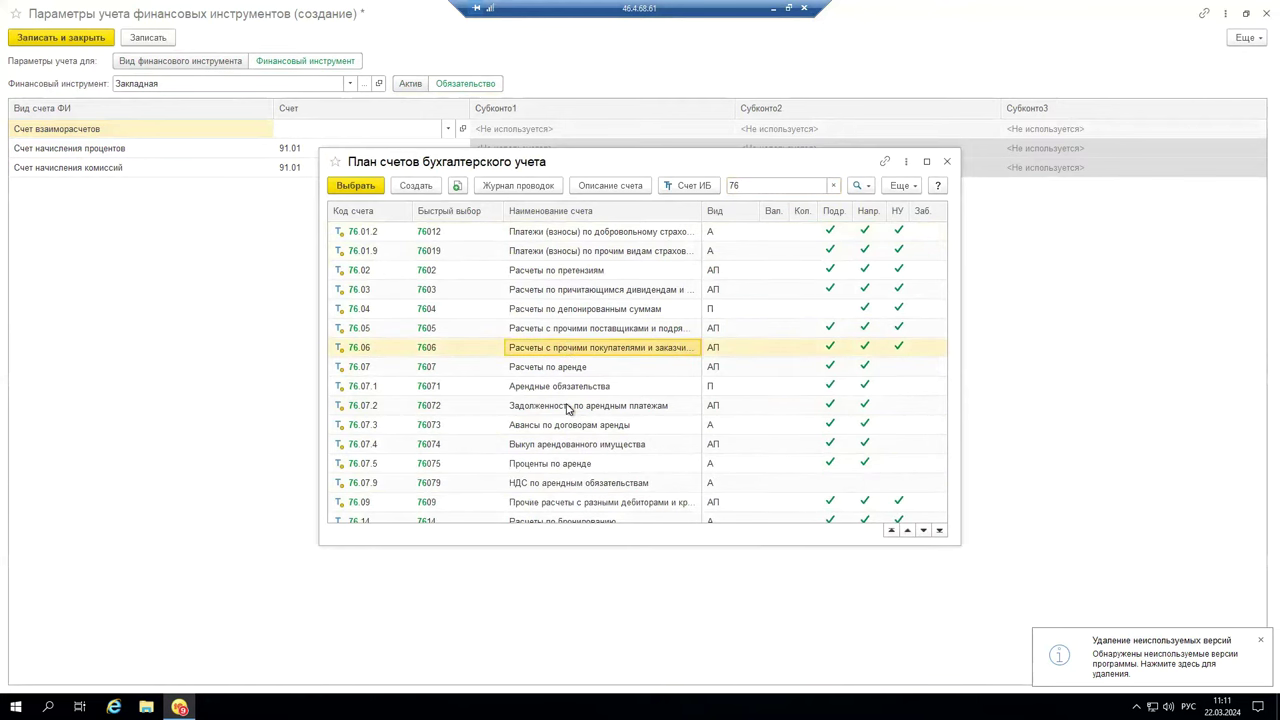
pyautogui.doubleClick(537, 353)
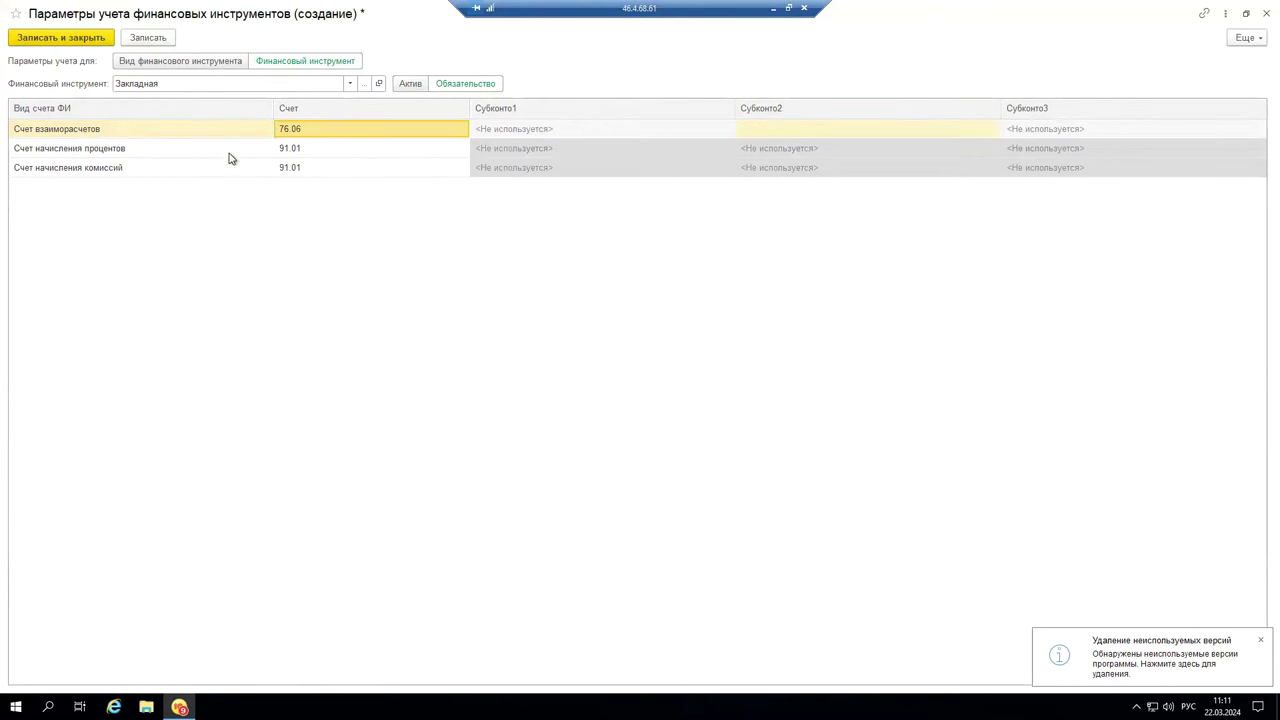
# Step: Add a row with account 76.09 below Счет начисления комиссий, and save and close the parameters record
pyautogui.click(320, 151)
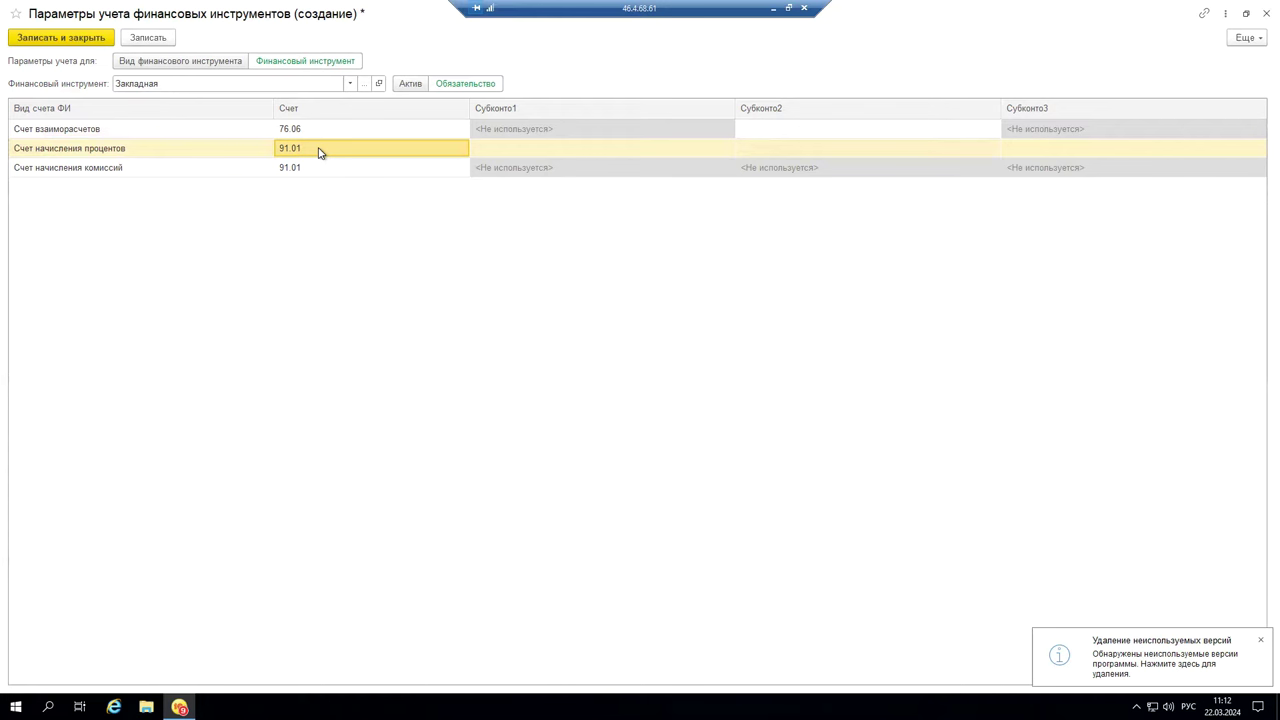
pyautogui.click(114, 169)
pyautogui.click(378, 170)
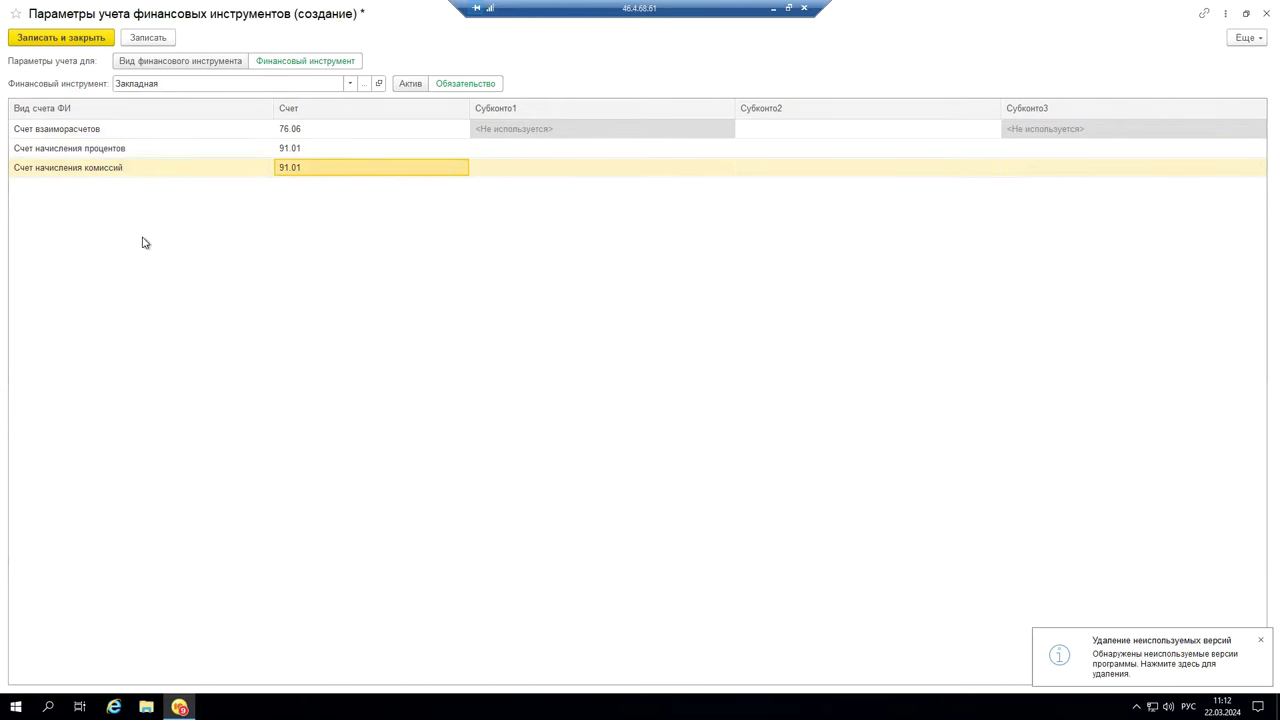
pyautogui.rightClick(289, 190)
pyautogui.click(337, 206)
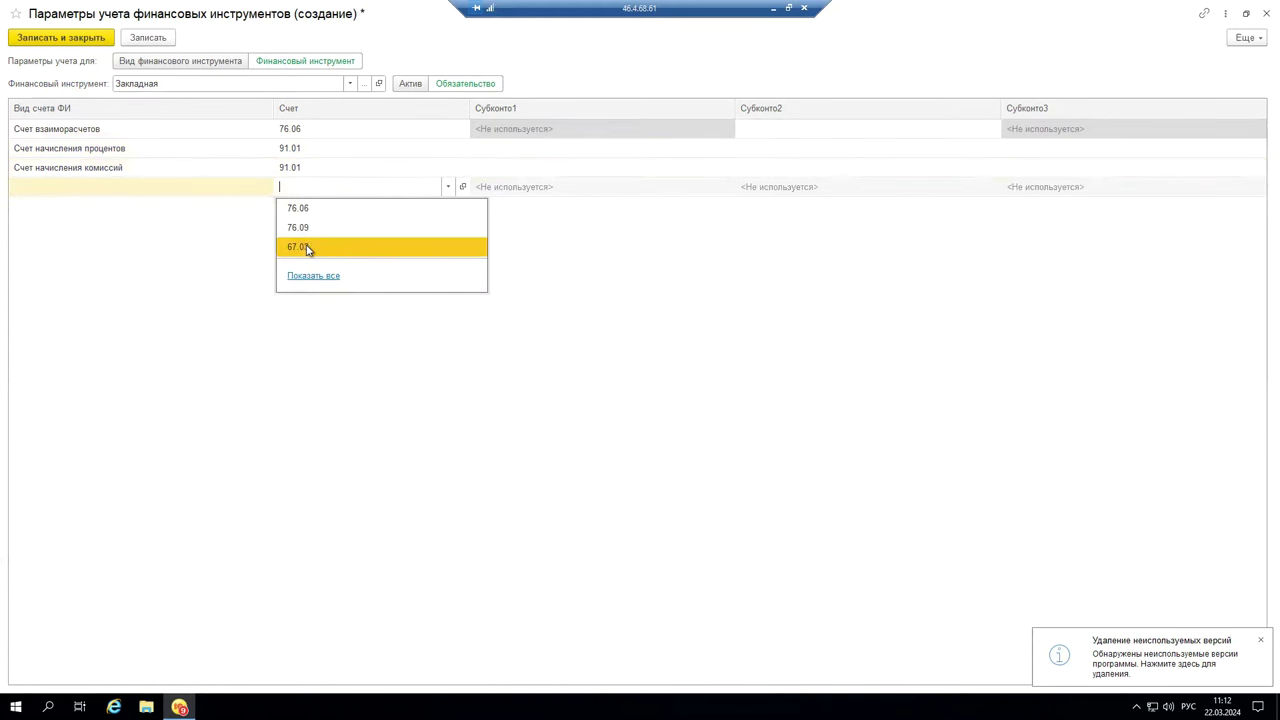
pyautogui.click(297, 227)
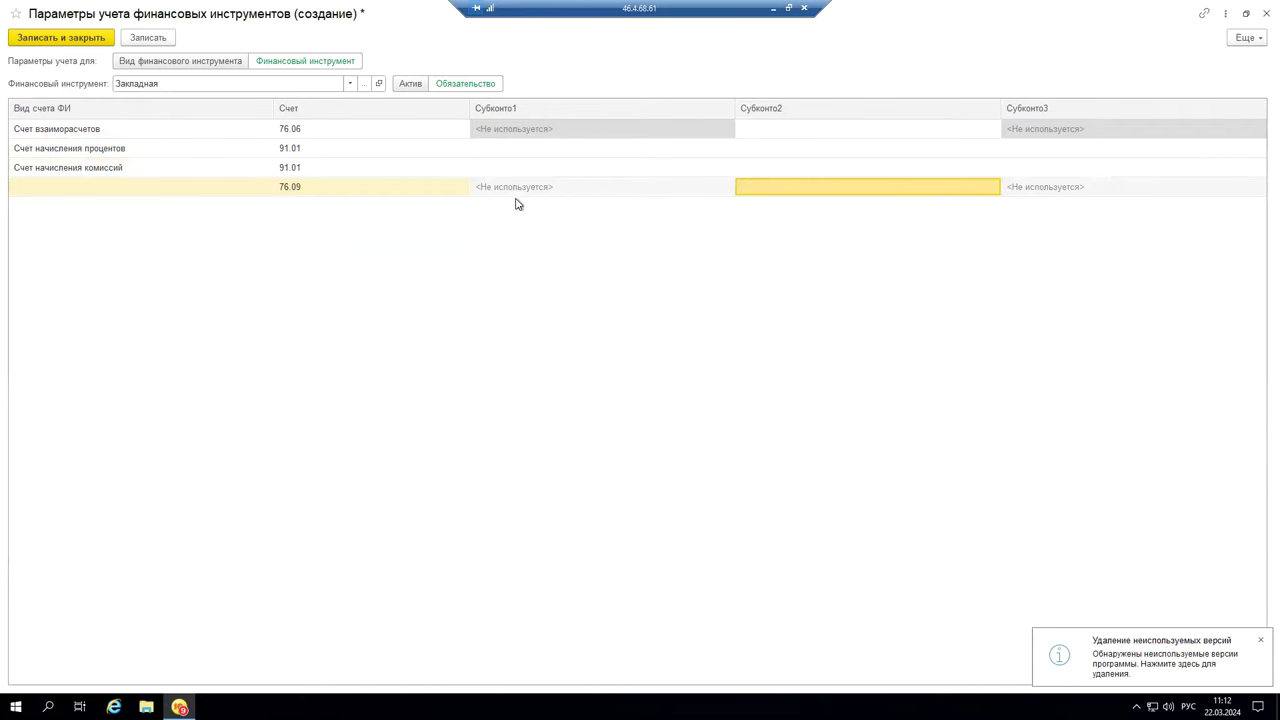
pyautogui.click(63, 41)
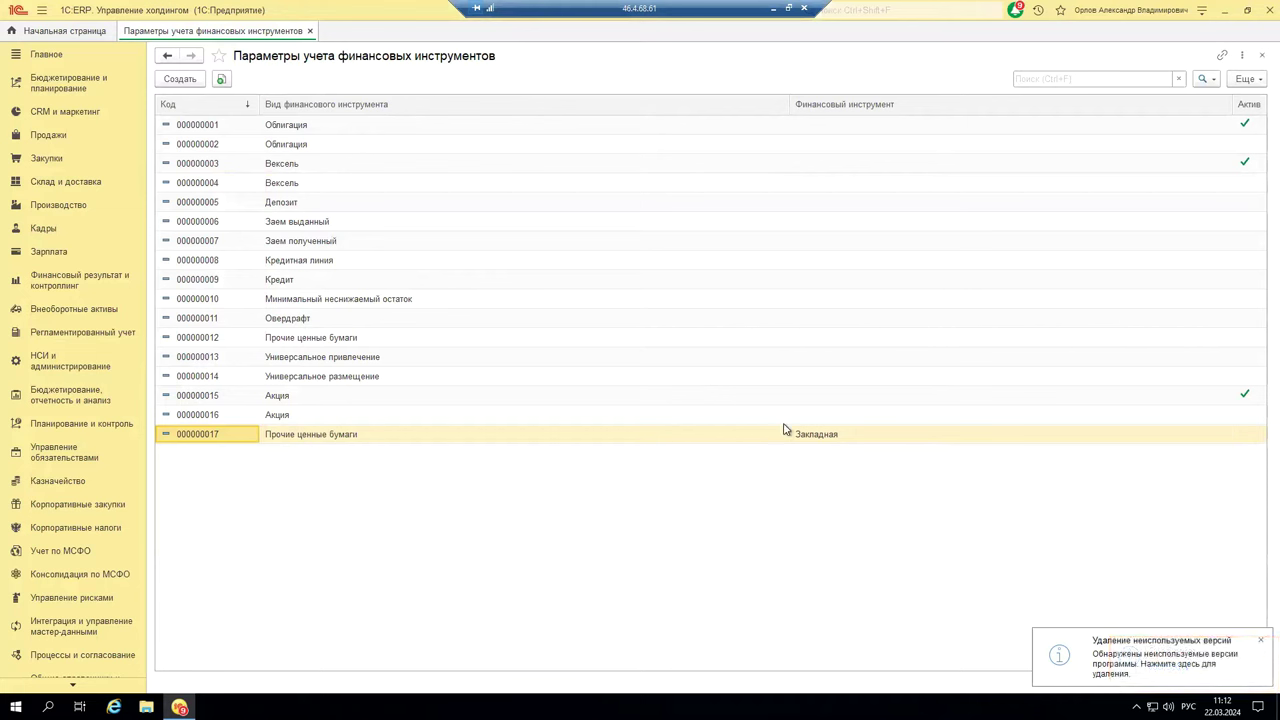
# Step: Open the saved accounting parameters record for Закладная to check its accounts, and close it
pyautogui.moveTo(783, 426)
pyautogui.mouseDown()
pyautogui.moveTo(870, 435)
pyautogui.moveTo(799, 442)
pyautogui.mouseUp()
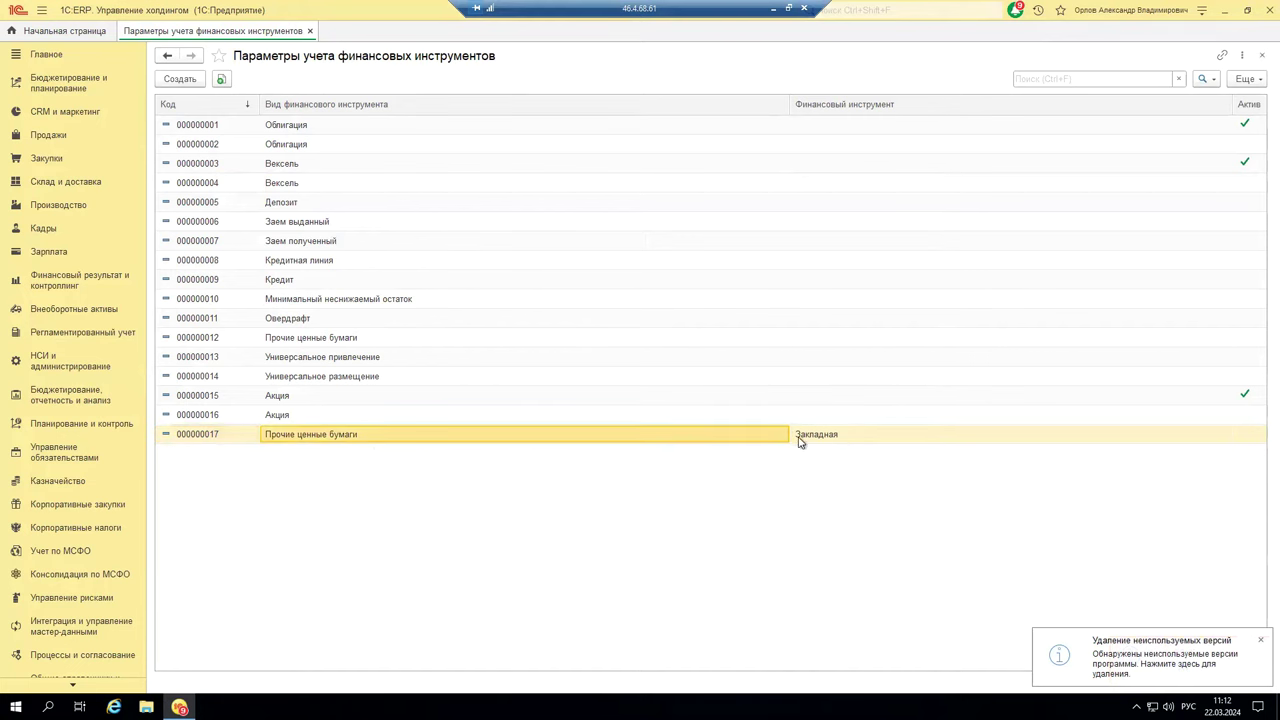
pyautogui.click(800, 441)
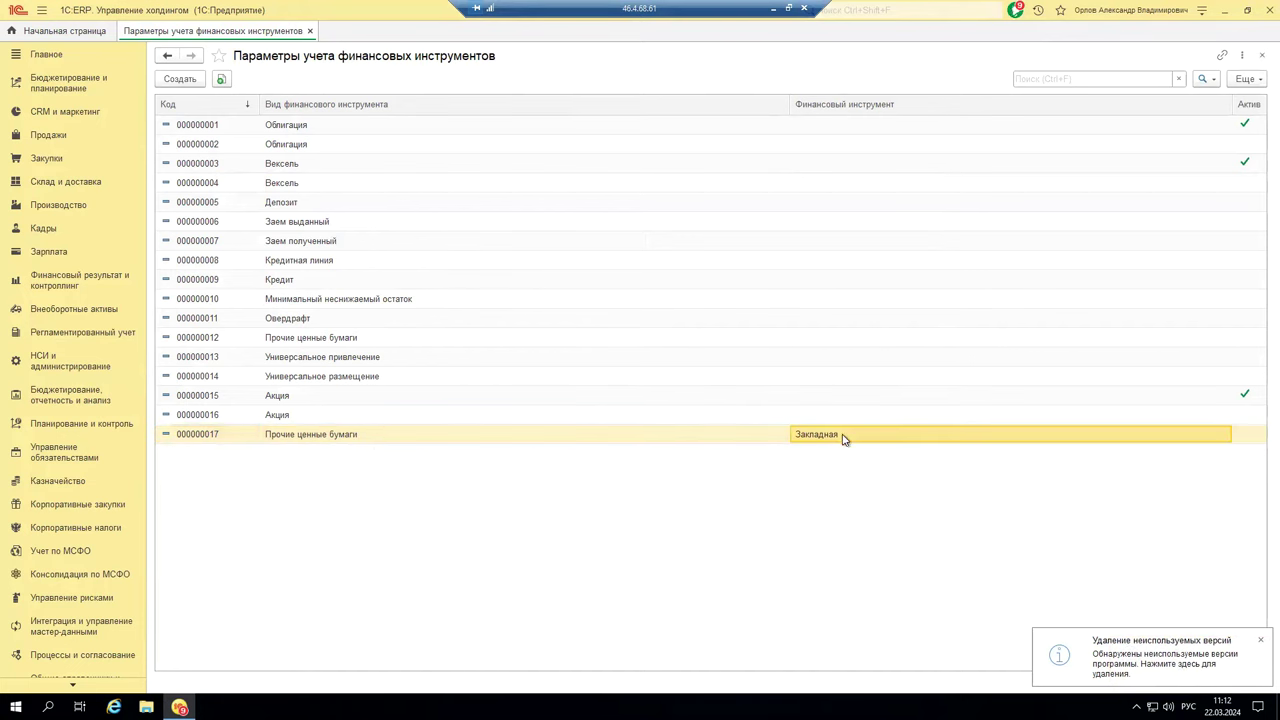
pyautogui.doubleClick(630, 438)
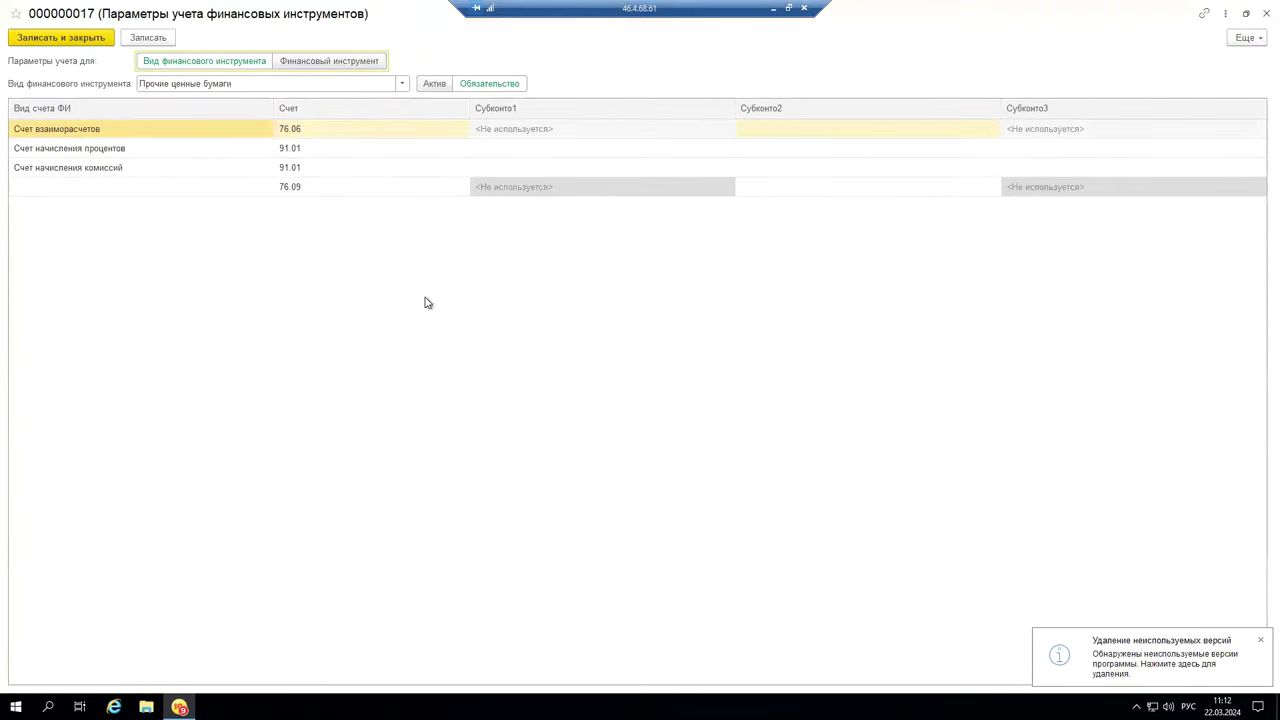
pyautogui.click(1265, 13)
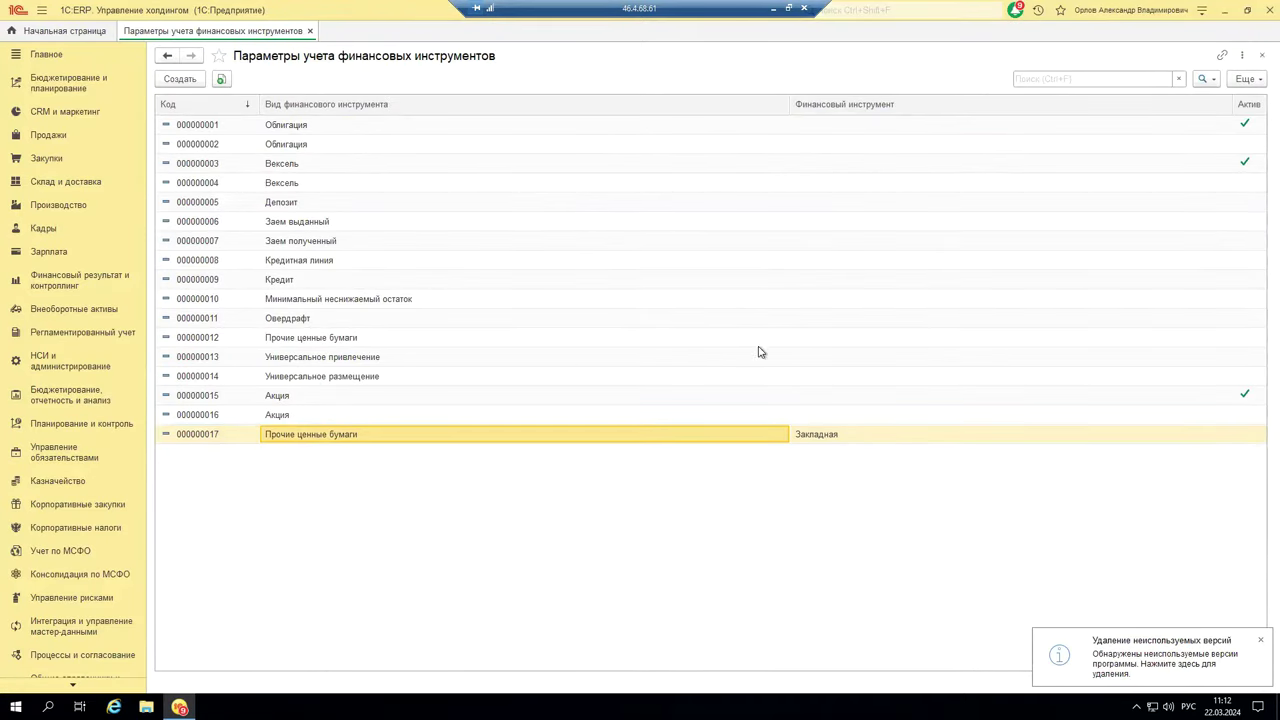
# Step: Open the Акция parameters marked as Актив and view the Счет расхода от переоценки account in the chart of accounts without changing it
pyautogui.click(862, 415)
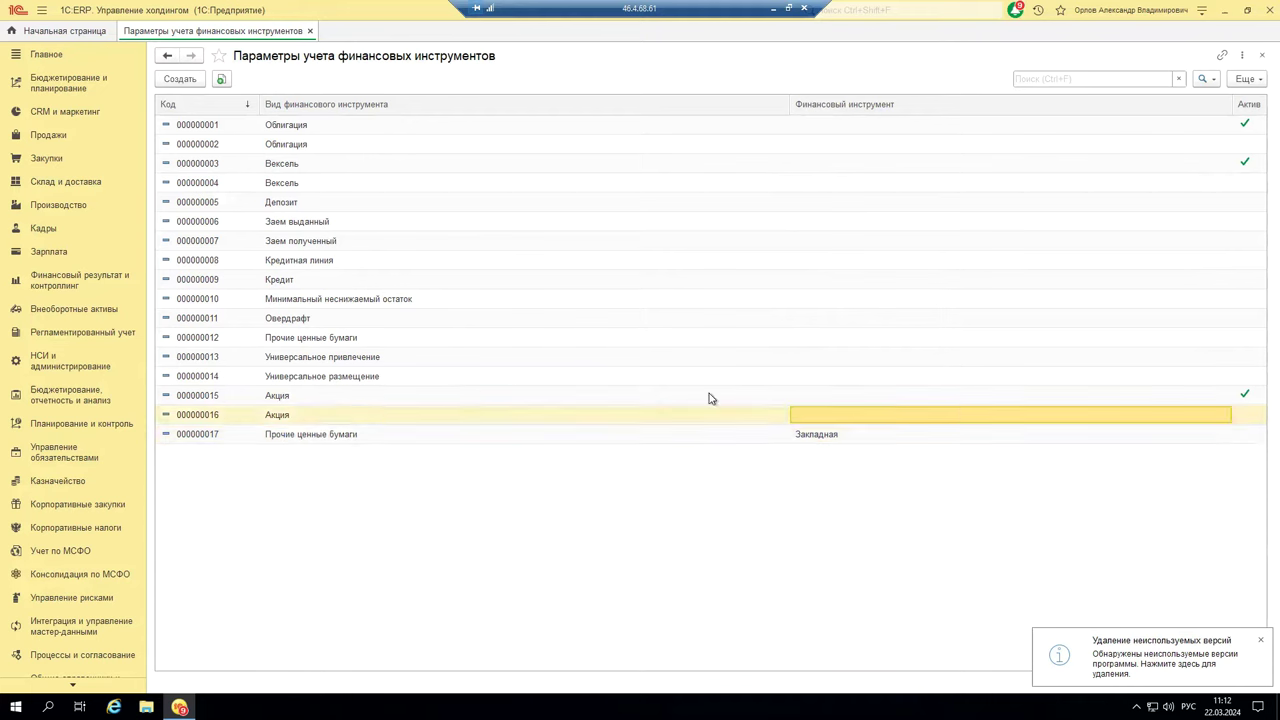
pyautogui.doubleClick(281, 399)
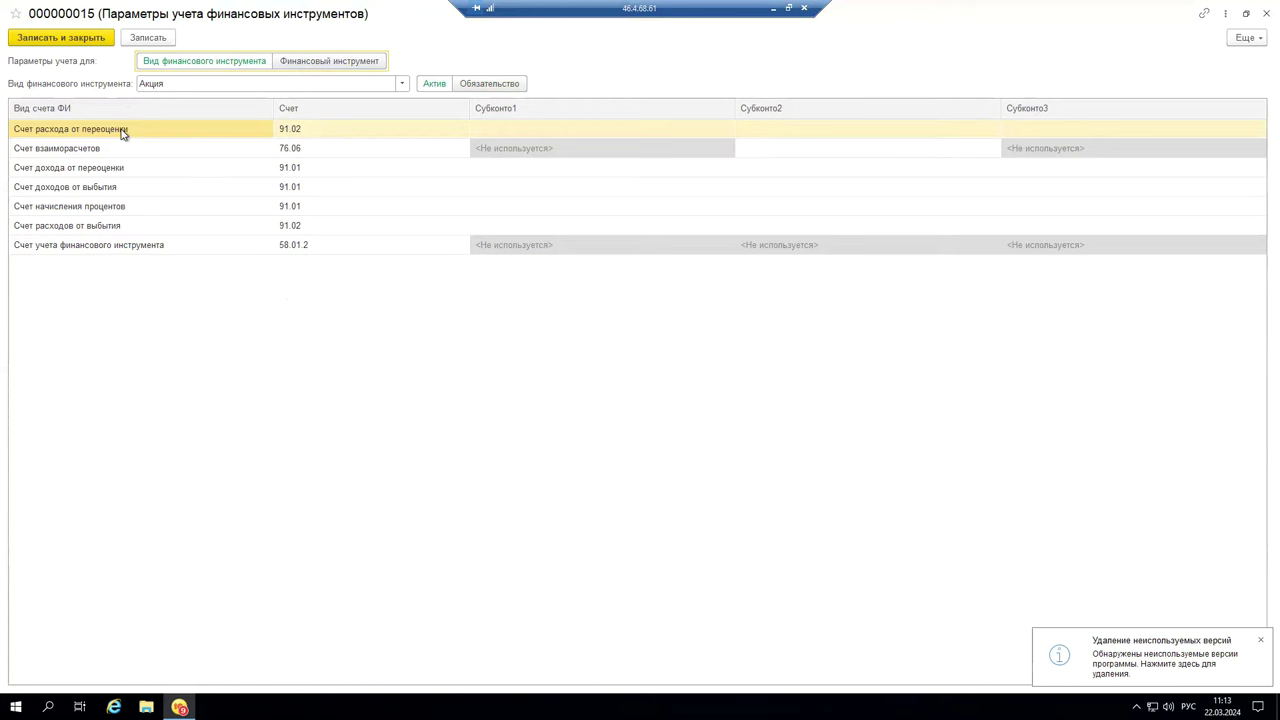
pyautogui.click(380, 135)
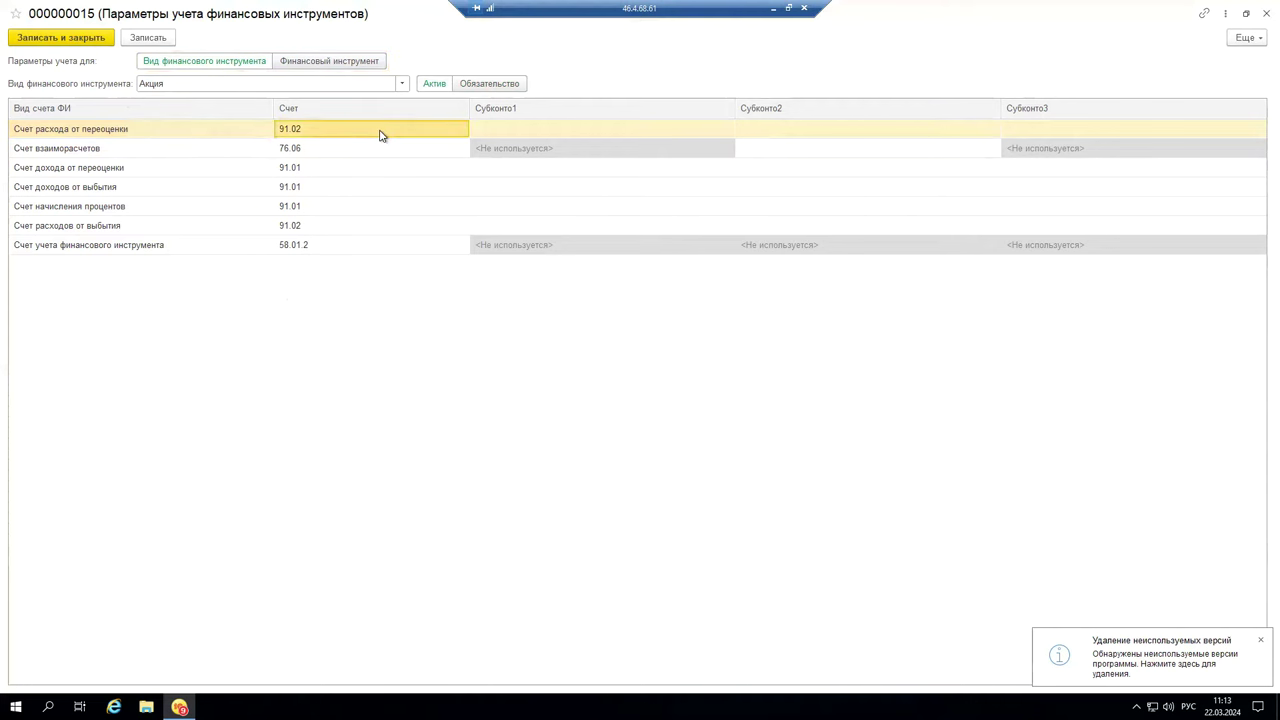
pyautogui.click(388, 131)
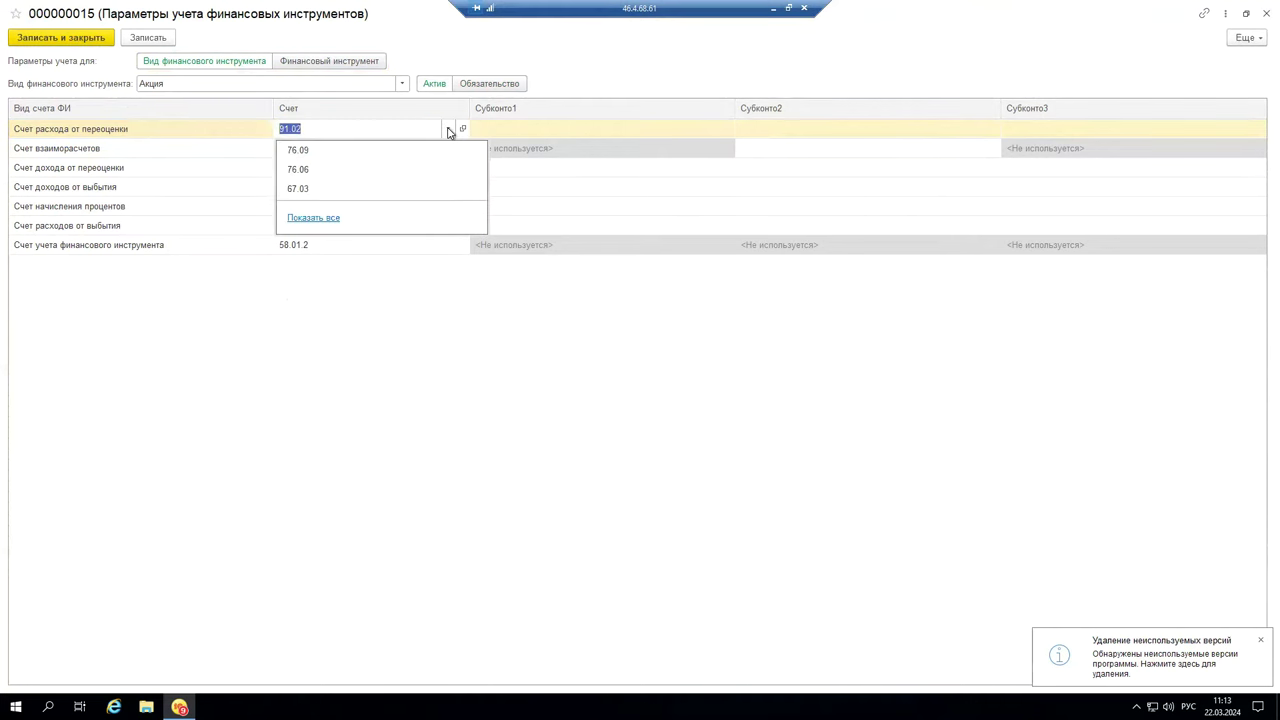
pyautogui.click(318, 220)
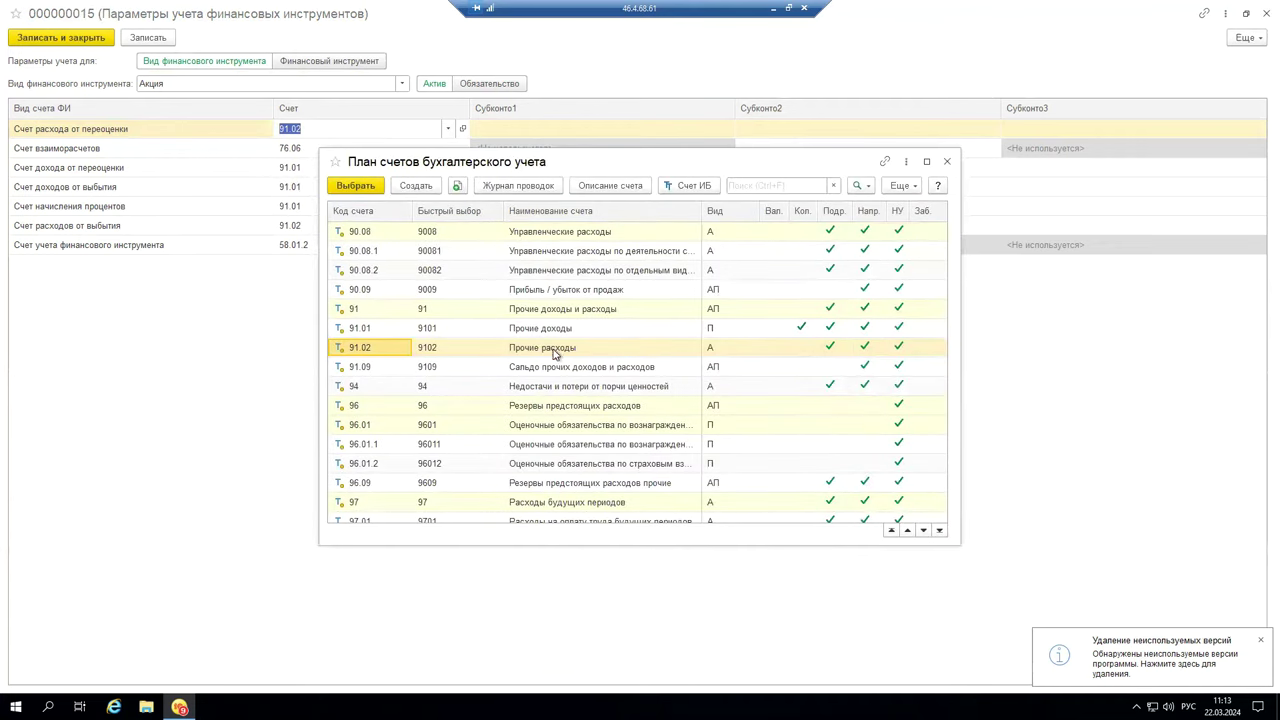
pyautogui.click(945, 162)
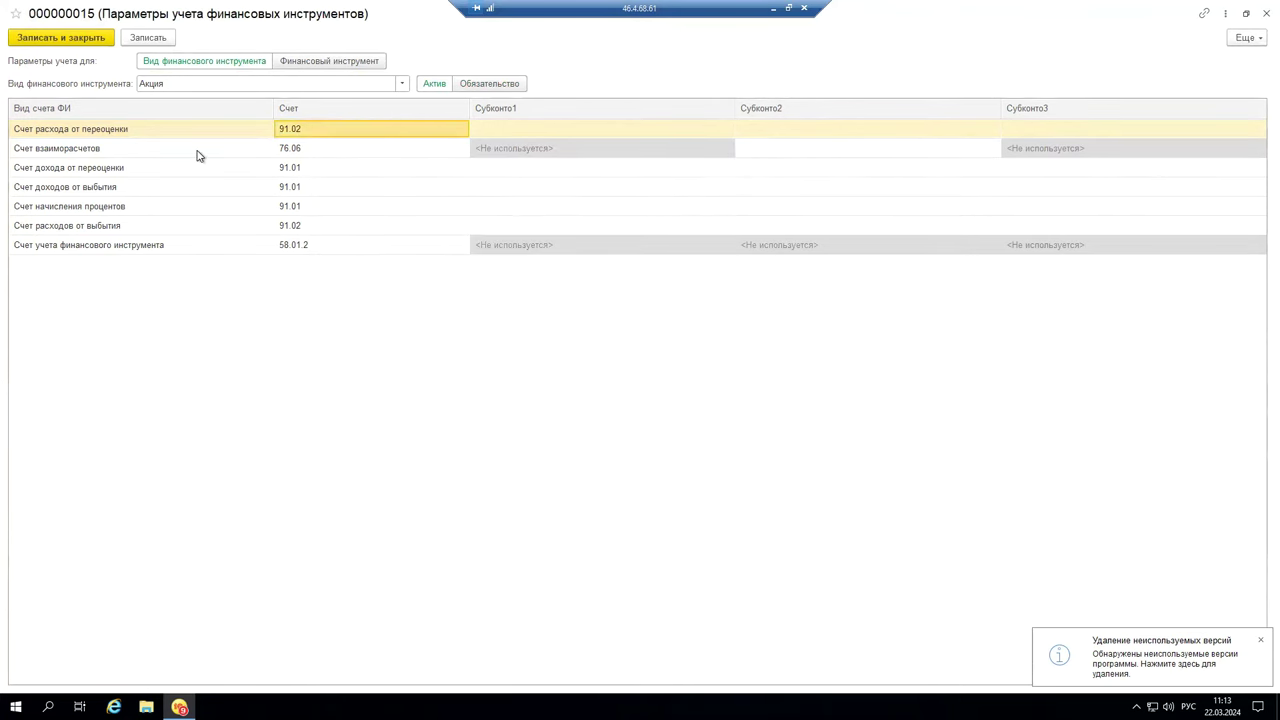
# Step: Try account 76.09 for Счет взаиморасчетов in the Акция parameters and set it back to 76.06
pyautogui.click(302, 152)
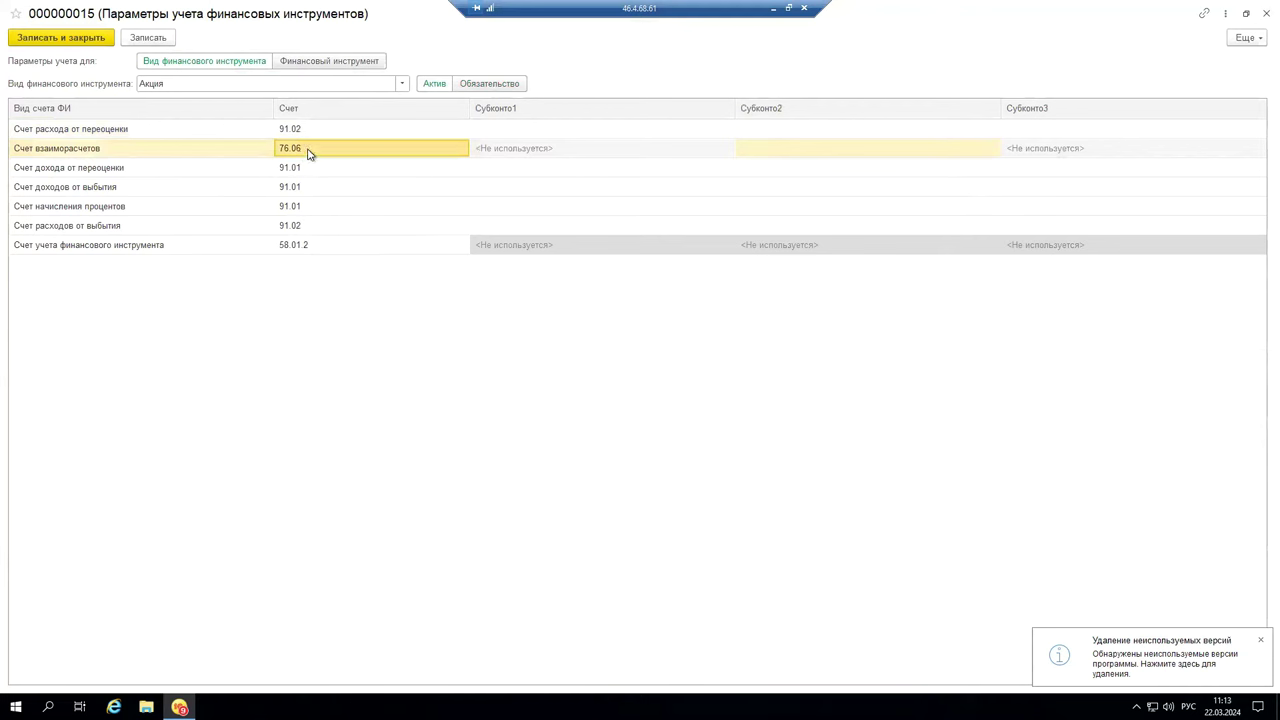
pyautogui.click(308, 152)
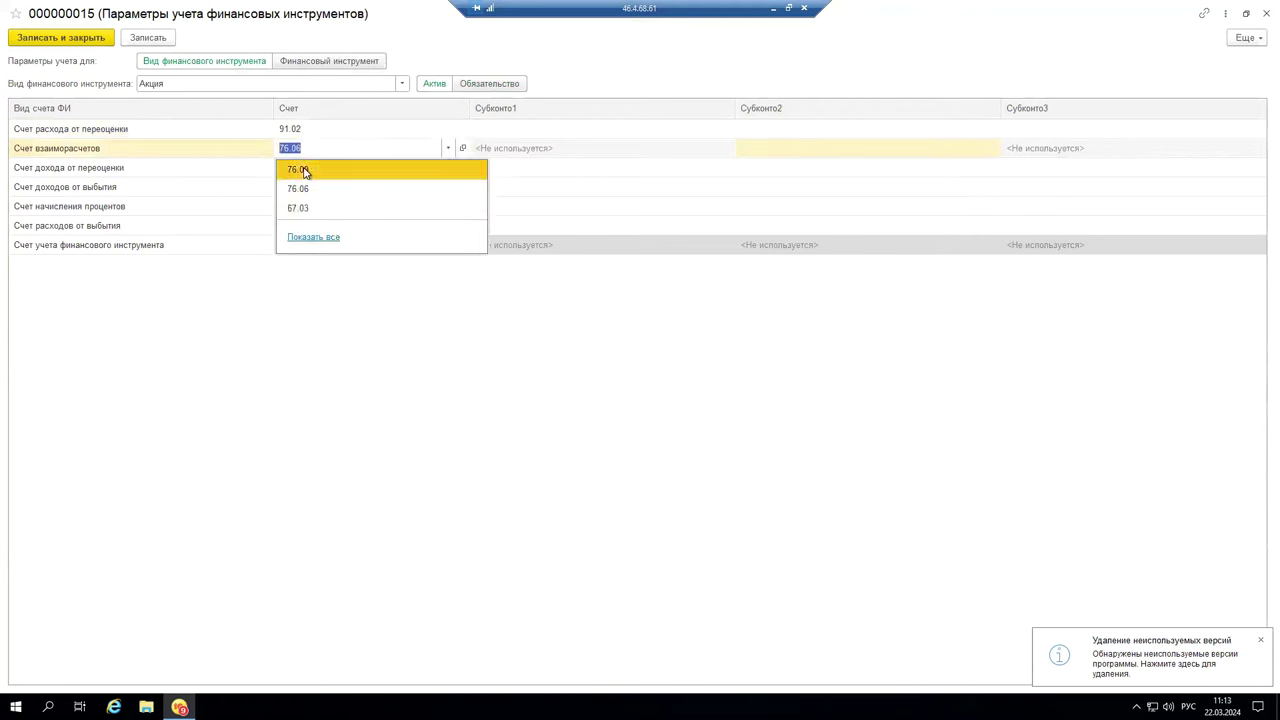
pyautogui.click(305, 170)
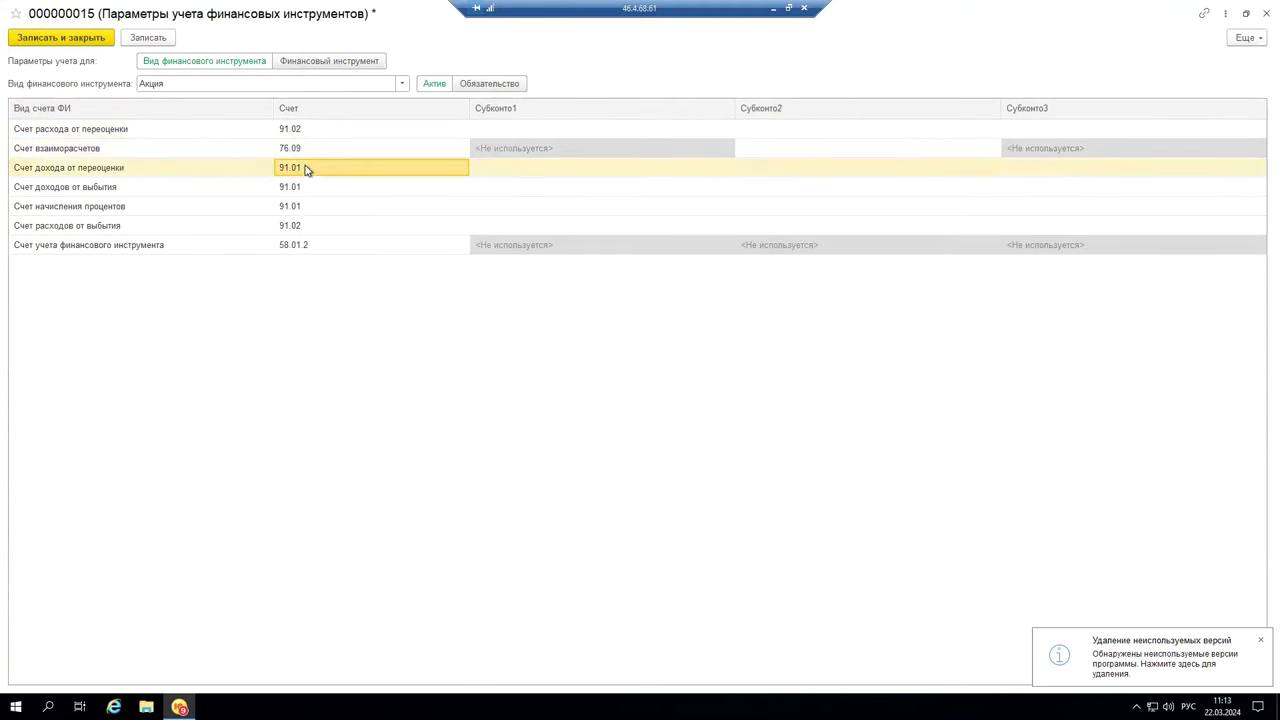
pyautogui.click(313, 152)
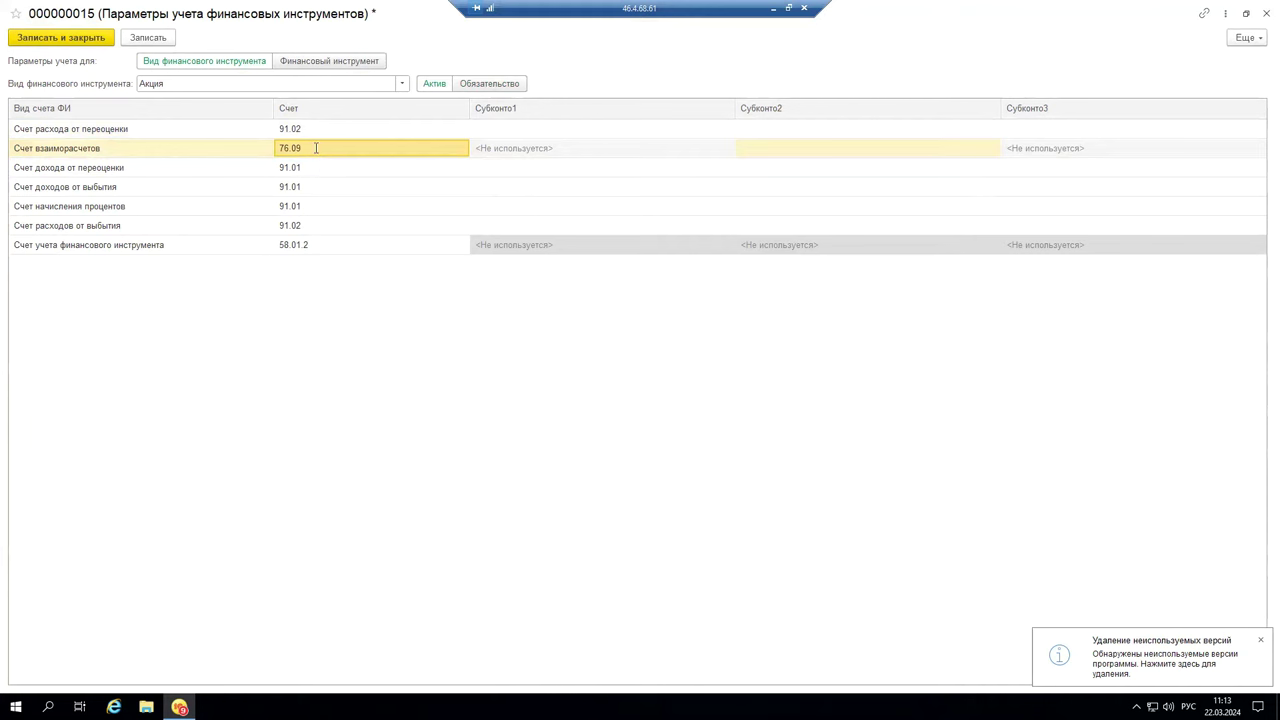
pyautogui.click(316, 151)
pyautogui.click(315, 190)
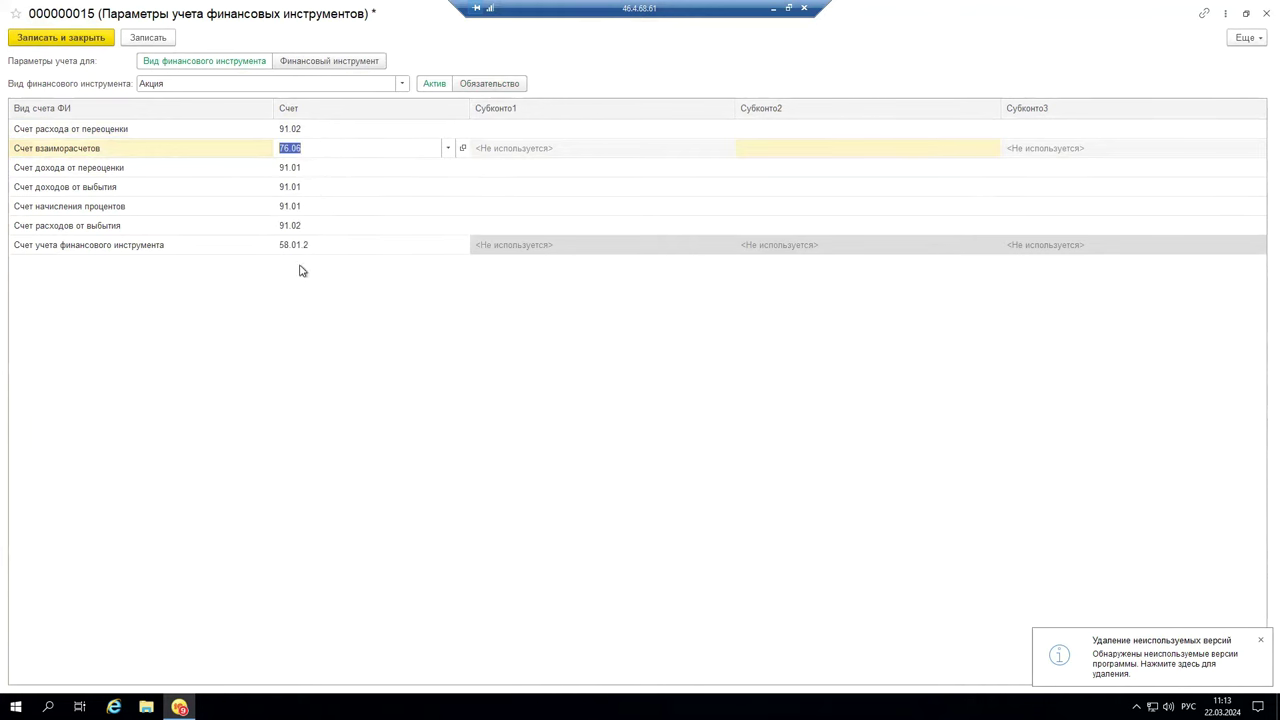
pyautogui.click(343, 192)
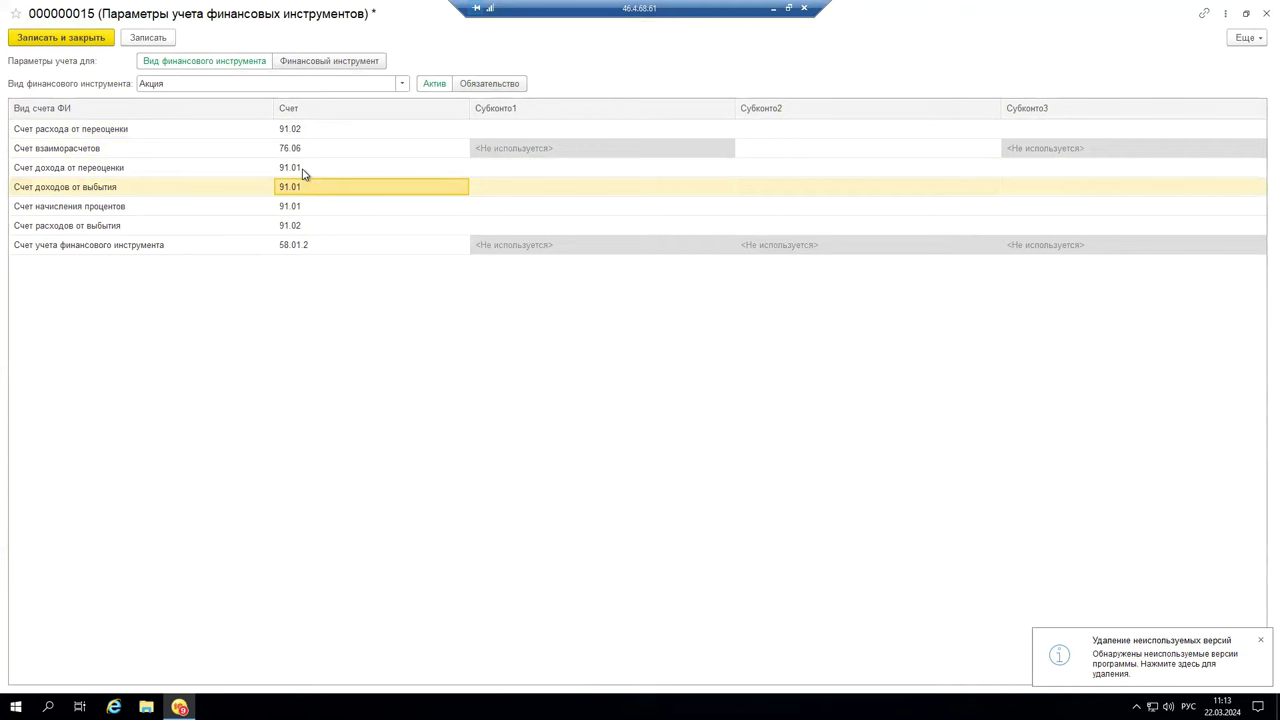
# Step: View the accounts for Счет дохода от переоценки and Счет доходов от выбытия in the chart of accounts without changing them
pyautogui.doubleClick(303, 173)
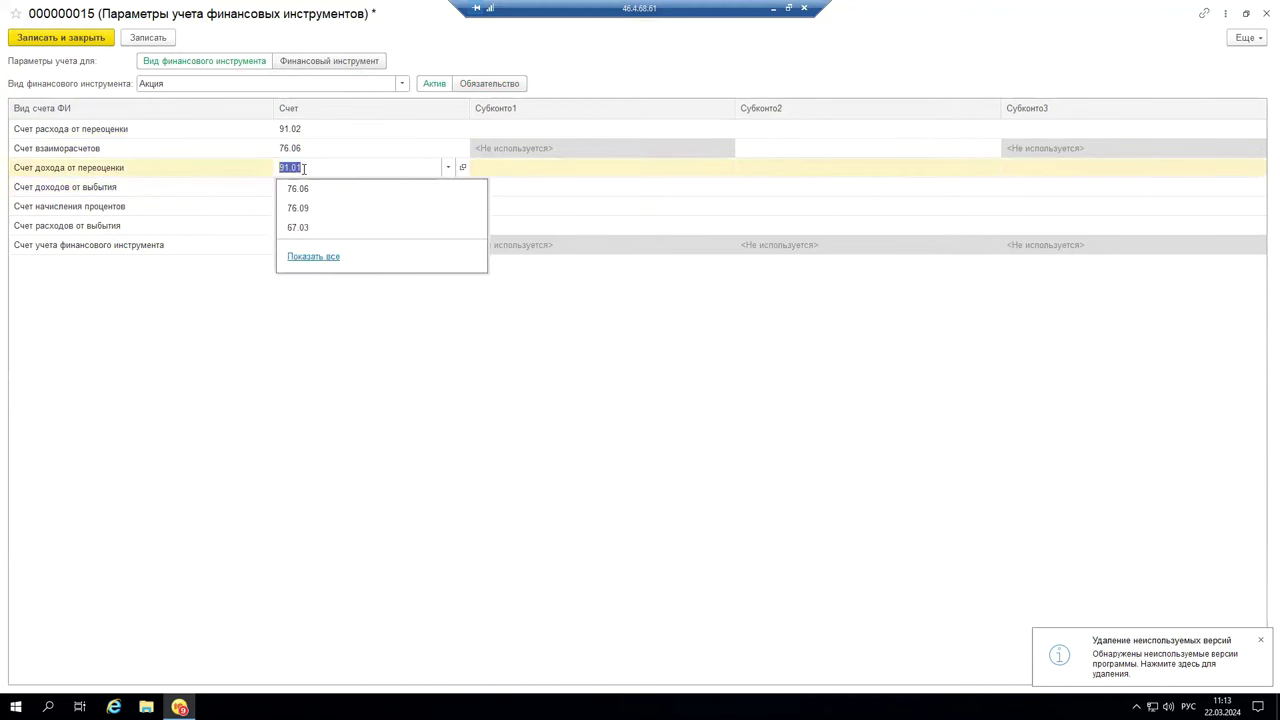
pyautogui.click(312, 256)
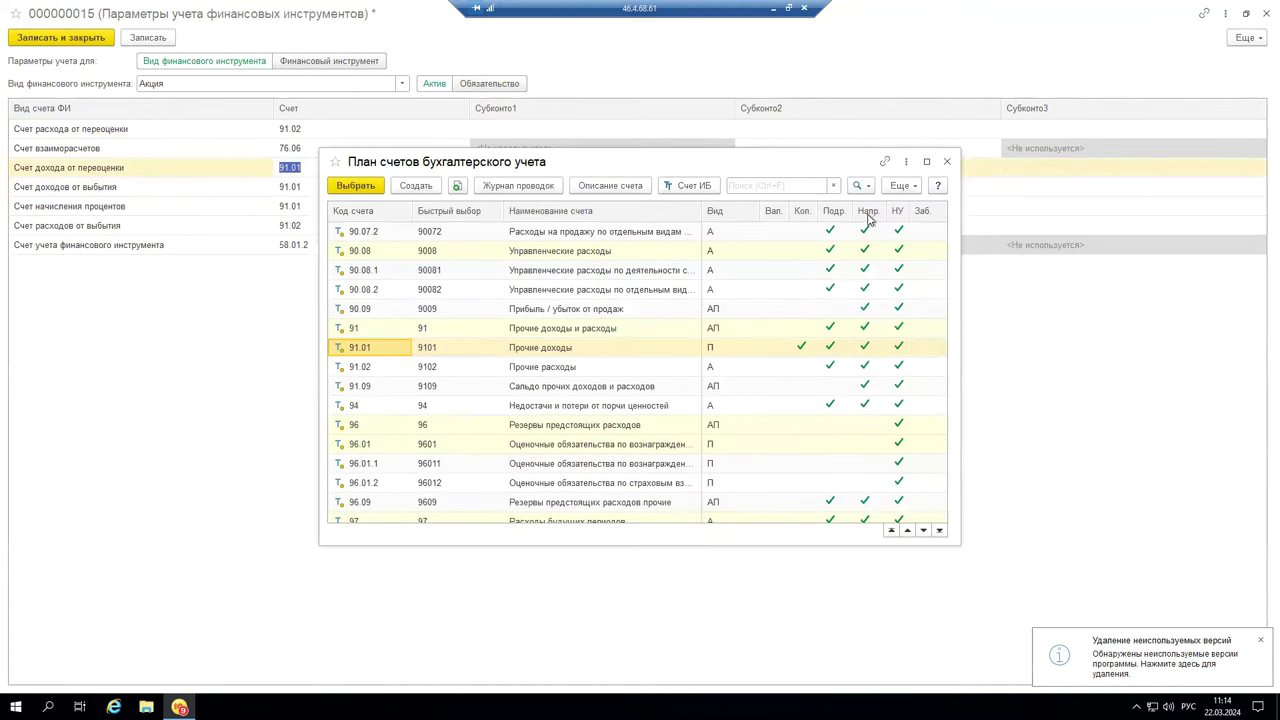
pyautogui.click(947, 161)
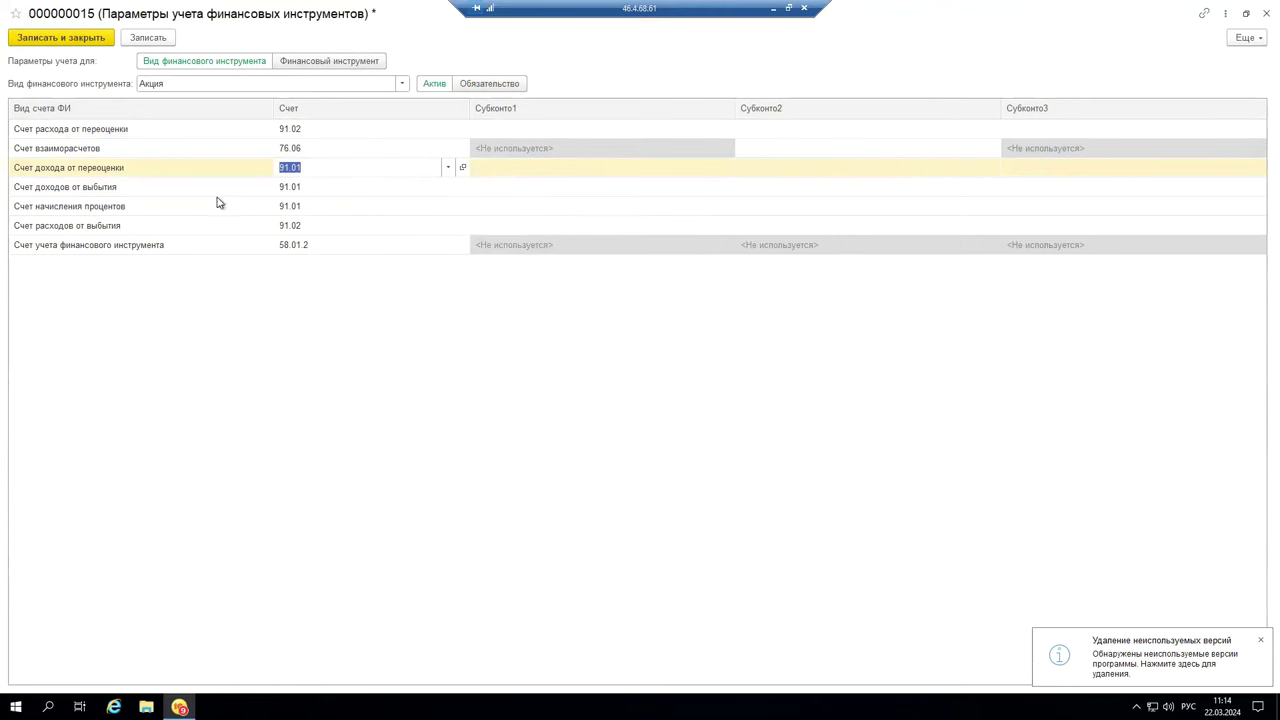
pyautogui.click(305, 193)
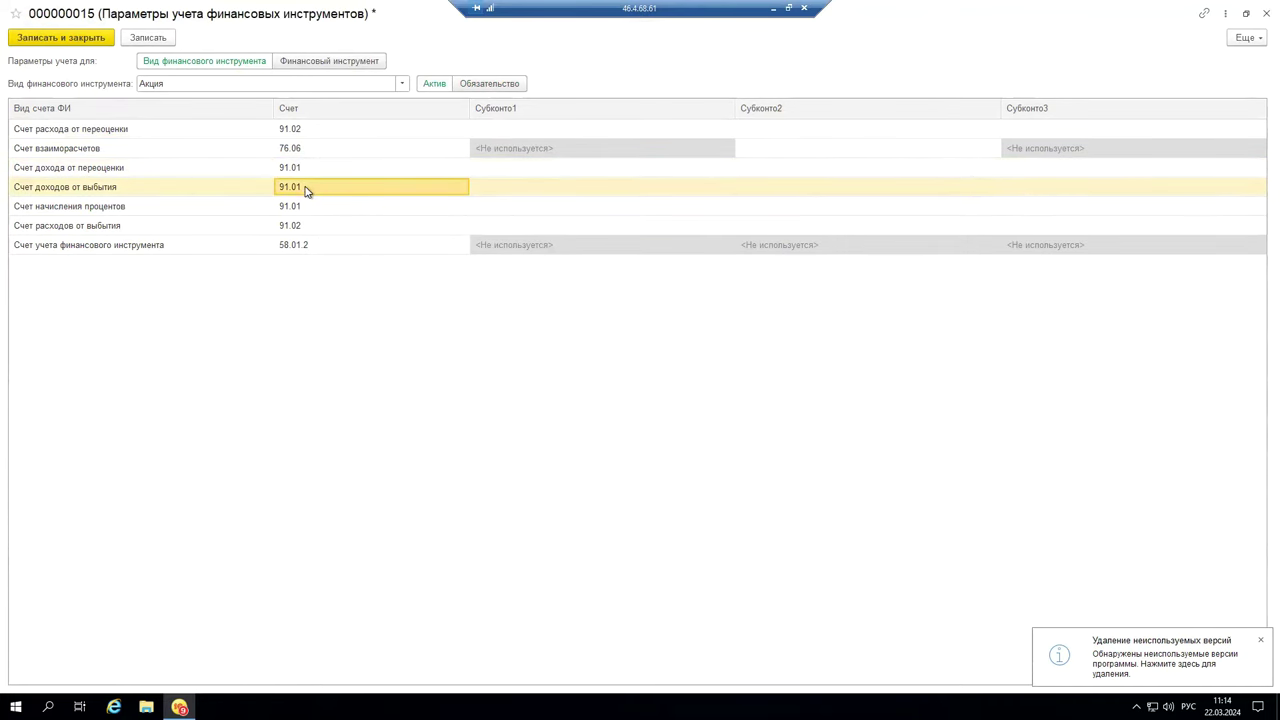
pyautogui.click(306, 189)
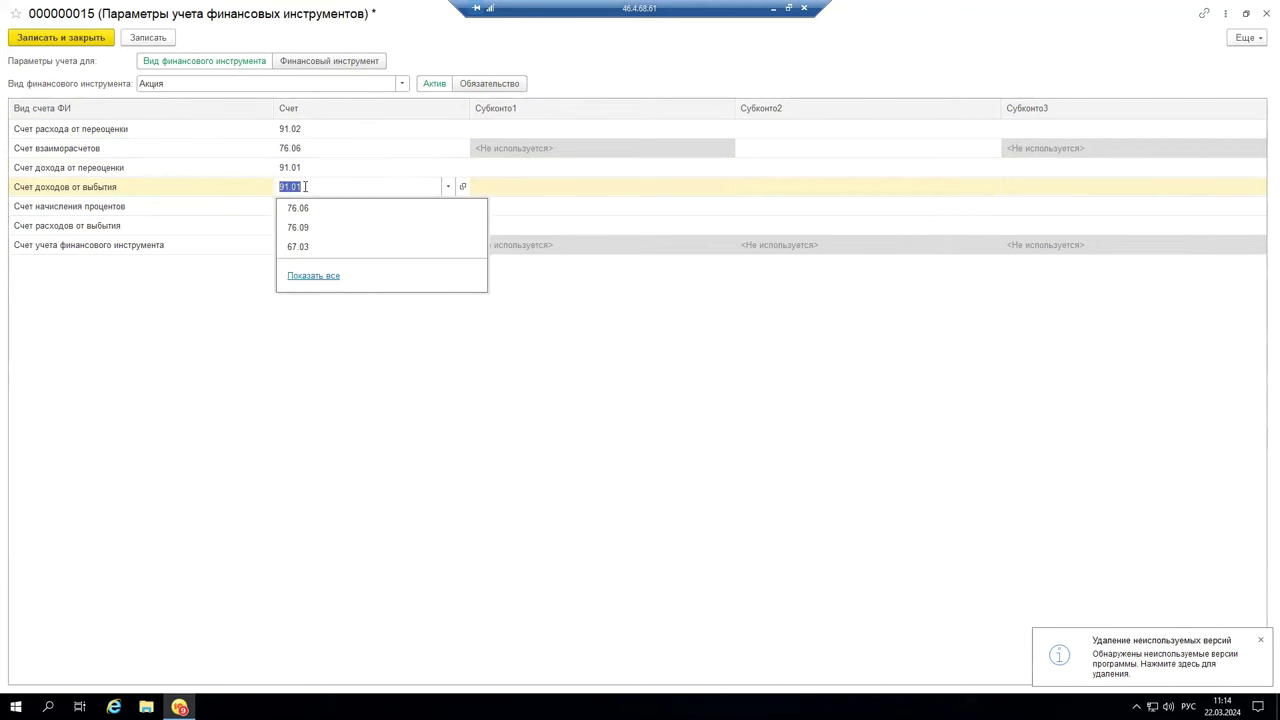
pyautogui.click(314, 276)
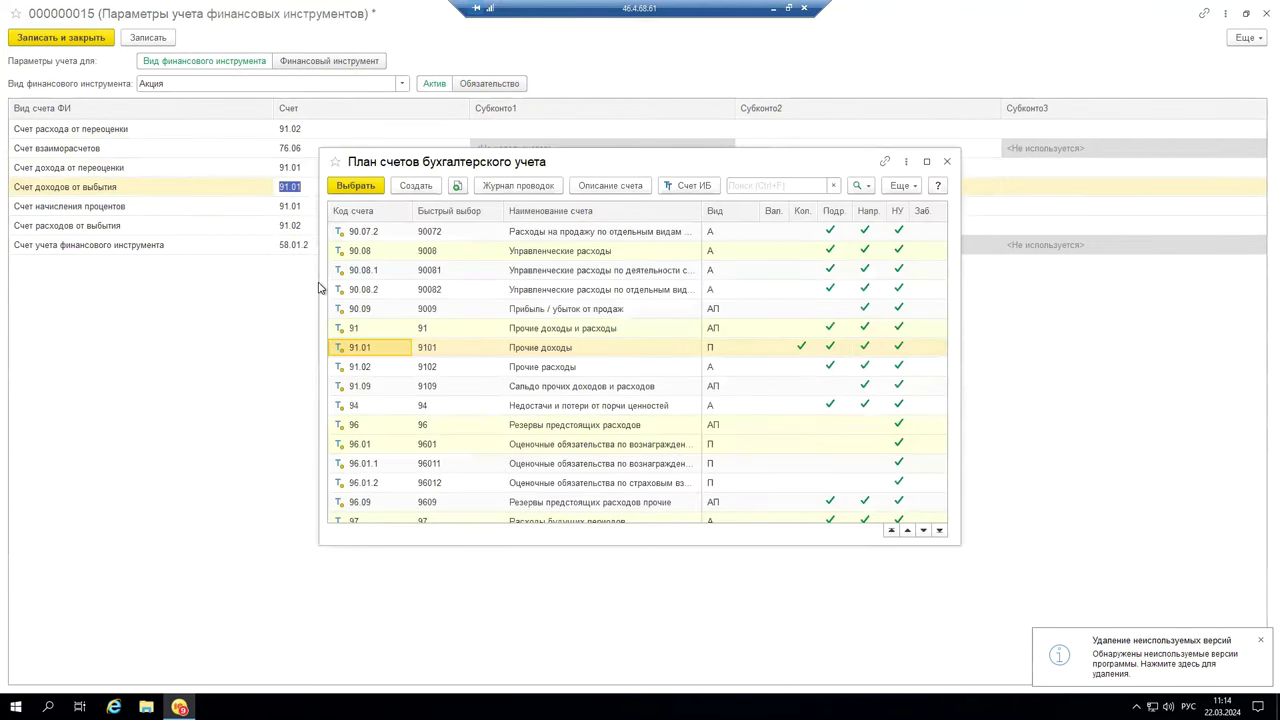
pyautogui.press('Escape')
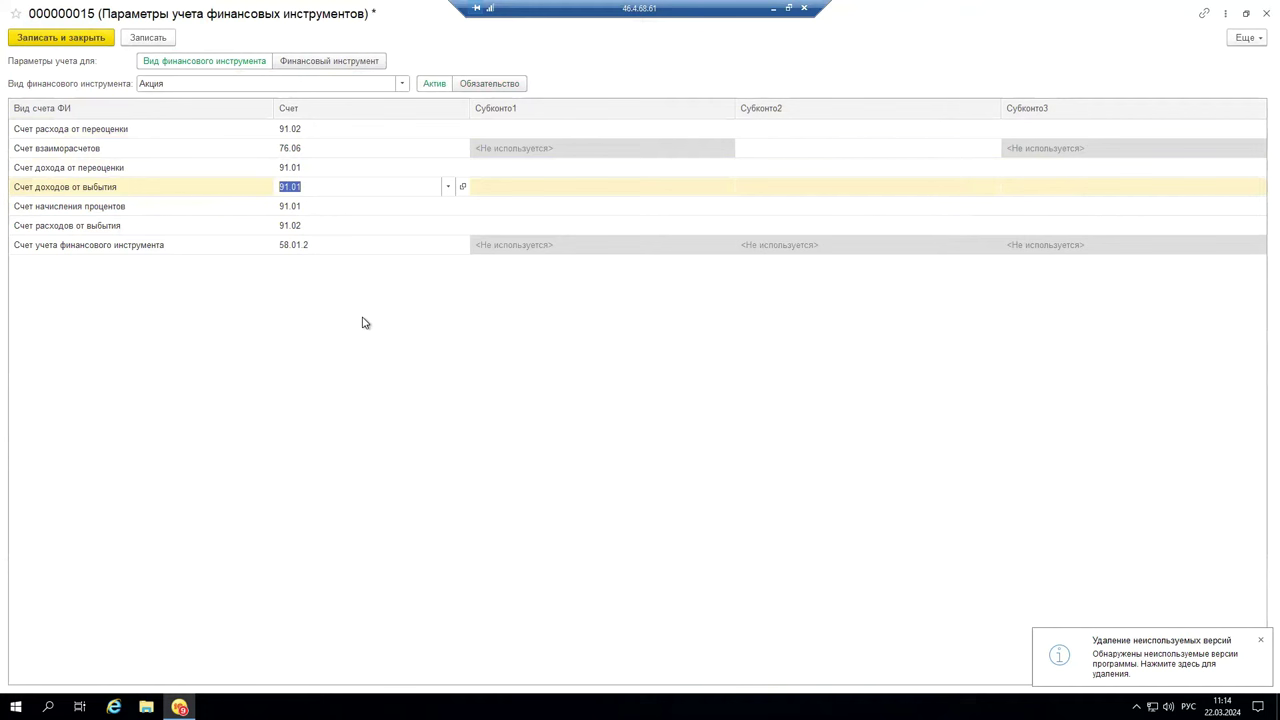
# Step: Set Субконто1 of Счет начисления процентов to expense item ЦУ-000111, Проценты по фин. активам, found by filtering names for "проценты"
pyautogui.click(296, 213)
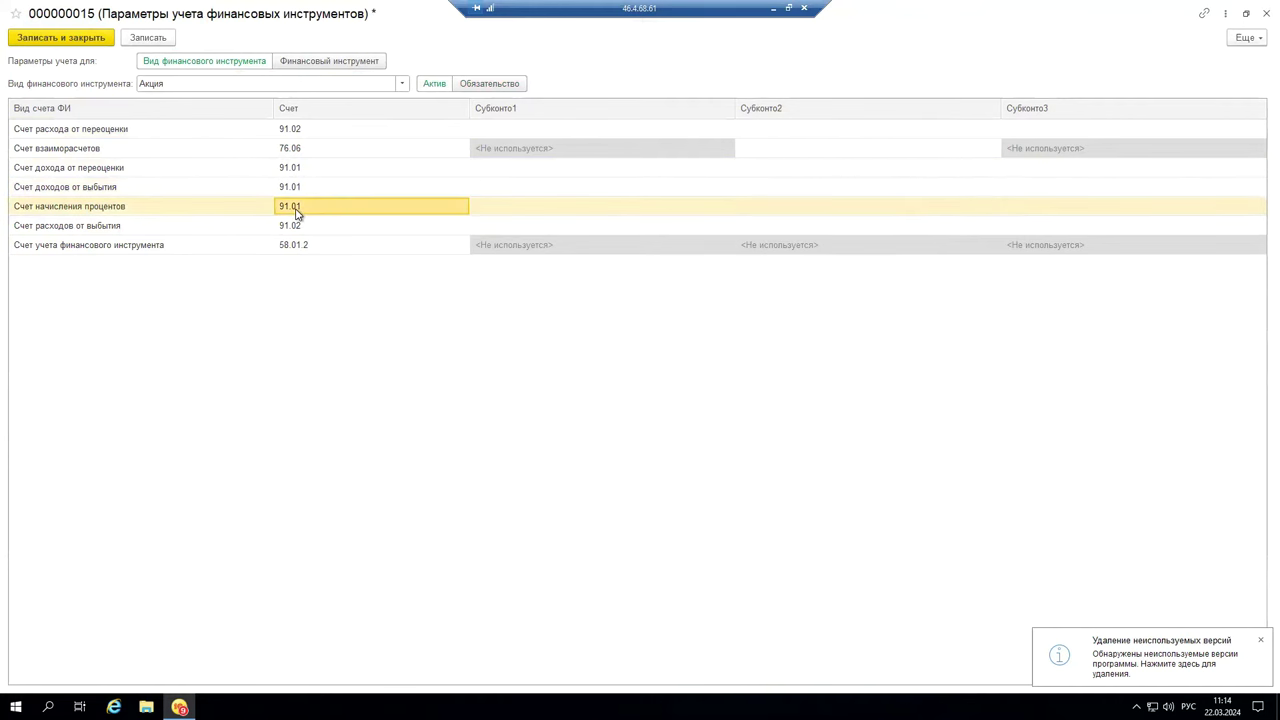
pyautogui.click(545, 207)
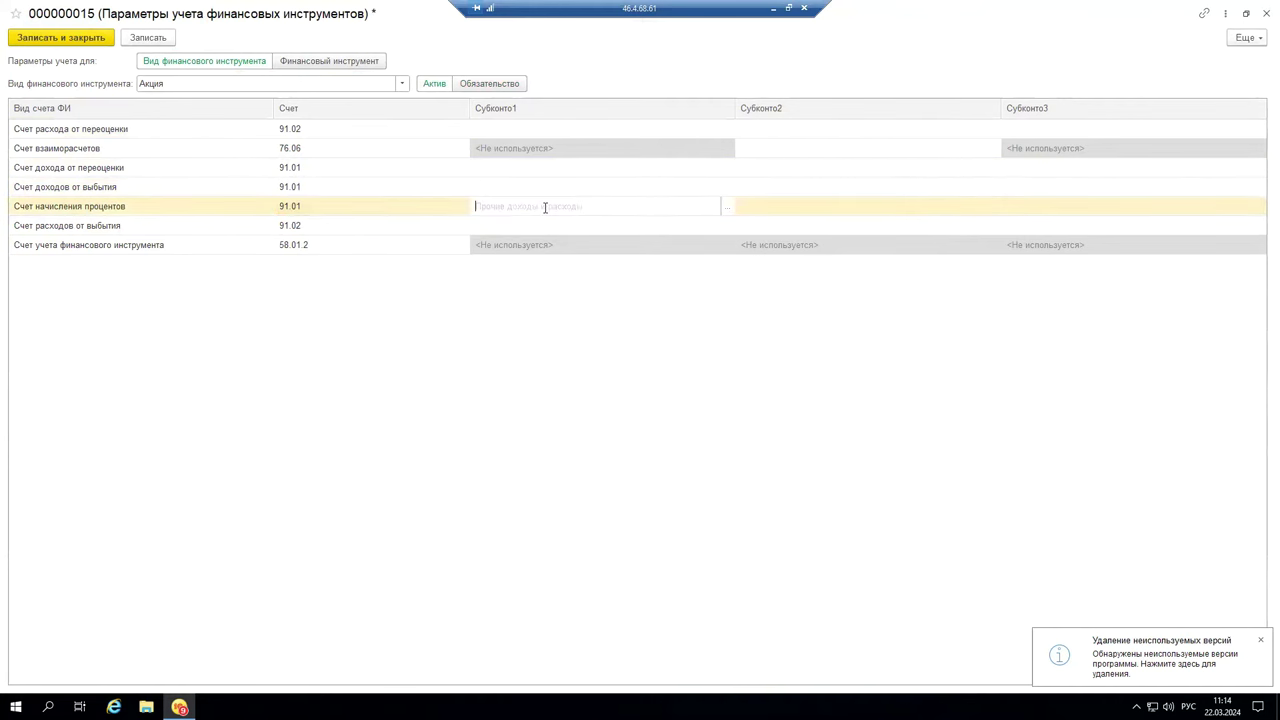
pyautogui.click(728, 206)
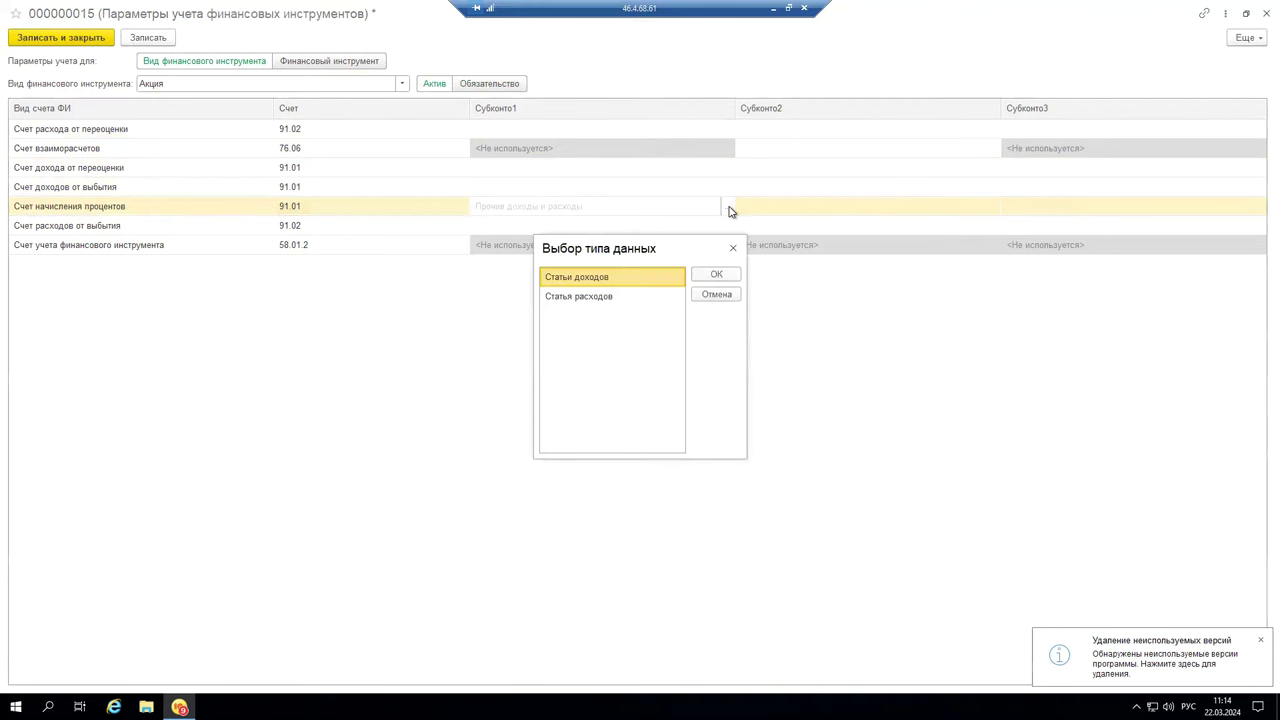
pyautogui.doubleClick(579, 296)
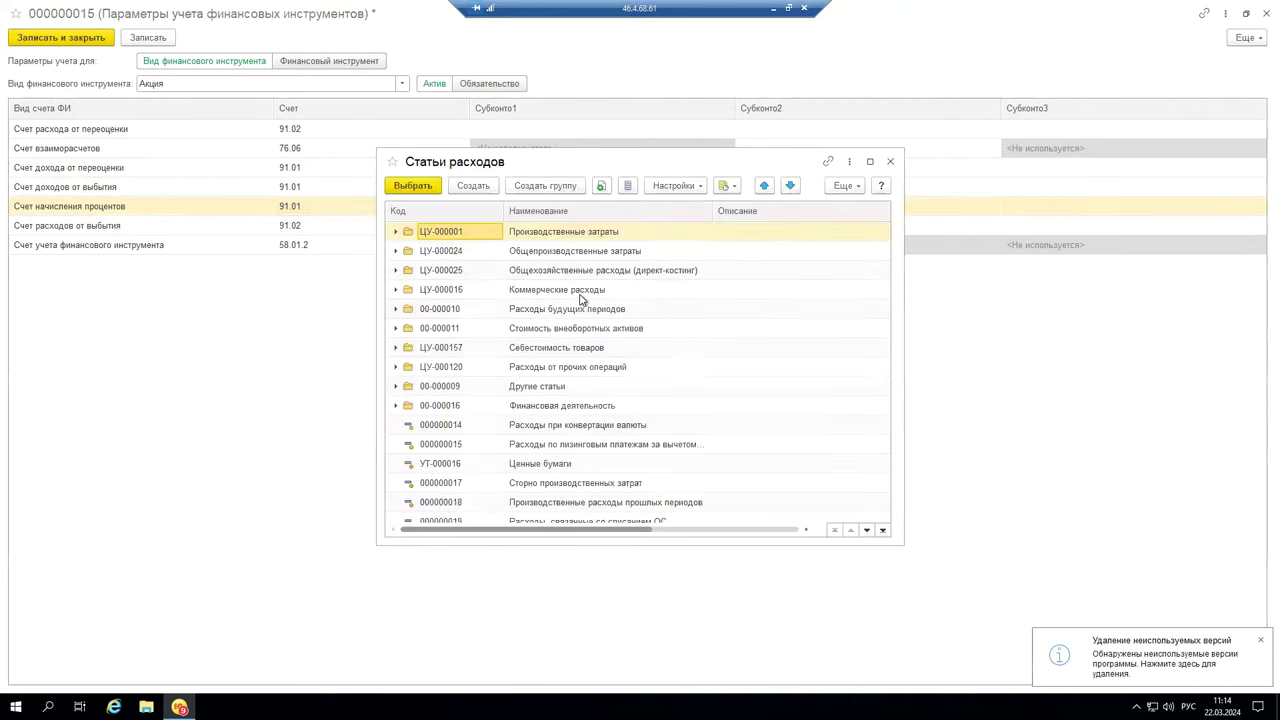
pyautogui.rightClick(554, 288)
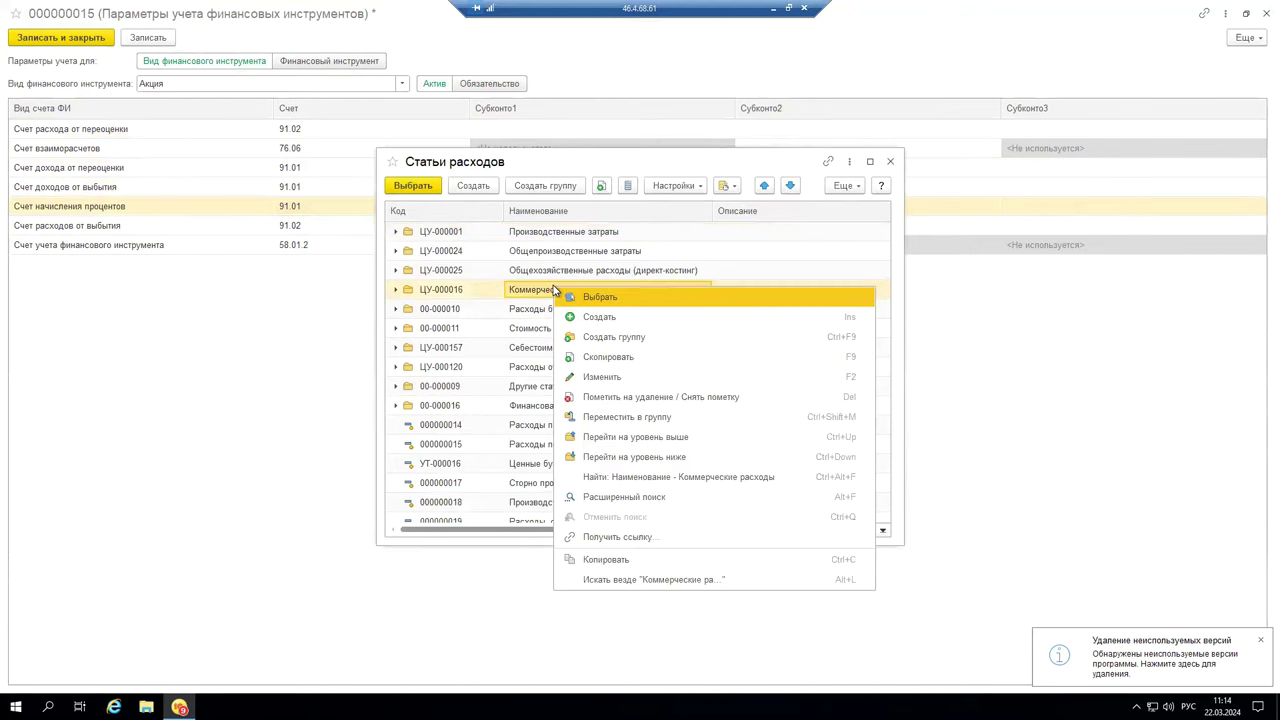
pyautogui.click(625, 497)
pyautogui.write('п')
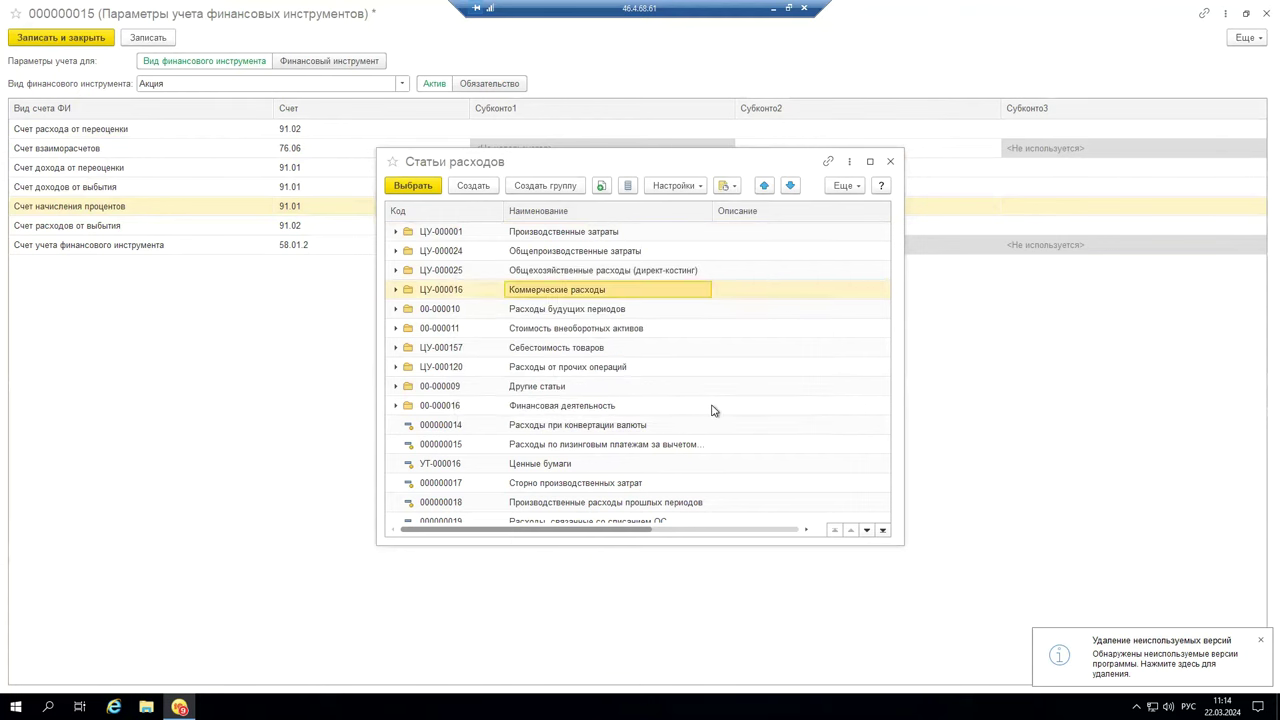
pyautogui.click(712, 405)
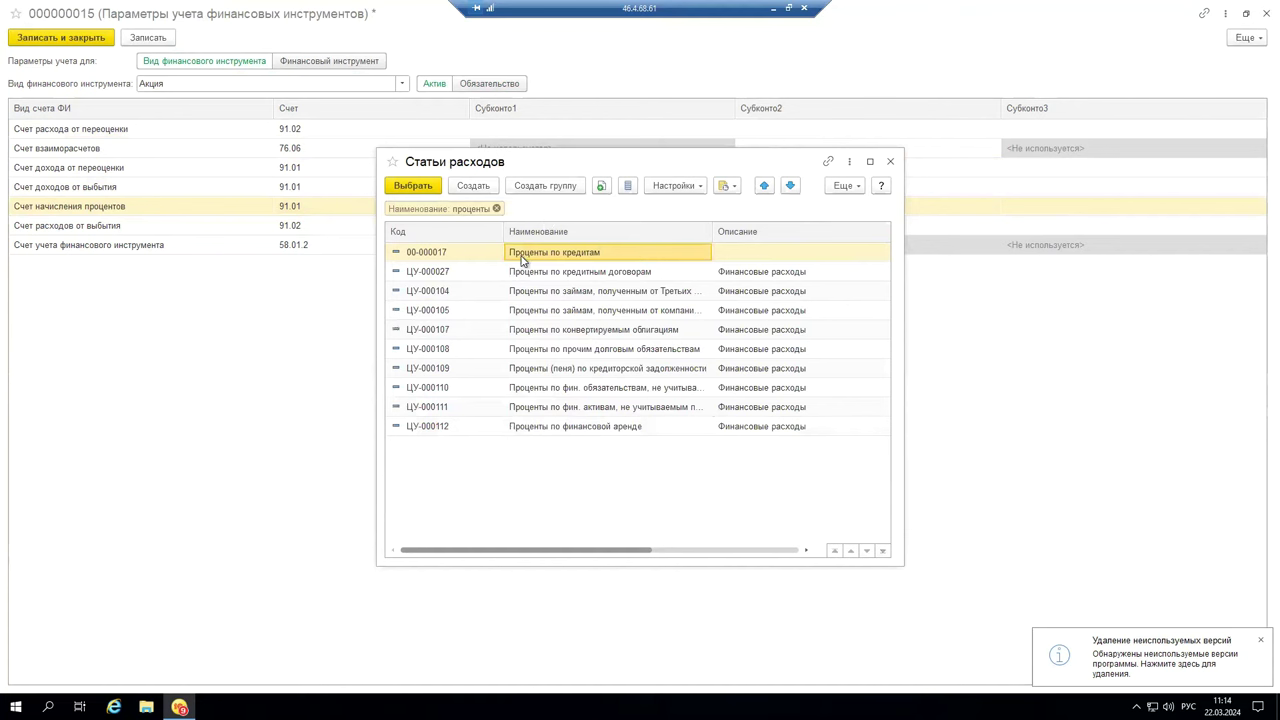
pyautogui.doubleClick(637, 407)
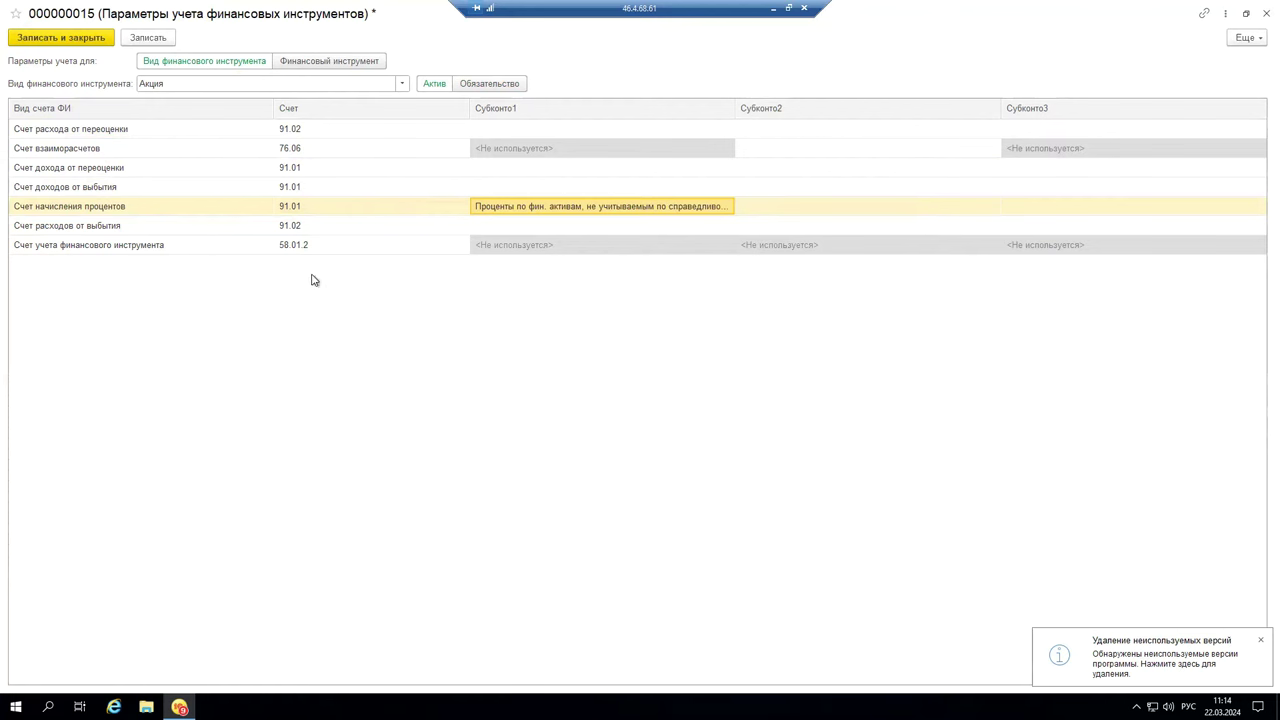
# Step: Clear the Субконто1 value of Счет начисления процентов
pyautogui.click(563, 212)
pyautogui.press('BackSpace')
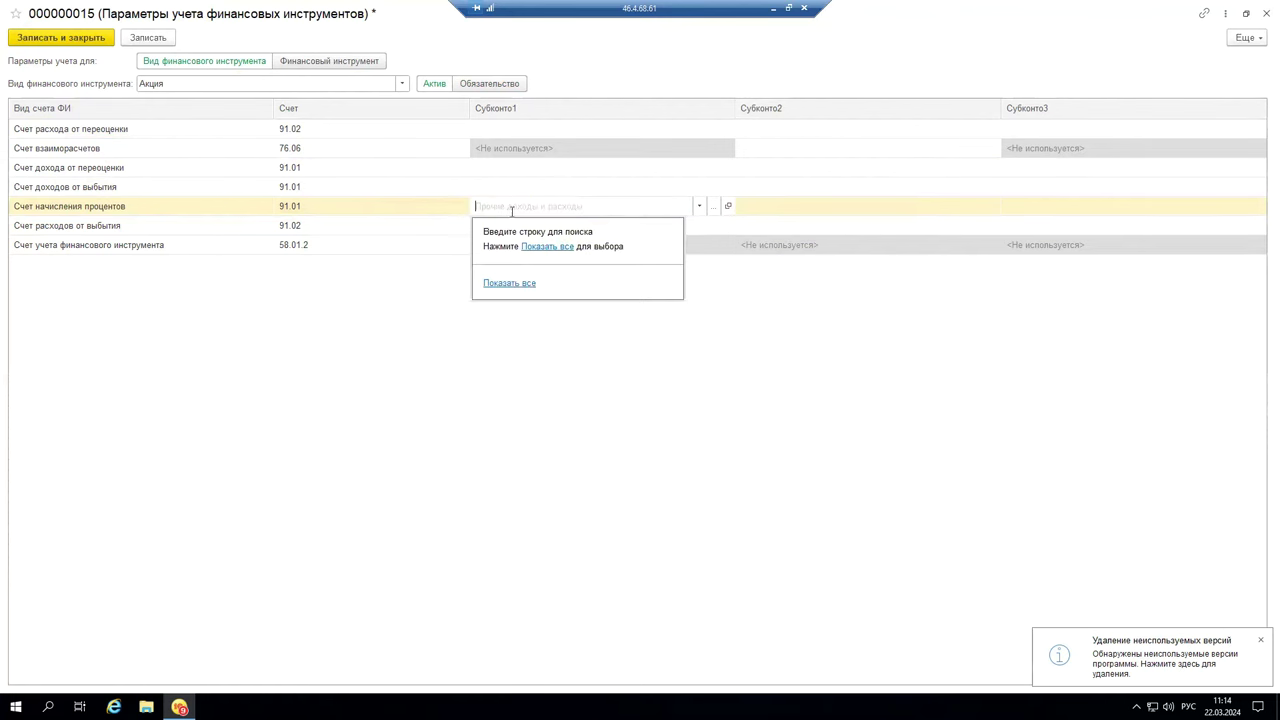
pyautogui.click(279, 190)
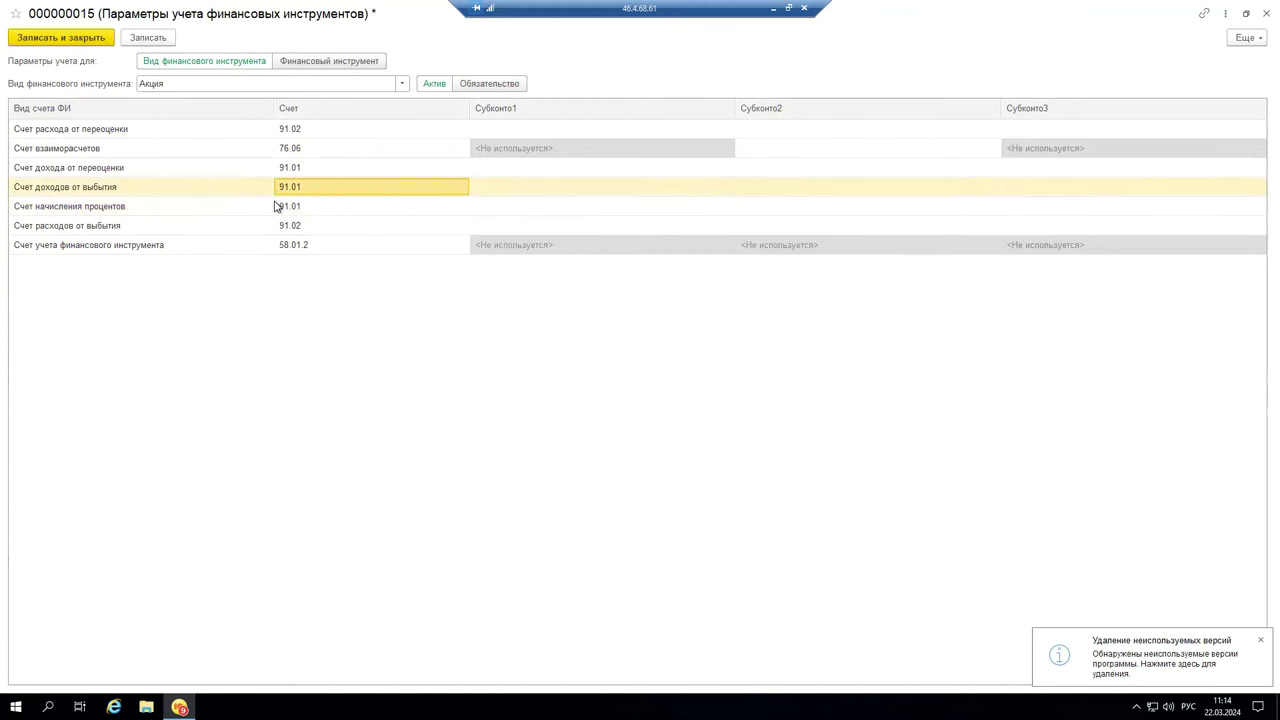
# Step: Set Субконто1 of Счет расходов от выбытия to the expense item Ценные бумаги
pyautogui.click(300, 228)
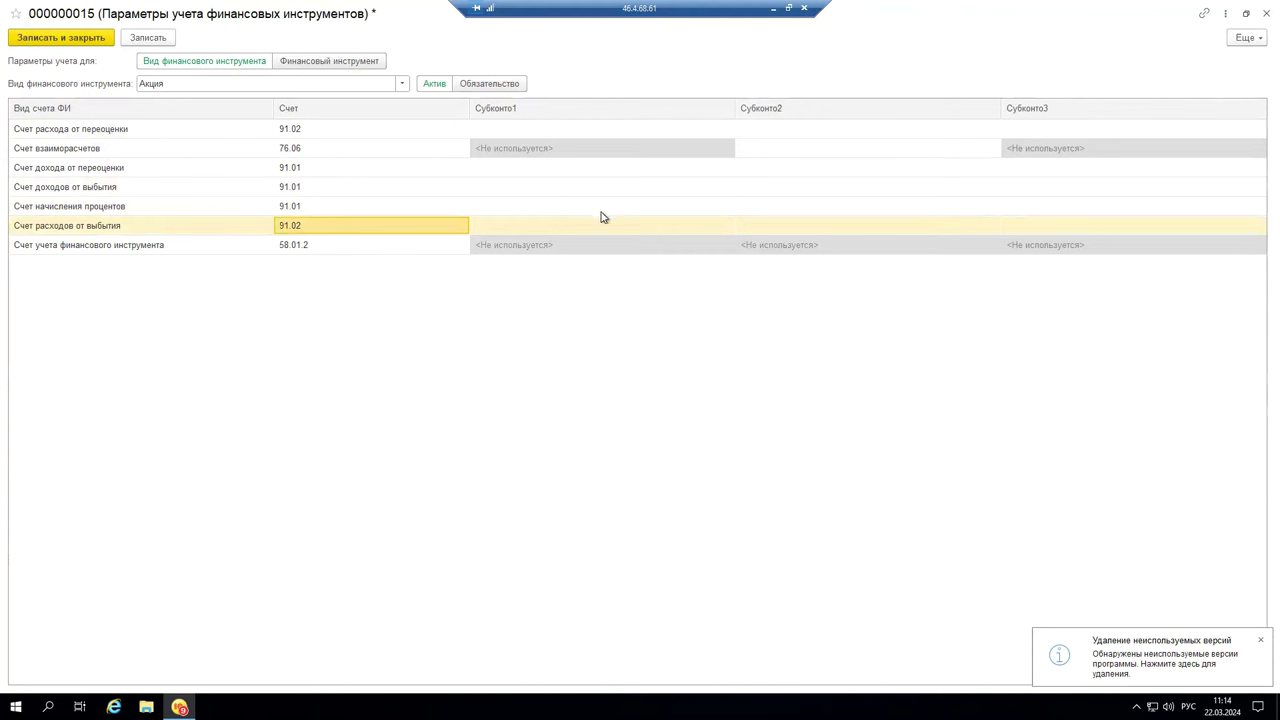
pyautogui.click(506, 229)
pyautogui.click(506, 229)
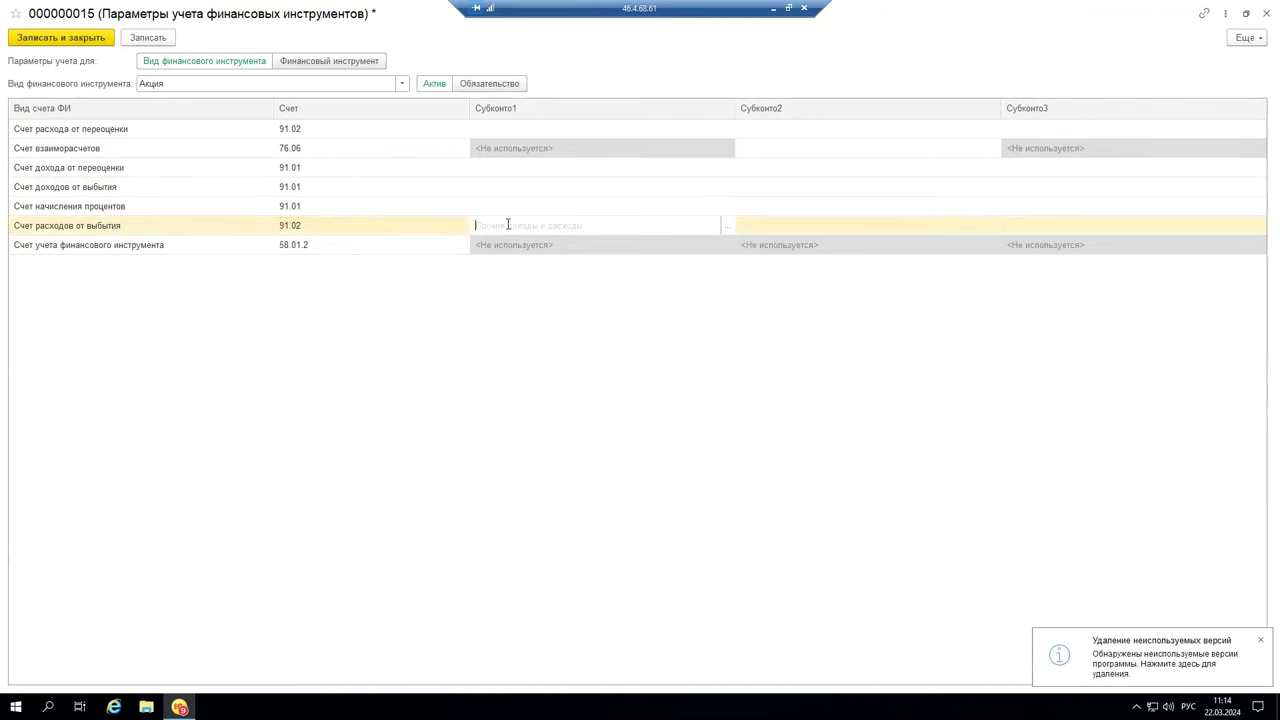
pyautogui.click(729, 226)
pyautogui.doubleClick(580, 297)
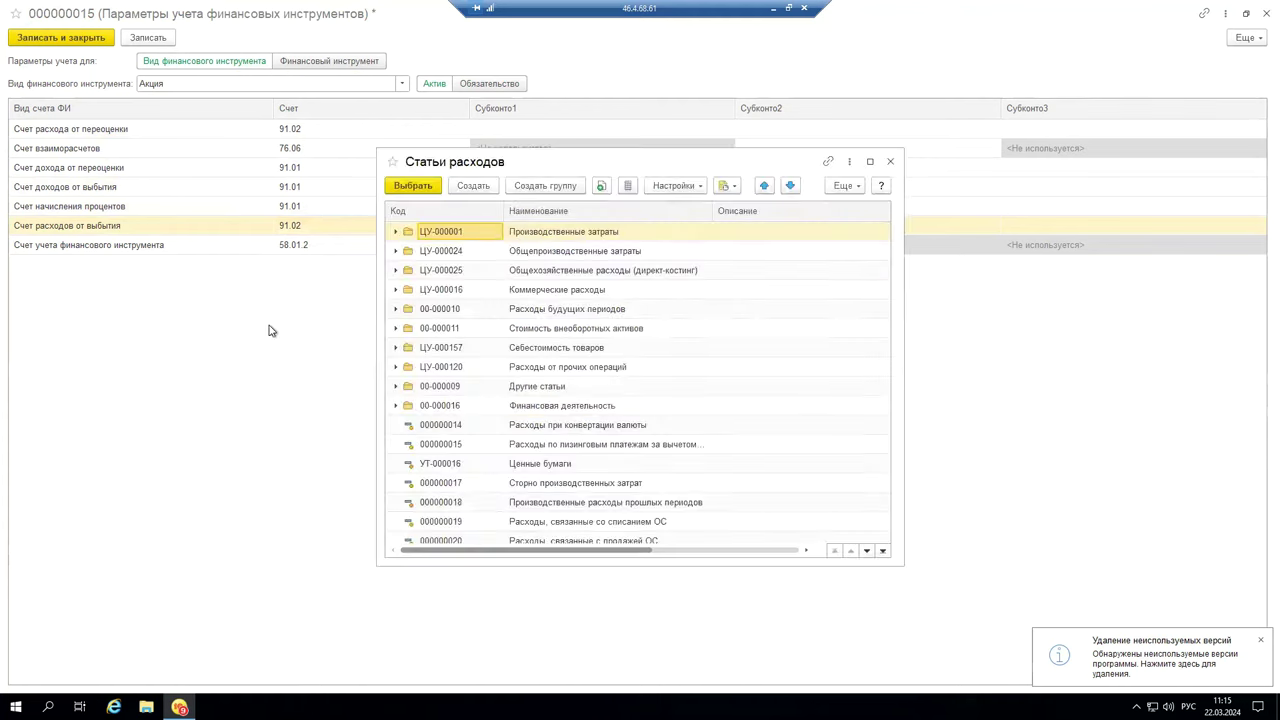
pyautogui.click(533, 368)
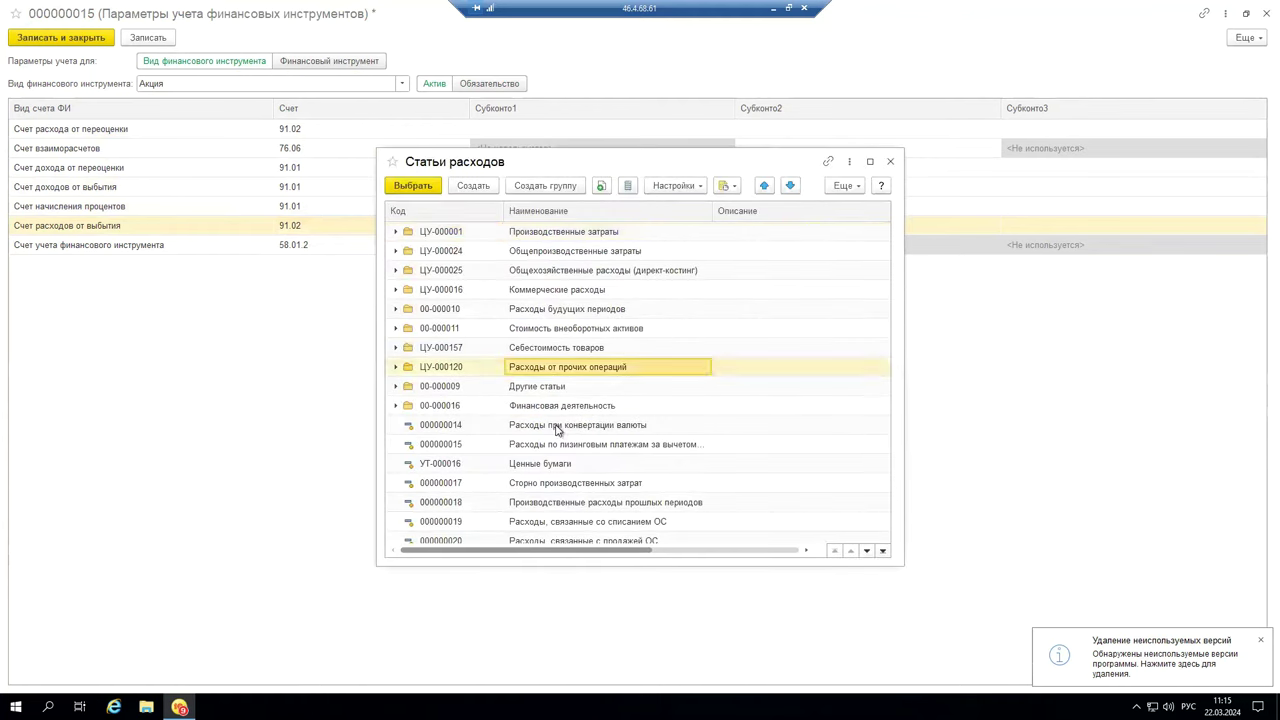
pyautogui.click(580, 463)
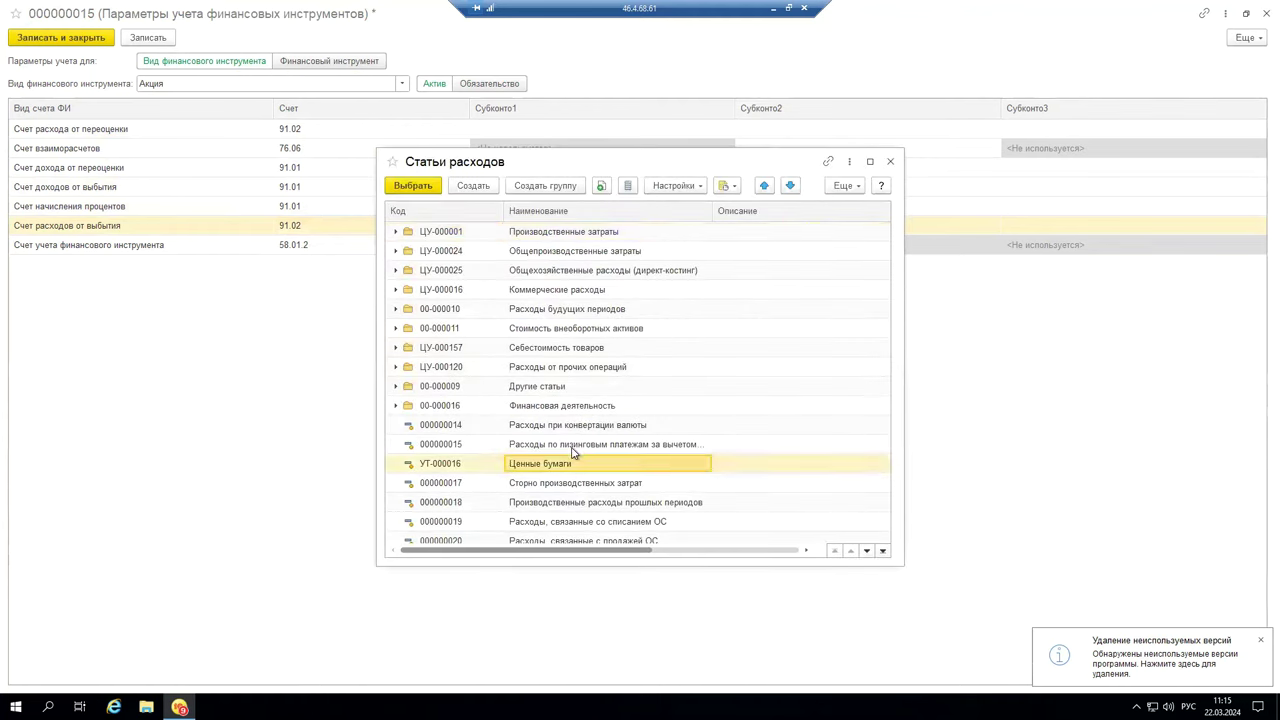
pyautogui.doubleClick(587, 464)
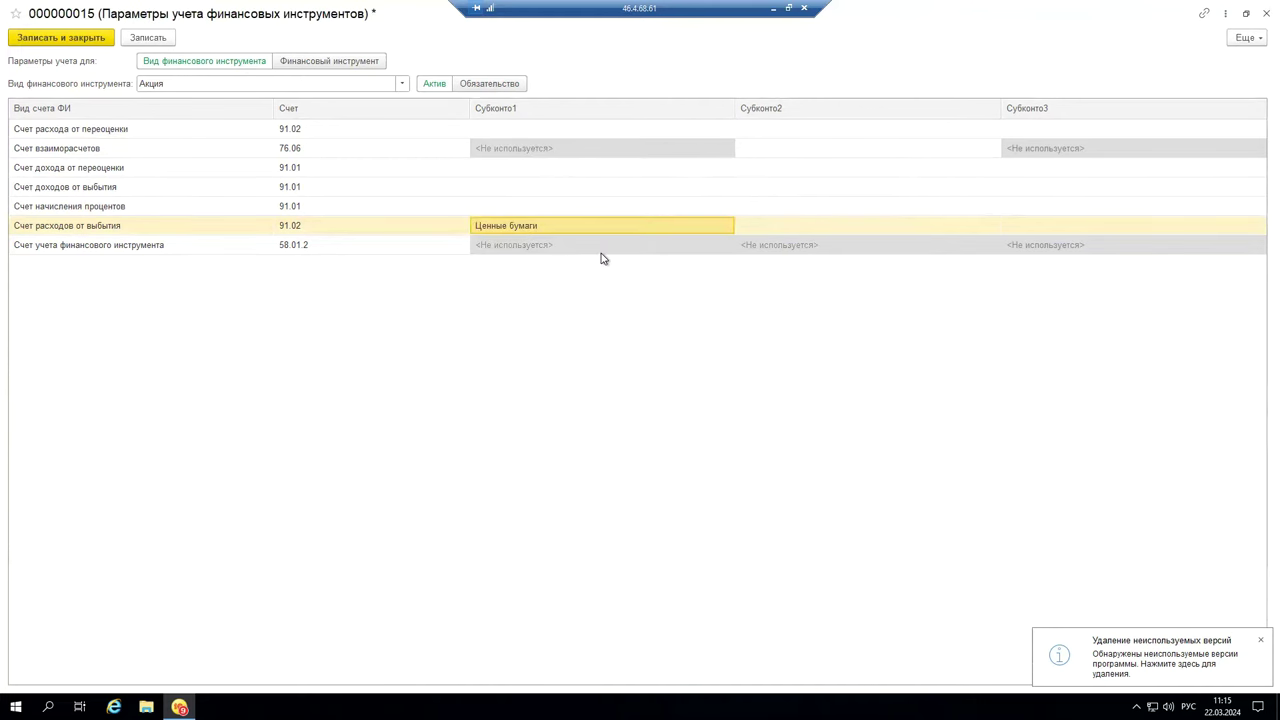
# Step: Clear the Субконто1 value of Счет расходов от выбытия
pyautogui.click(550, 225)
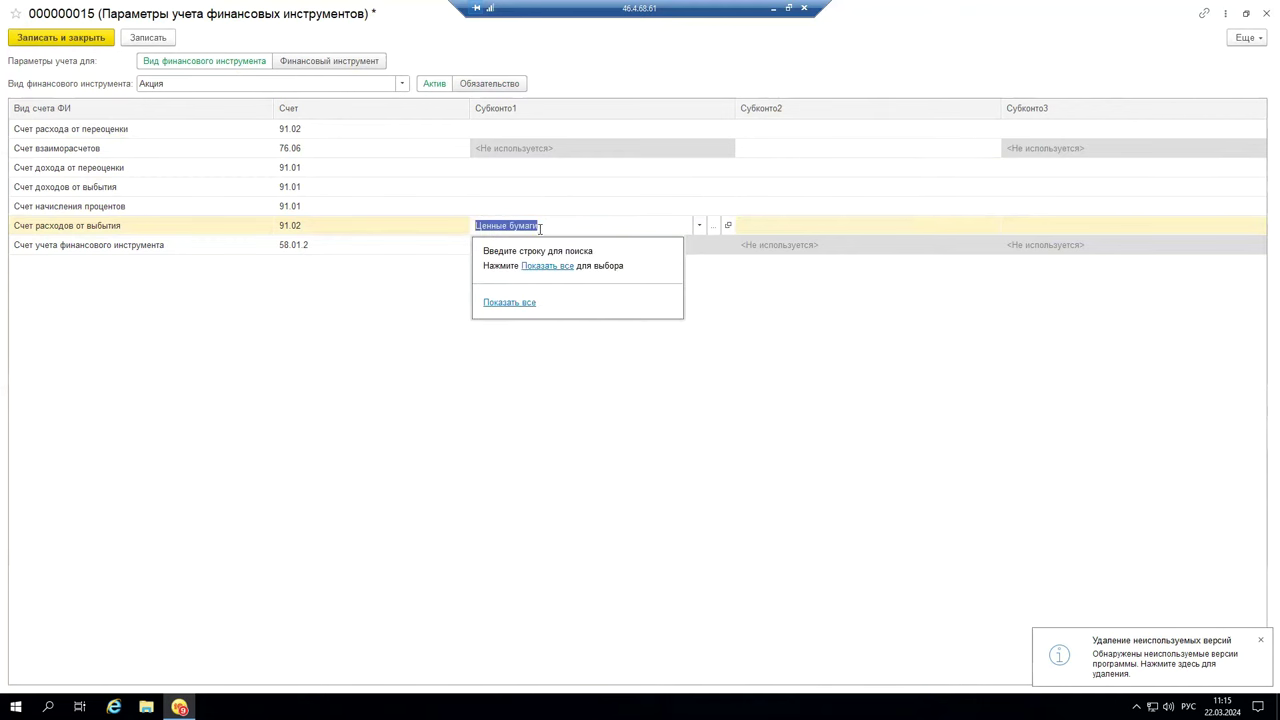
pyautogui.press('BackSpace')
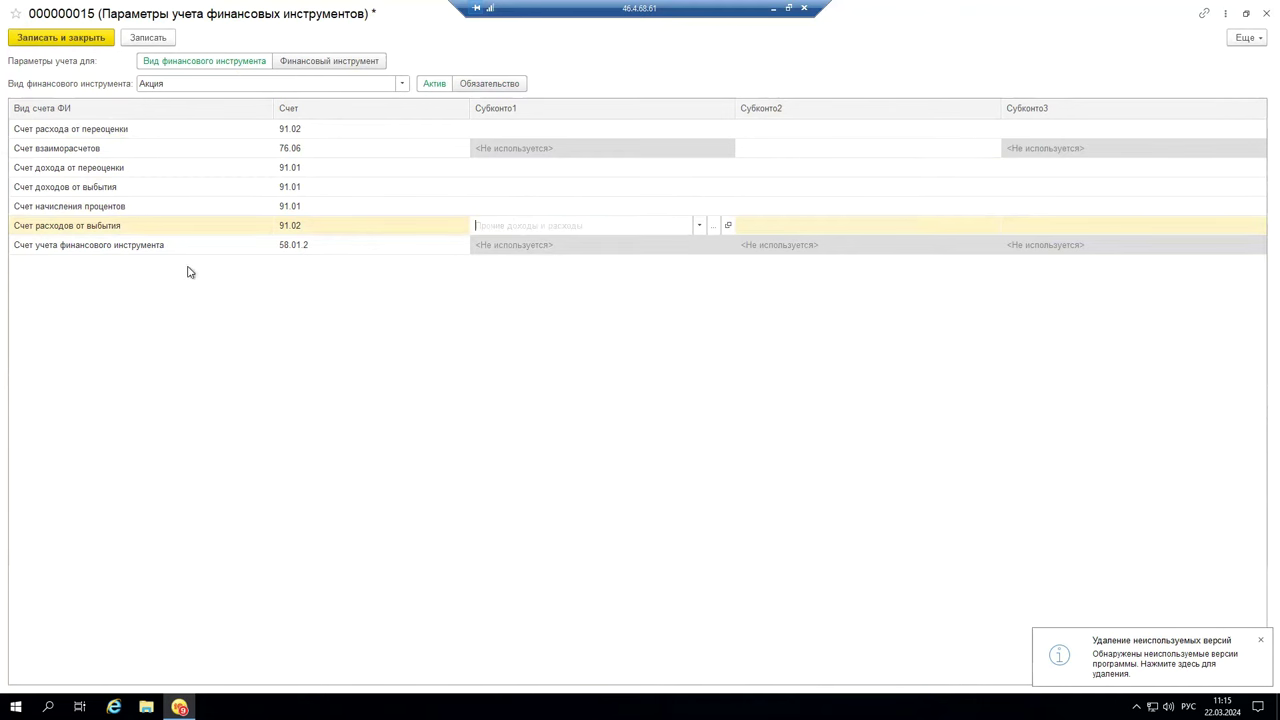
pyautogui.click(140, 238)
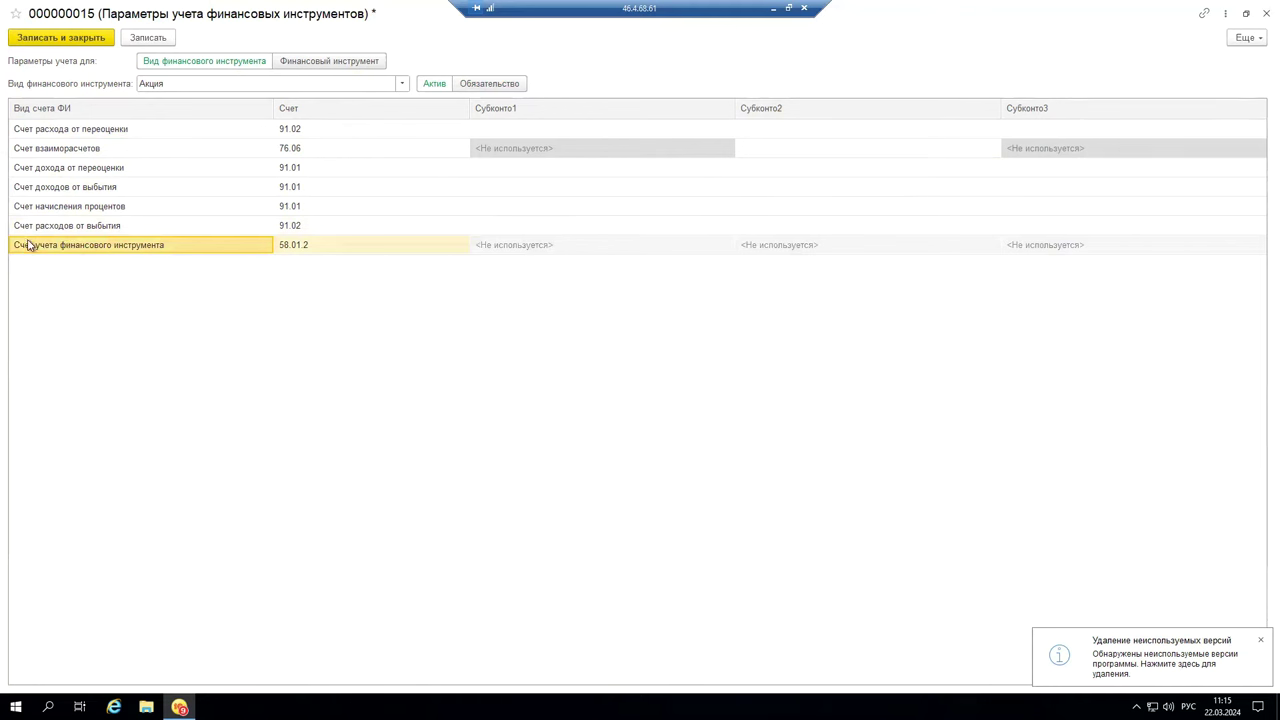
# Step: View the account for Счет учета финансового инструмента in the chart of accounts, including its parent Финансовые вложения, without changing it
pyautogui.doubleClick(295, 246)
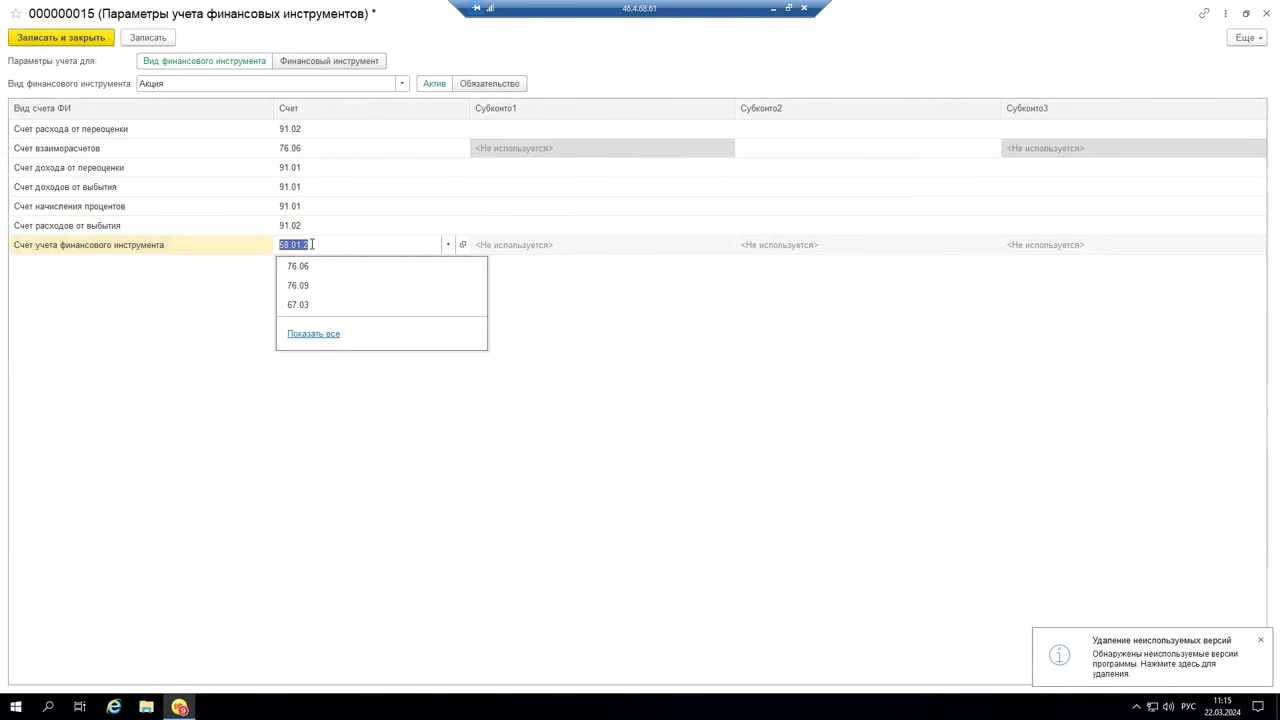
pyautogui.click(313, 334)
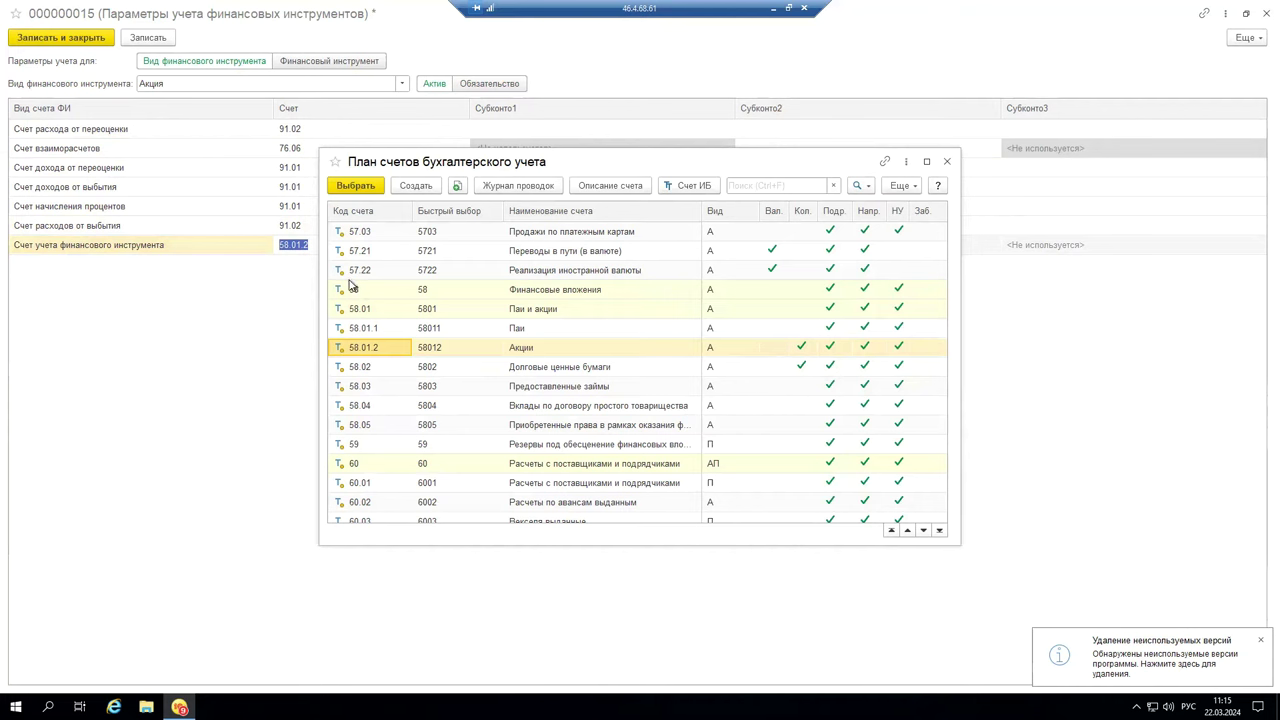
pyautogui.click(643, 294)
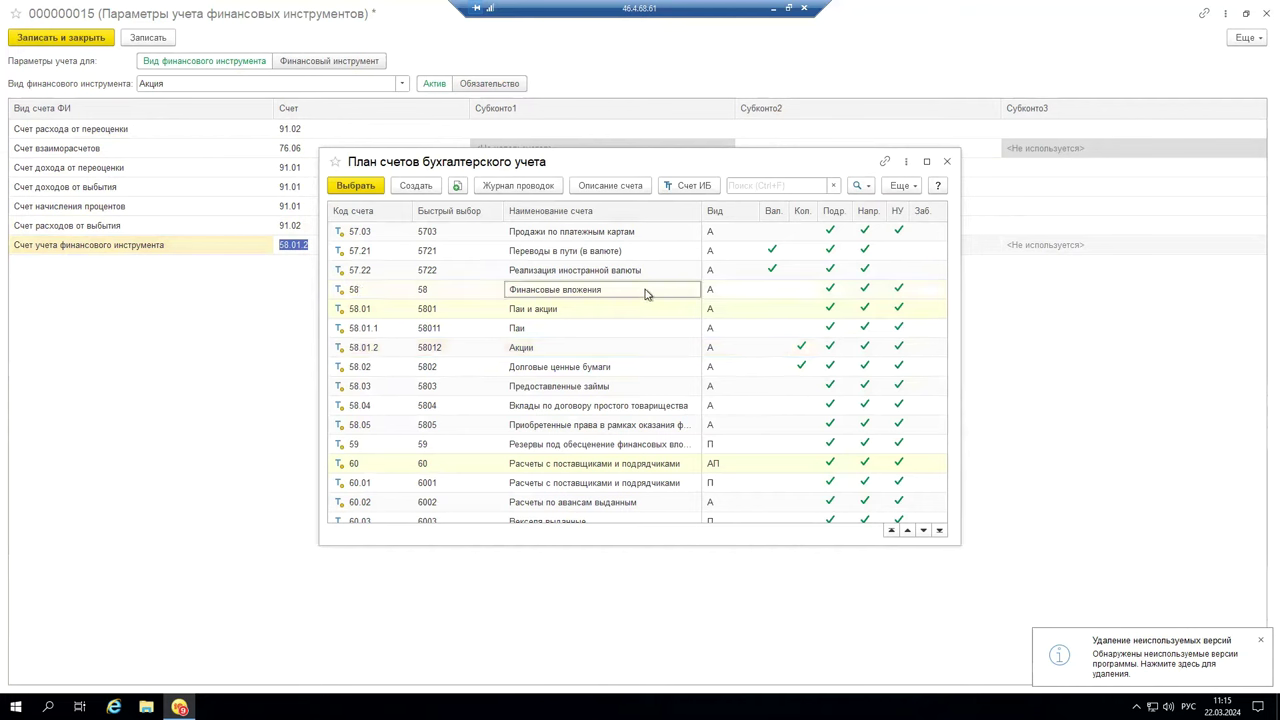
pyautogui.click(948, 162)
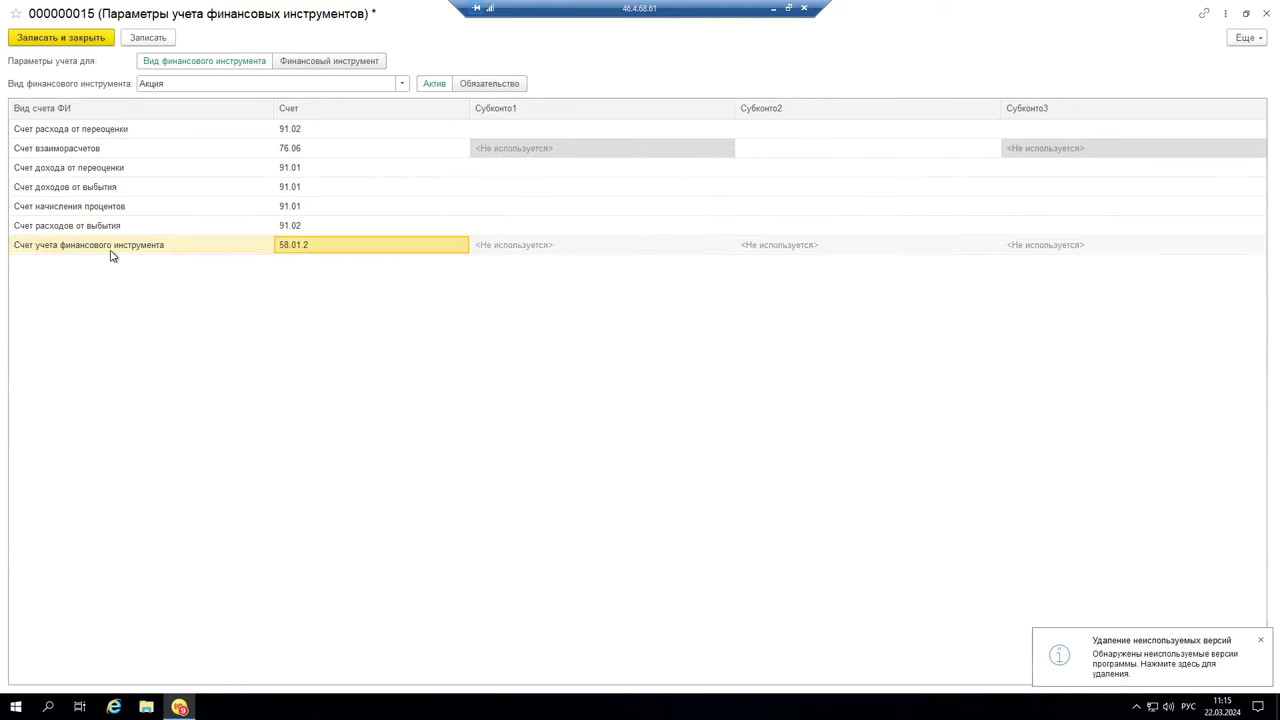
# Step: Try adding a row with account 76.06 below Счет учета финансового инструмента, and delete that row
pyautogui.rightClick(304, 270)
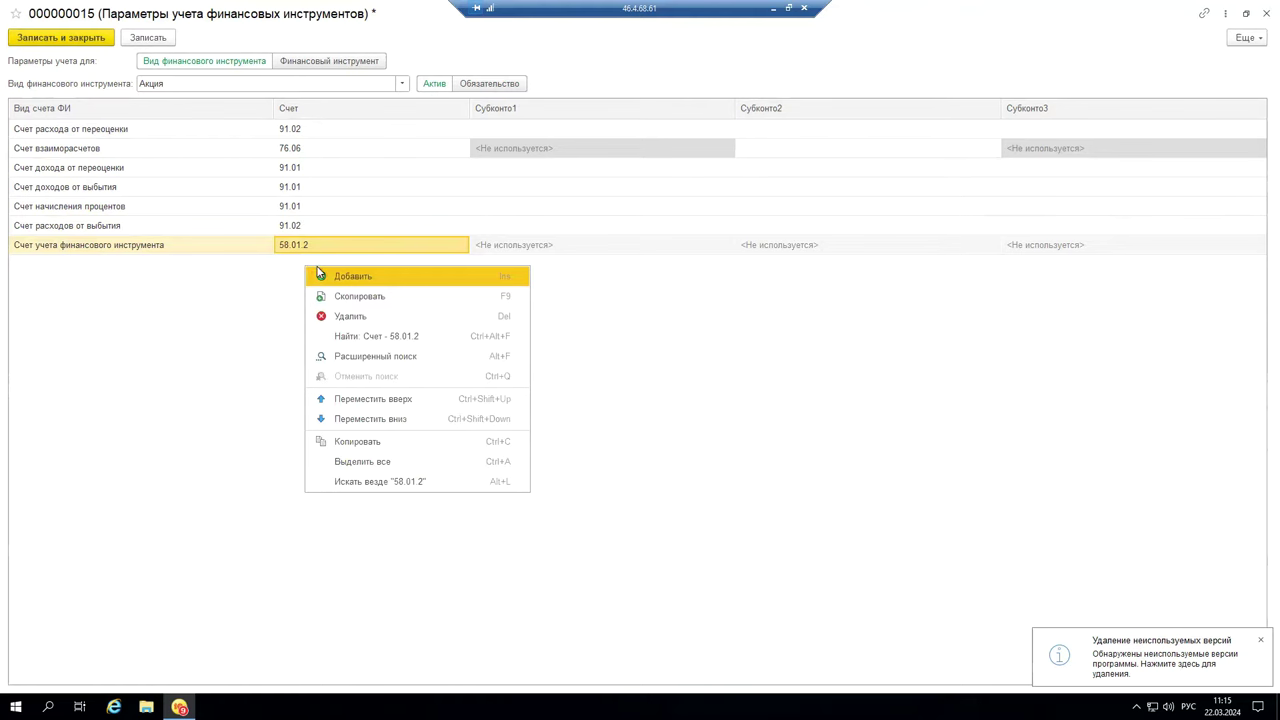
pyautogui.click(368, 280)
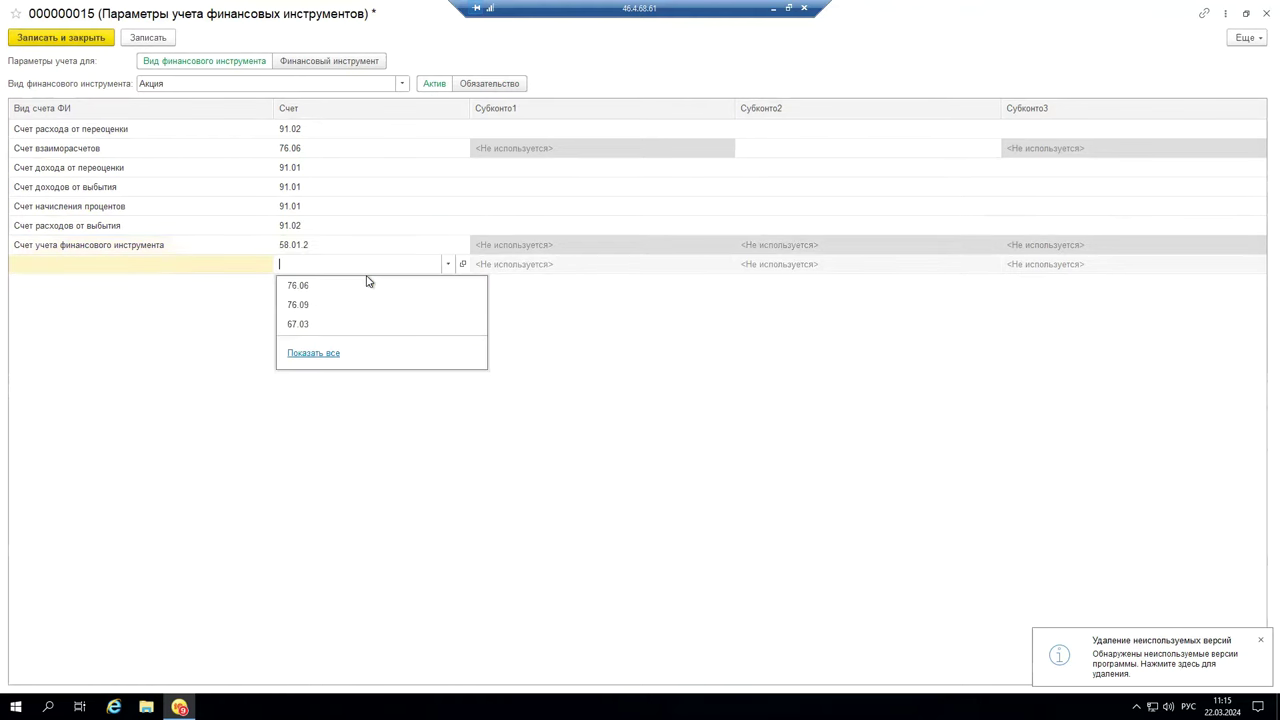
pyautogui.click(297, 285)
pyautogui.click(288, 212)
pyautogui.click(311, 268)
pyautogui.rightClick(288, 268)
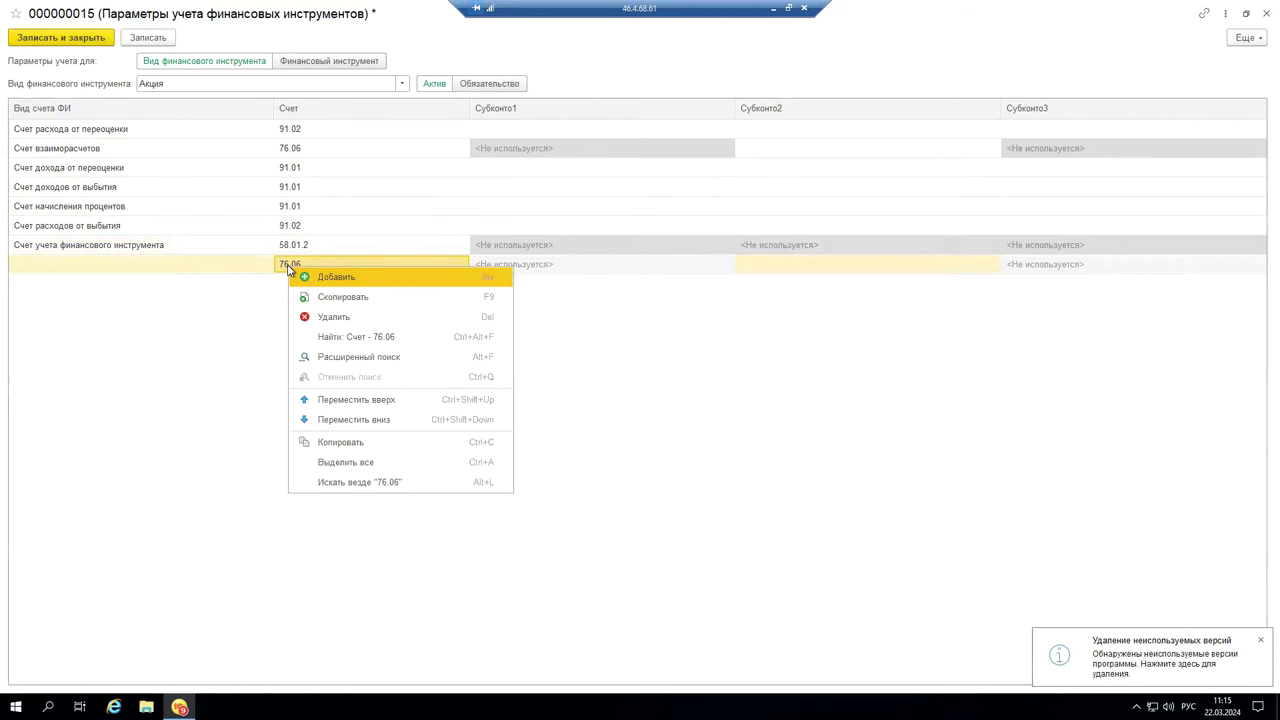
pyautogui.click(326, 317)
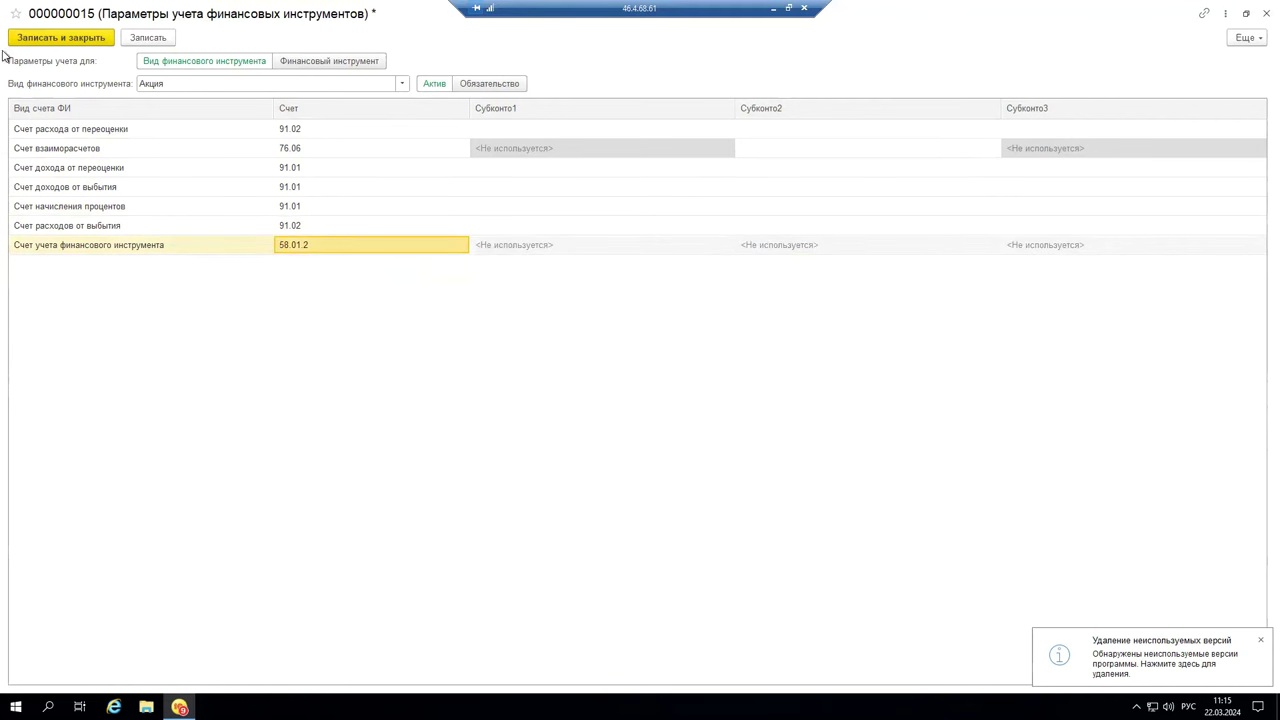
# Step: Save and close the Акция accounting parameters record
pyautogui.click(32, 40)
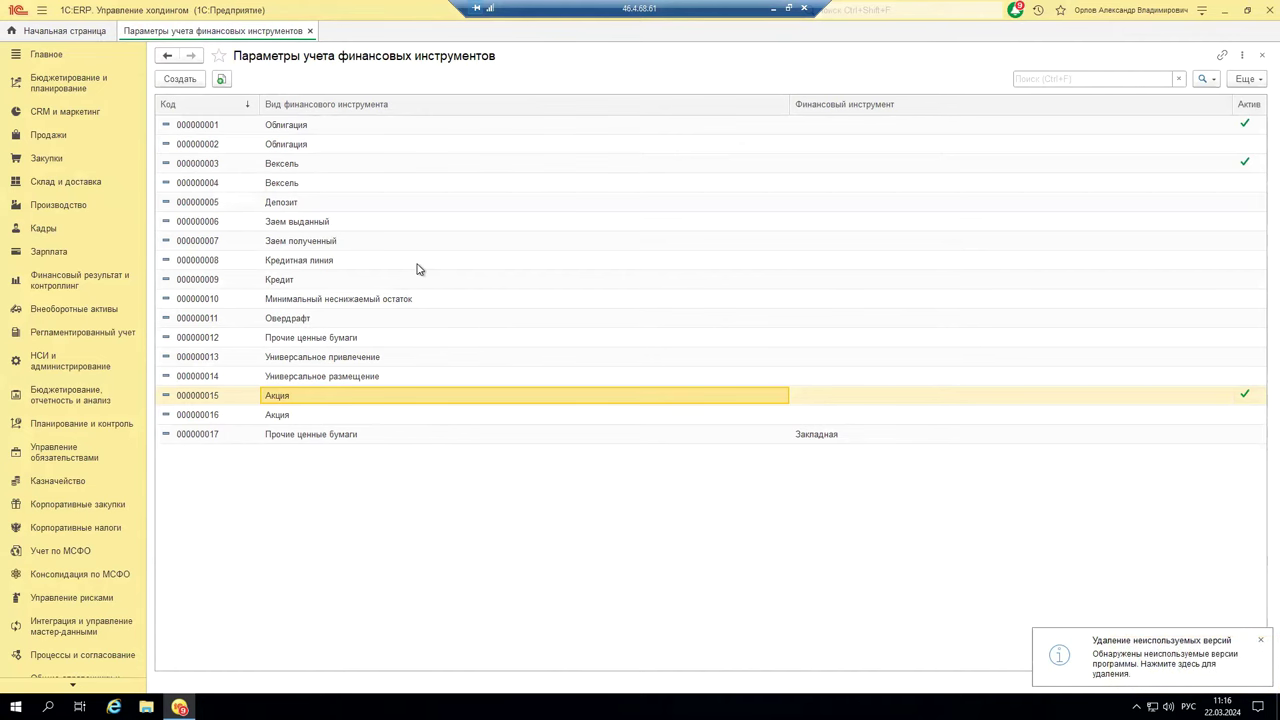
# Step: View the accounting parameters of both Вексель records, Актив and Обязательство, and close each without changes
pyautogui.doubleClick(281, 166)
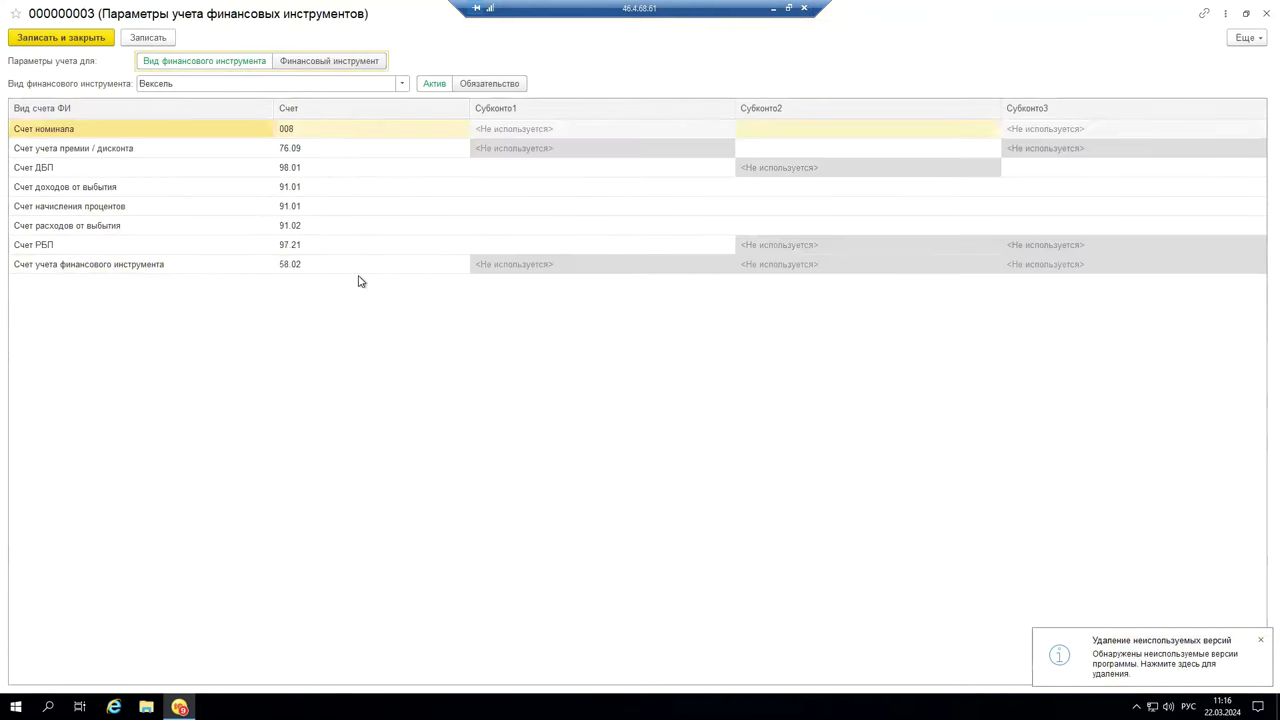
pyautogui.click(1263, 13)
pyautogui.doubleClick(291, 186)
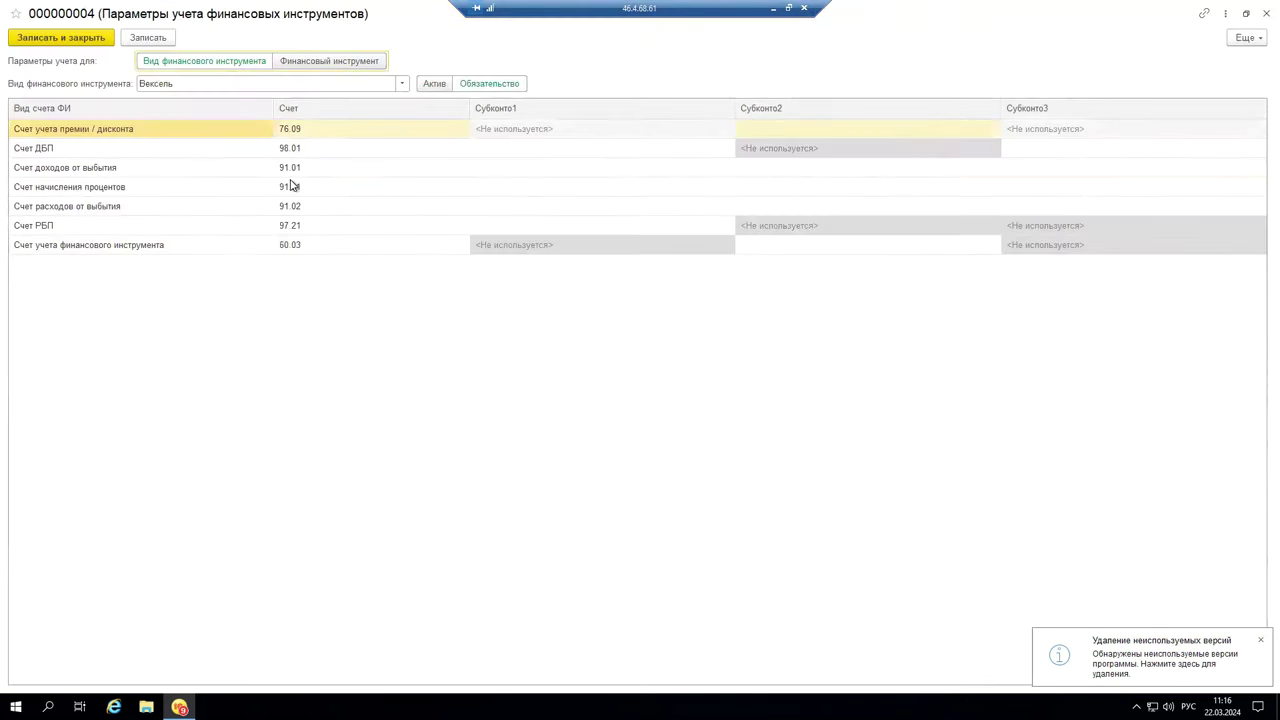
pyautogui.press('Escape')
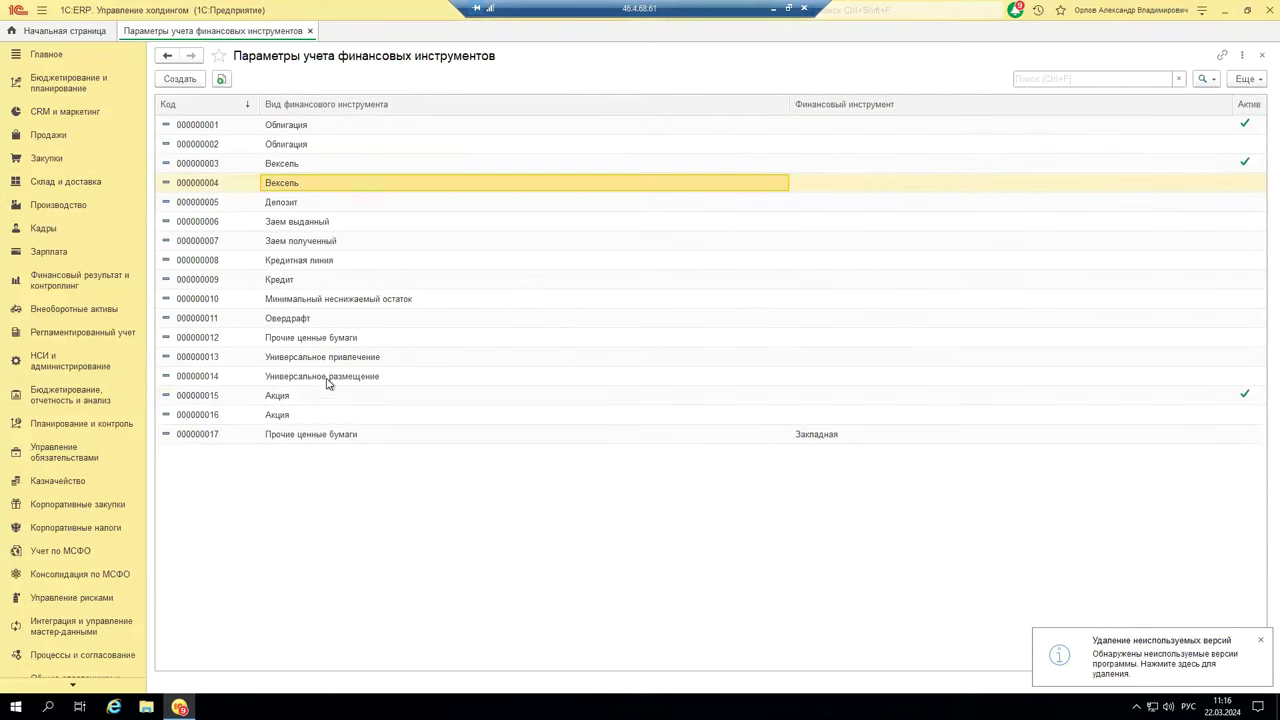
# Step: Review the Обязательство accounting parameters for Акция, switching to Актив and back, and close the record without changes
pyautogui.doubleClick(284, 415)
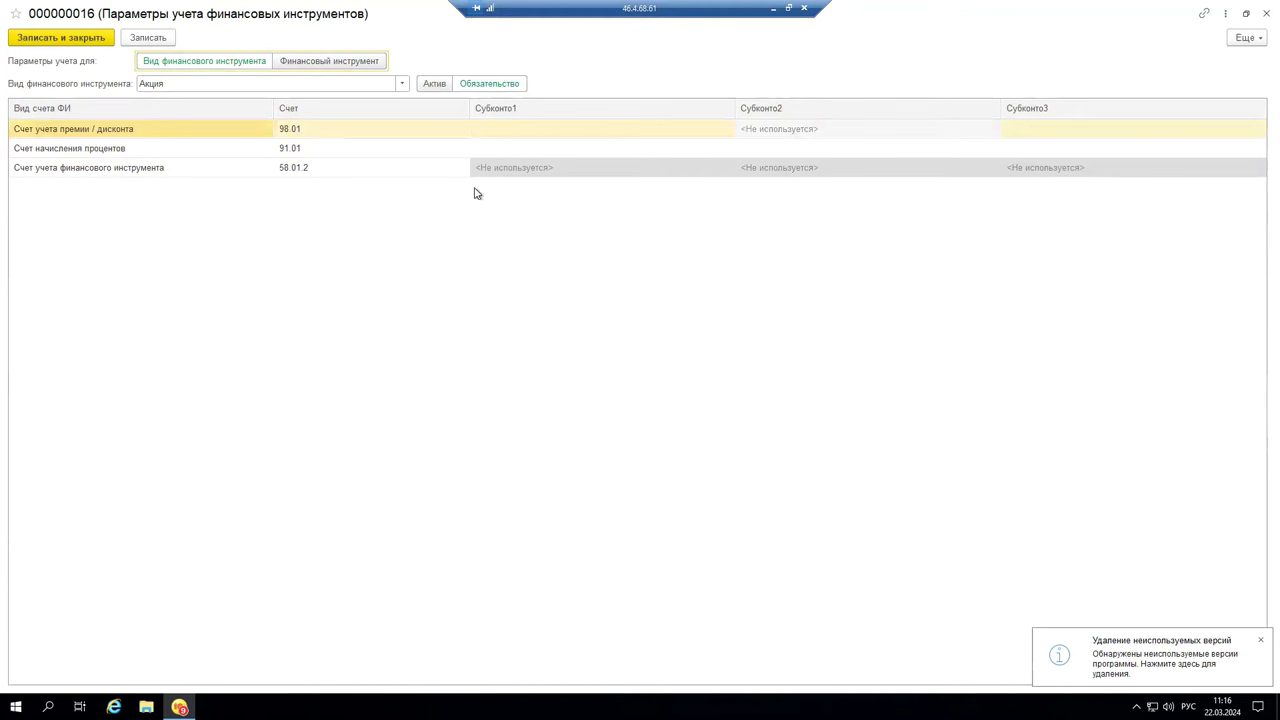
pyautogui.click(439, 86)
pyautogui.click(519, 86)
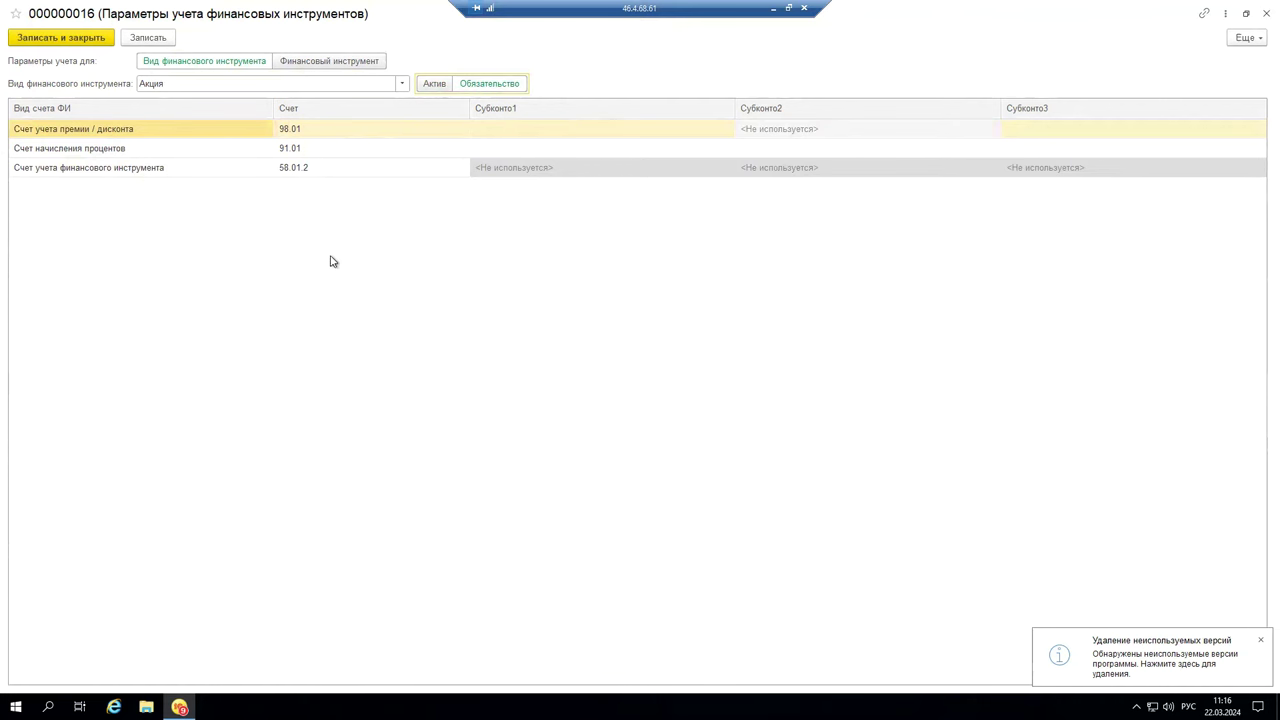
pyautogui.click(1265, 13)
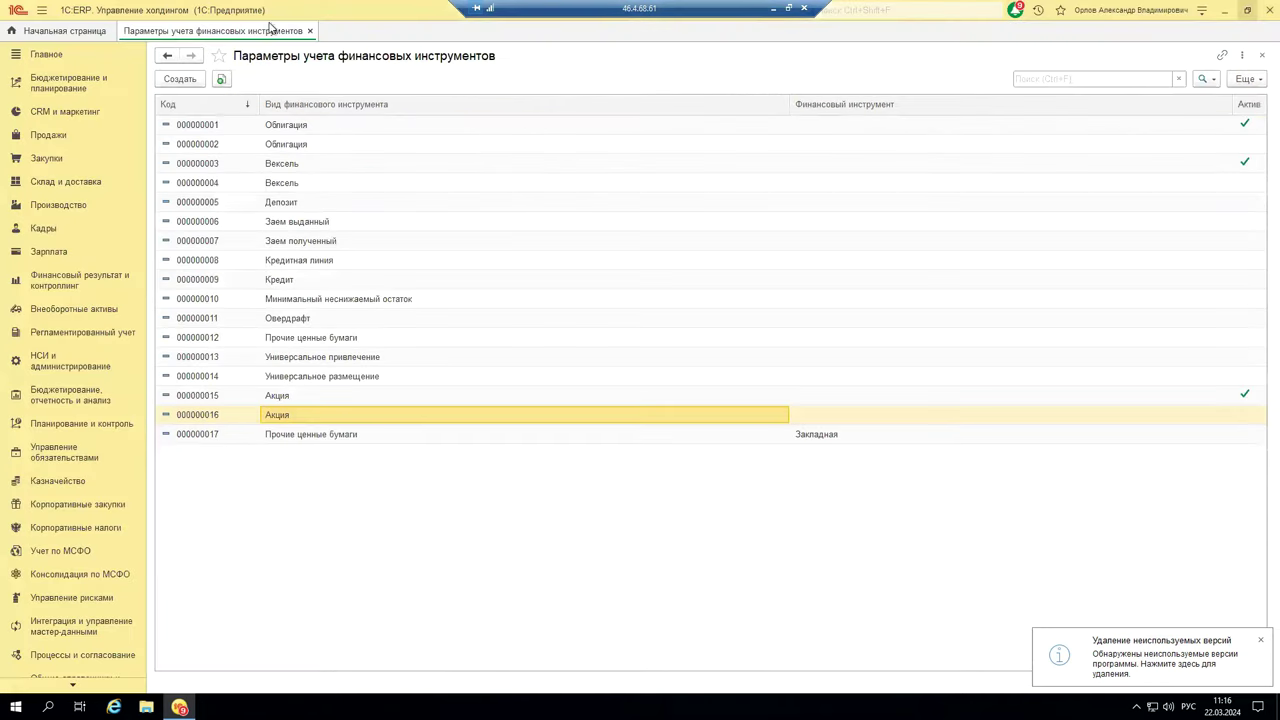
# Step: In the Вексель Актив parameters record, choose account 008 from the chart of accounts for Счет номинала
pyautogui.doubleClick(287, 164)
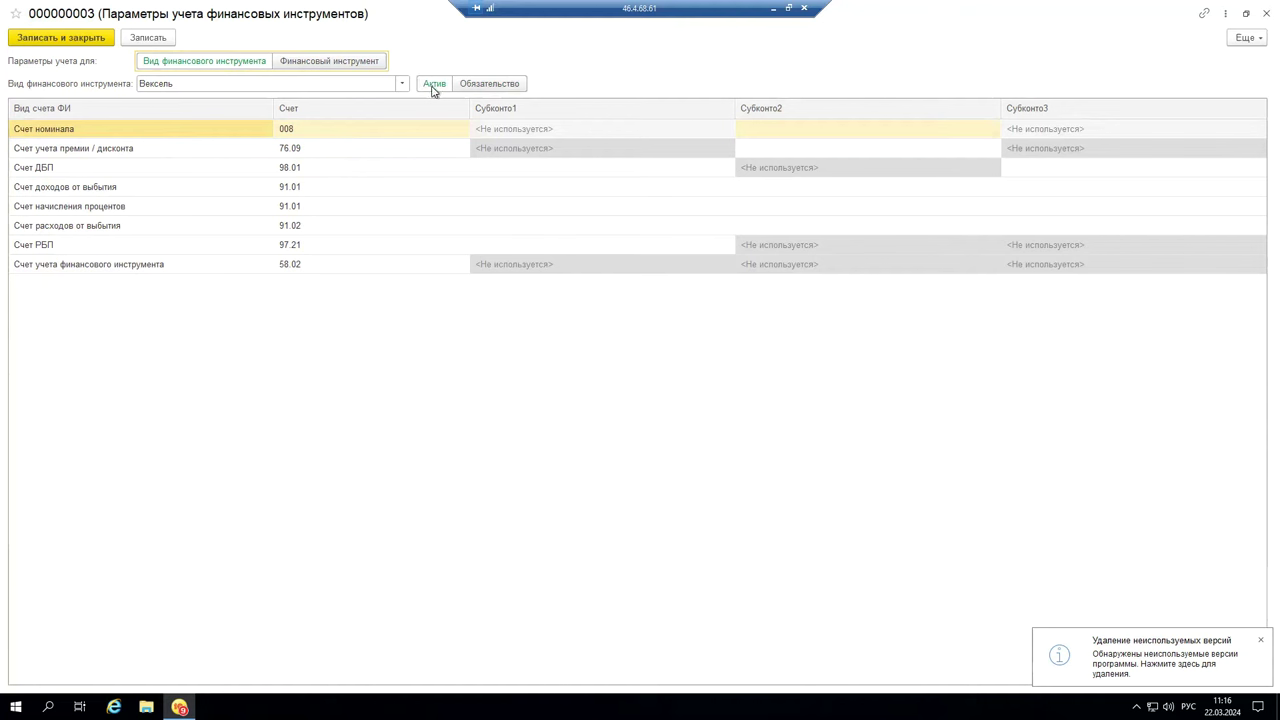
pyautogui.doubleClick(347, 133)
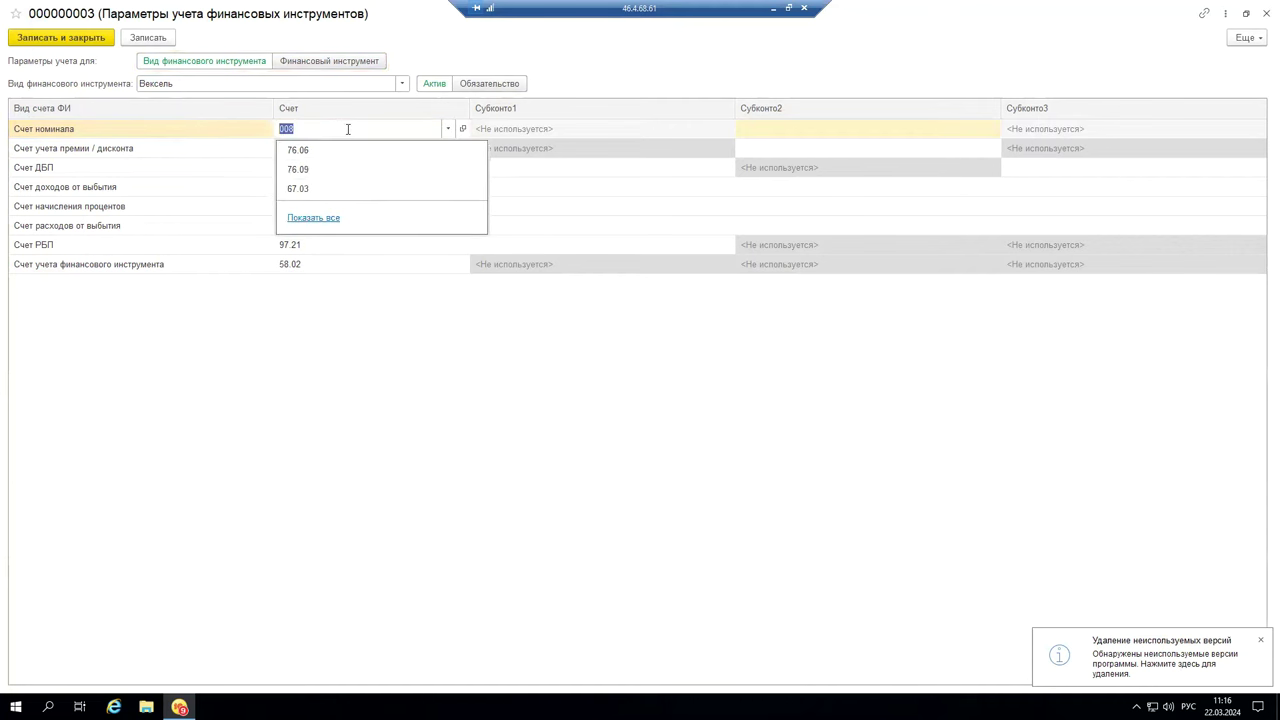
pyautogui.click(315, 220)
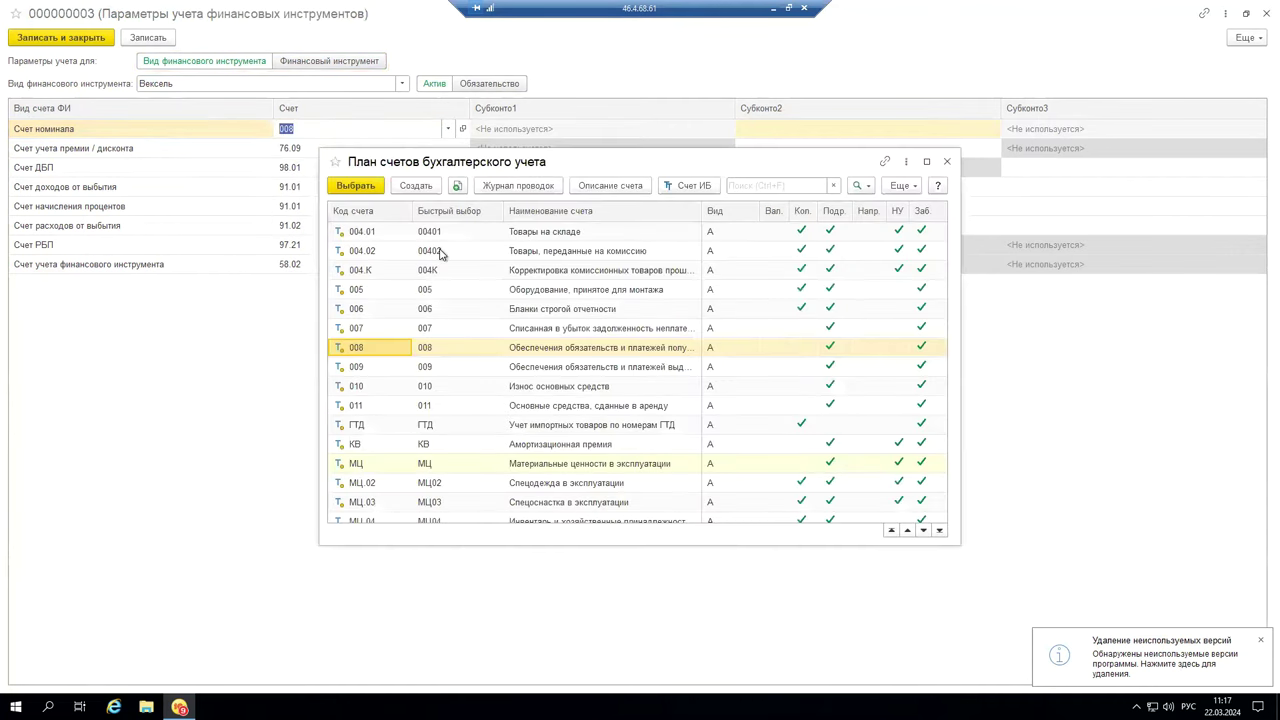
pyautogui.click(615, 350)
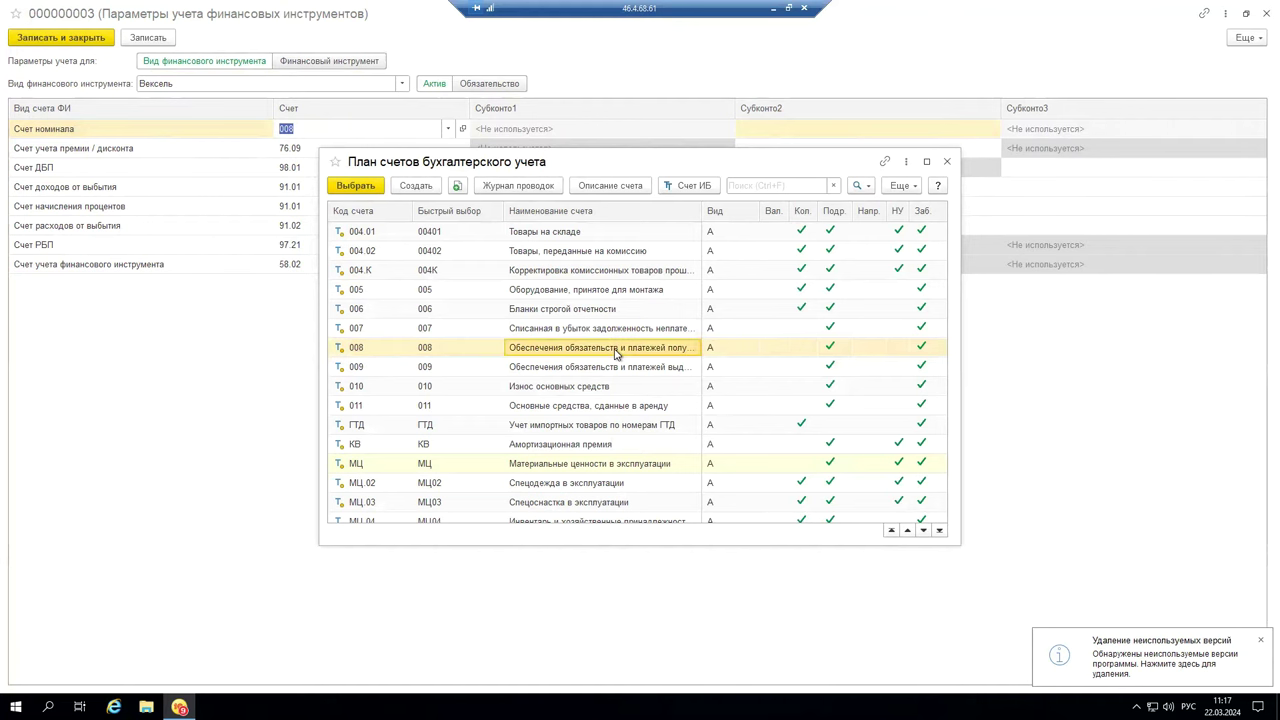
pyautogui.click(361, 186)
pyautogui.click(345, 168)
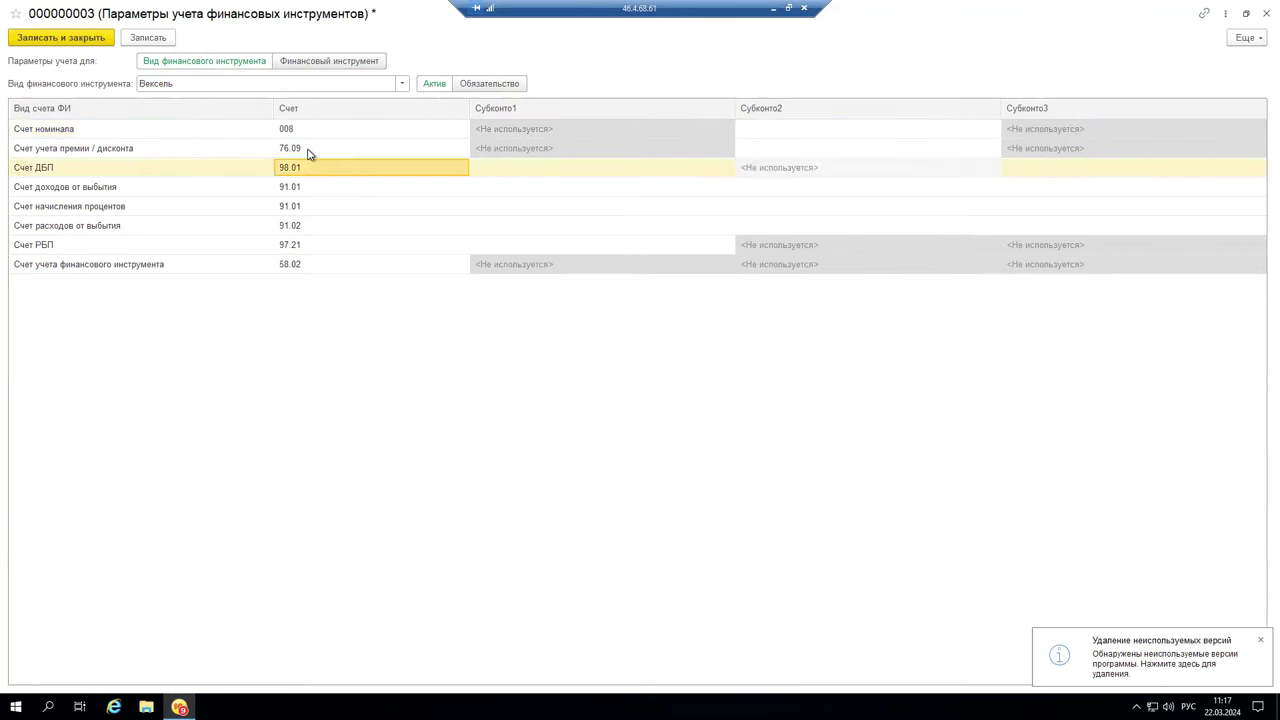
# Step: View the account for Счет учета премии / дисконта and its parent group in the chart of accounts, without changing it
pyautogui.click(309, 153)
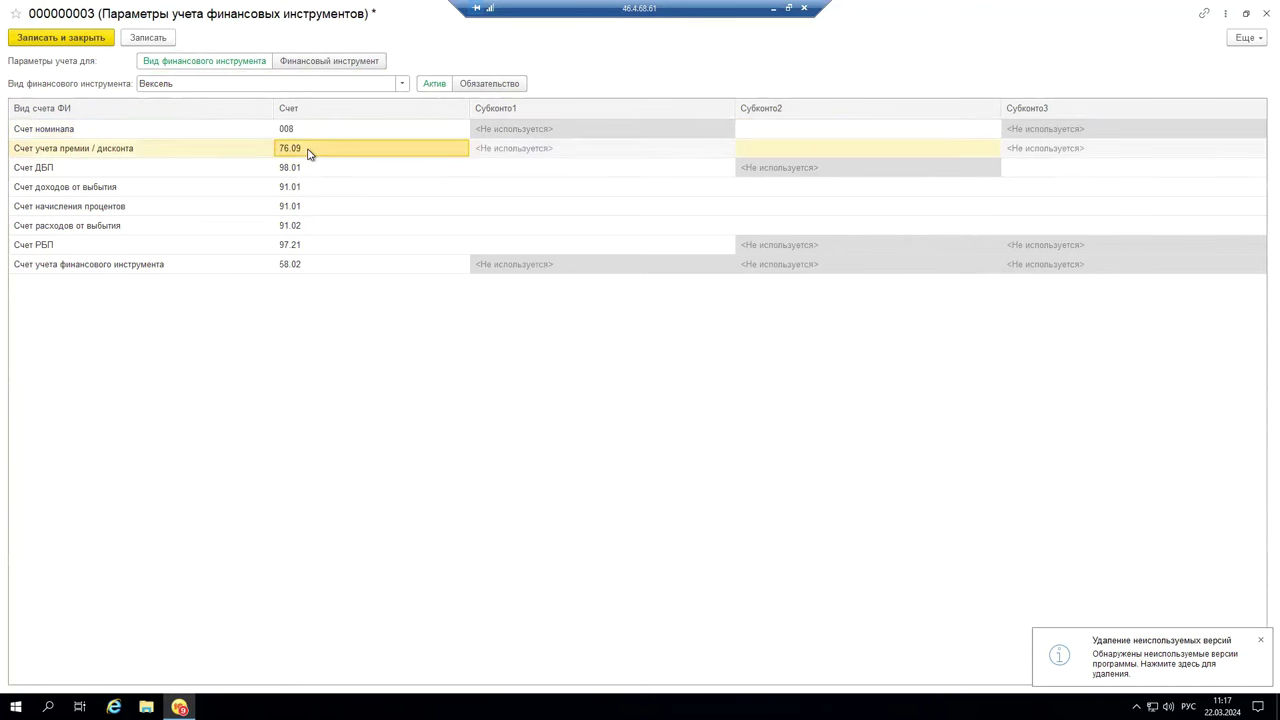
pyautogui.click(309, 150)
pyautogui.click(321, 253)
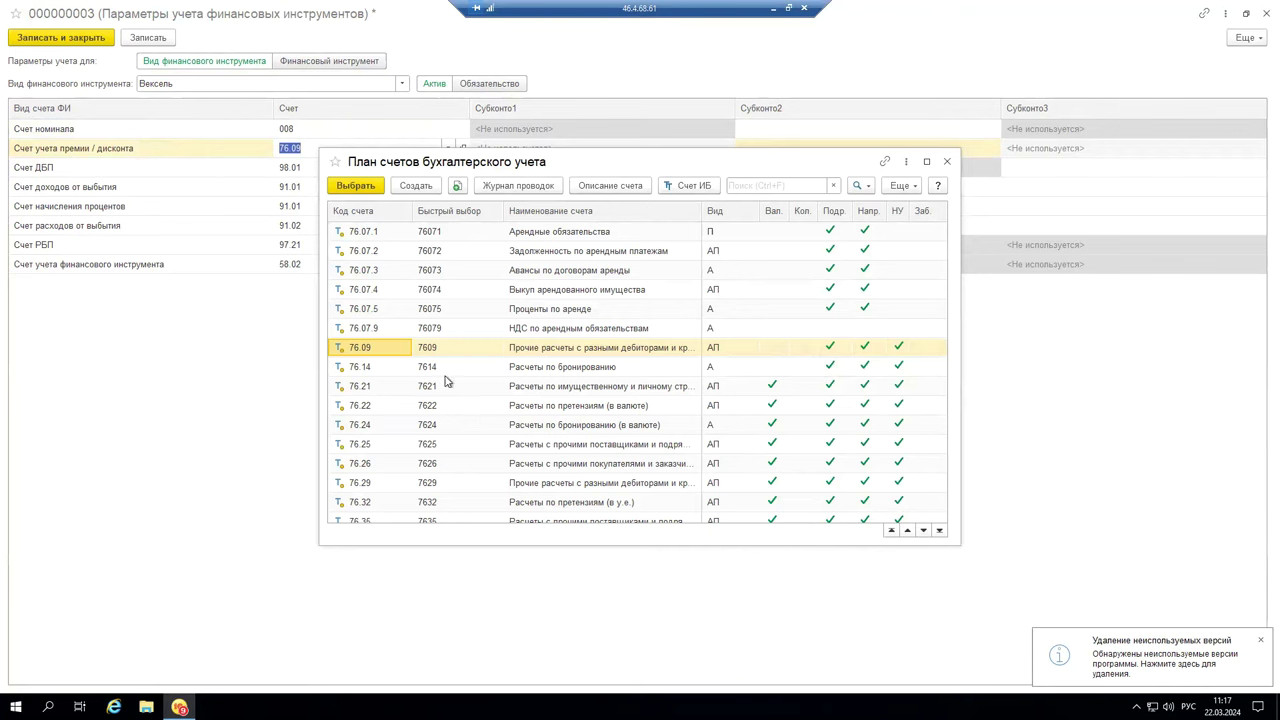
pyautogui.click(405, 328)
pyautogui.scroll(3, 407, 323)
pyautogui.scroll(1, 405, 323)
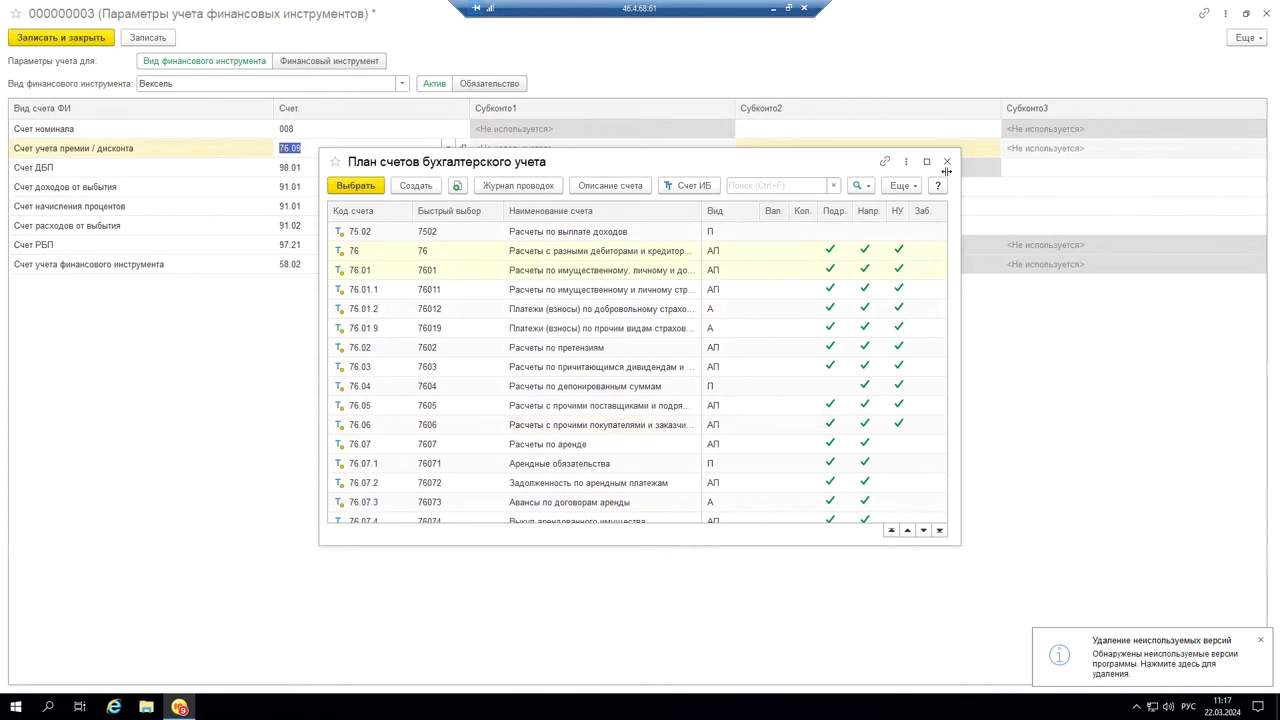
pyautogui.press('Escape')
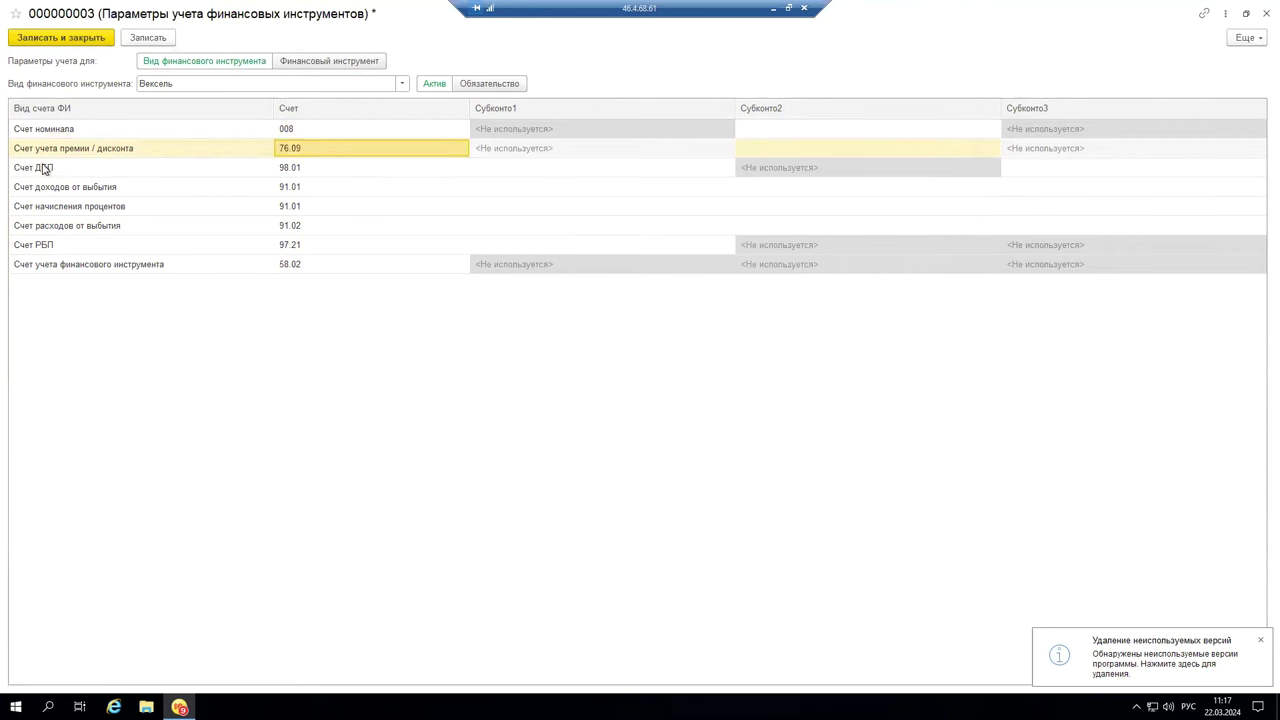
# Step: Review the Счет ДБП row and view the account for Счет доходов от выбытия in the chart of accounts, without changes
pyautogui.click(43, 167)
pyautogui.click(295, 170)
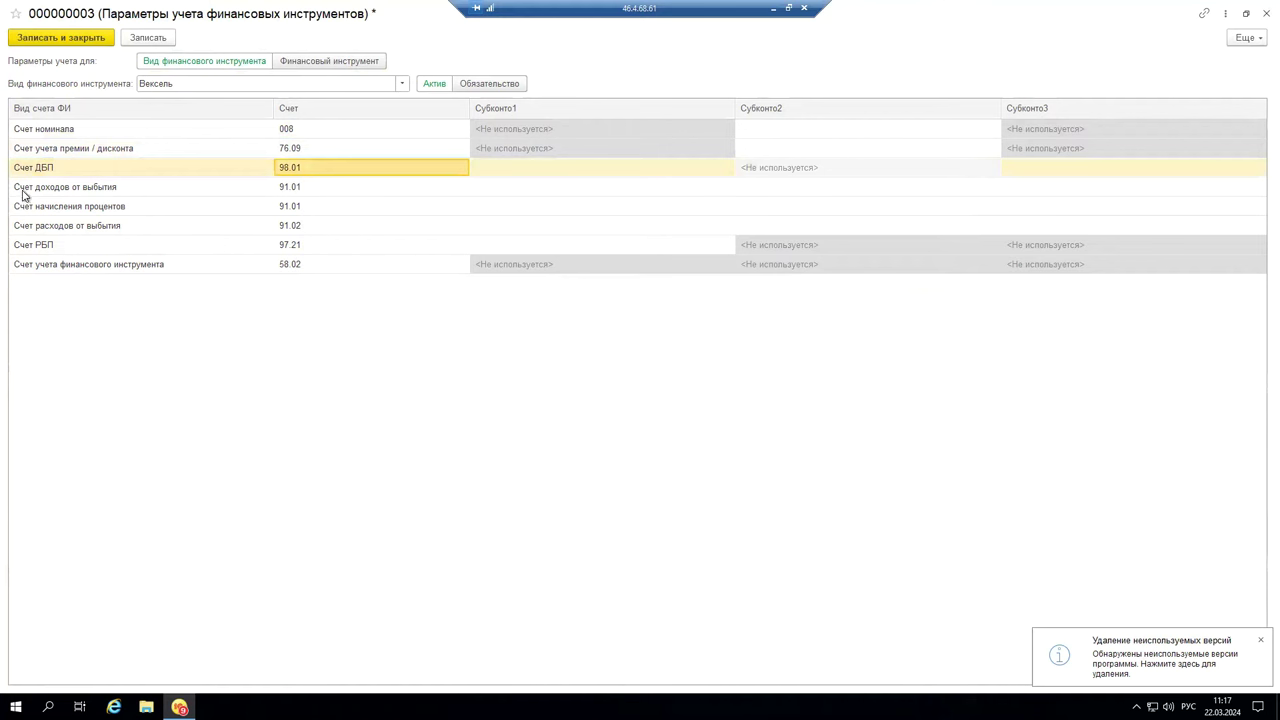
pyautogui.click(104, 190)
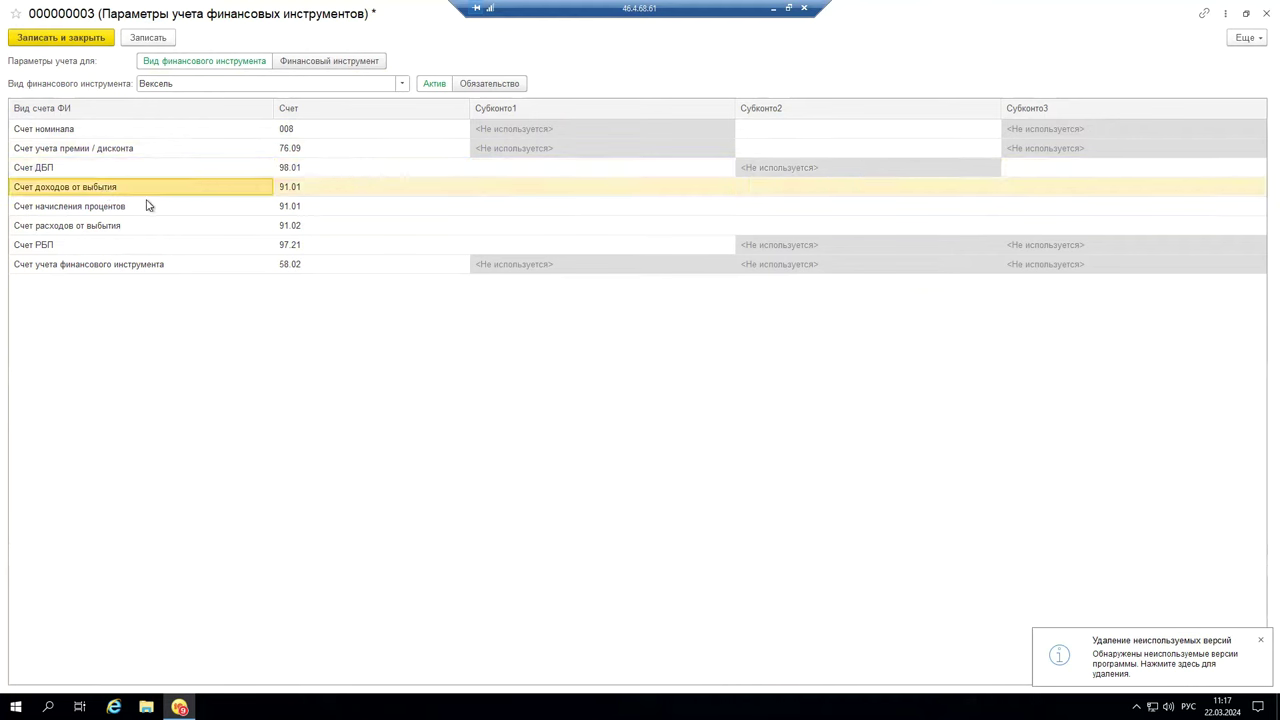
pyautogui.click(333, 190)
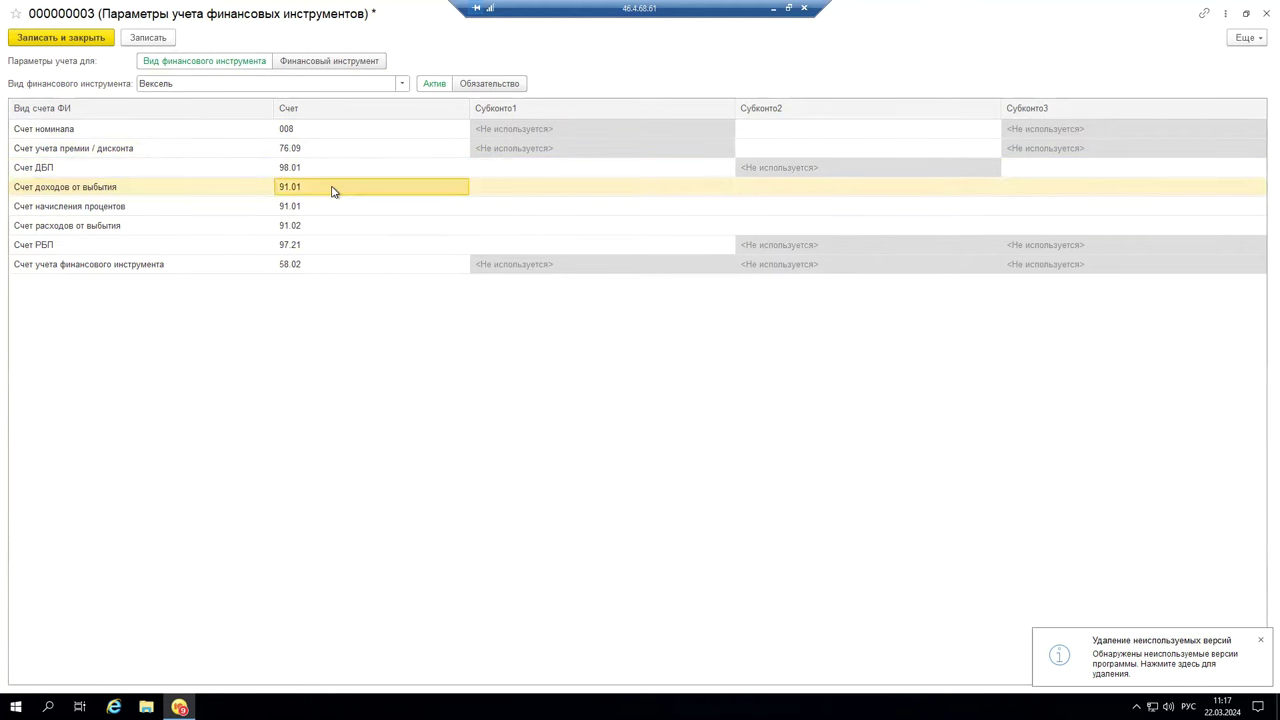
pyautogui.click(333, 190)
pyautogui.click(313, 302)
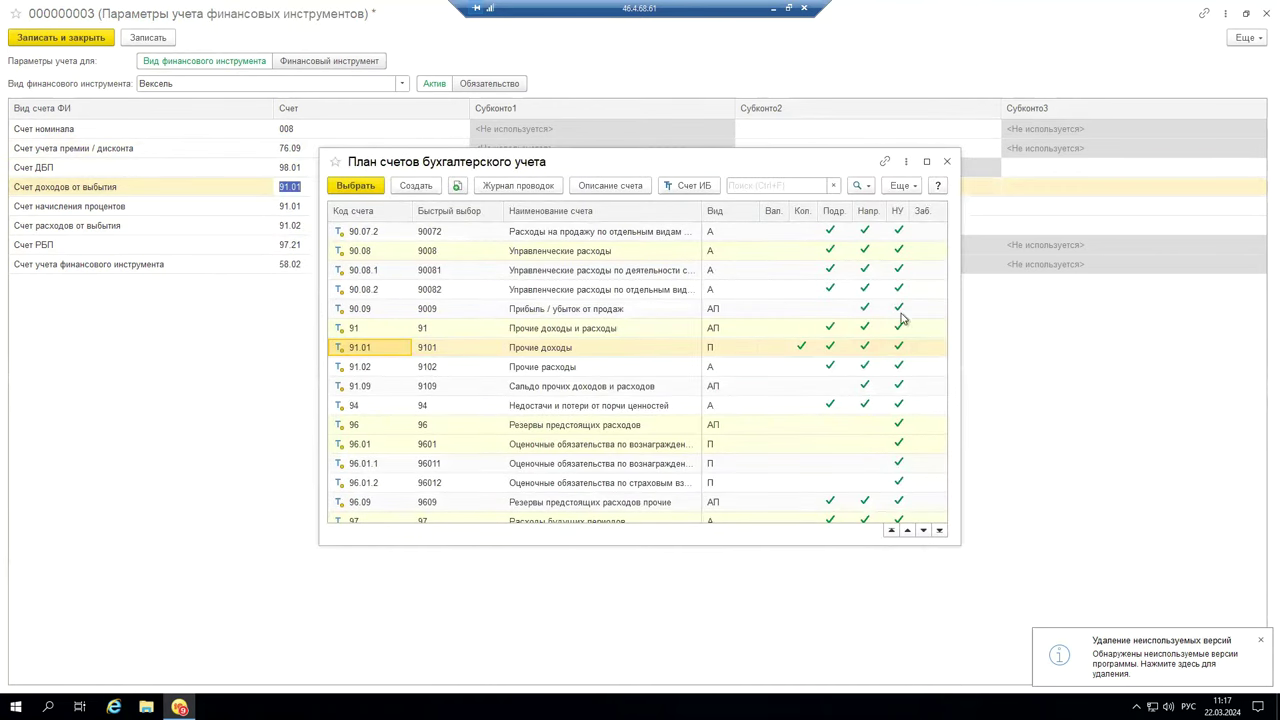
pyautogui.click(947, 162)
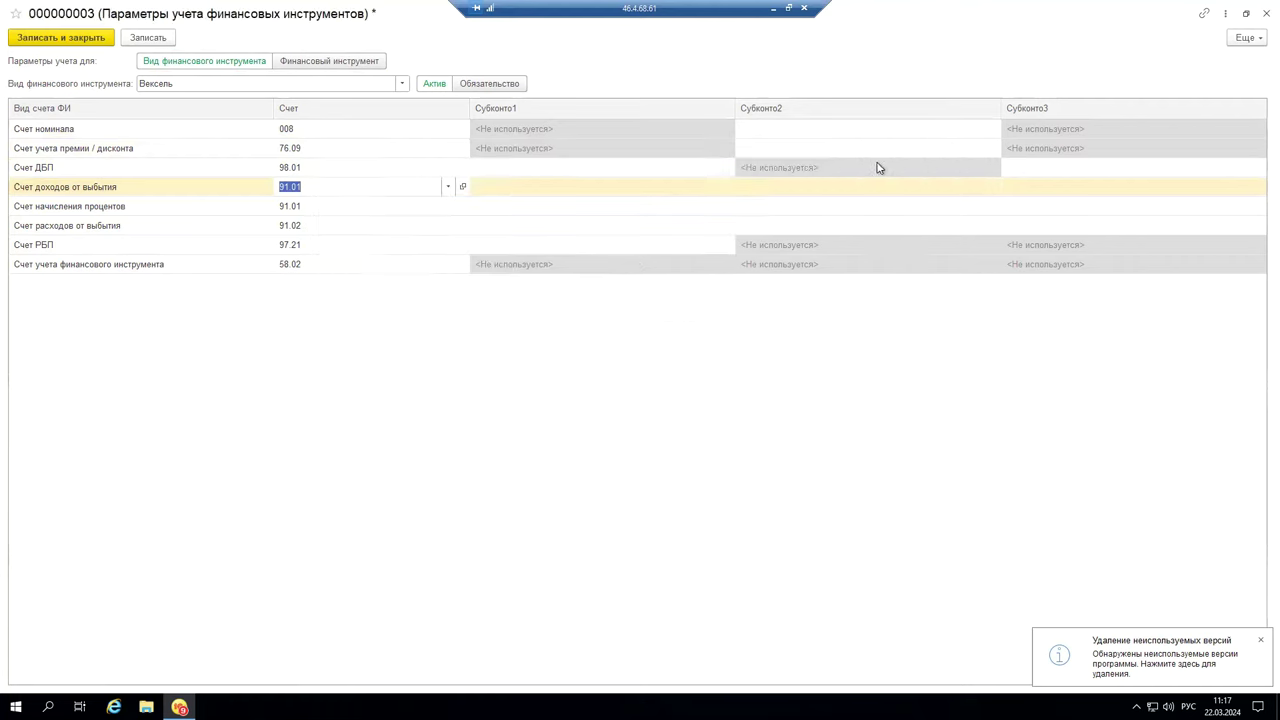
# Step: Review the Счет начисления процентов row and view the account for Счет расходов от выбытия in the chart of accounts, without changes
pyautogui.click(155, 210)
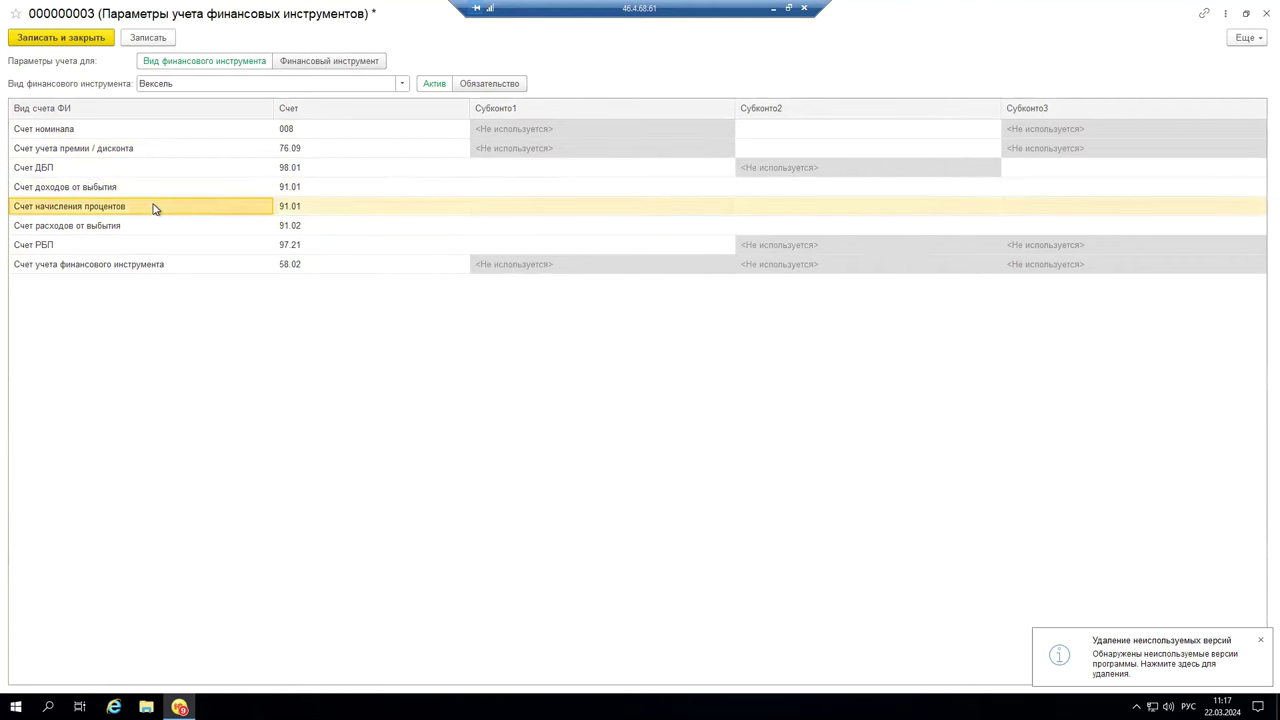
pyautogui.click(336, 208)
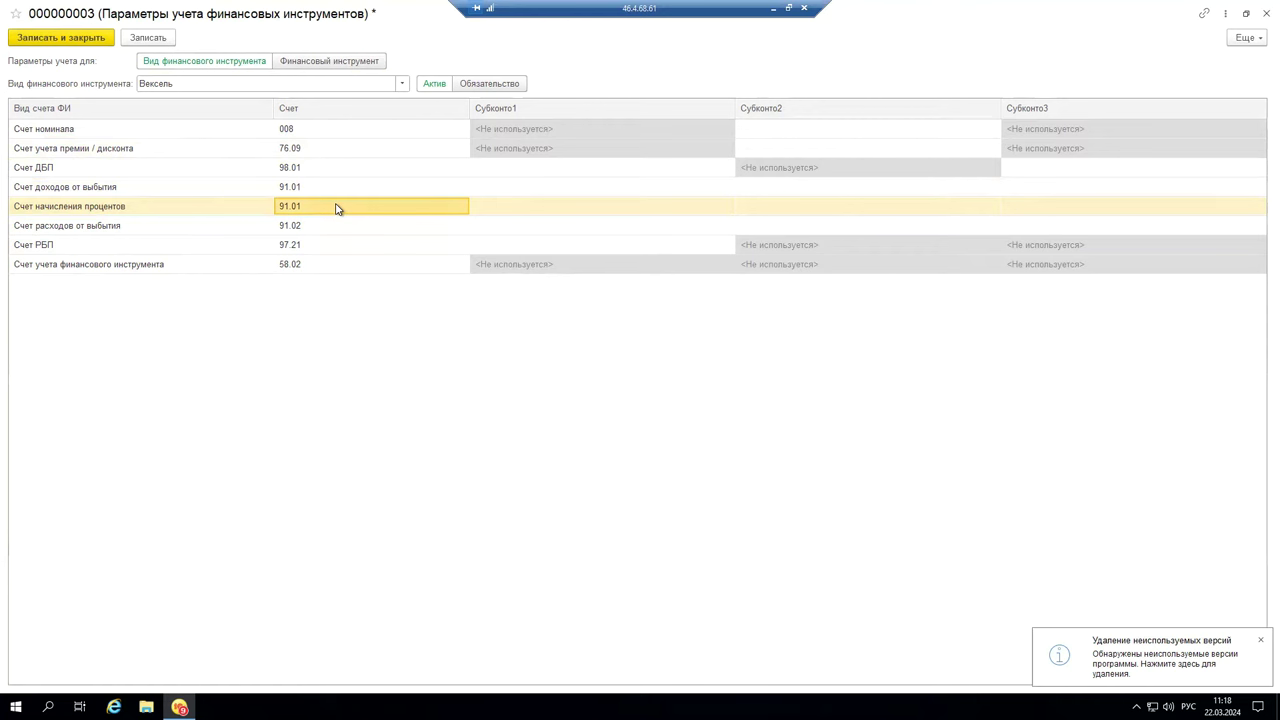
pyautogui.click(301, 229)
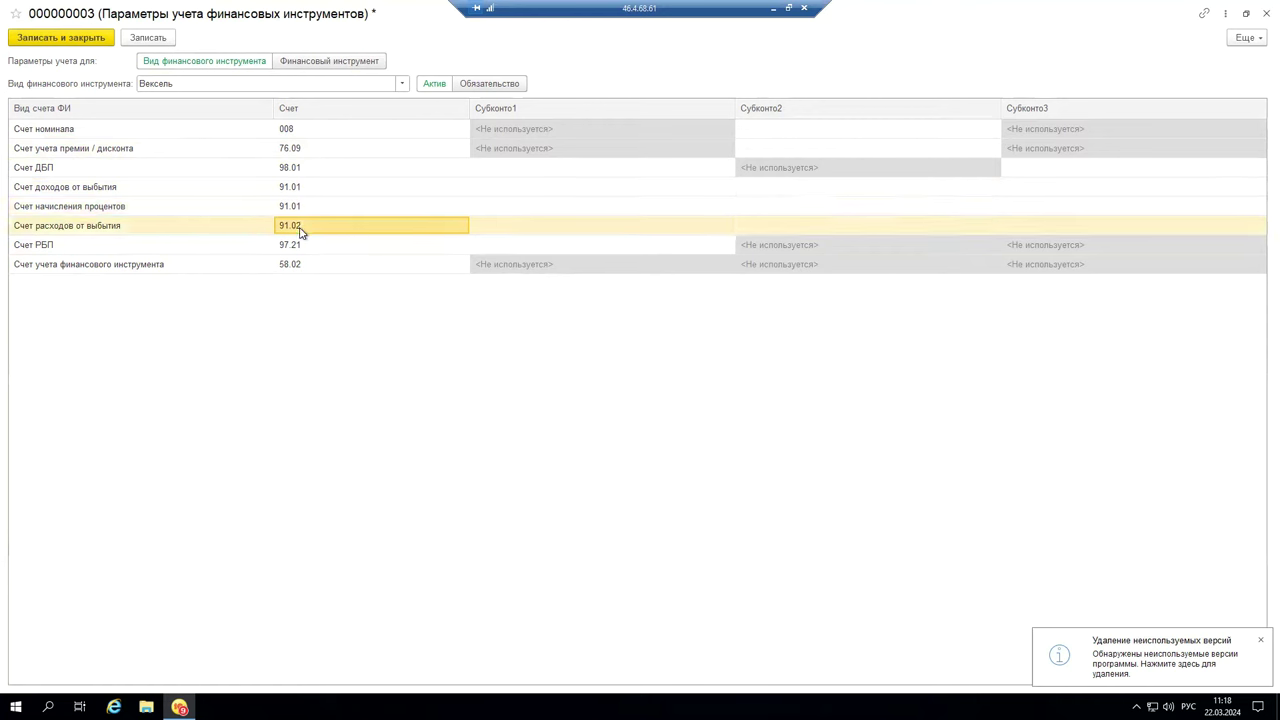
pyautogui.click(305, 229)
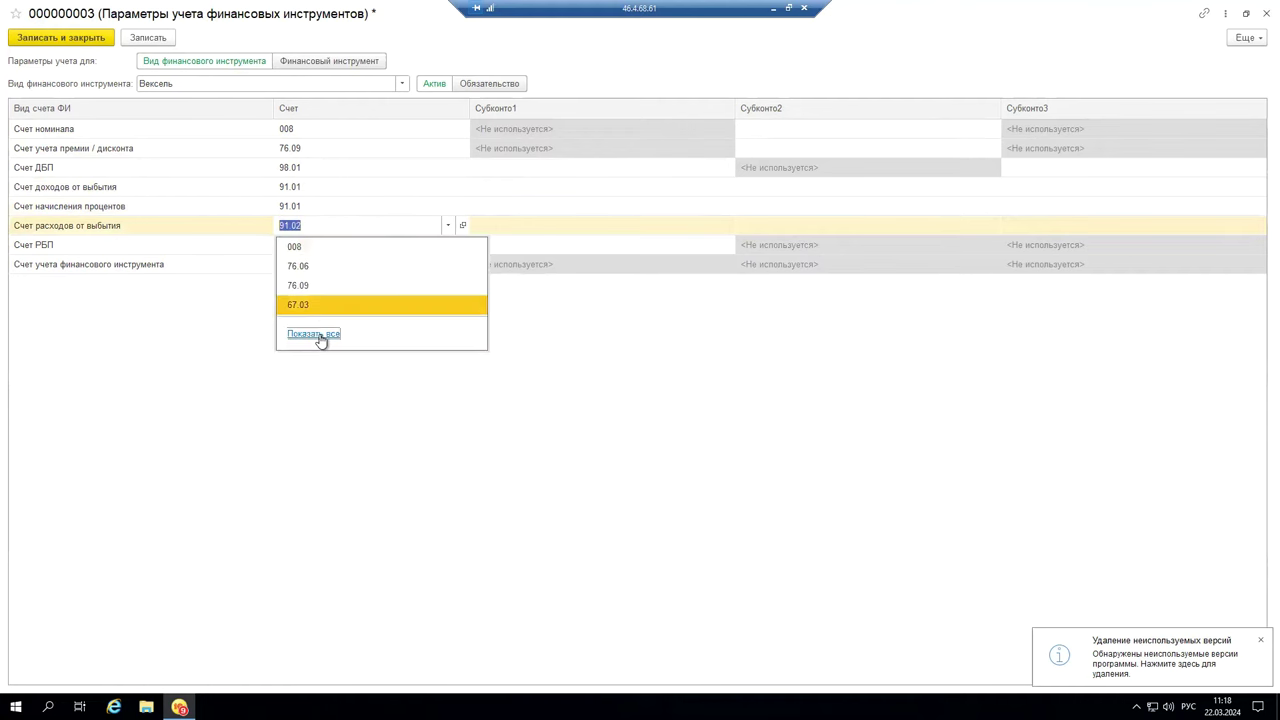
pyautogui.click(318, 336)
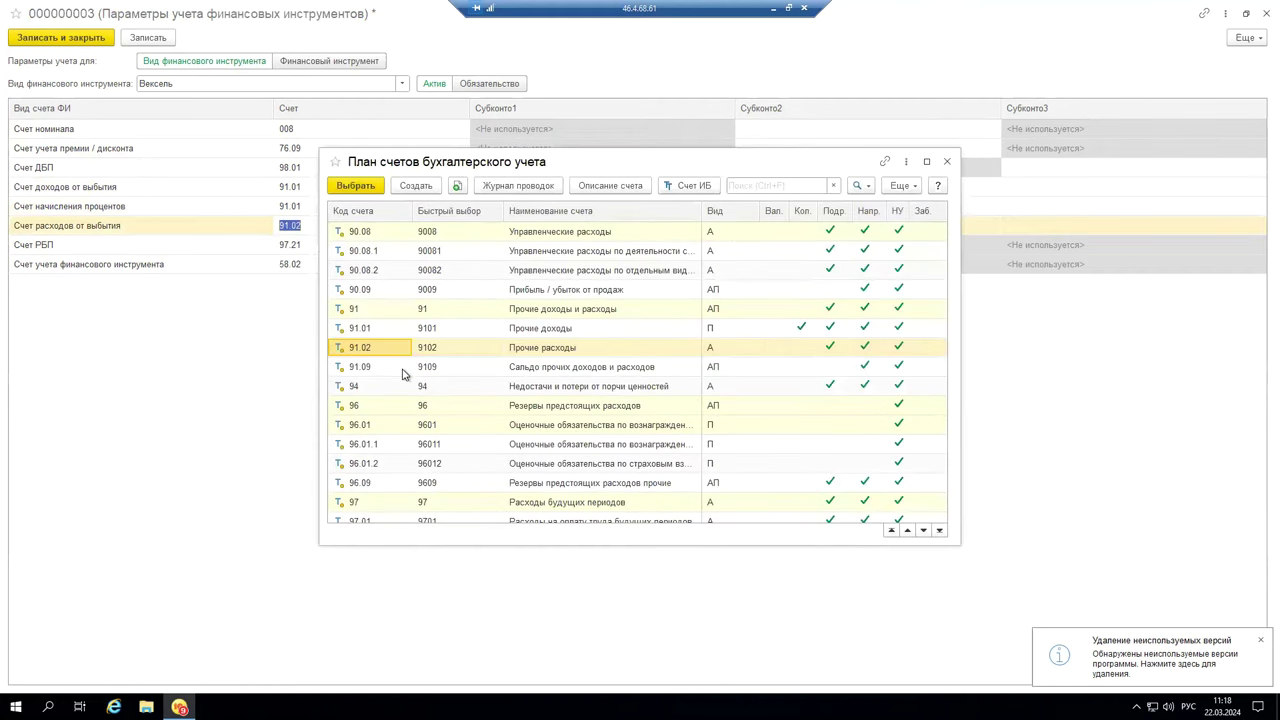
pyautogui.click(946, 164)
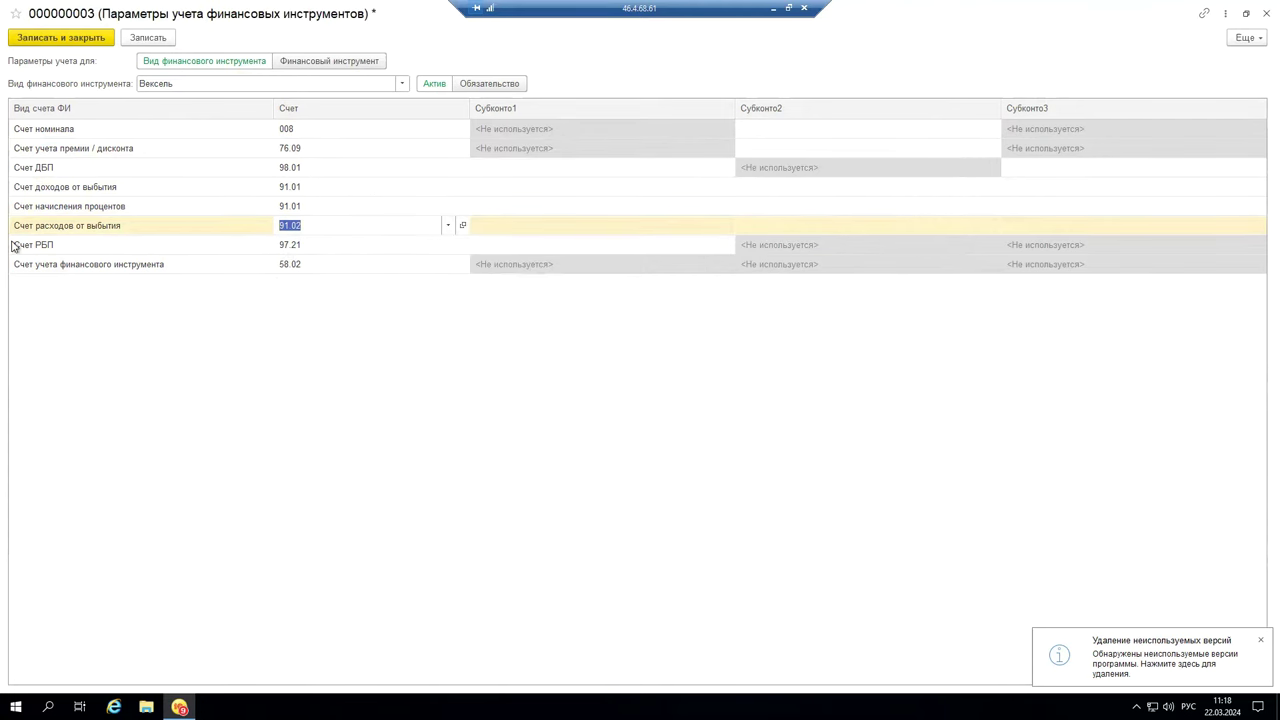
# Step: View the accounts for Счет РБП and Счет учета финансового инструмента in the chart of accounts, without changing them
pyautogui.click(325, 246)
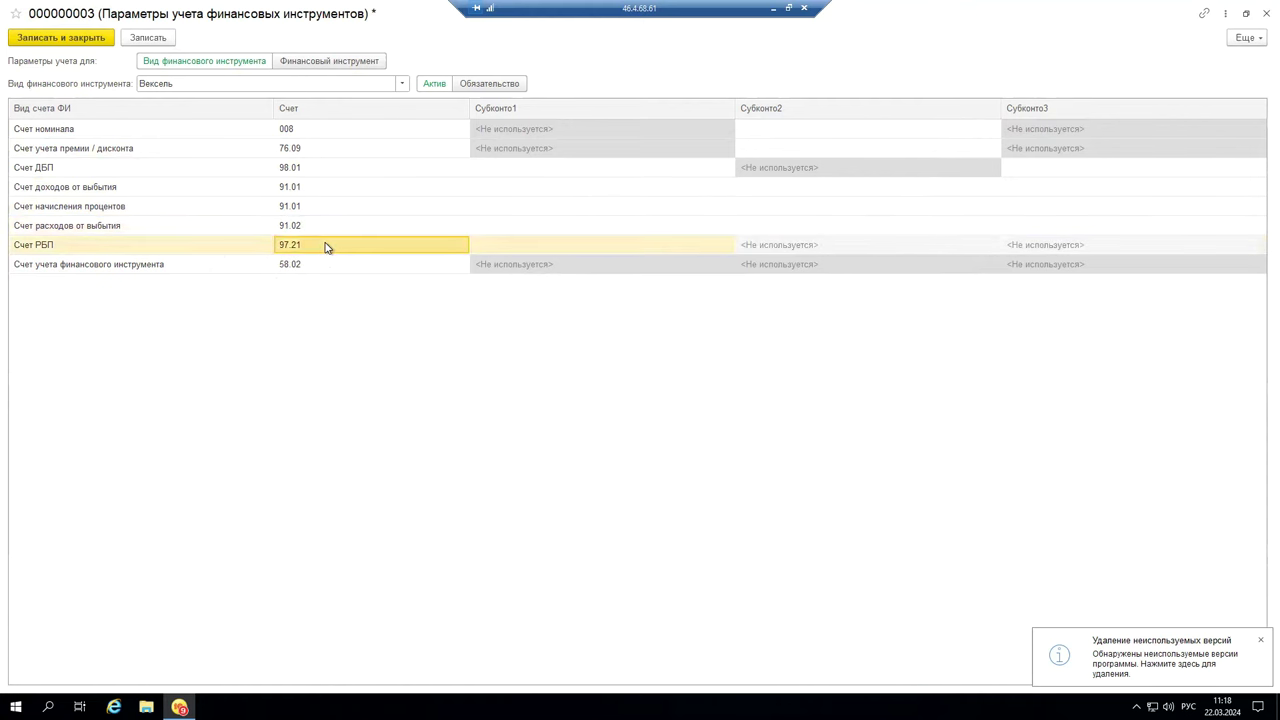
pyautogui.click(325, 246)
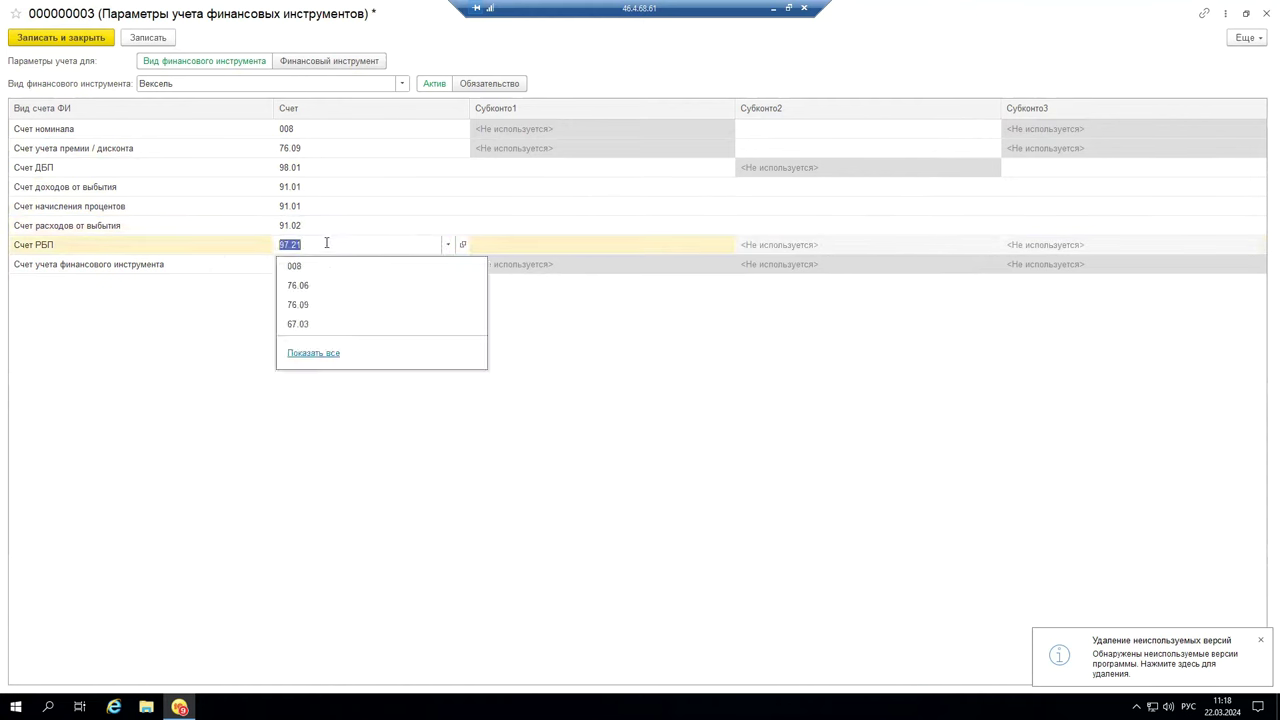
pyautogui.click(303, 351)
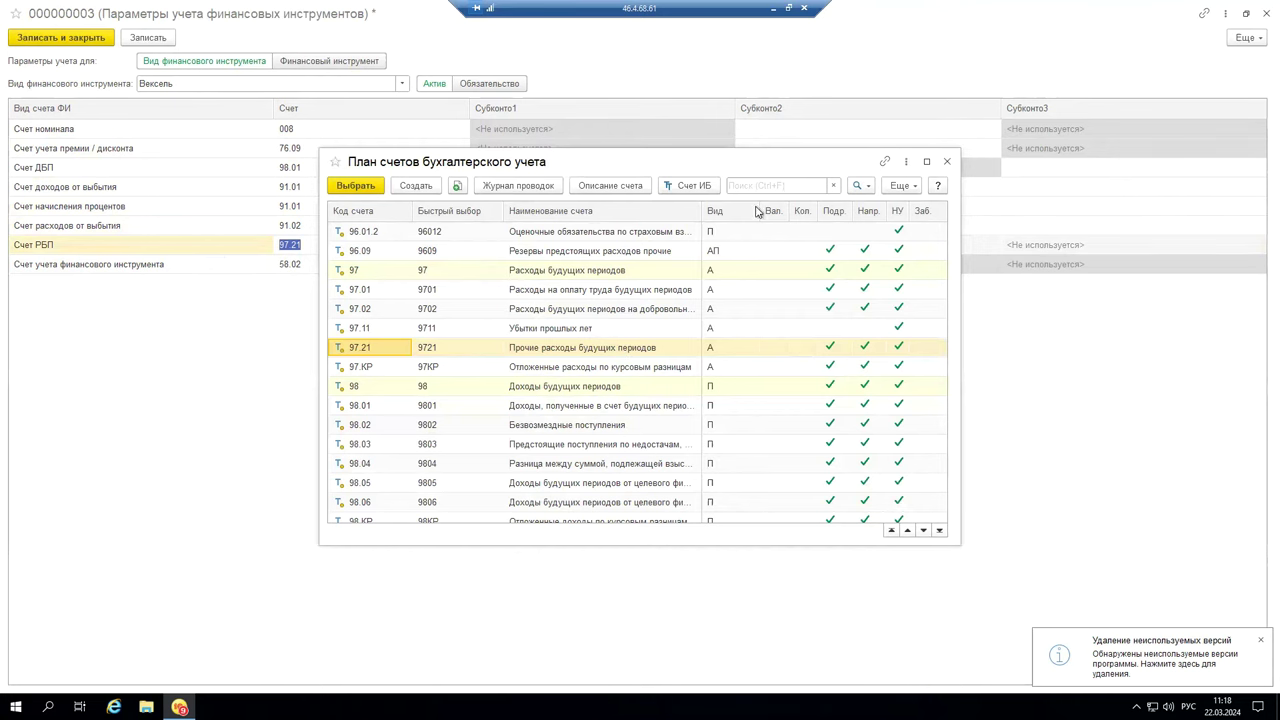
pyautogui.click(947, 162)
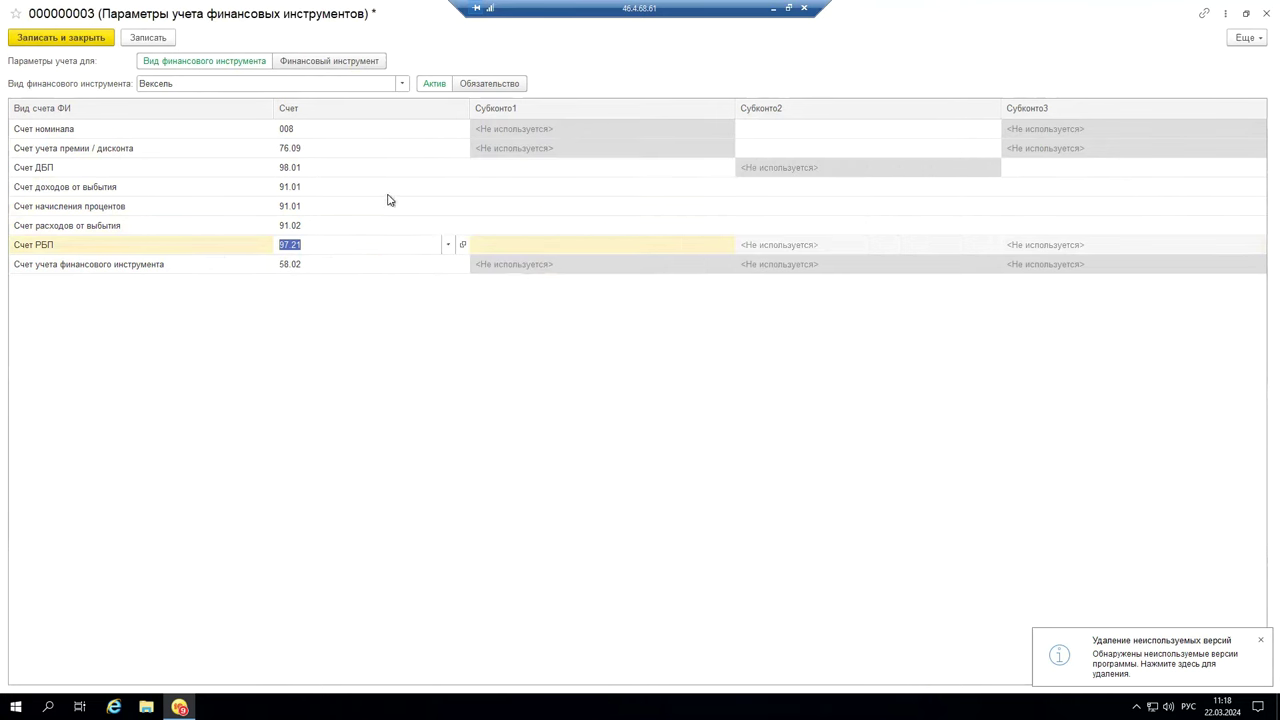
pyautogui.click(305, 262)
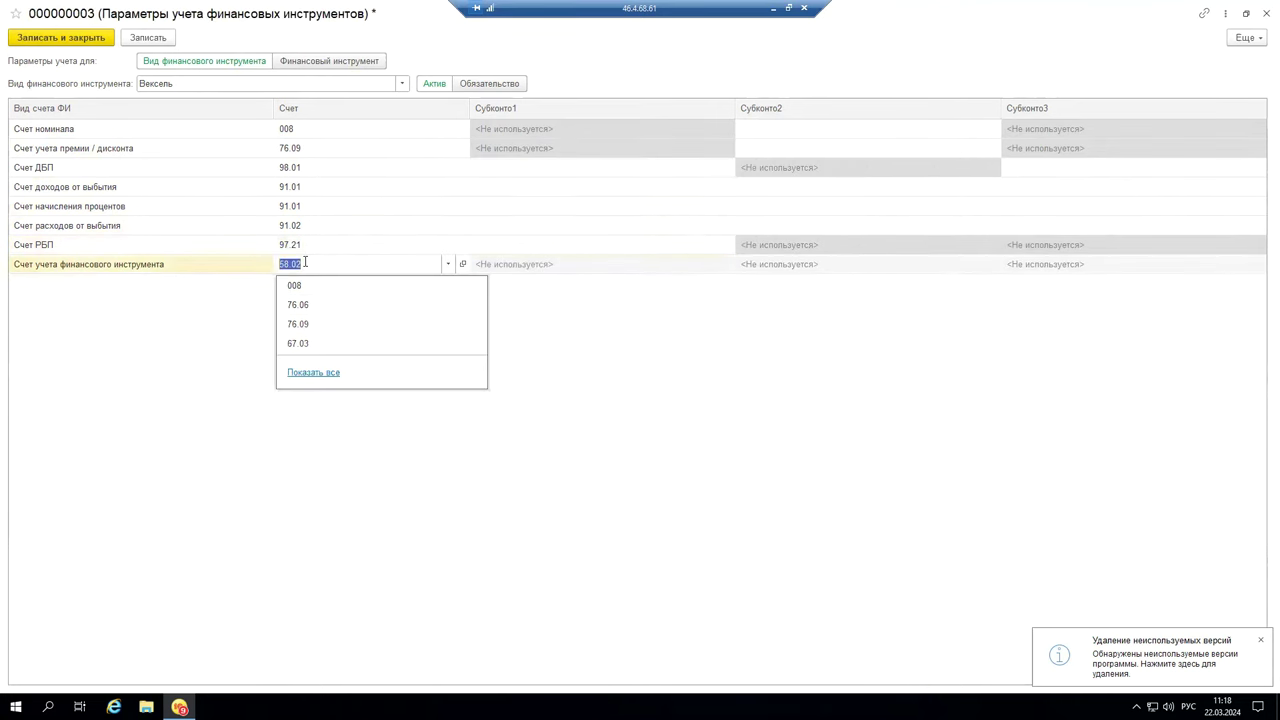
pyautogui.click(316, 372)
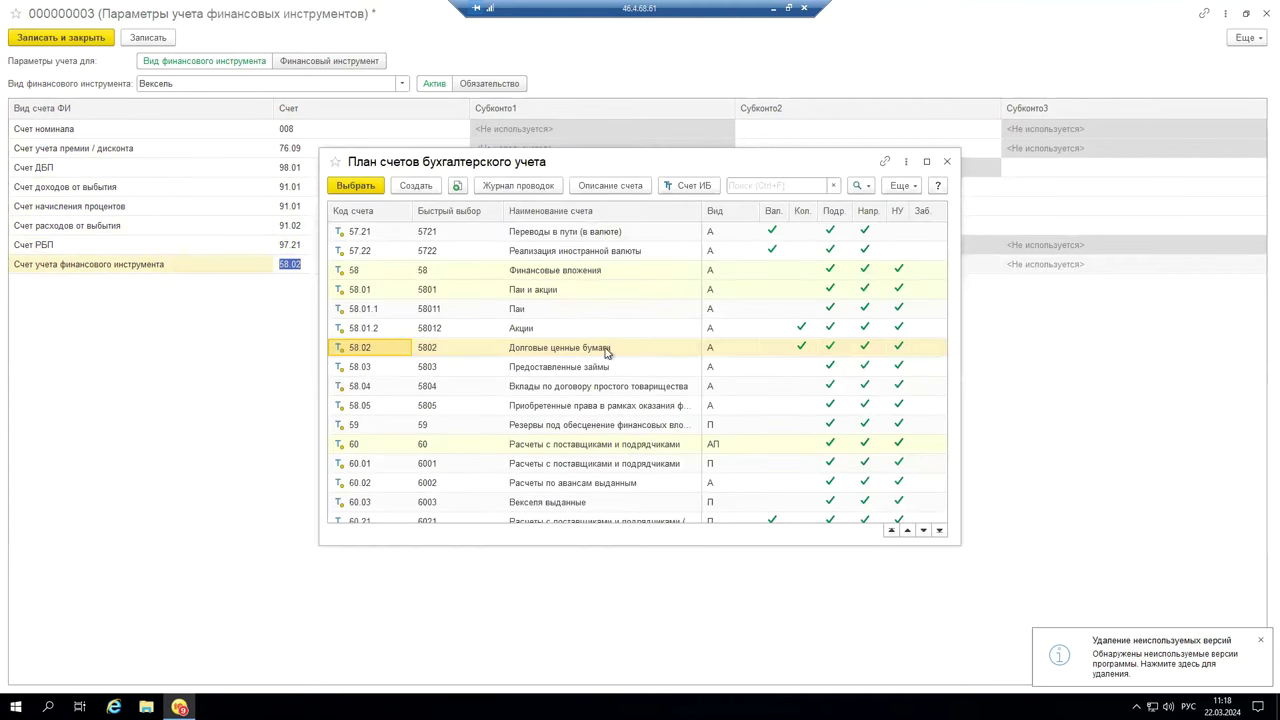
pyautogui.click(947, 161)
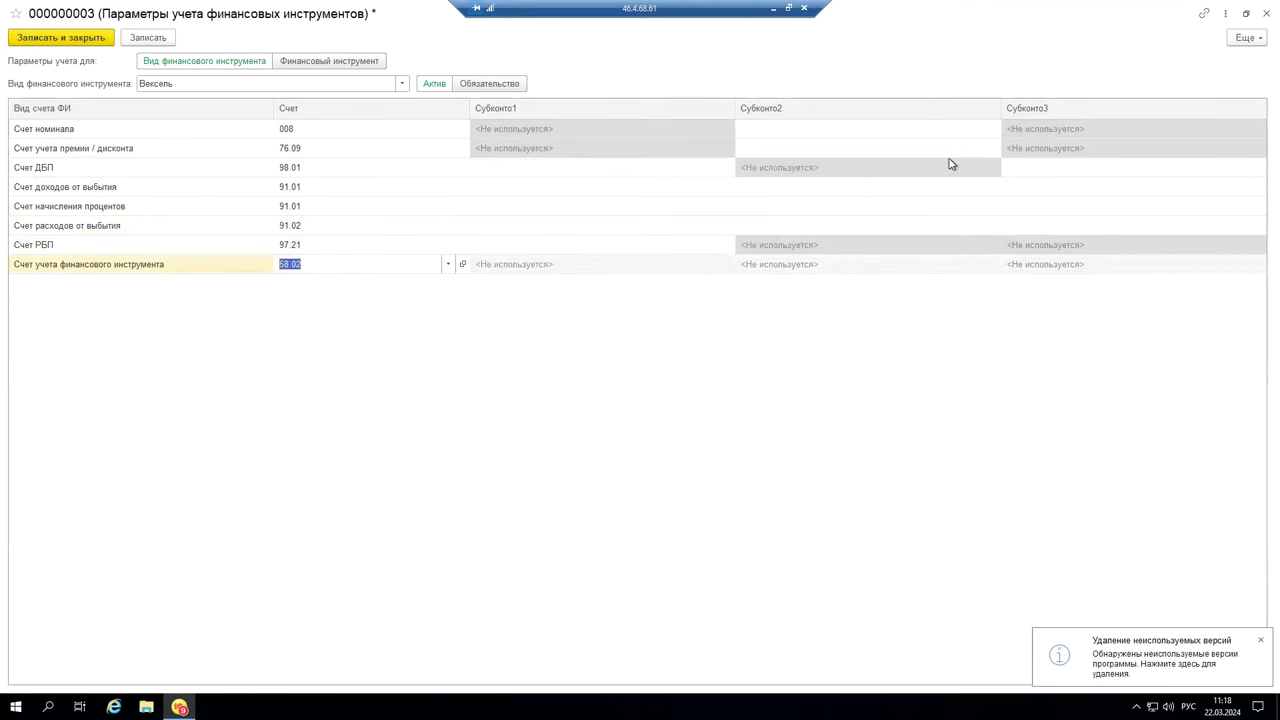
# Step: Browse the Финансовые доходы and Доходы от инвестиций income items for Субконто1 of Счет доходов от выбытия without choosing one, and save and close the record
pyautogui.doubleClick(493, 196)
pyautogui.click(728, 189)
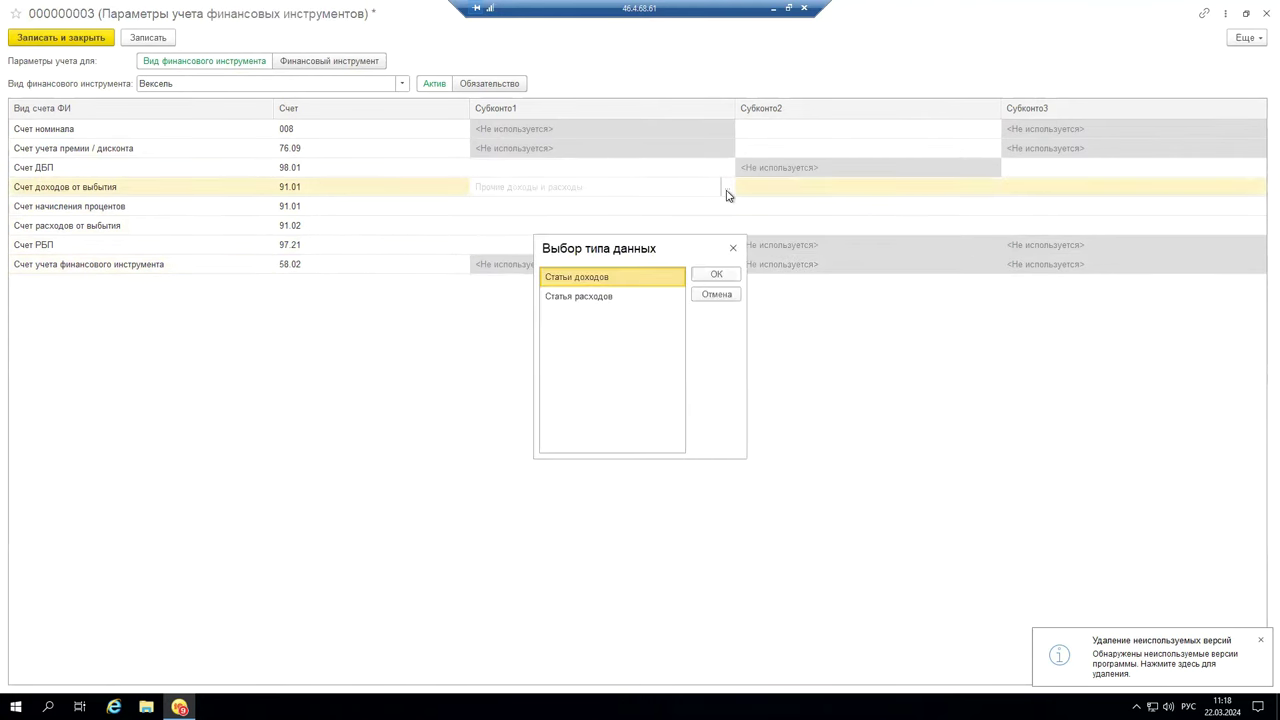
pyautogui.click(711, 278)
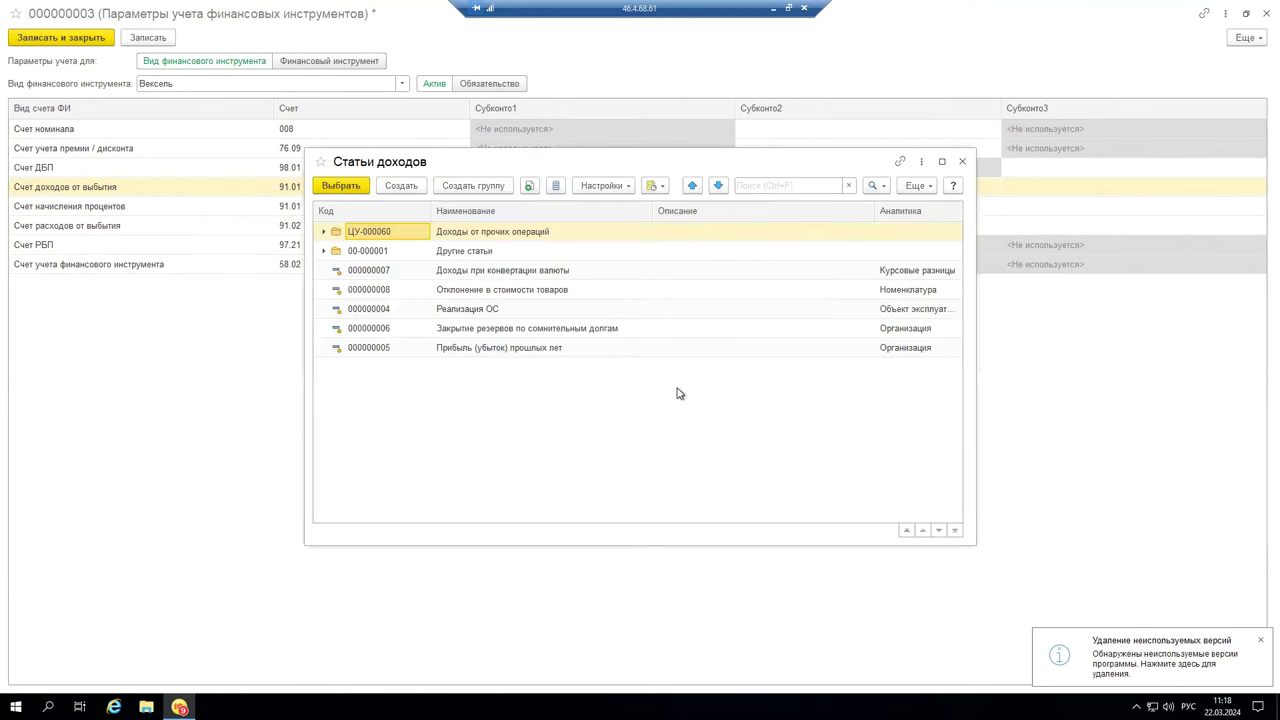
pyautogui.click(323, 251)
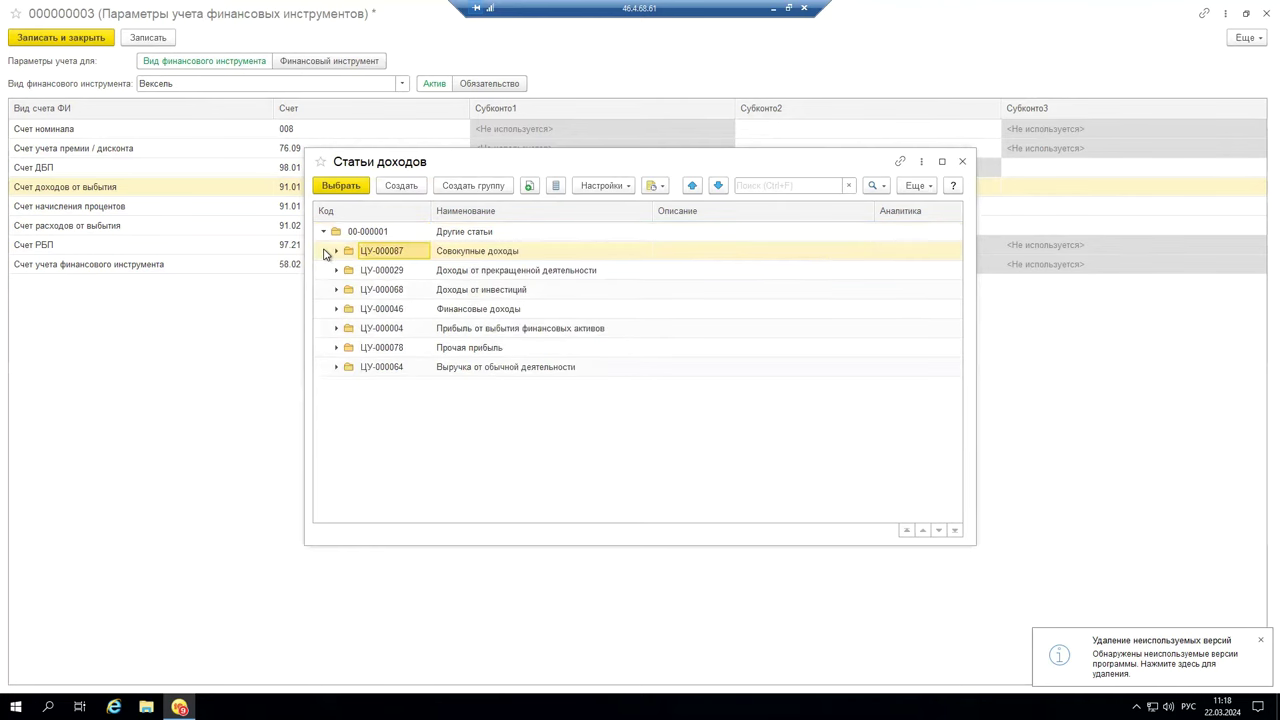
pyautogui.doubleClick(337, 309)
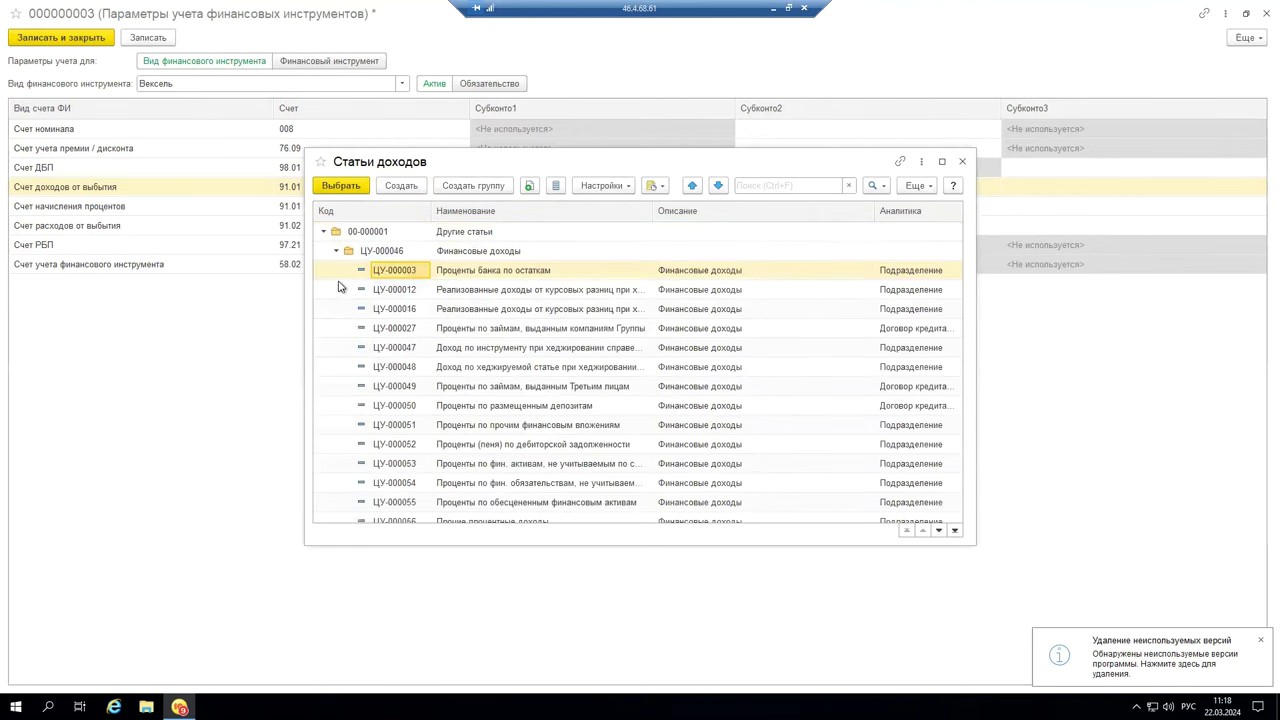
pyautogui.click(336, 255)
pyautogui.doubleClick(341, 290)
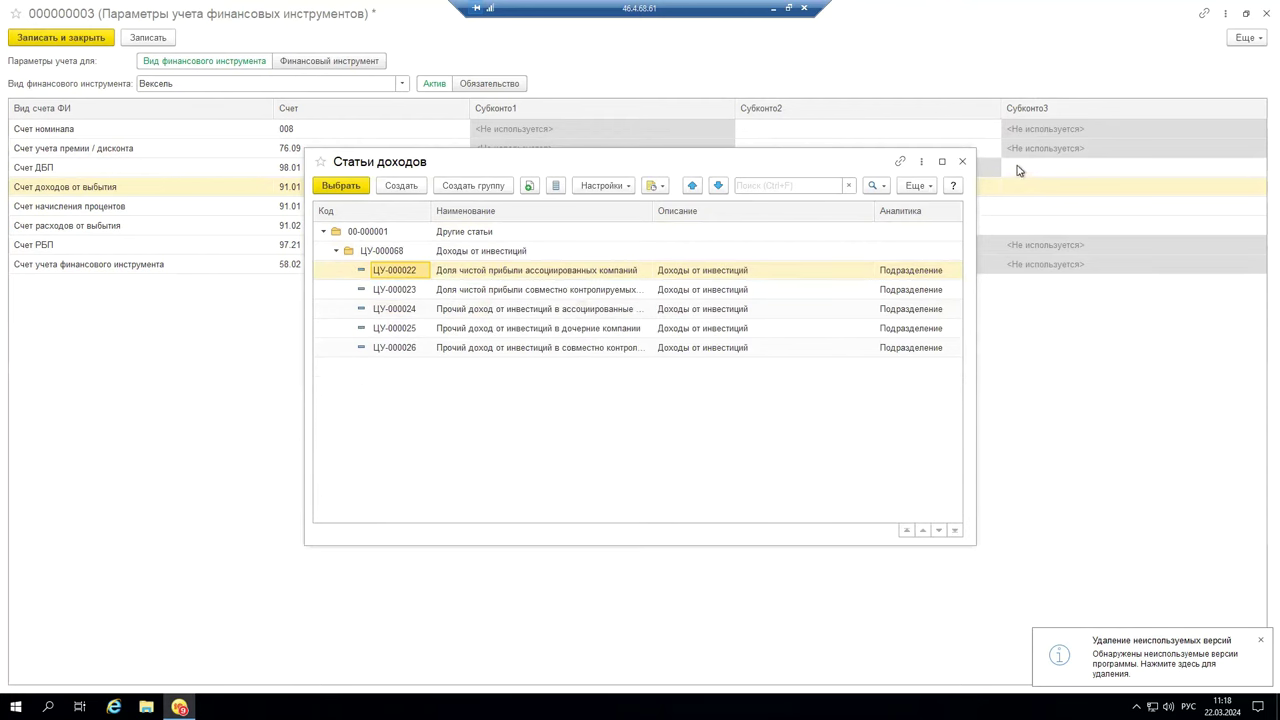
pyautogui.click(958, 163)
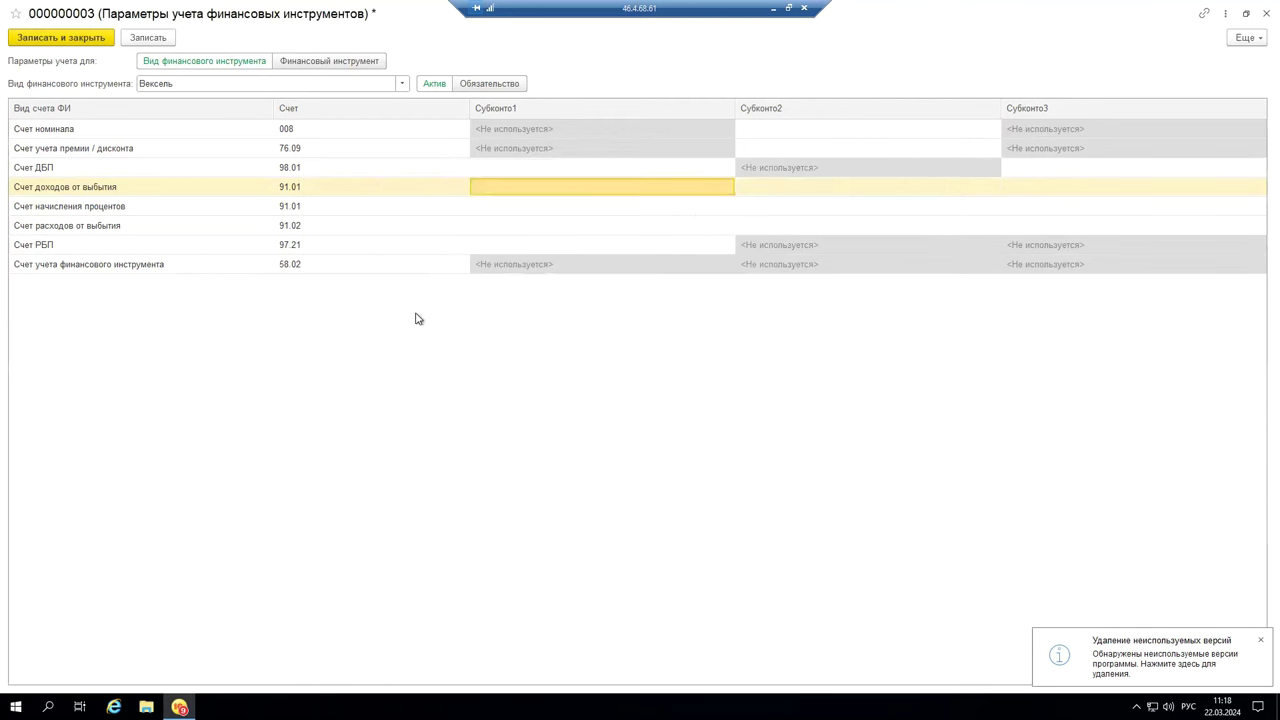
pyautogui.click(56, 40)
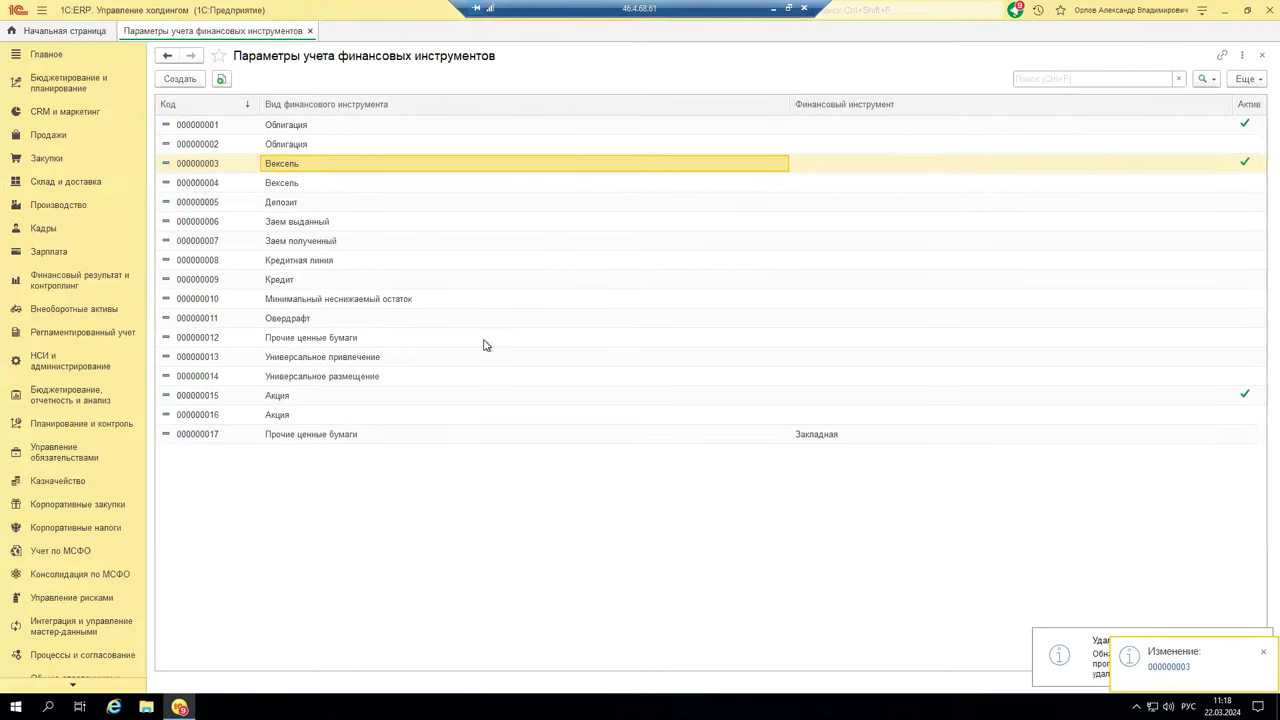
# Step: View the liability and the asset accounting parameters for Вексель one after the other, closing each without changes
pyautogui.doubleClick(291, 186)
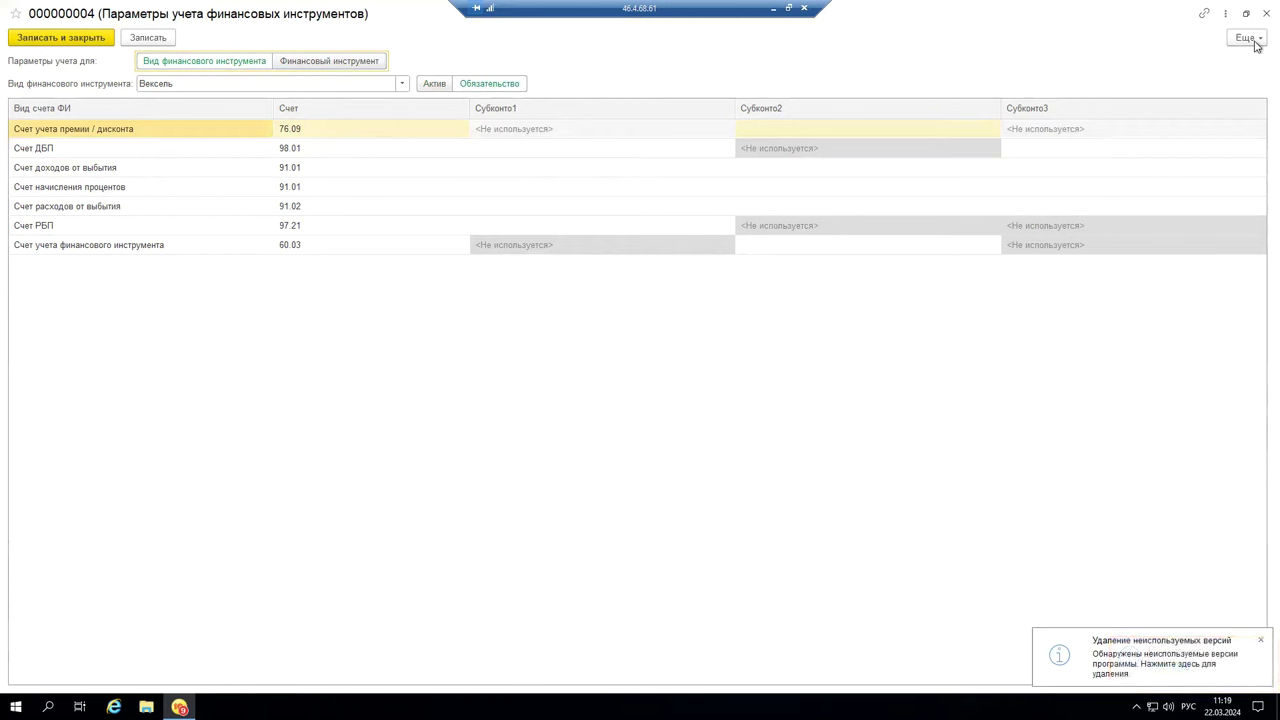
pyautogui.click(1265, 13)
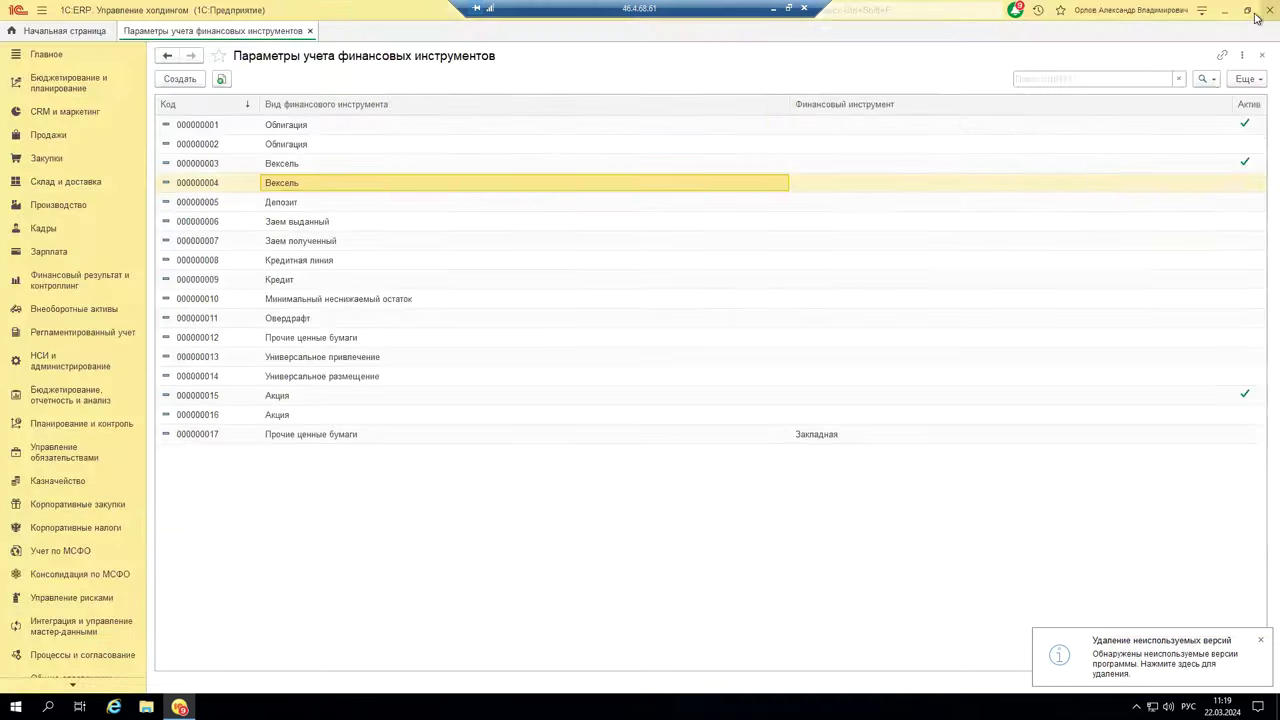
pyautogui.doubleClick(322, 165)
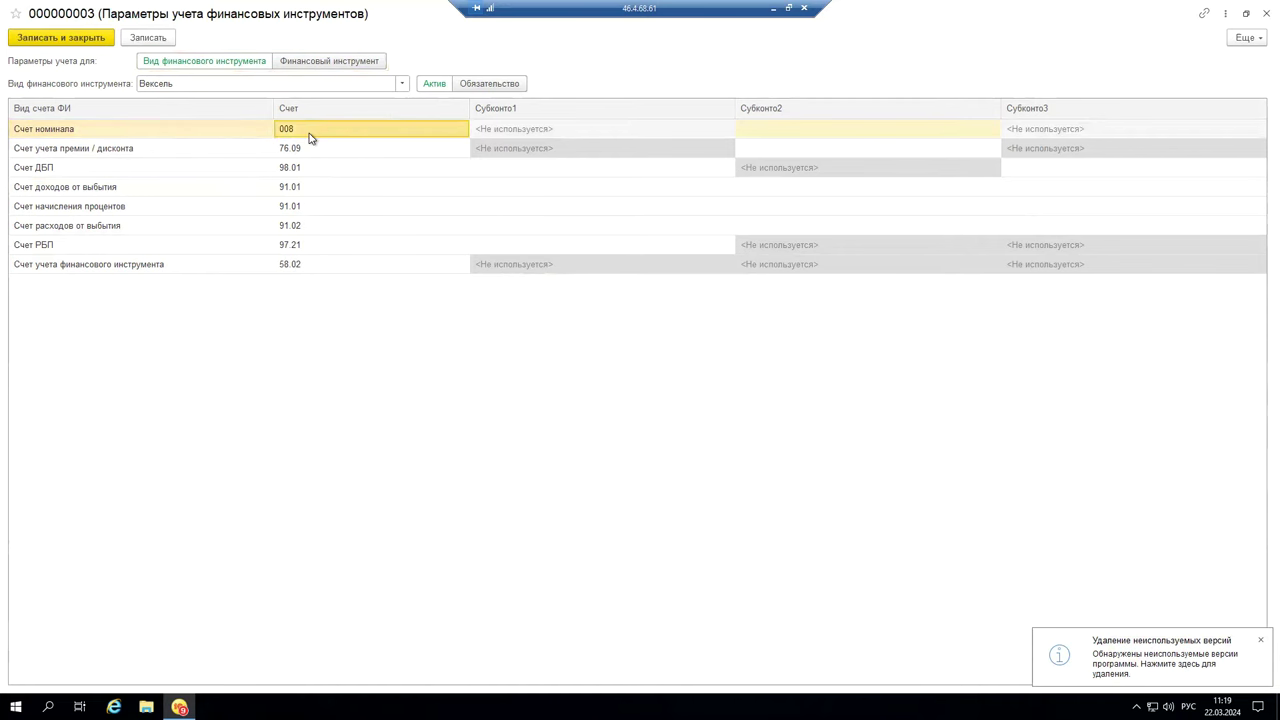
pyautogui.click(1265, 12)
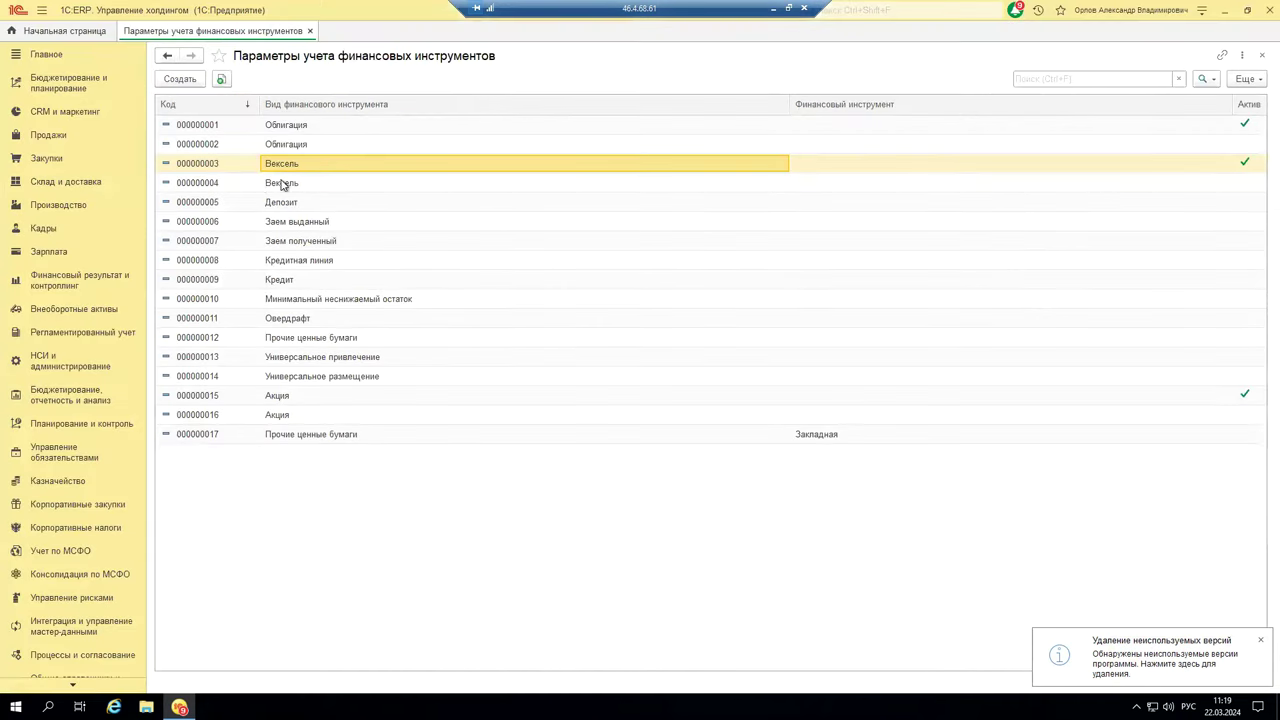
# Step: In the liability Вексель parameters, view the account for Счет учета финансового инструмента in the chart of accounts, without changing it
pyautogui.doubleClick(278, 184)
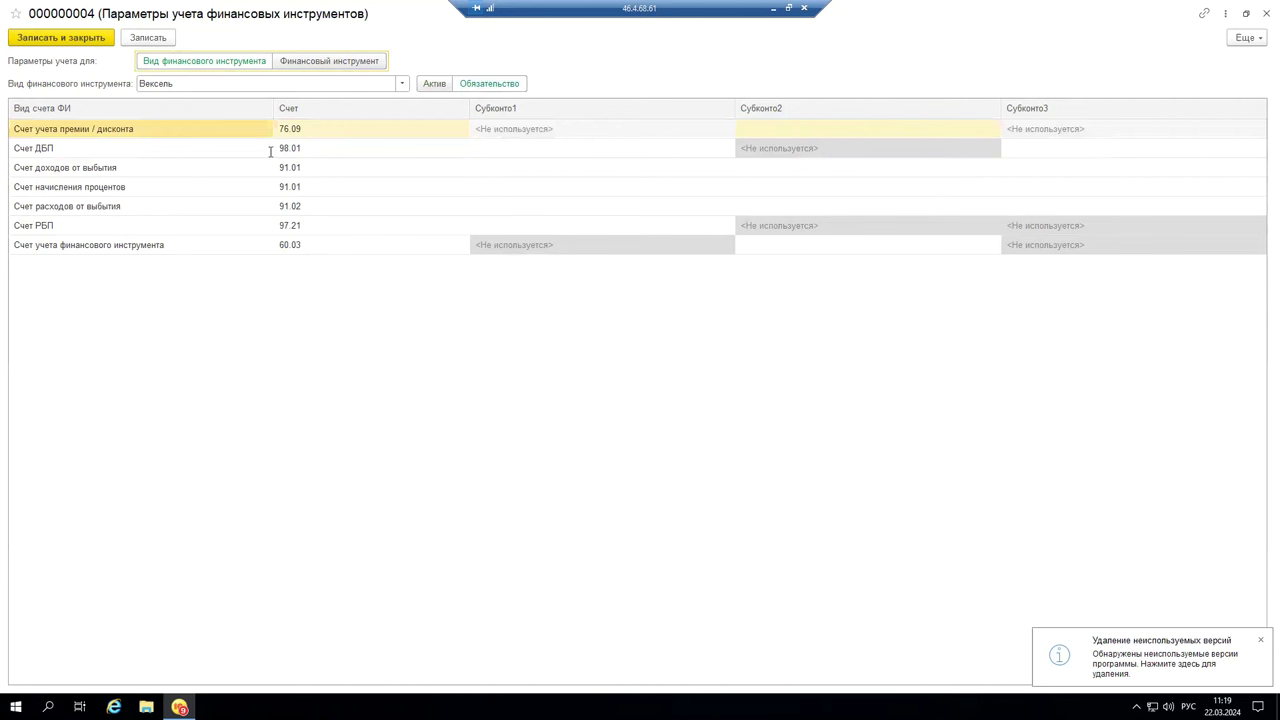
pyautogui.click(298, 250)
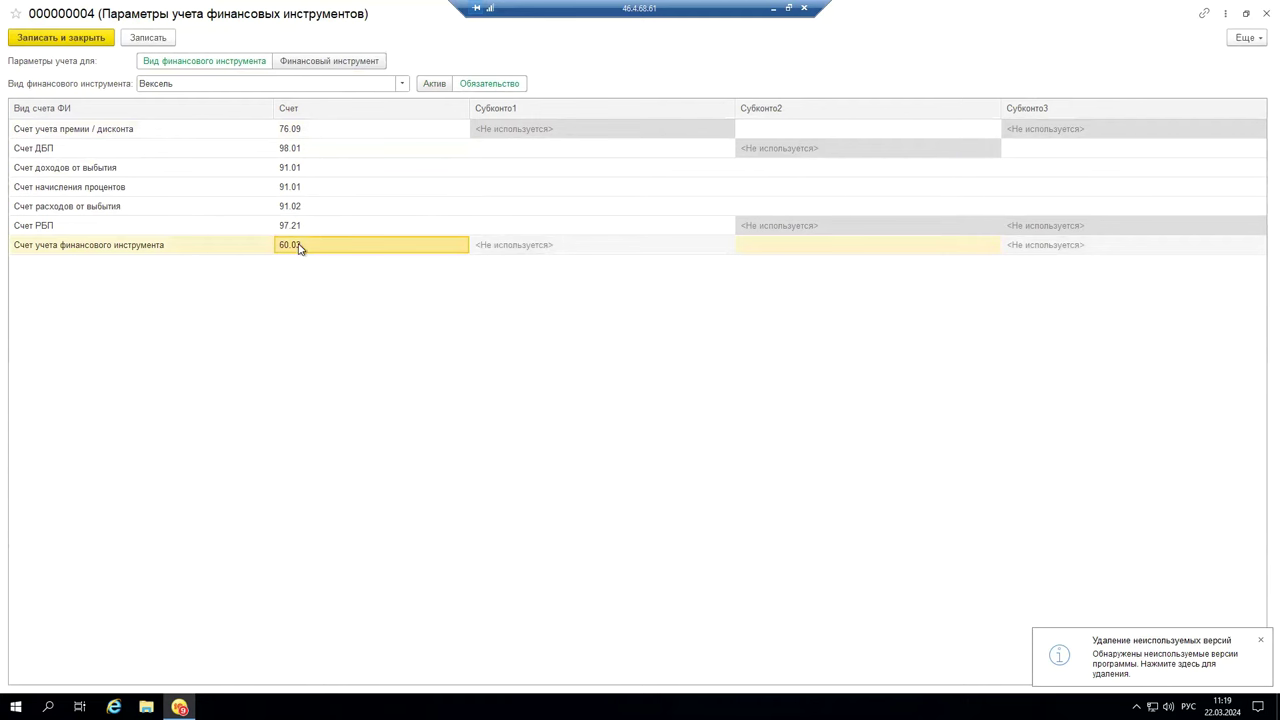
pyautogui.click(299, 249)
pyautogui.click(308, 354)
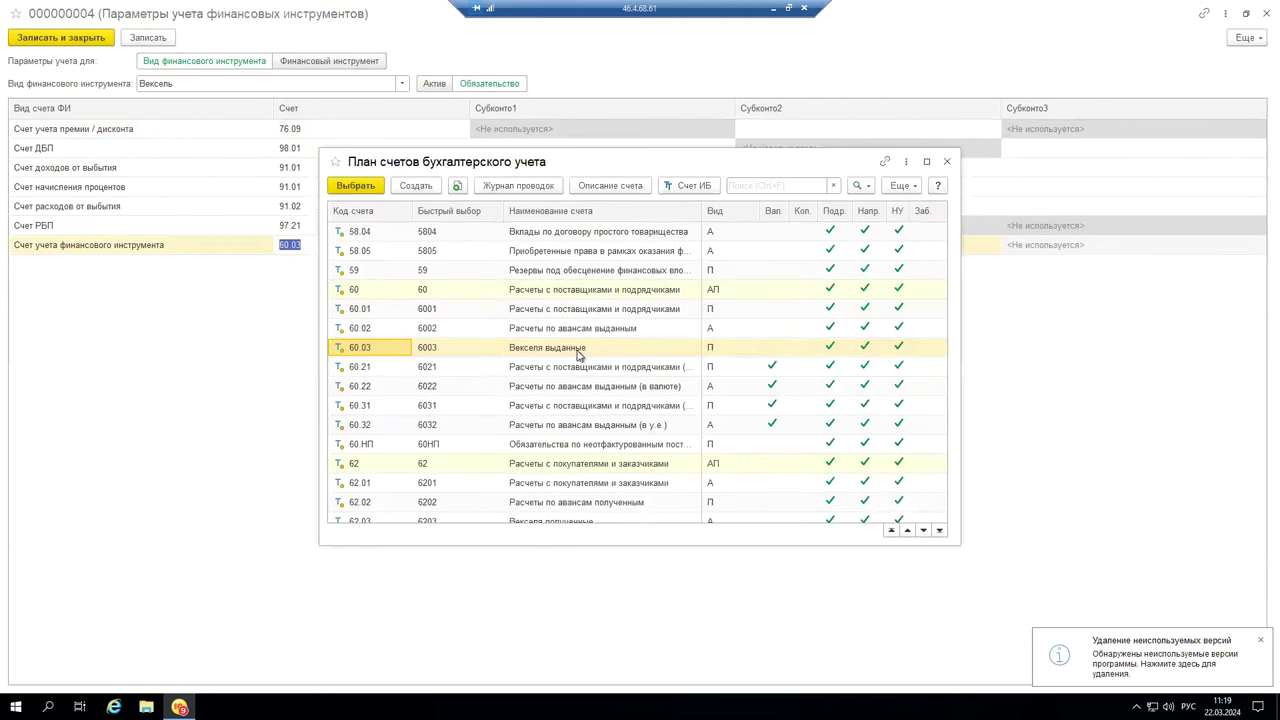
pyautogui.click(577, 352)
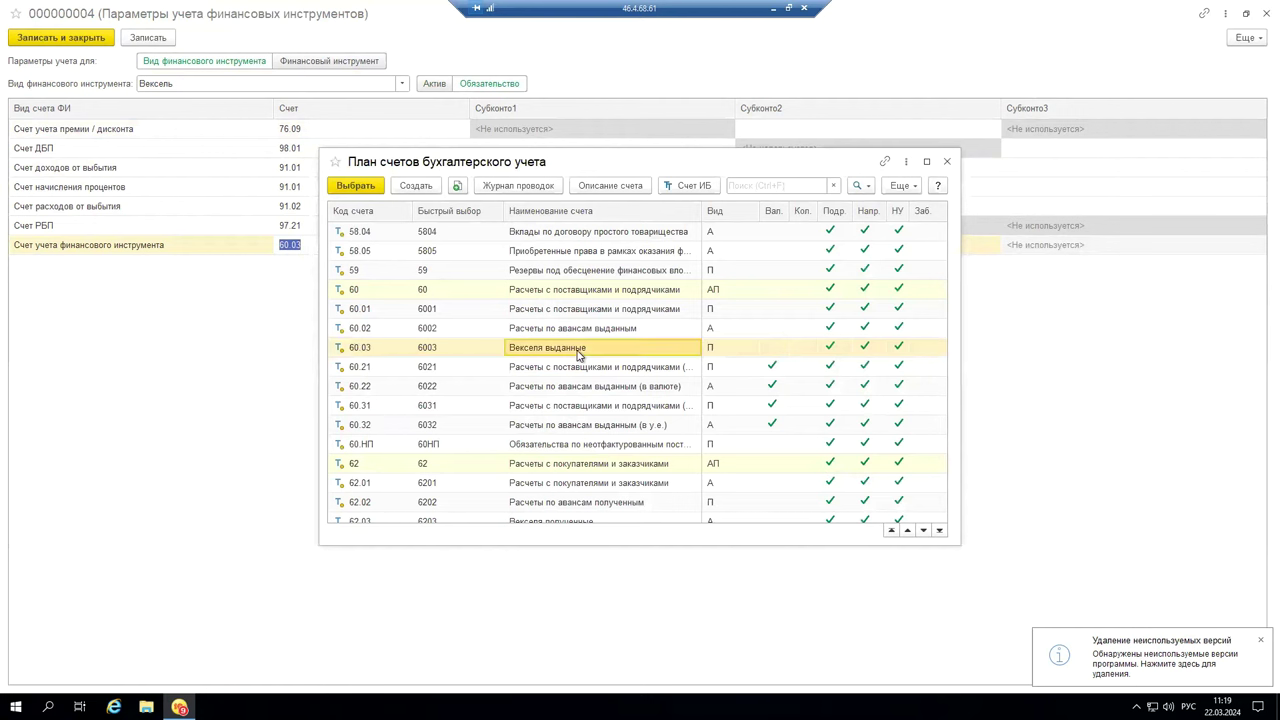
pyautogui.click(948, 163)
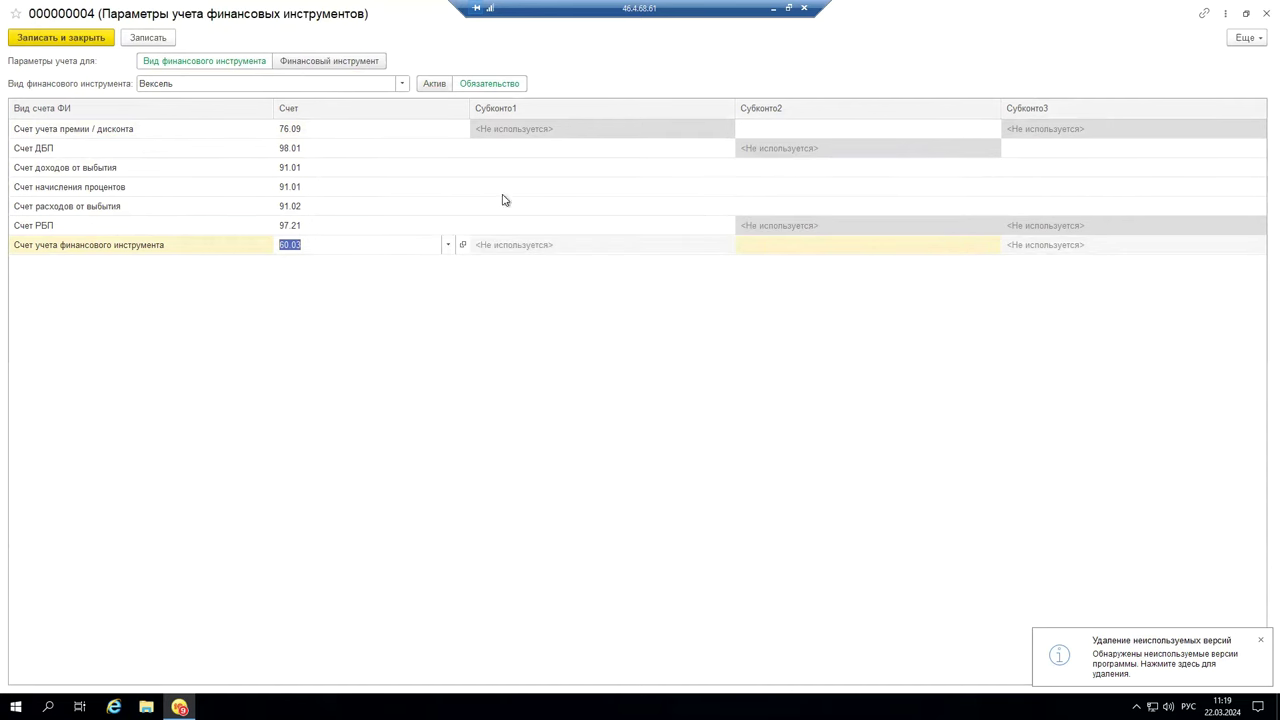
pyautogui.click(349, 322)
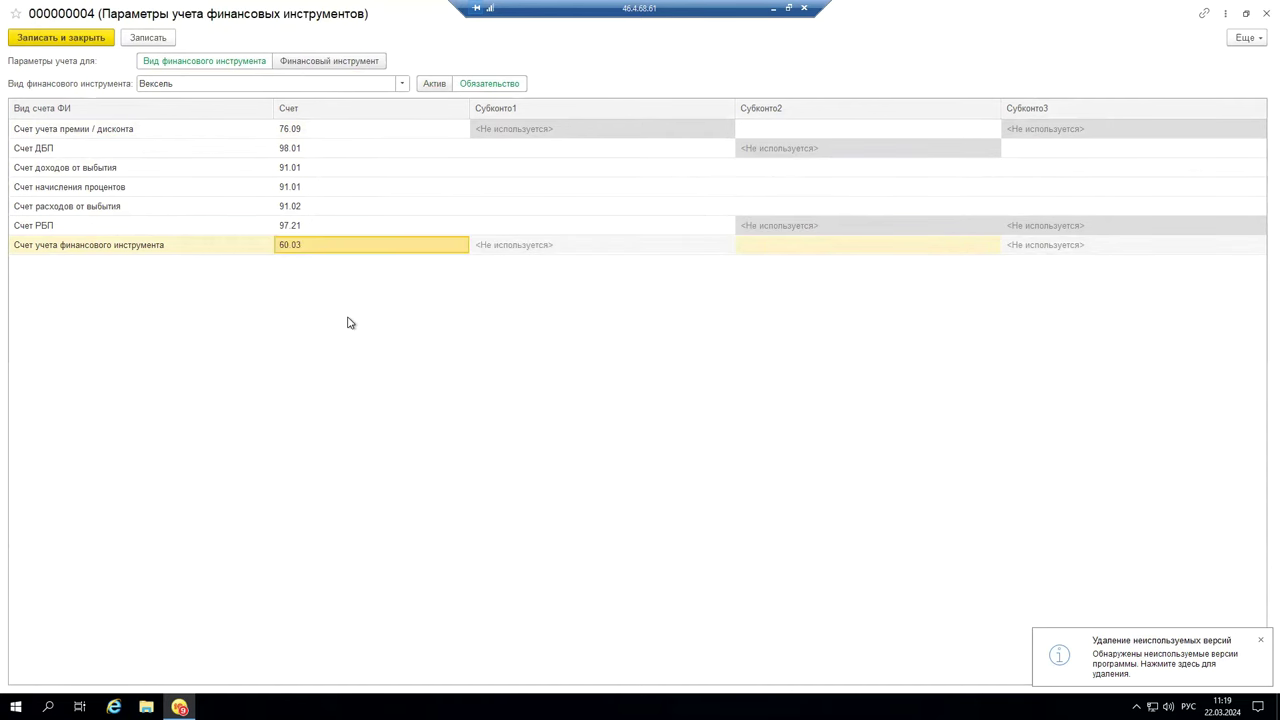
# Step: Switch the liability Вексель parameters to a specific financial instrument, choose the security Вексель простой, and close the record without saving
pyautogui.click(308, 132)
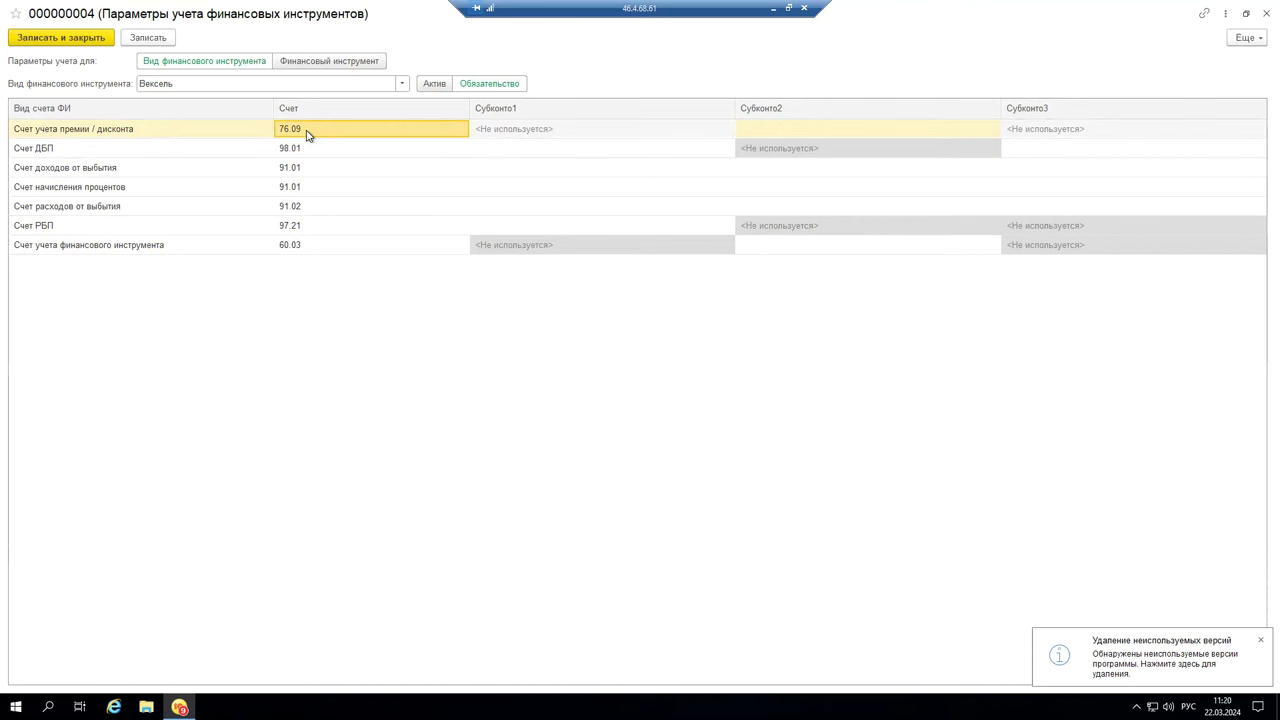
pyautogui.click(328, 61)
pyautogui.click(378, 86)
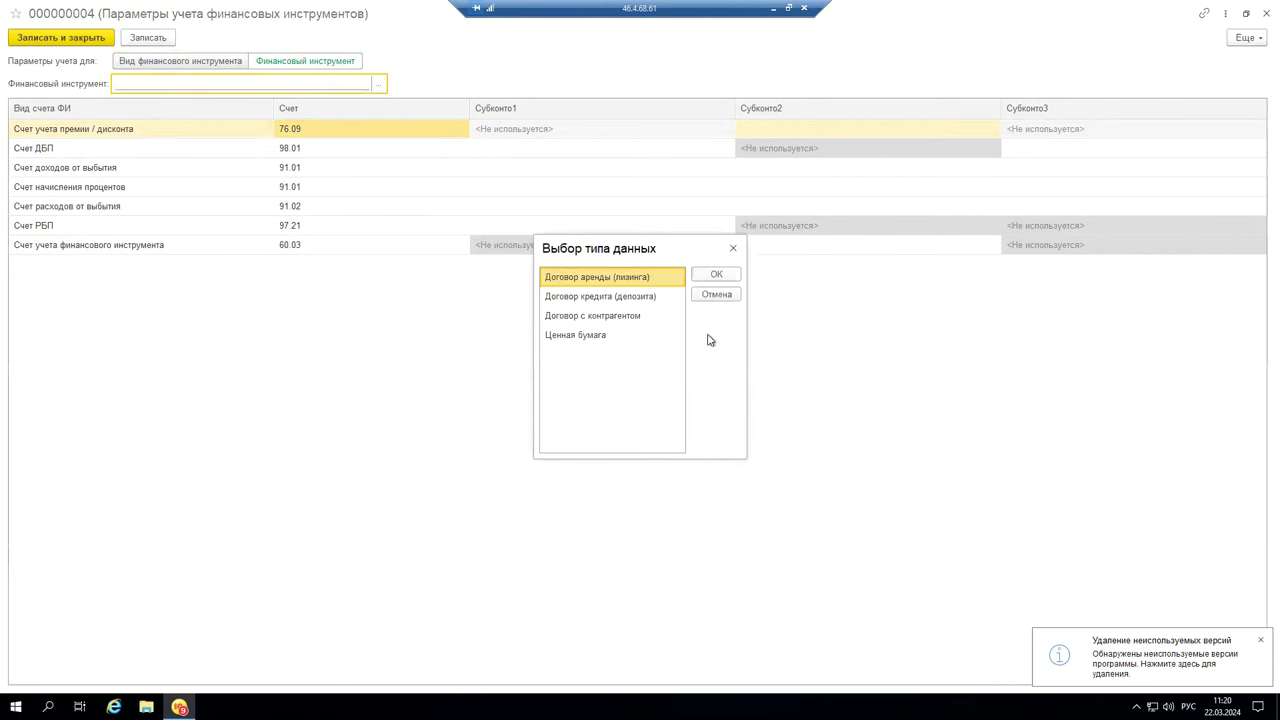
pyautogui.doubleClick(590, 335)
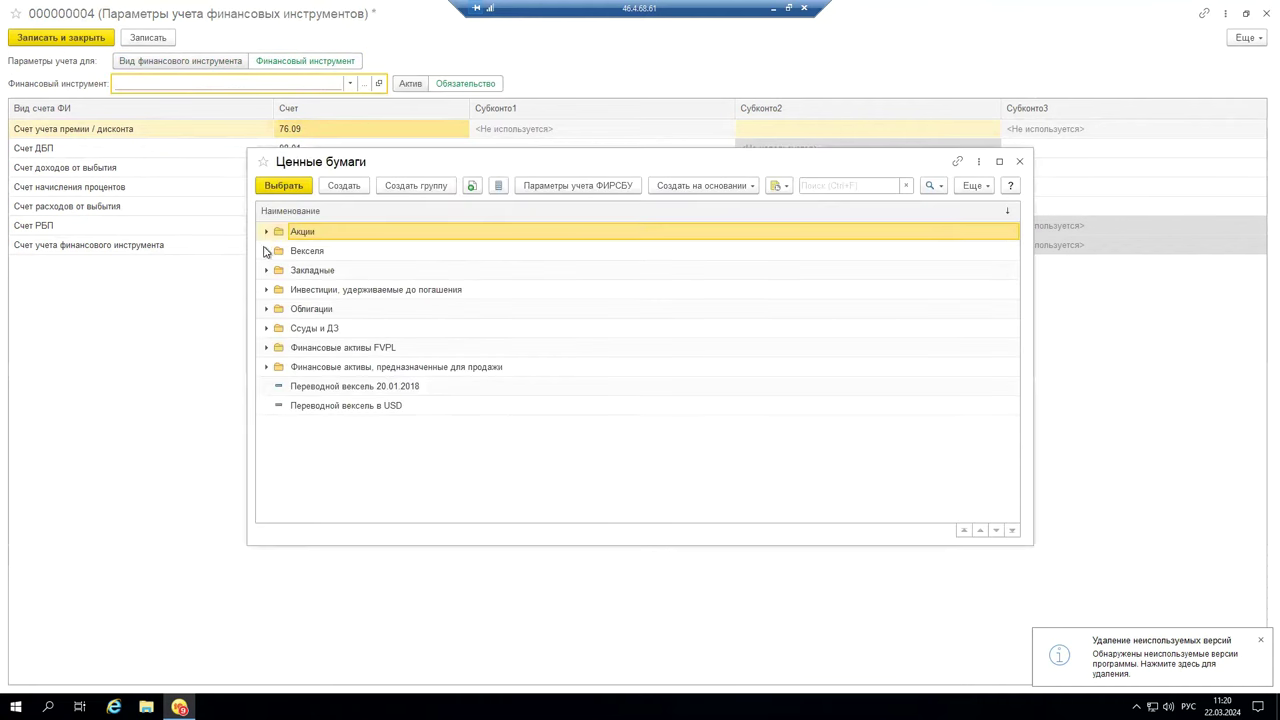
pyautogui.click(265, 252)
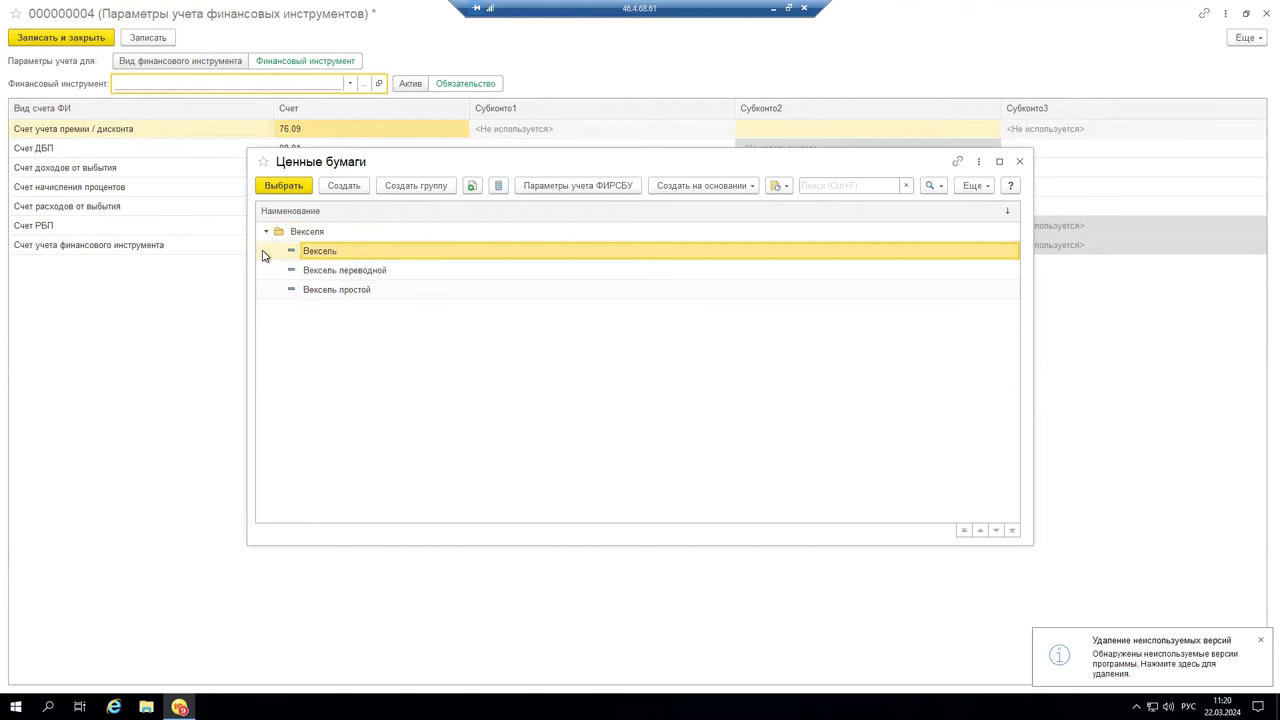
pyautogui.click(362, 292)
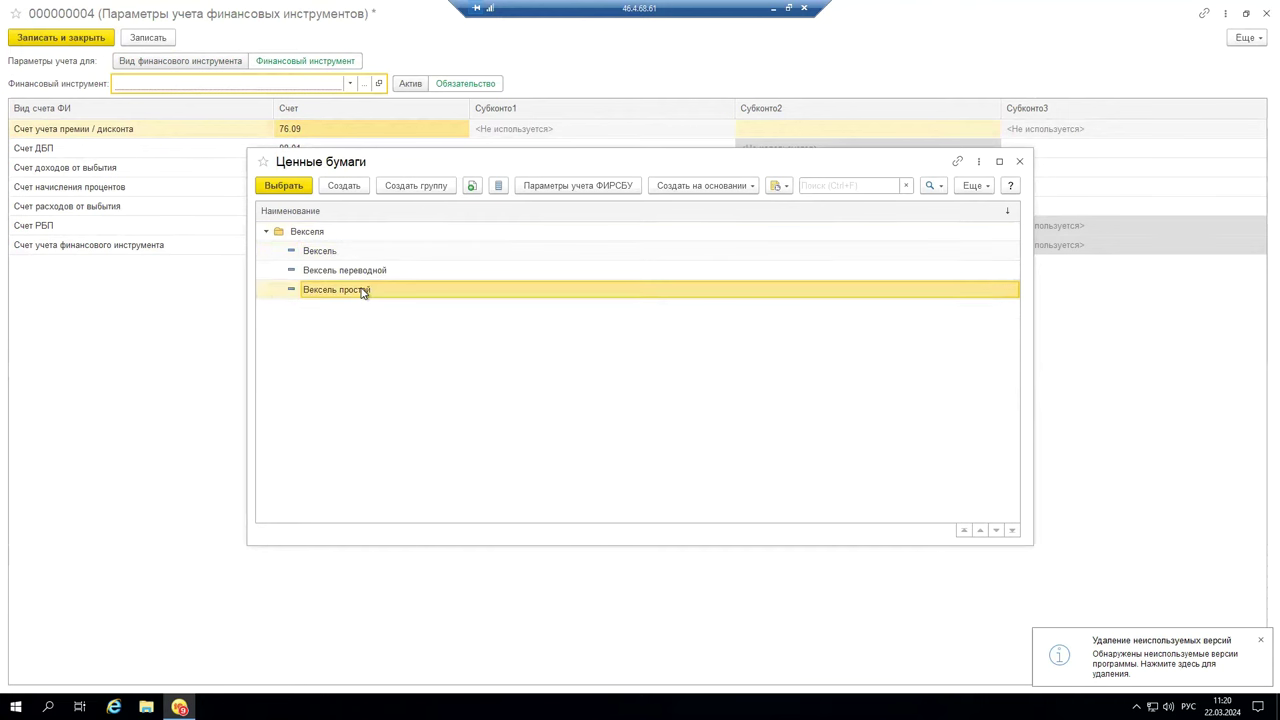
pyautogui.doubleClick(362, 292)
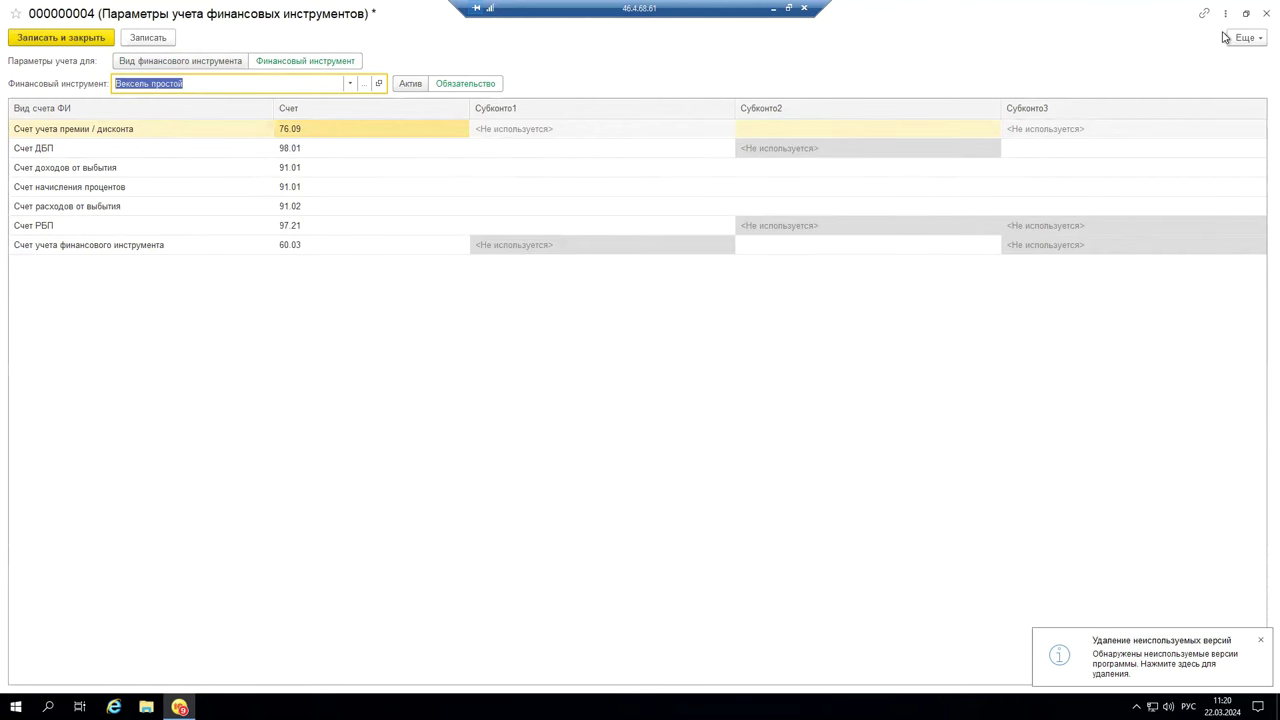
pyautogui.click(1262, 14)
pyautogui.click(686, 381)
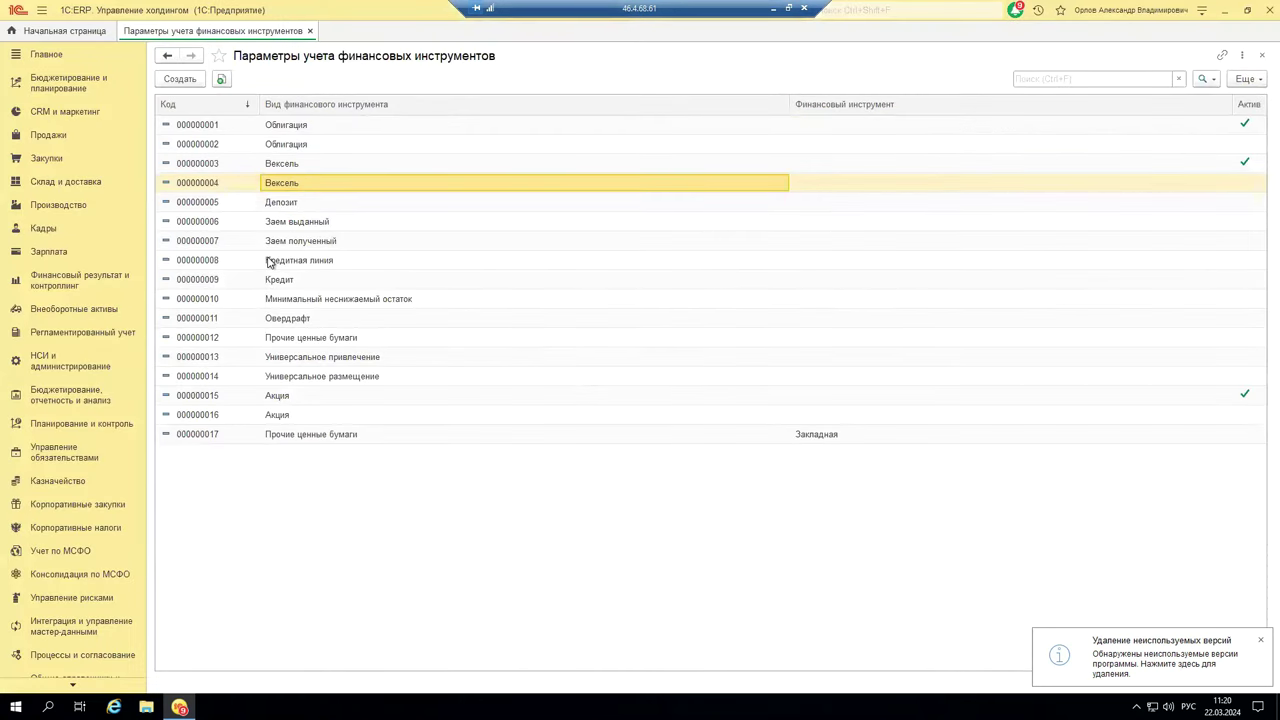
# Step: Open the asset parameters for Облигация and view the account for Счет расхода от переоценки in the chart of accounts, without changing it
pyautogui.click(298, 126)
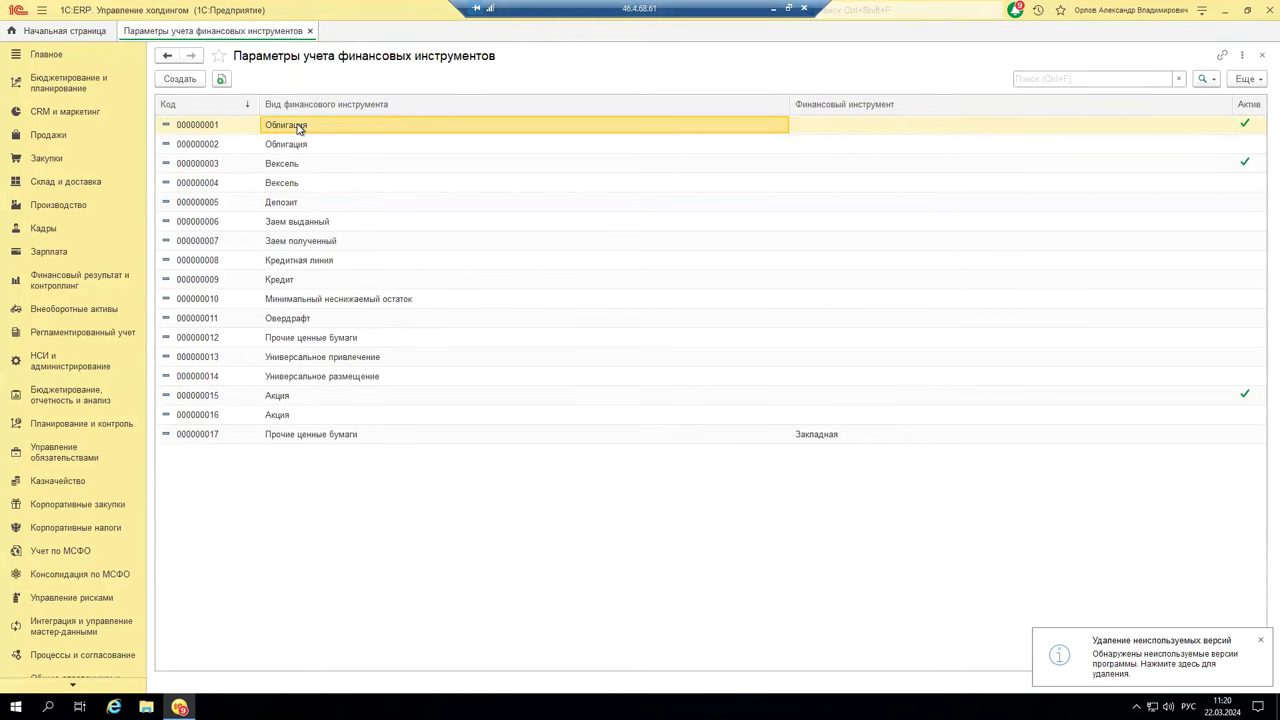
pyautogui.doubleClick(298, 126)
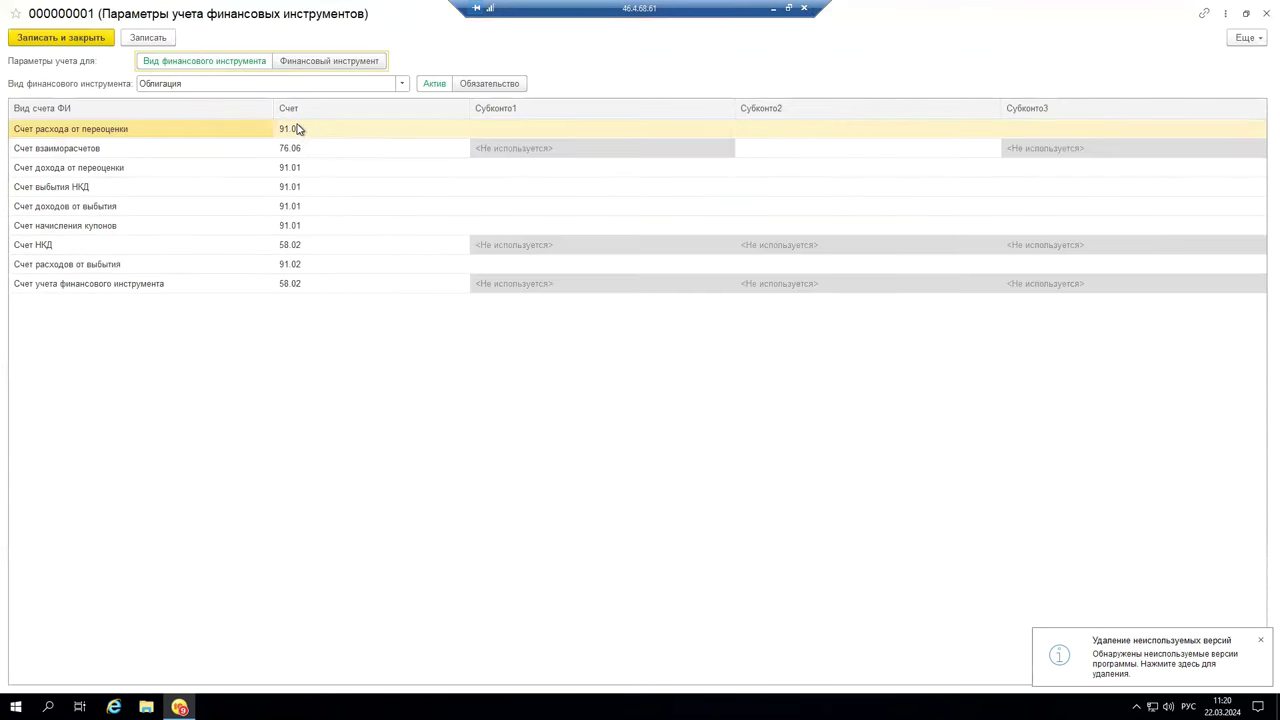
pyautogui.click(312, 286)
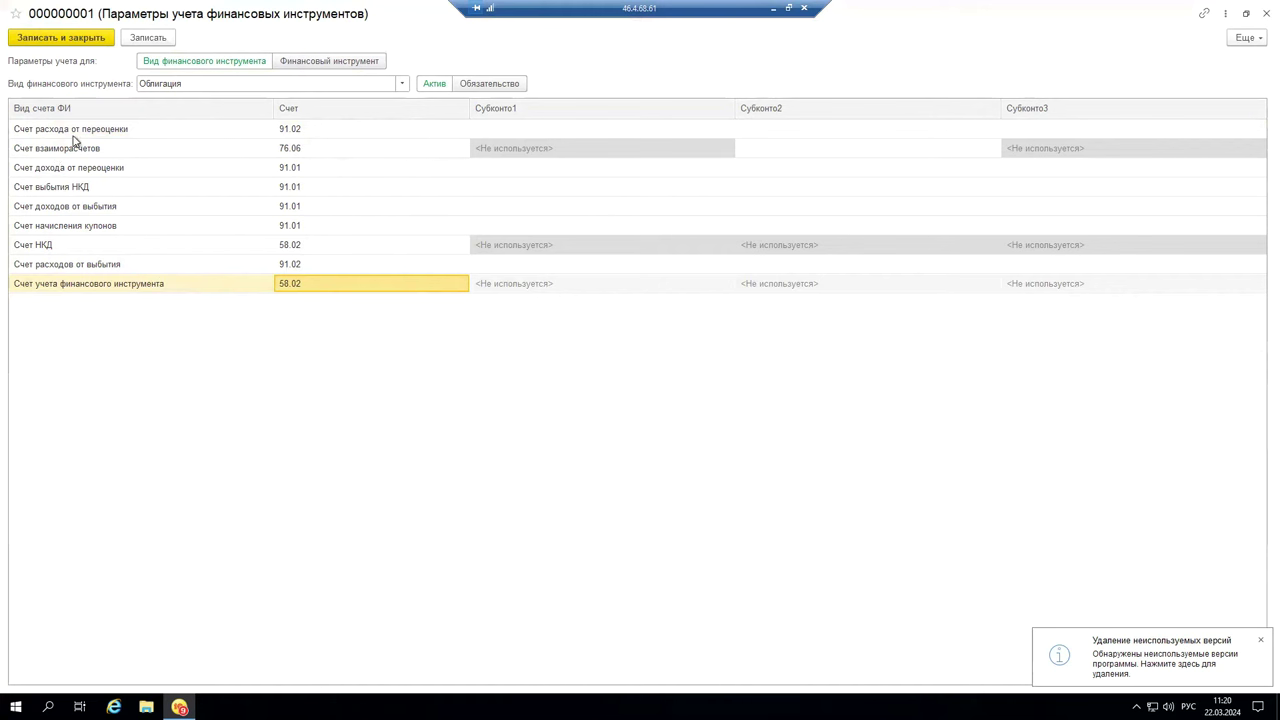
pyautogui.click(333, 132)
pyautogui.click(333, 132)
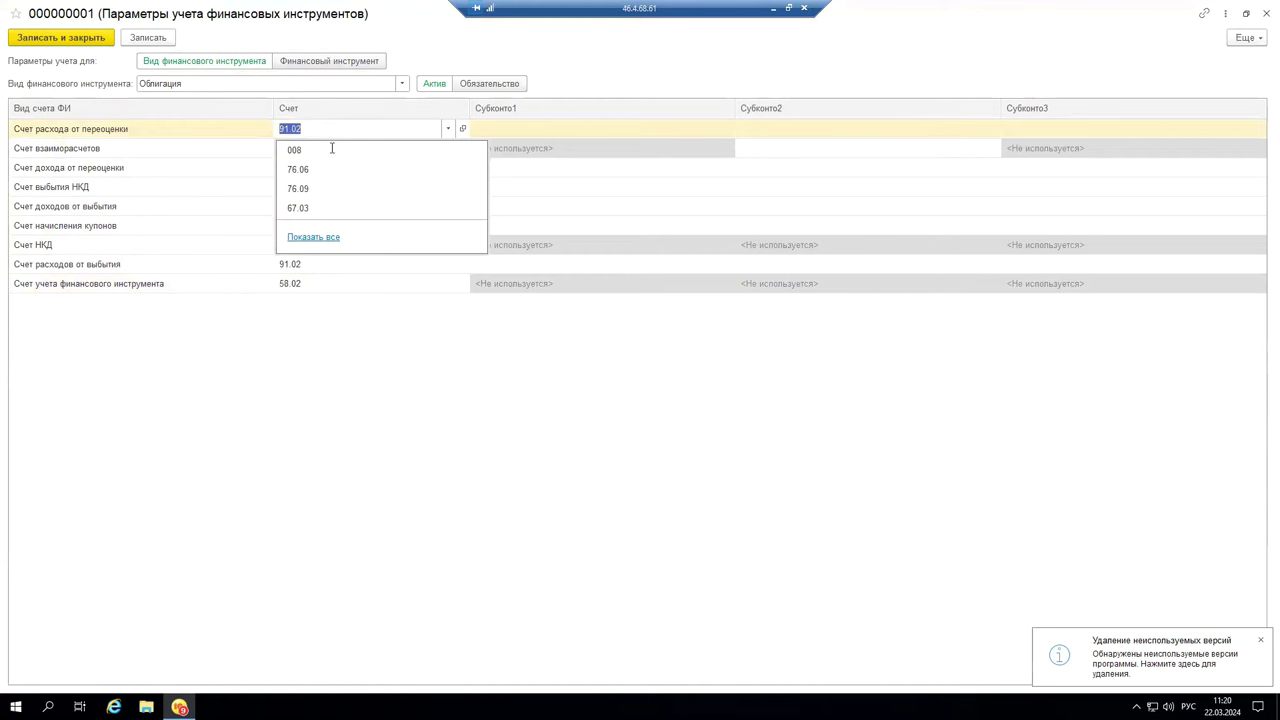
pyautogui.click(313, 237)
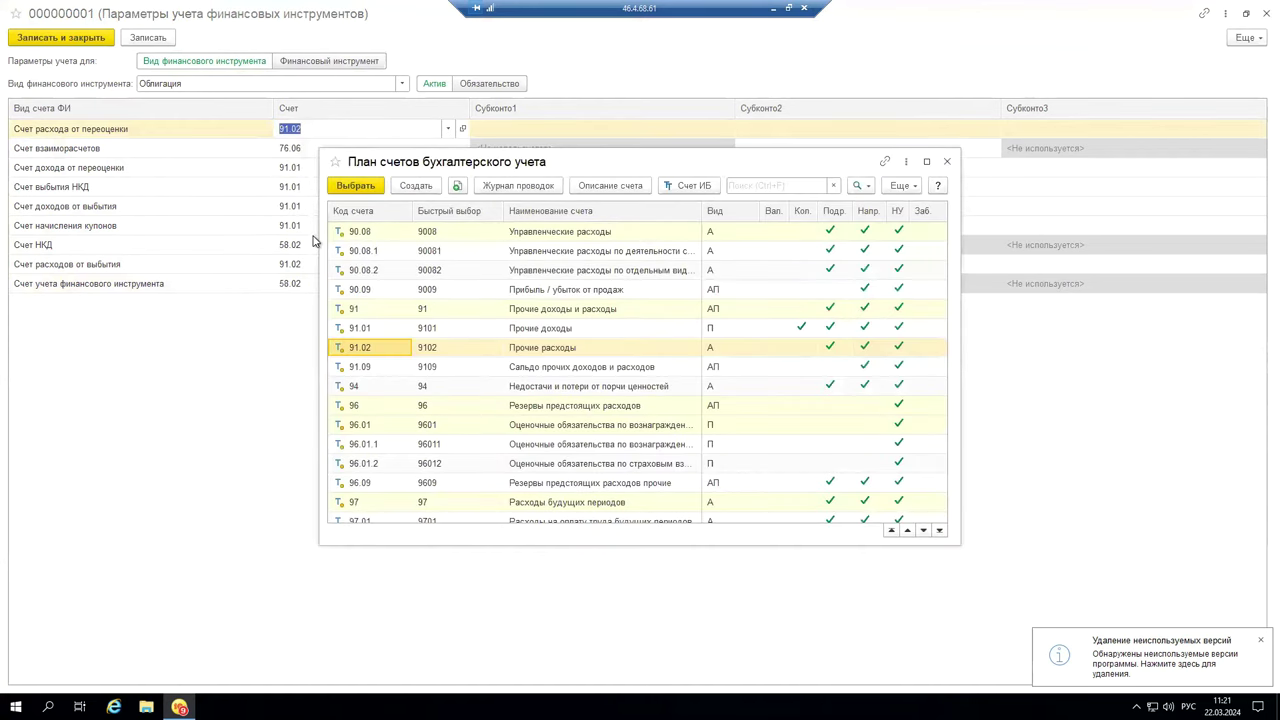
pyautogui.click(947, 161)
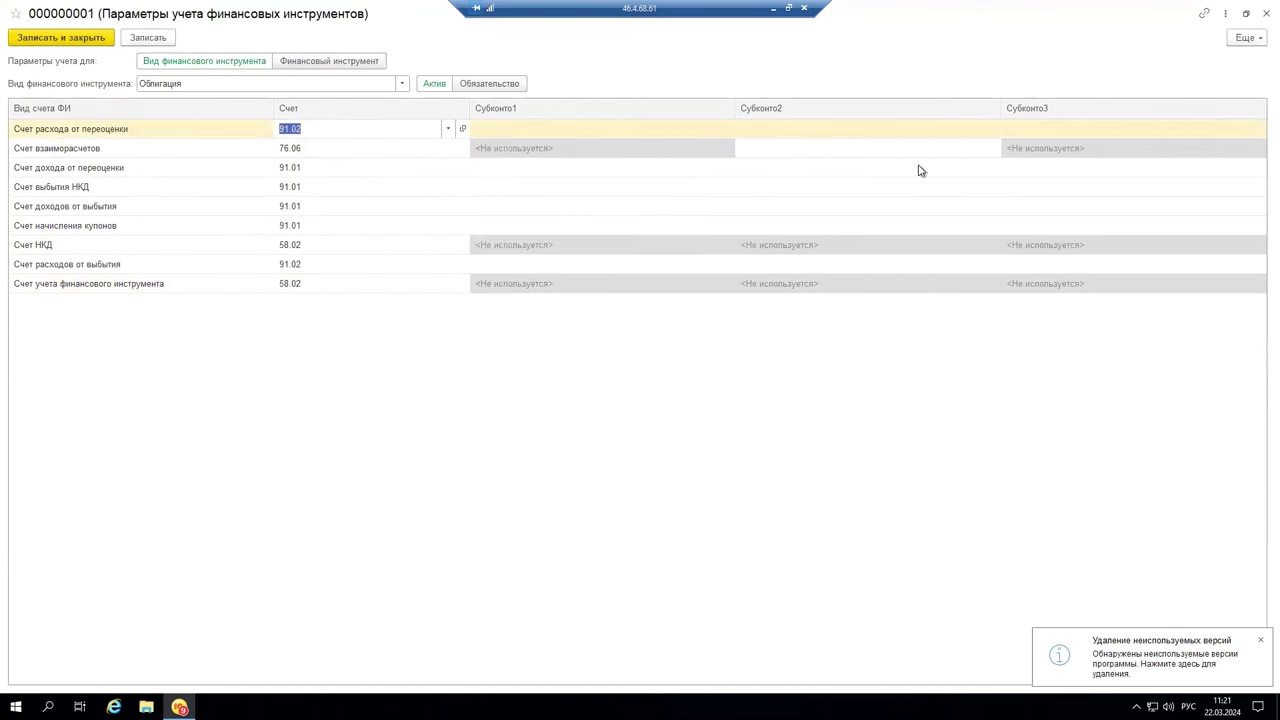
# Step: Set Субконто1 of Счет расхода от переоценки to the expense item Ценные бумаги
pyautogui.click(497, 130)
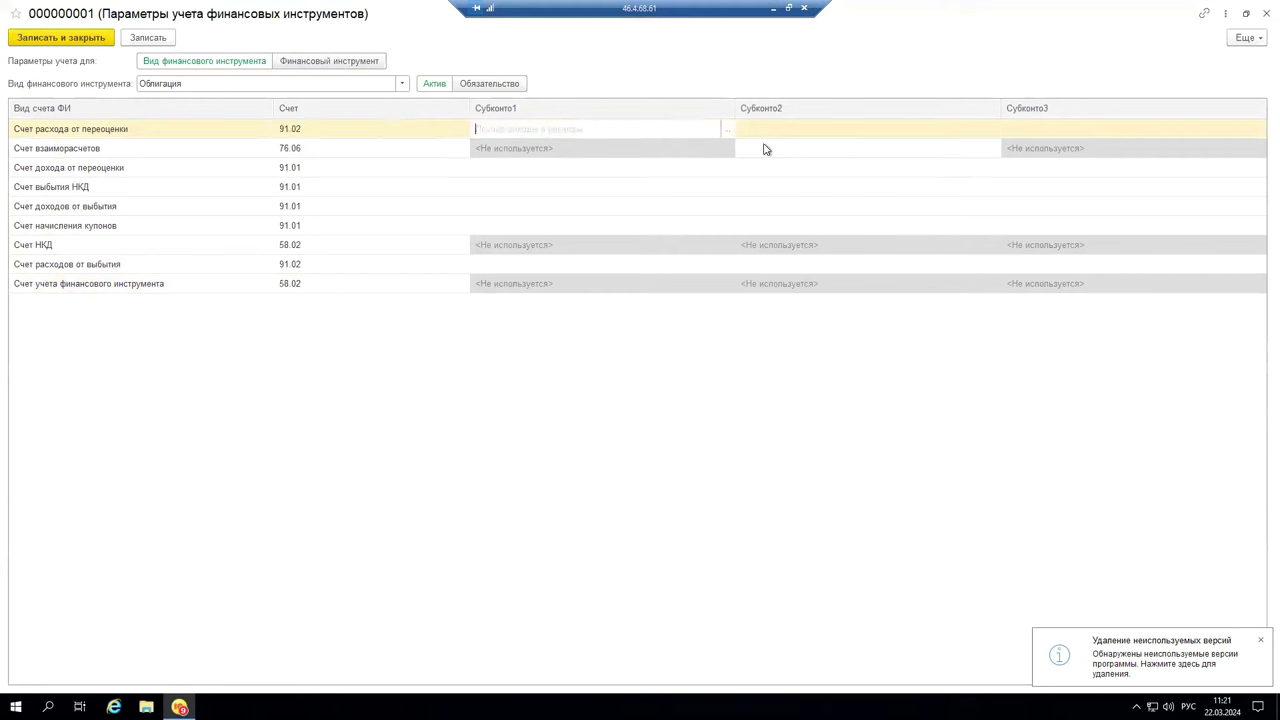
pyautogui.click(728, 129)
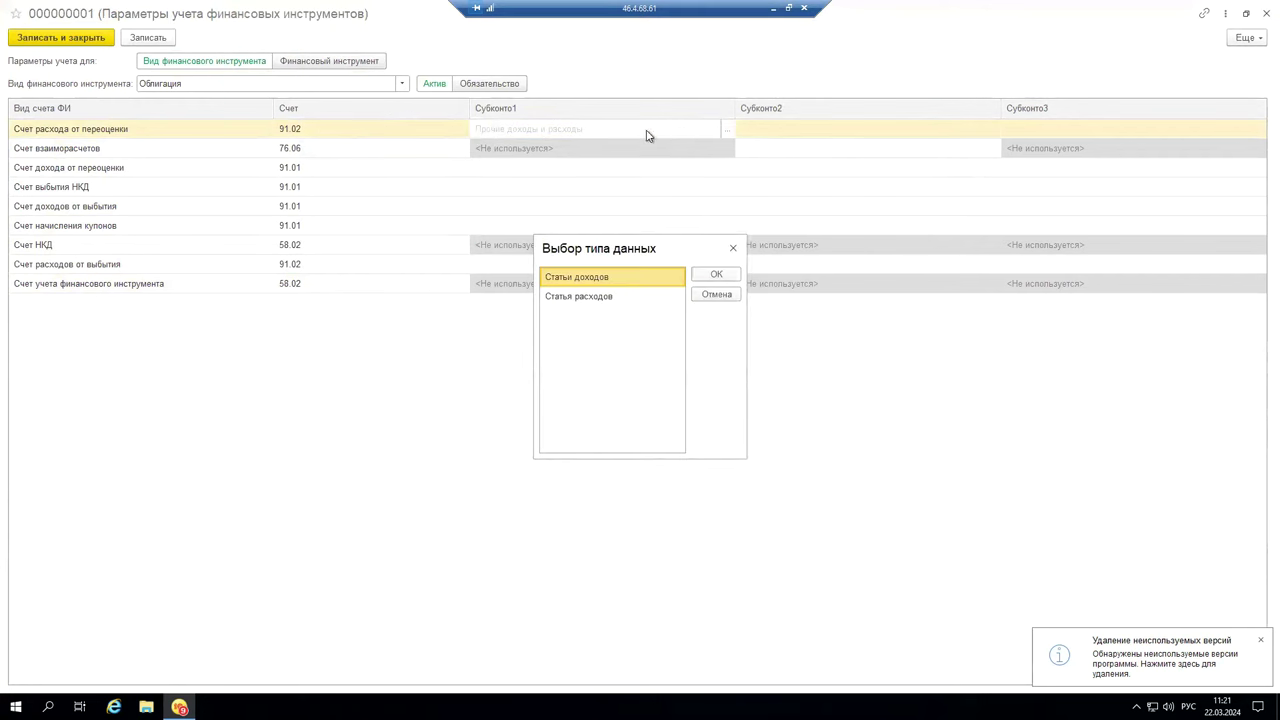
pyautogui.doubleClick(595, 298)
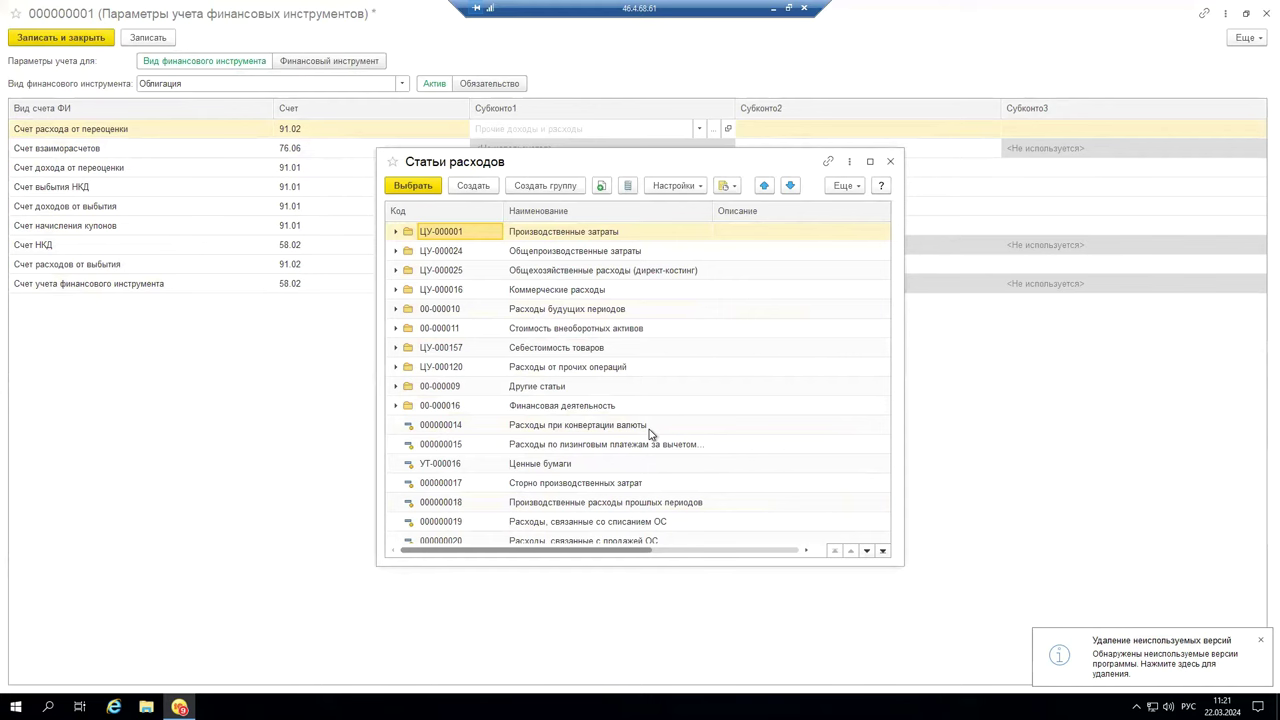
pyautogui.doubleClick(548, 464)
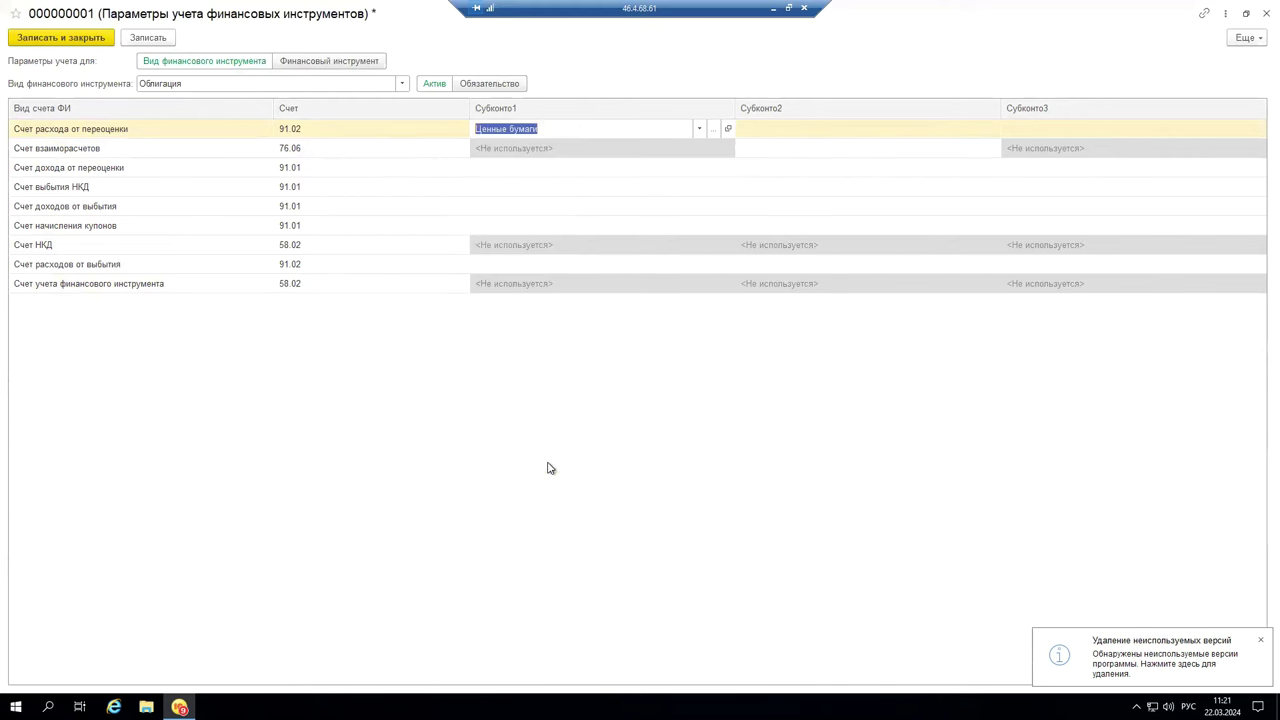
pyautogui.click(640, 210)
pyautogui.click(508, 135)
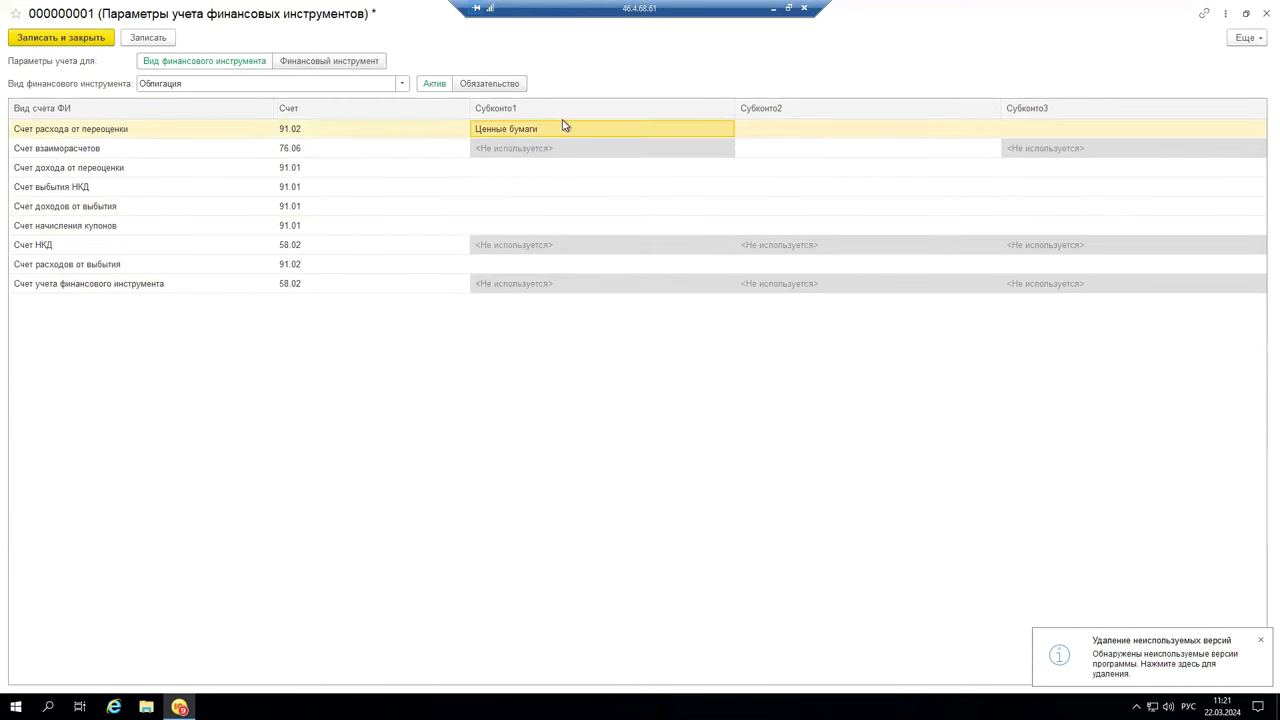
# Step: Clear the Субконто1 value «Ценные бумаги» in the «Счет расхода от переоценки» row
pyautogui.click(538, 129)
pyautogui.press('BackSpace')
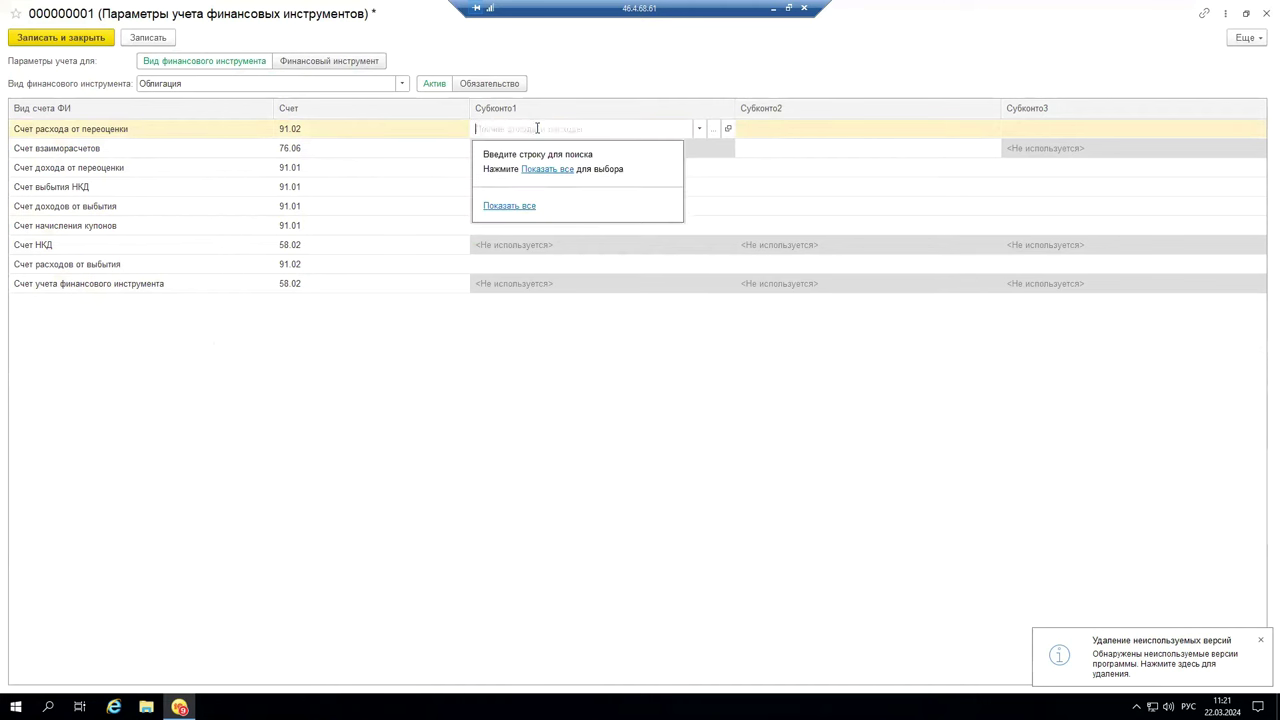
pyautogui.press('Return')
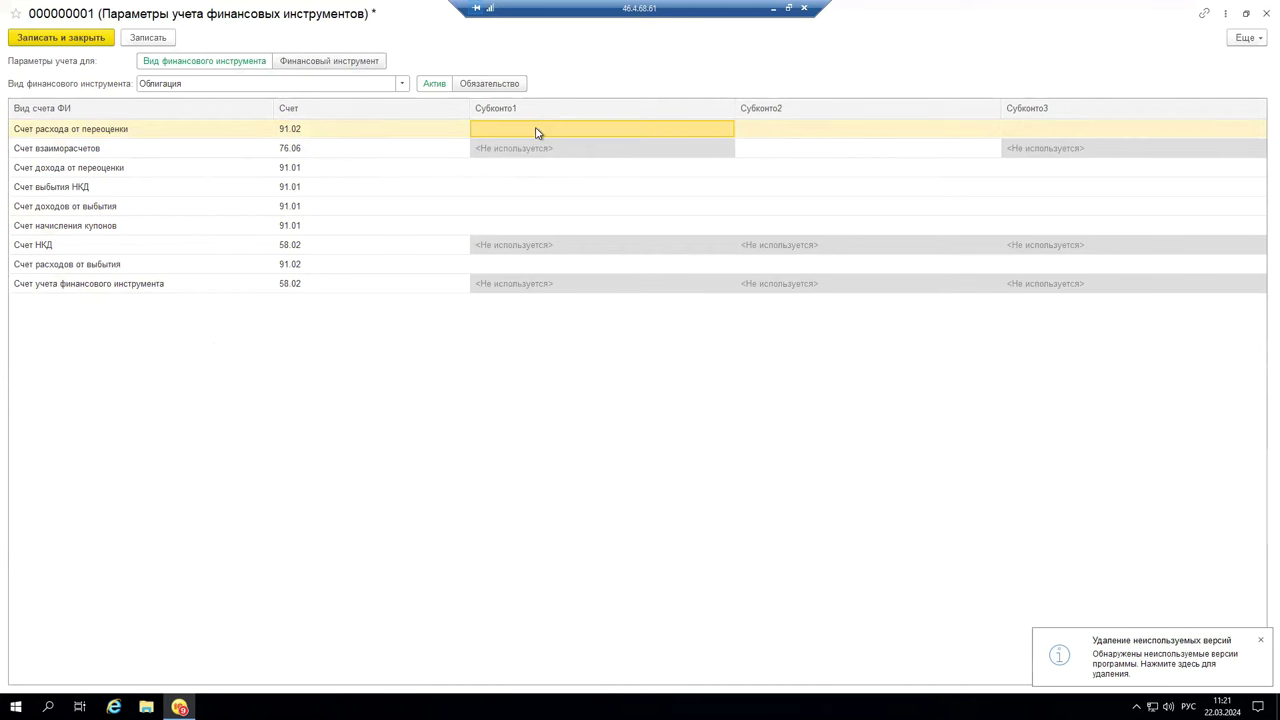
# Step: Look up the account of the «Счет взаиморасчетов» row in the chart of accounts and close it without choosing
pyautogui.click(308, 152)
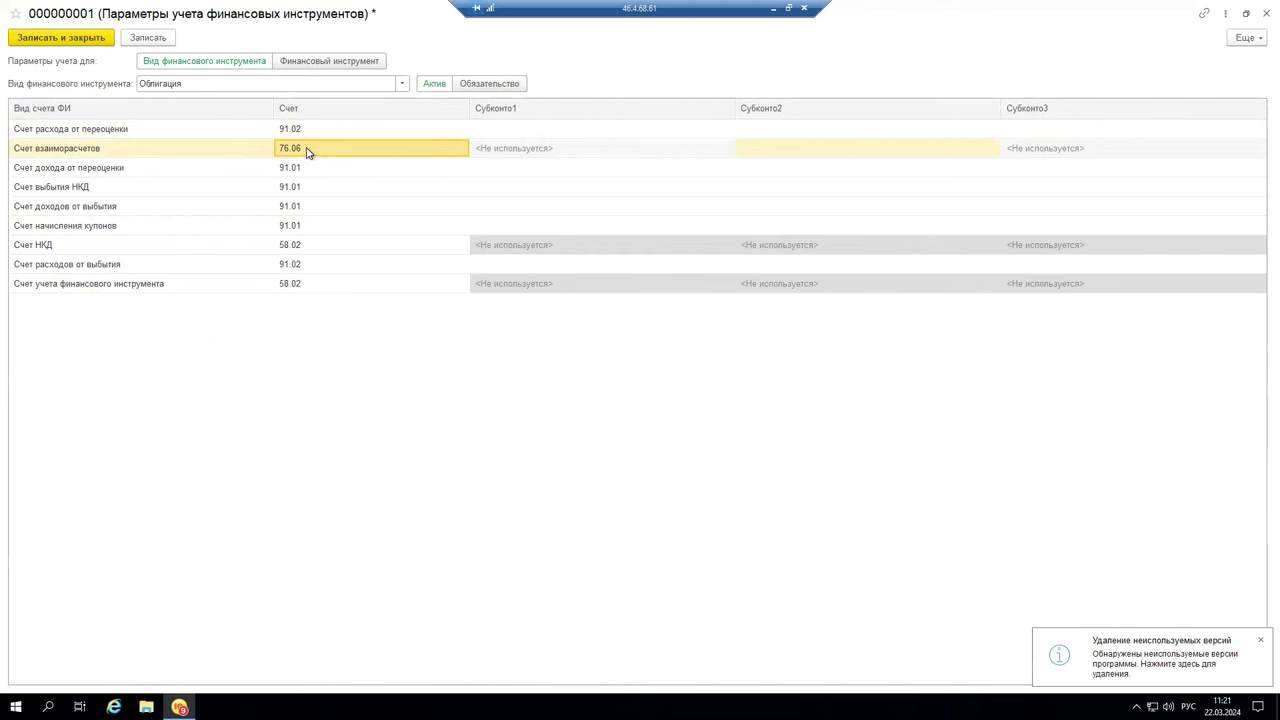
pyautogui.click(307, 152)
pyautogui.click(316, 255)
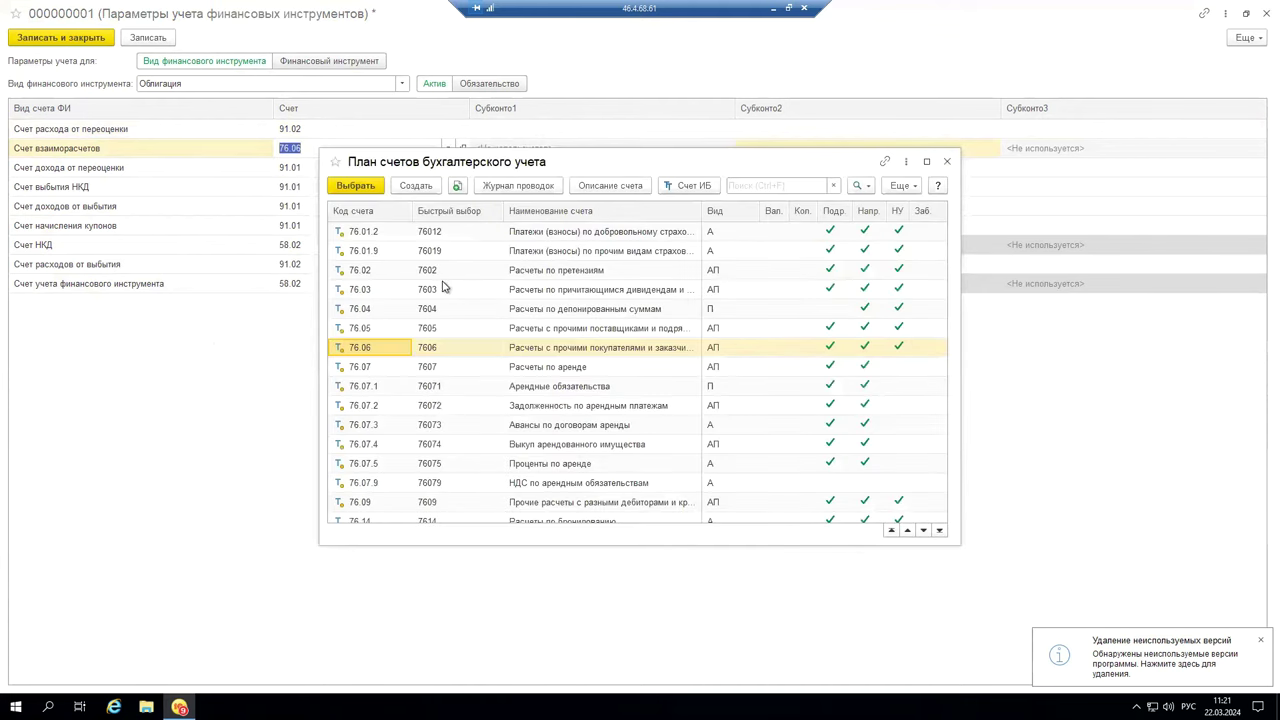
pyautogui.click(947, 162)
# Step: Review the accounts assigned to revaluation income, НКД disposal, disposal income and coupon accrual
pyautogui.click(94, 192)
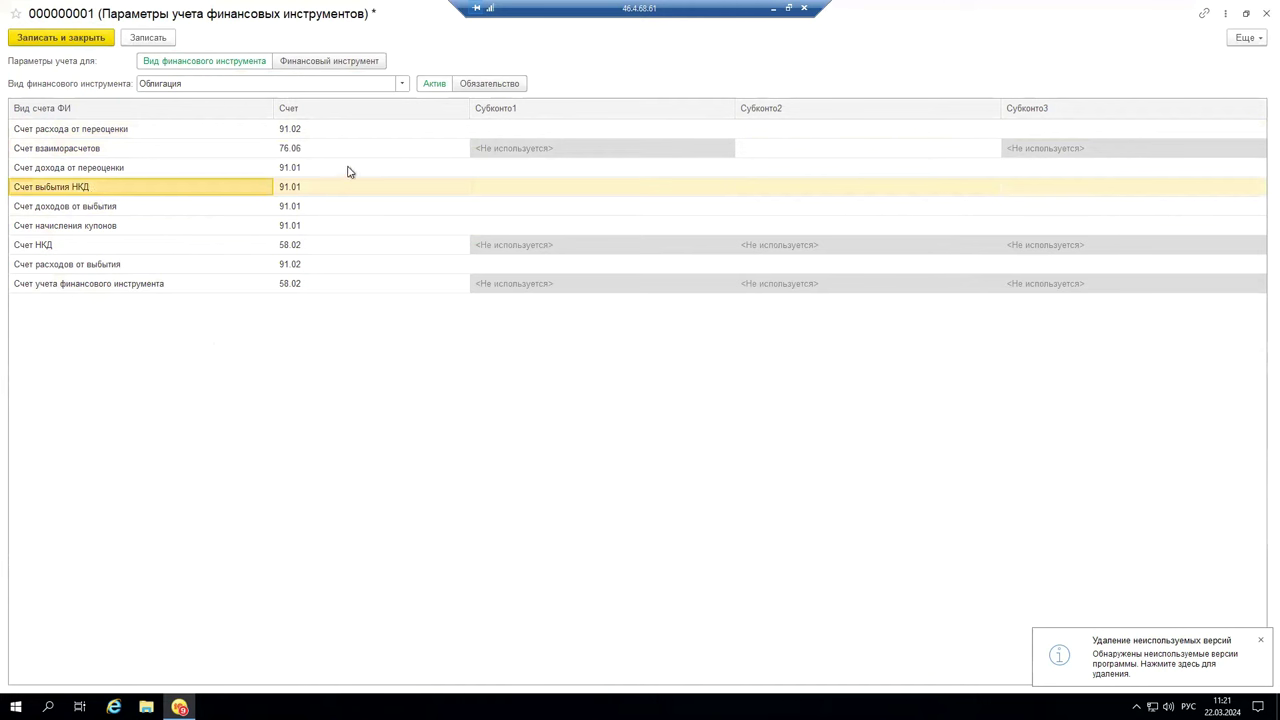
pyautogui.click(309, 172)
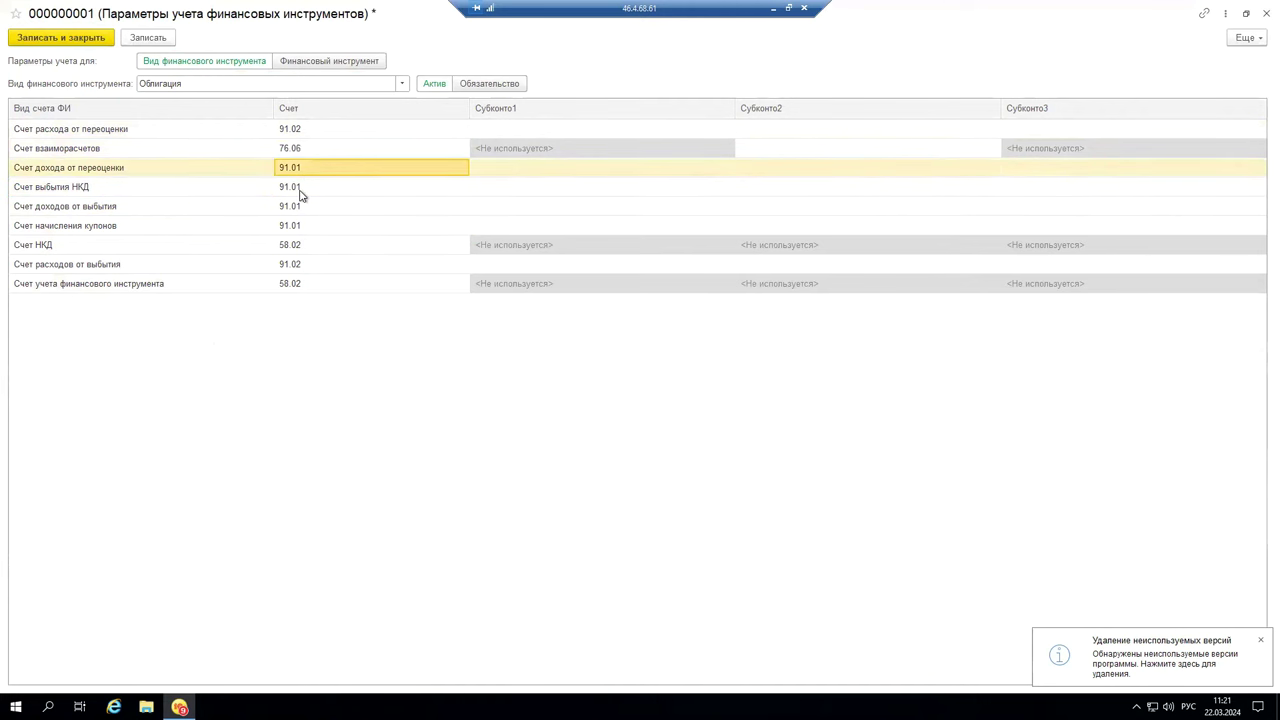
pyautogui.click(307, 192)
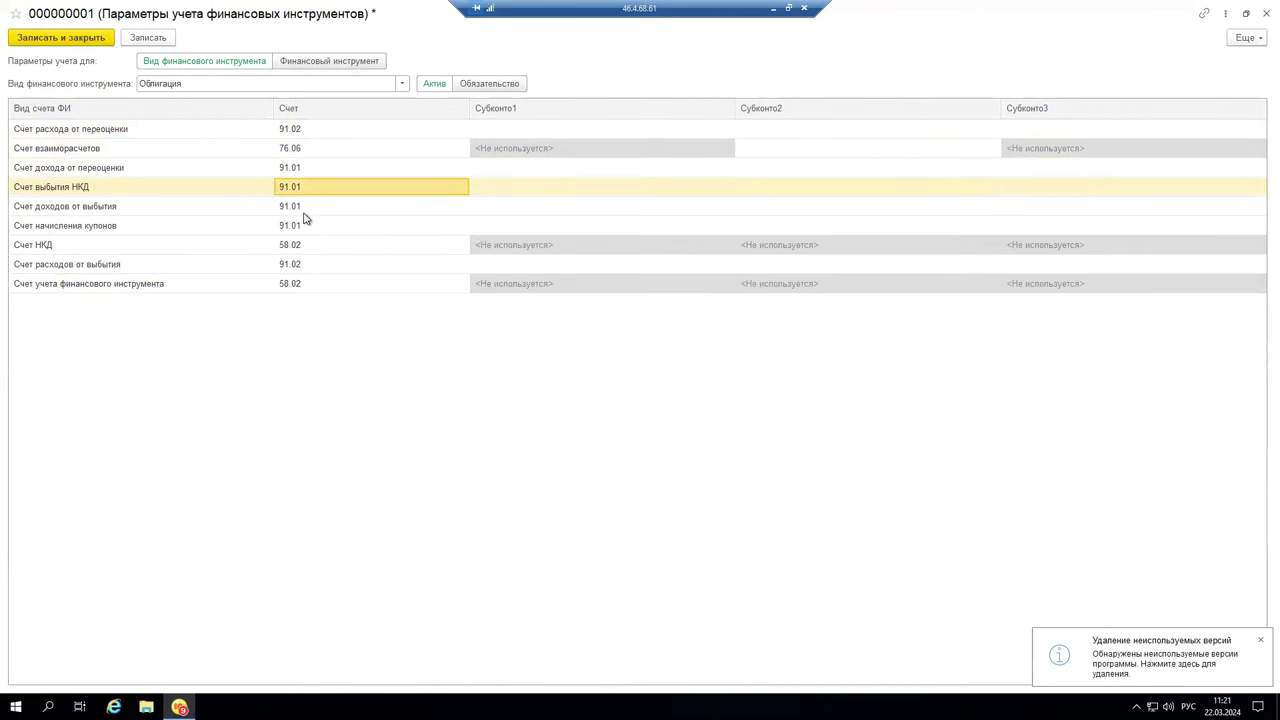
pyautogui.click(307, 209)
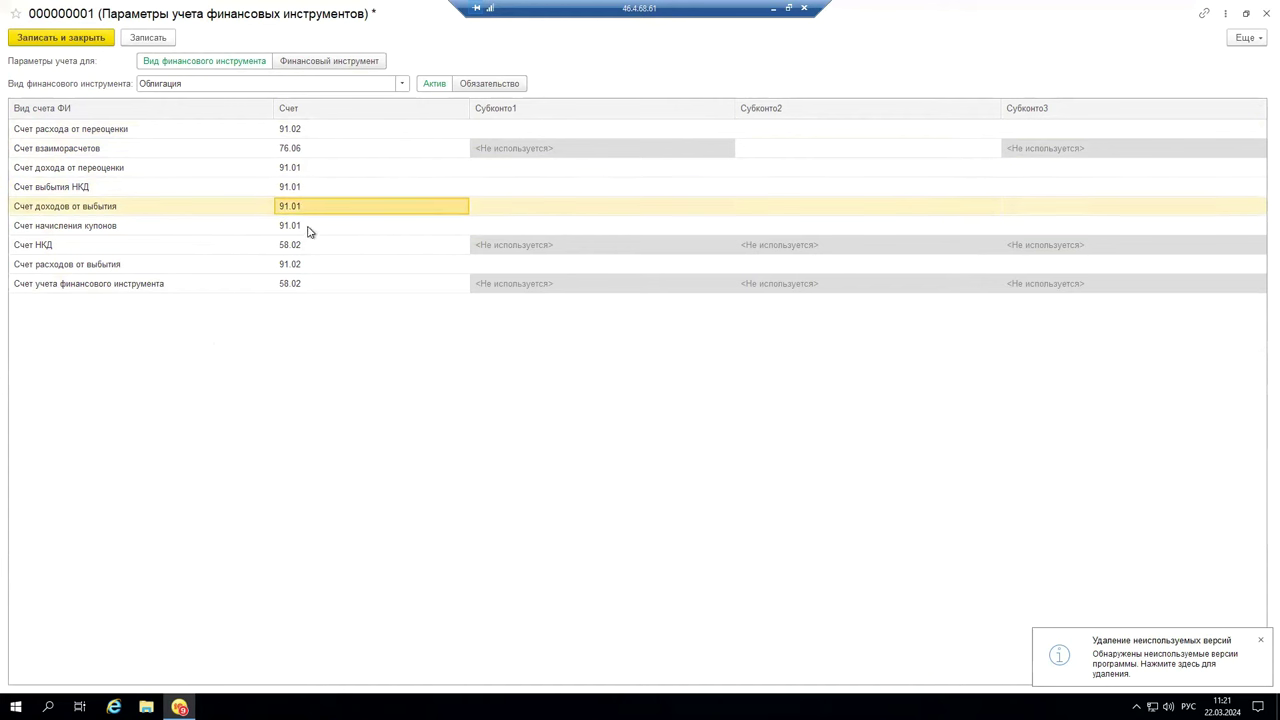
pyautogui.click(309, 227)
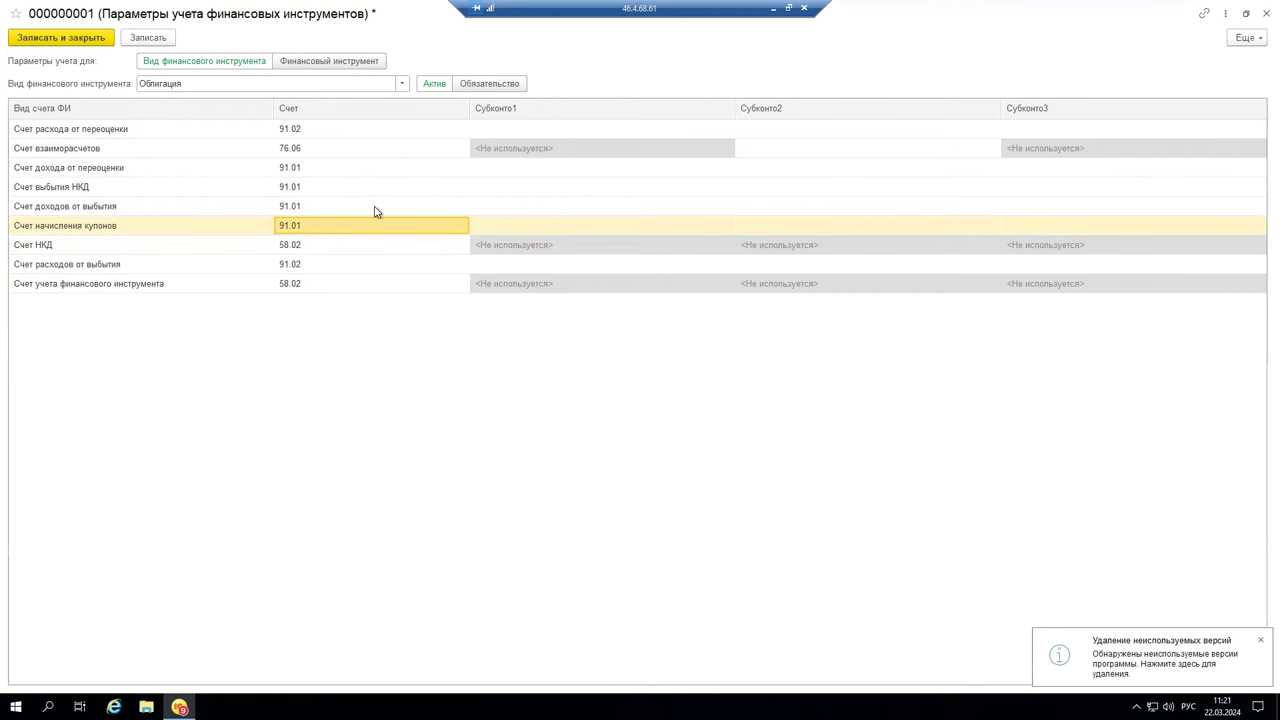
# Step: Look up the account of the «Счет учета финансового инструмента» row in the chart of accounts and close it without choosing
pyautogui.click(313, 288)
pyautogui.click(313, 288)
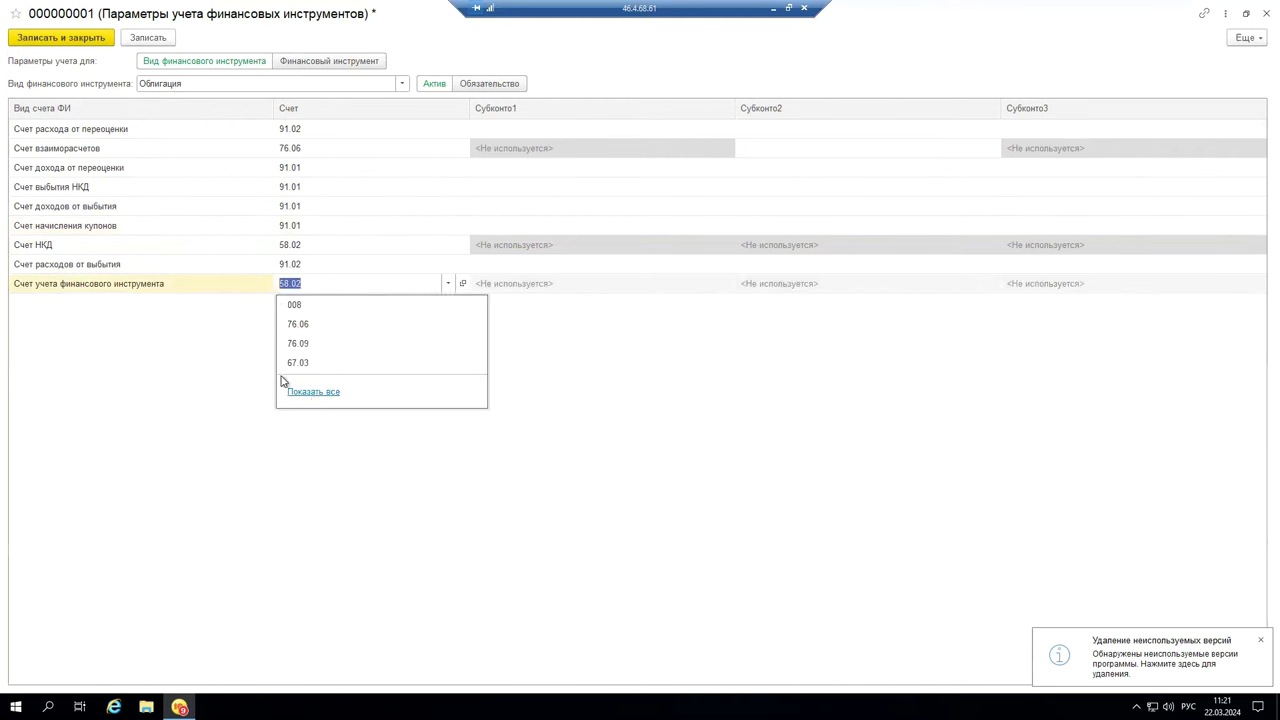
pyautogui.click(311, 396)
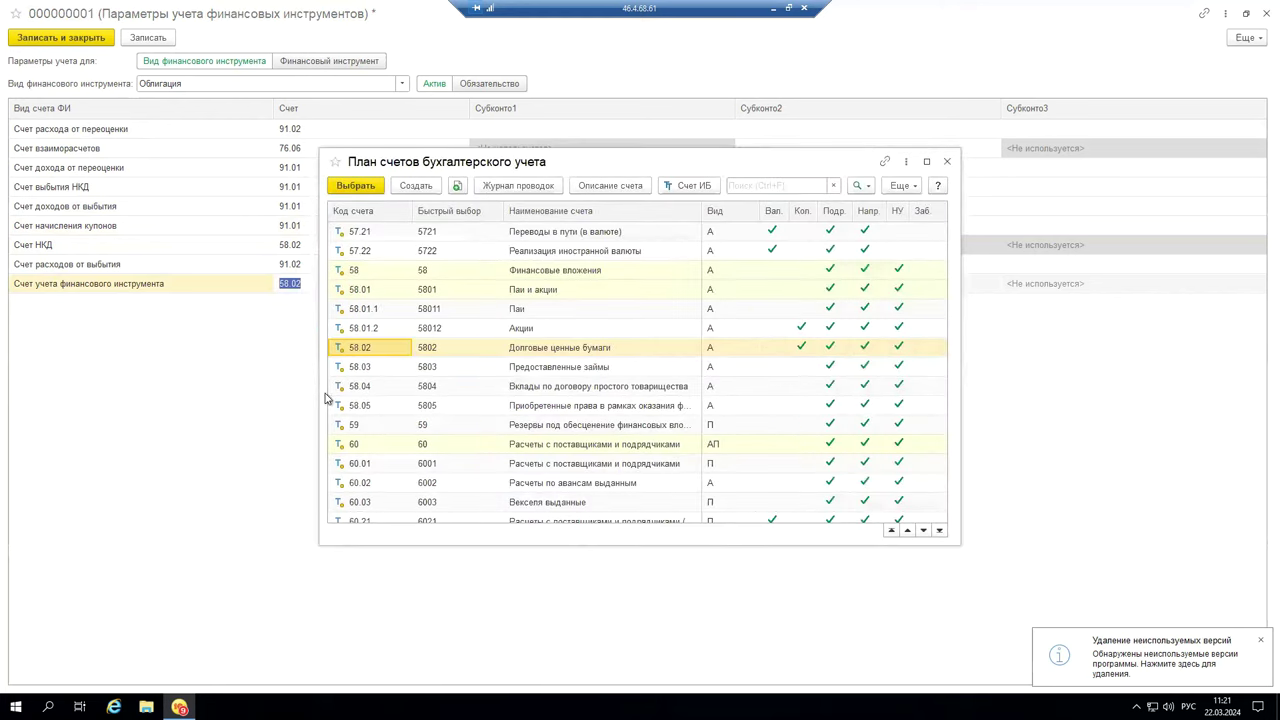
pyautogui.click(557, 349)
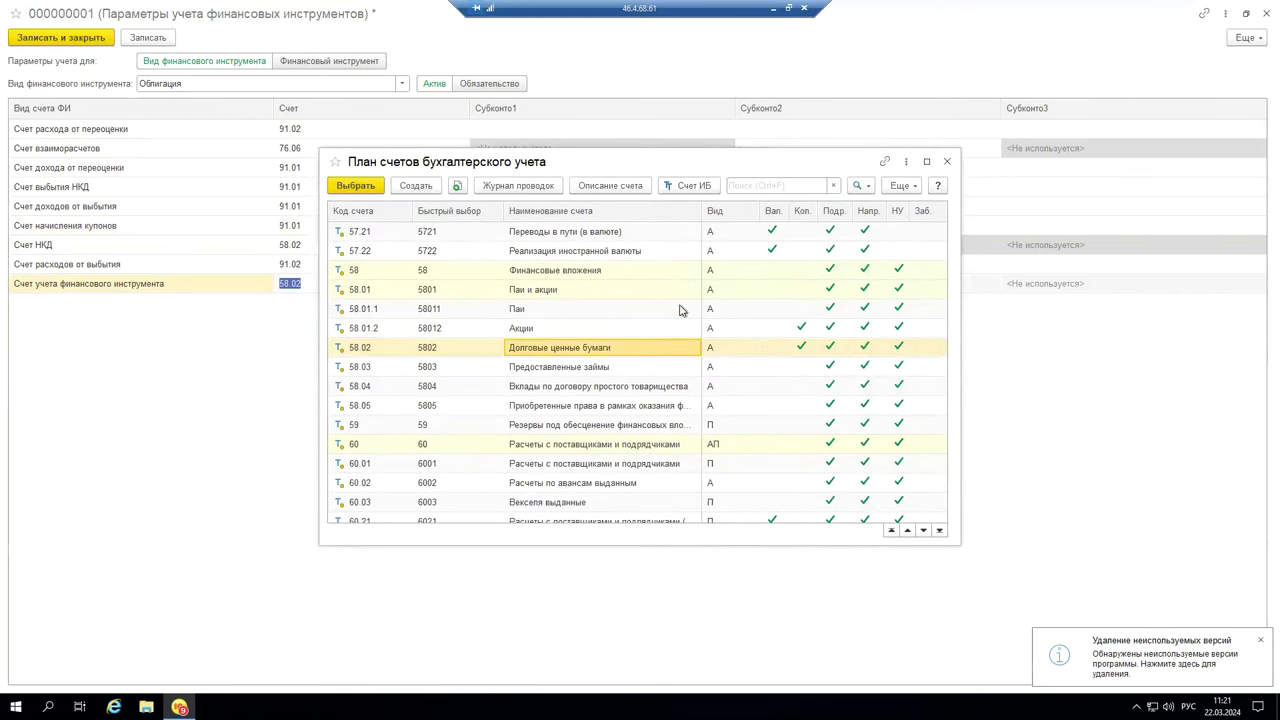
pyautogui.click(945, 162)
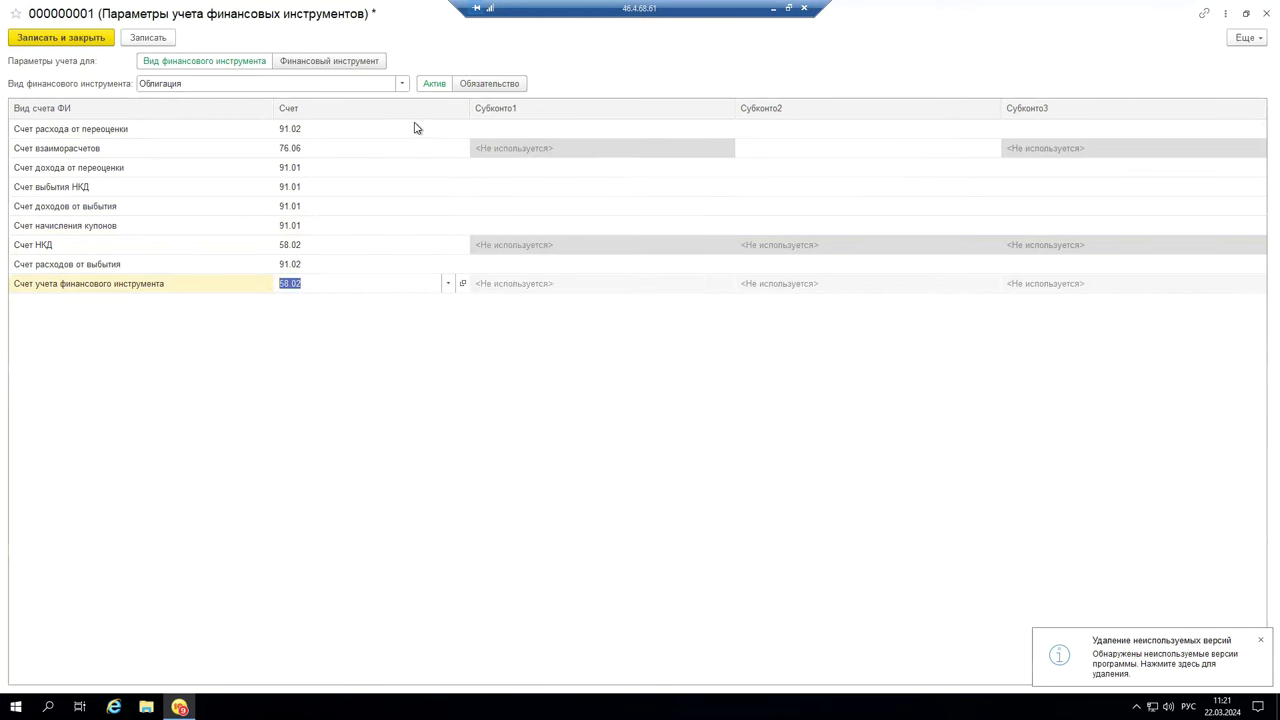
# Step: Switch the accounting parameters to a specific financial instrument, choose «Облигация 2», and close the form without saving
pyautogui.click(346, 63)
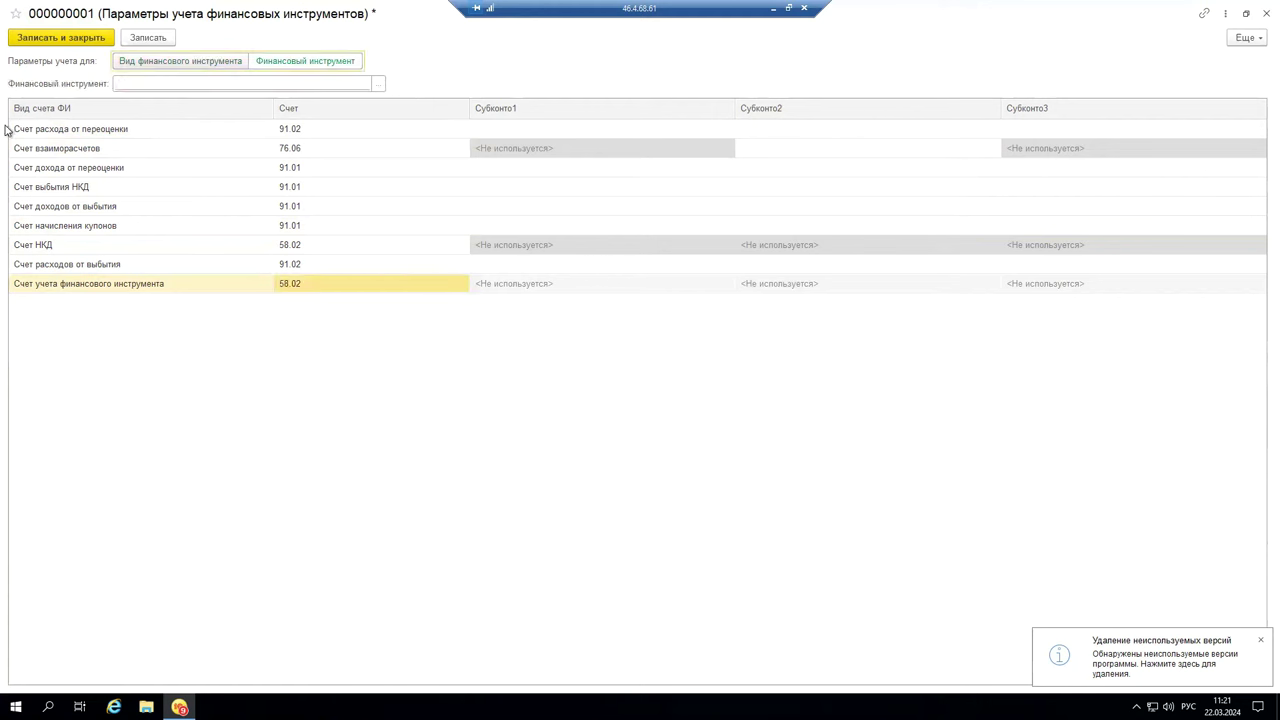
pyautogui.click(379, 84)
pyautogui.doubleClick(580, 337)
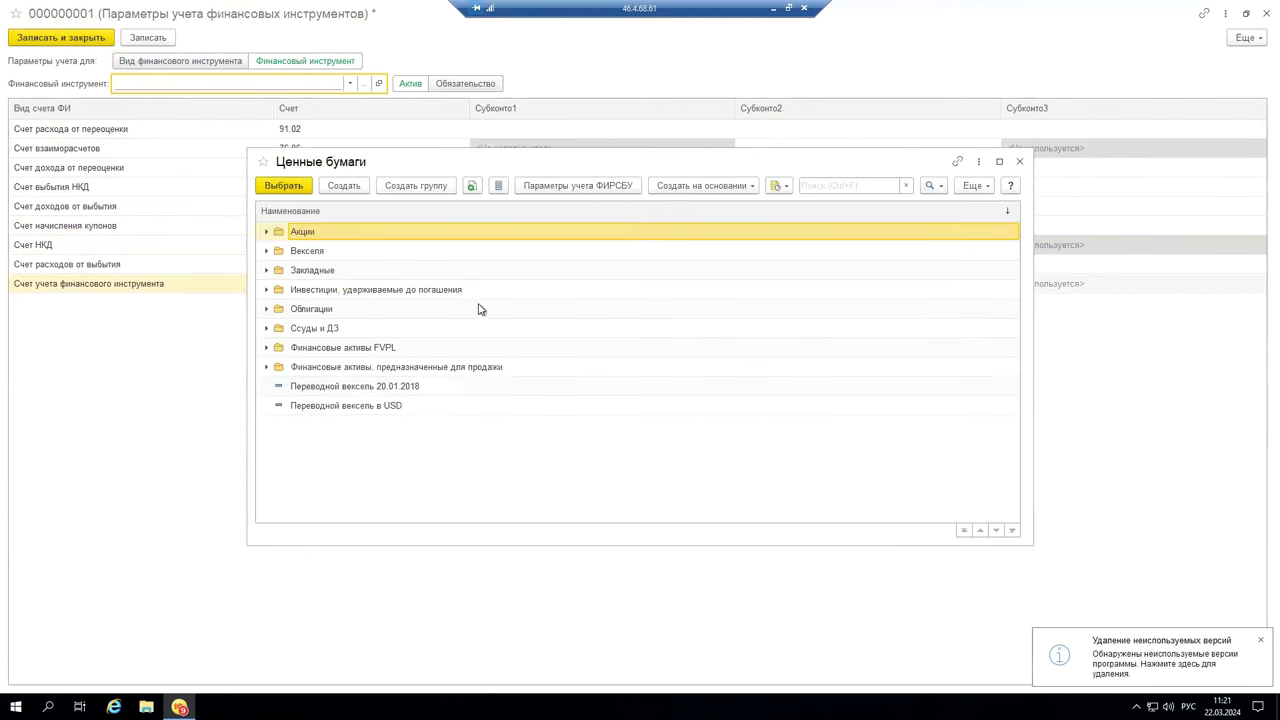
pyautogui.doubleClick(275, 311)
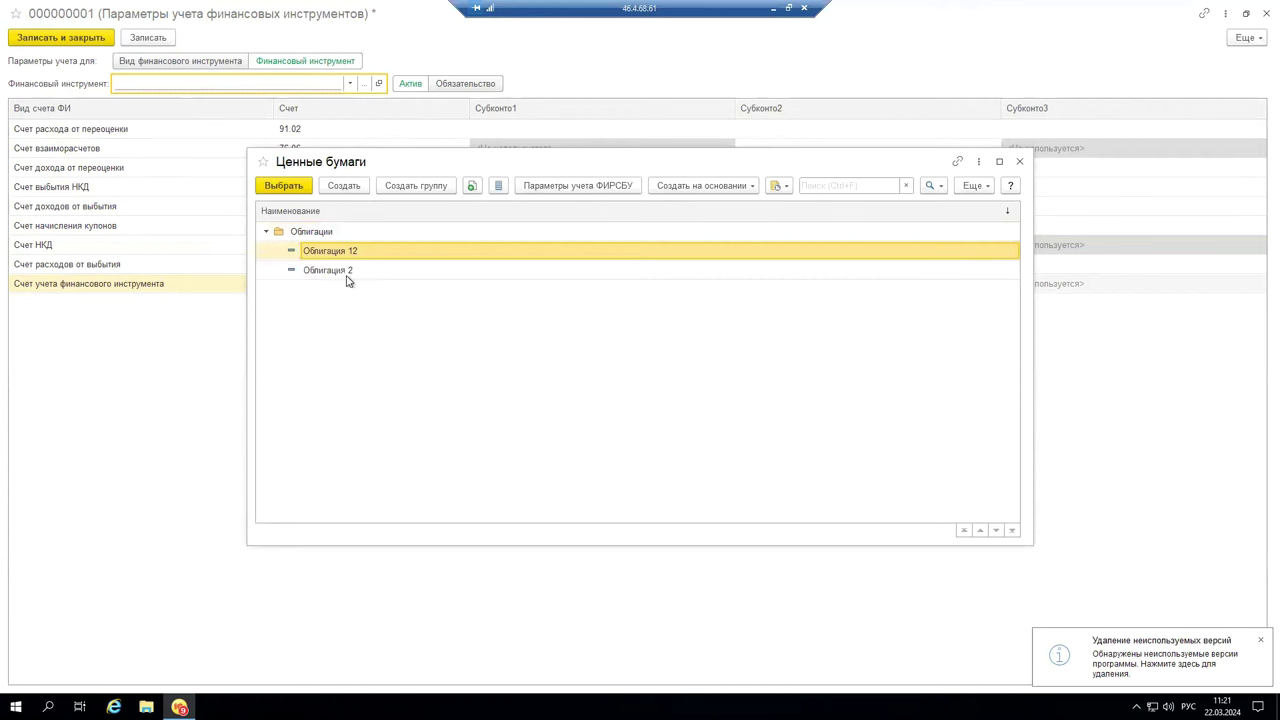
pyautogui.doubleClick(390, 272)
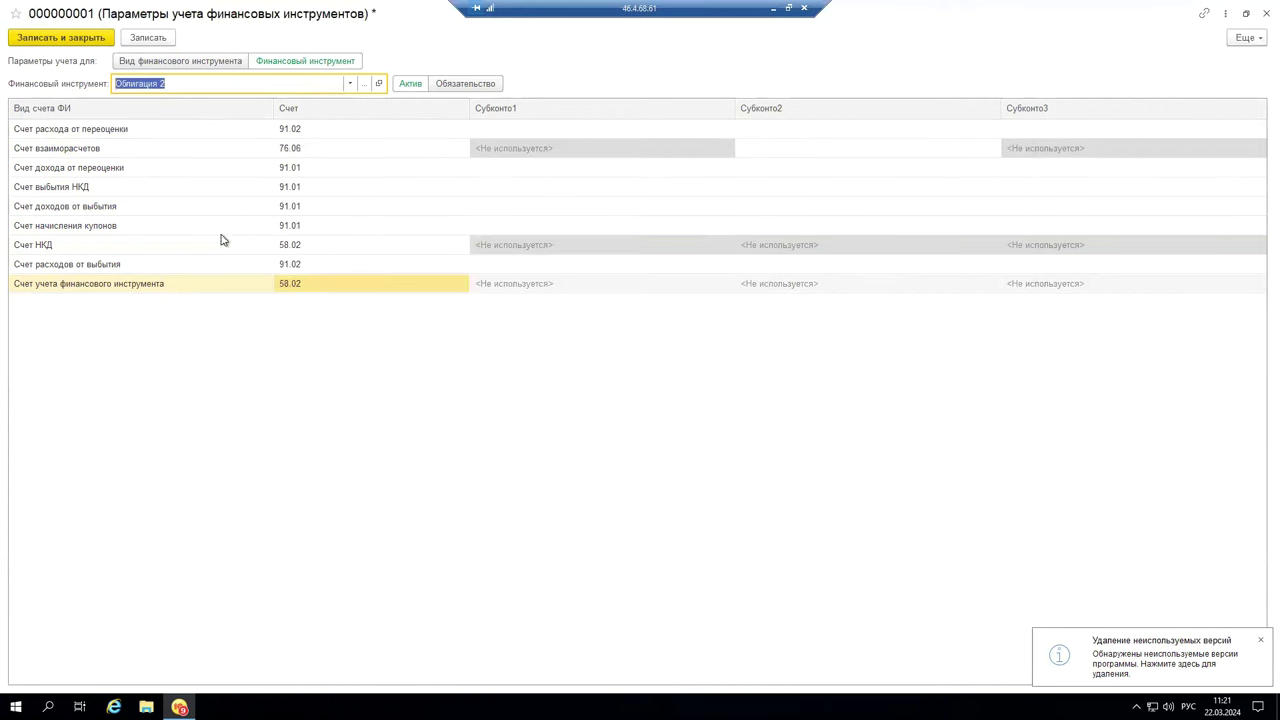
pyautogui.click(1264, 13)
pyautogui.click(688, 381)
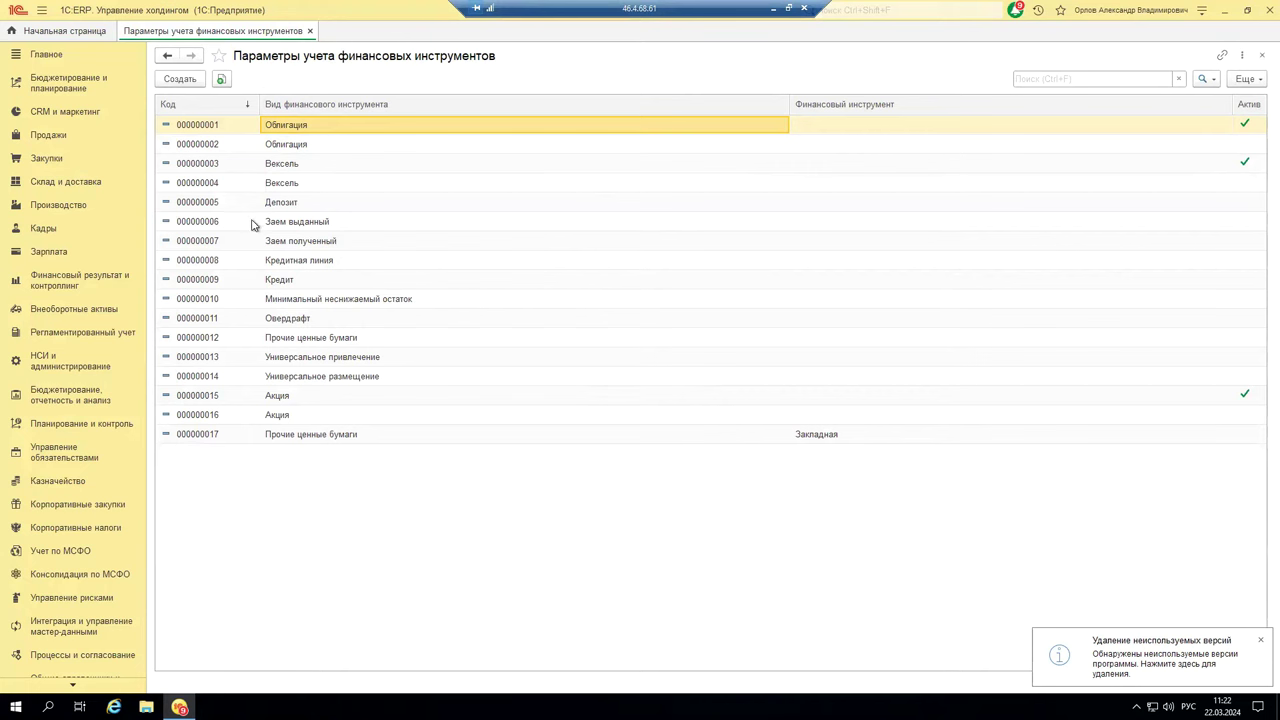
# Step: Review the Депозит, Заем выданный and Кредитная линия entries in the accounting parameters list, and close the list
pyautogui.click(312, 205)
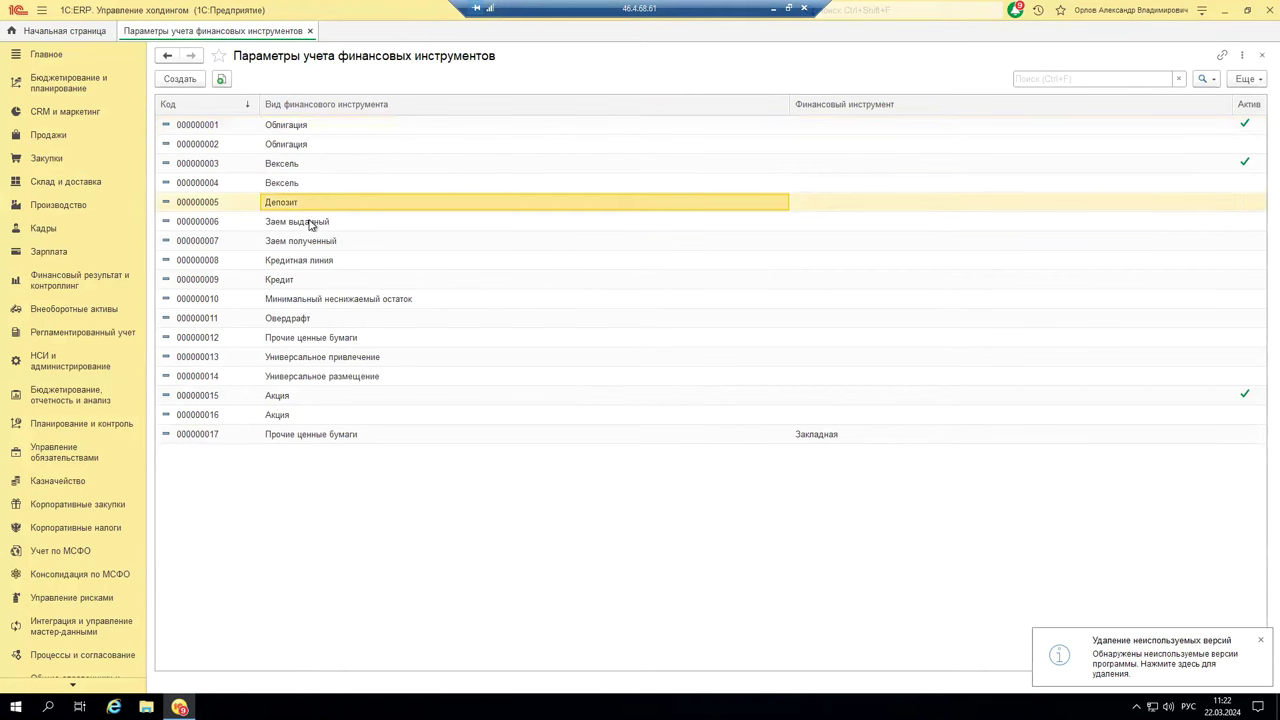
pyautogui.click(310, 223)
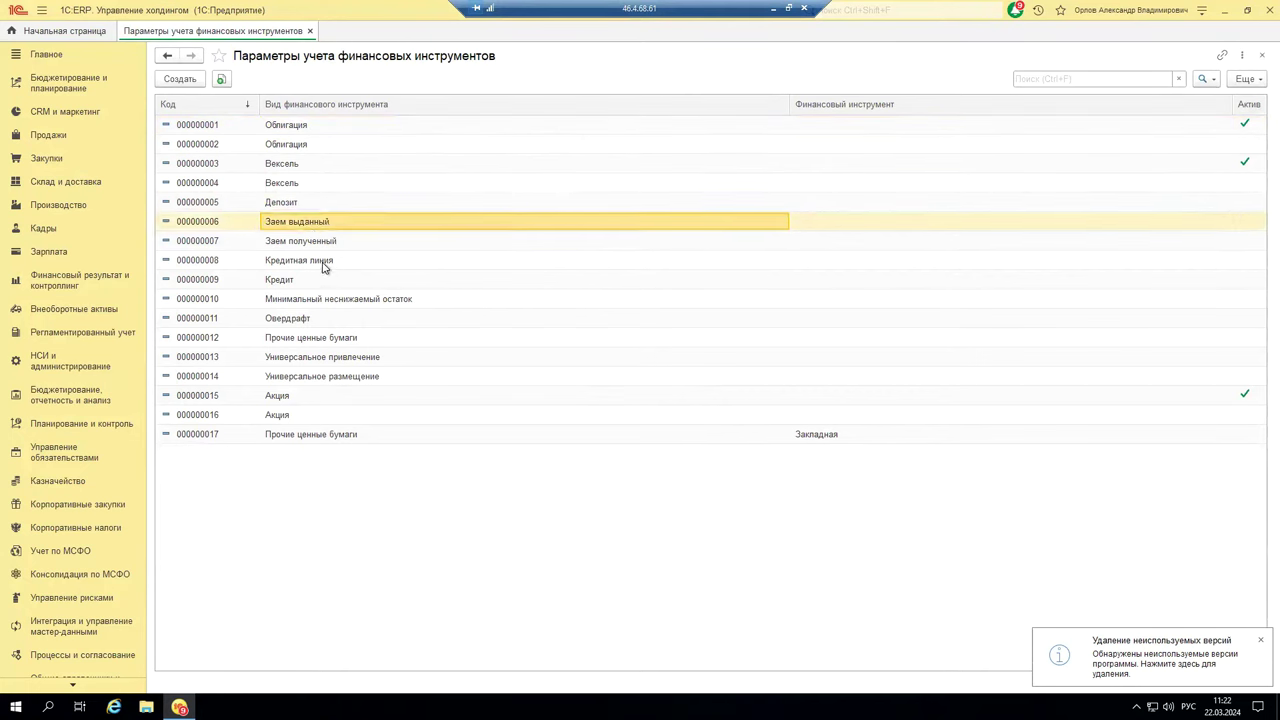
pyautogui.click(325, 264)
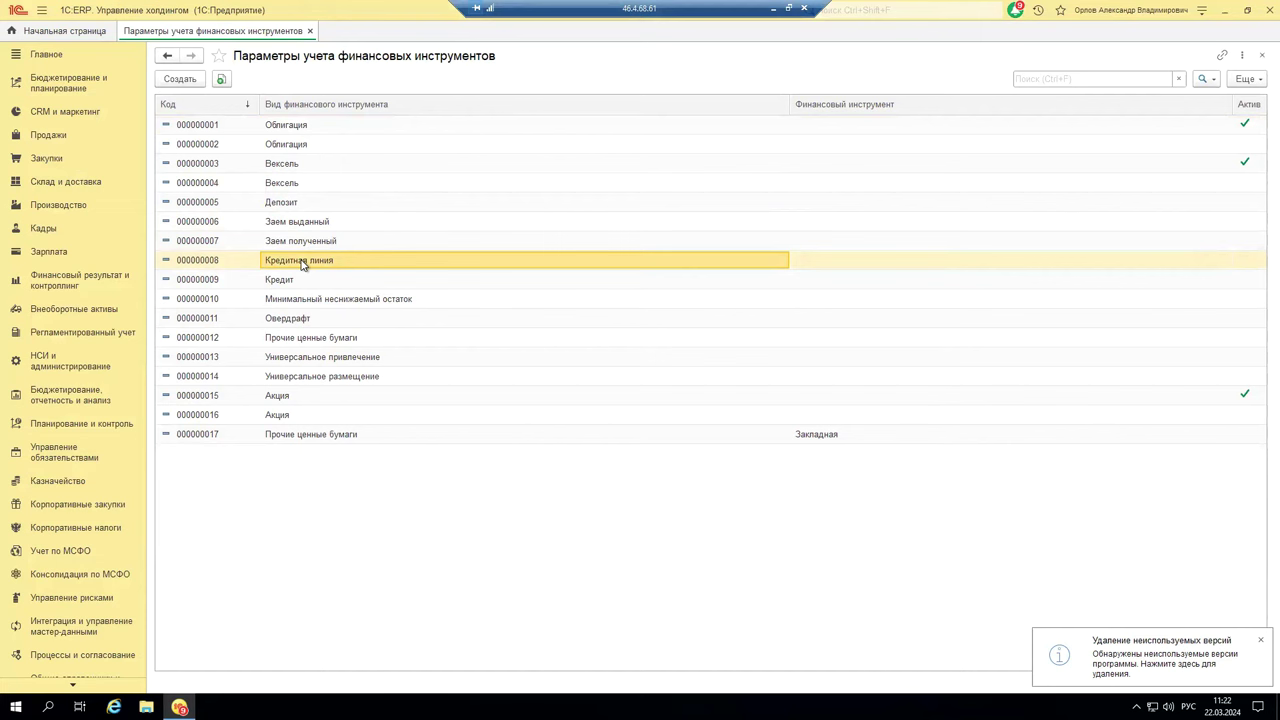
pyautogui.click(310, 32)
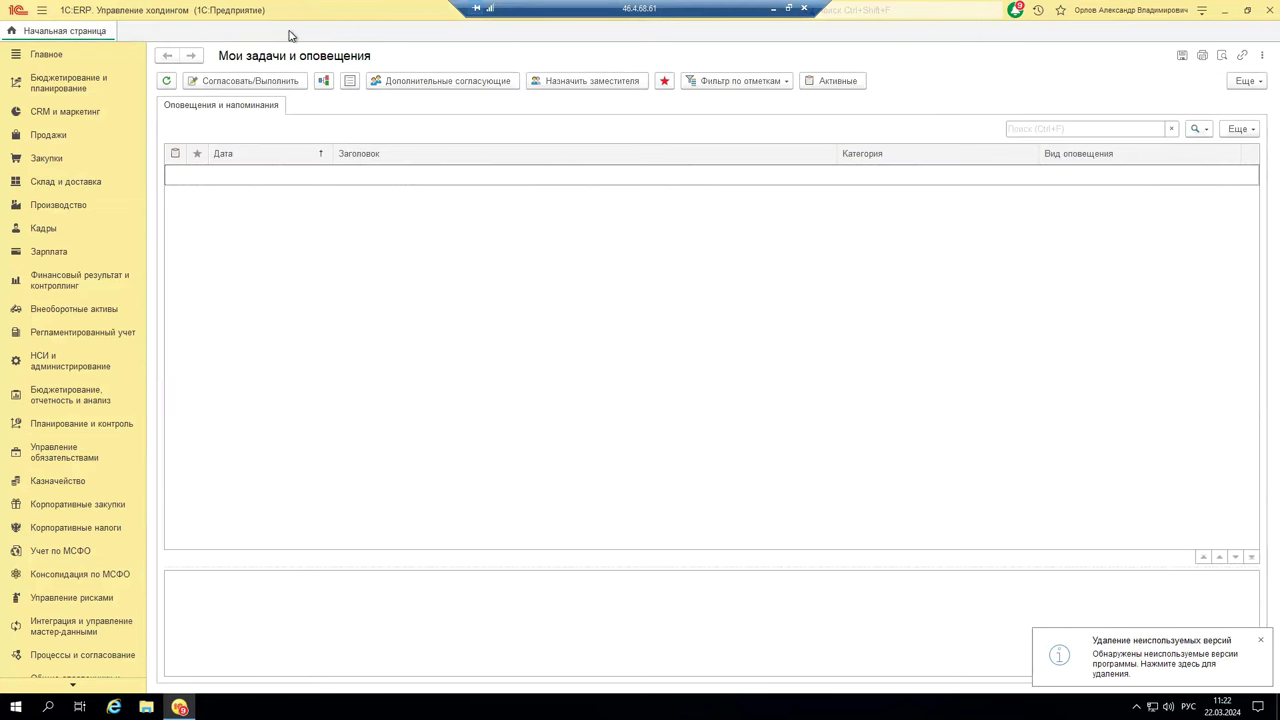
# Step: Open the «Приобретение ценной бумаги» document of 21.02.2024 10:11:35 from the treasury's securities operations list
pyautogui.click(58, 481)
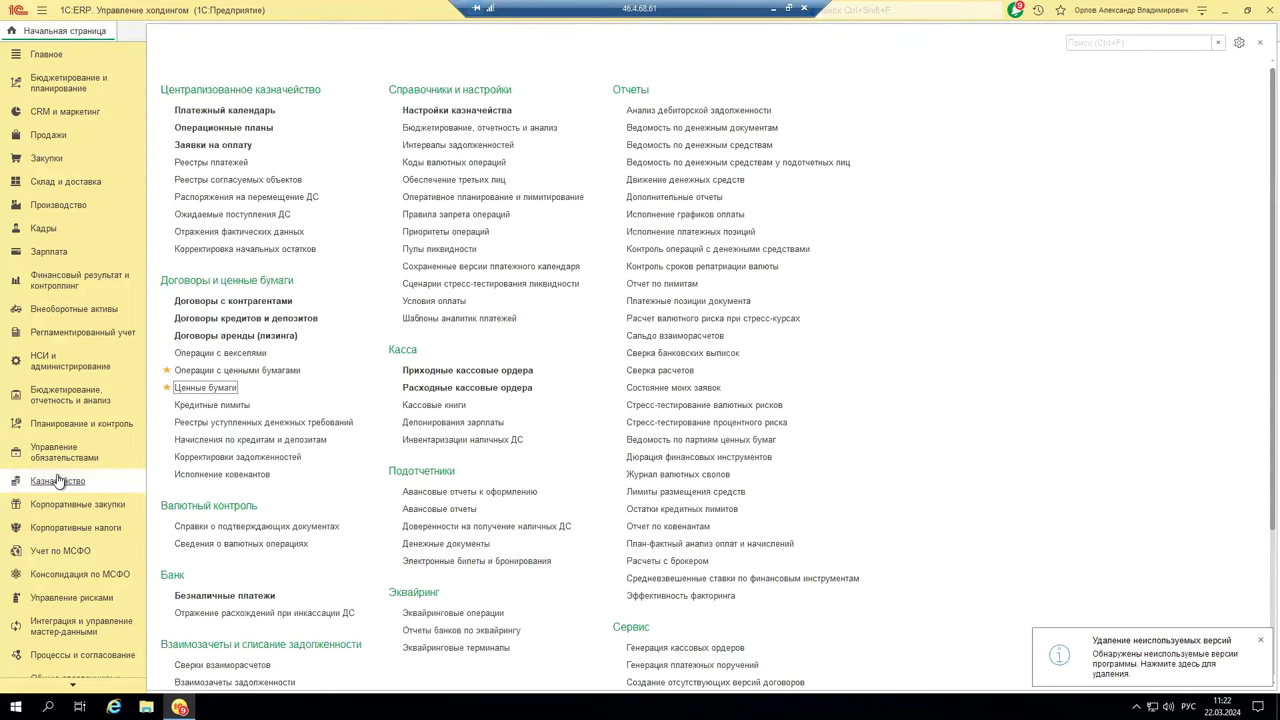
pyautogui.click(256, 371)
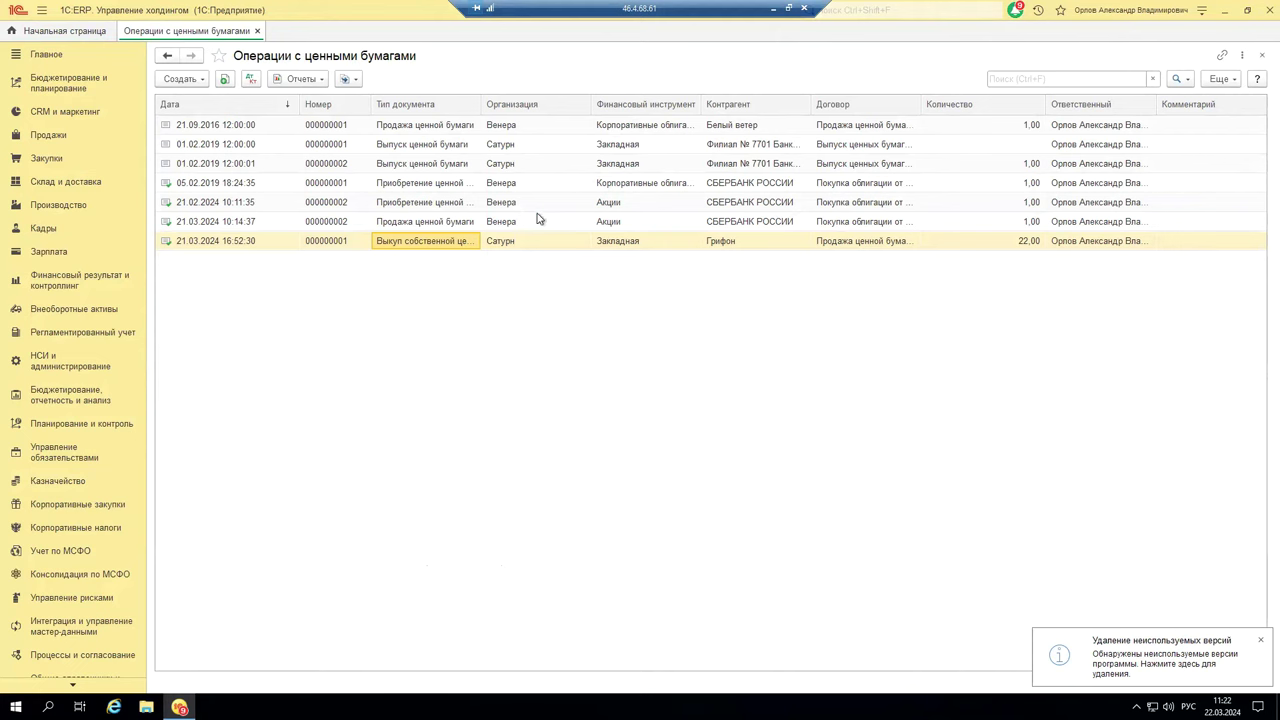
pyautogui.click(410, 206)
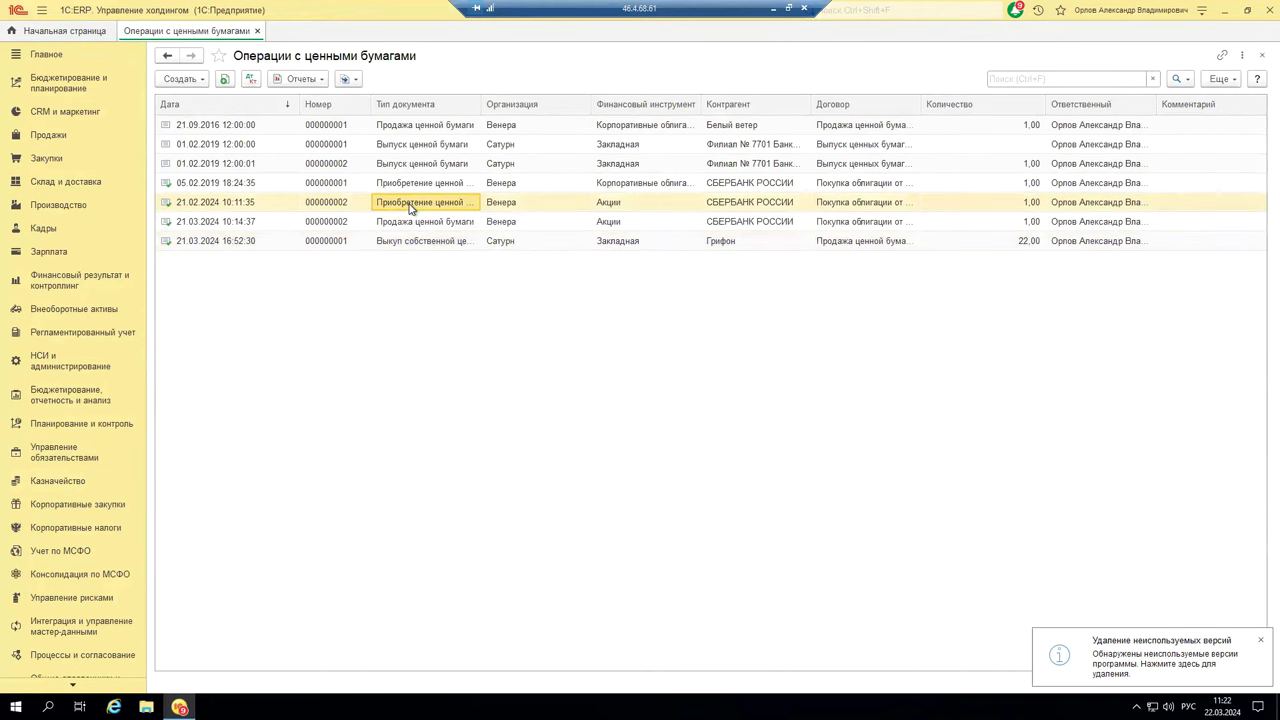
pyautogui.doubleClick(410, 206)
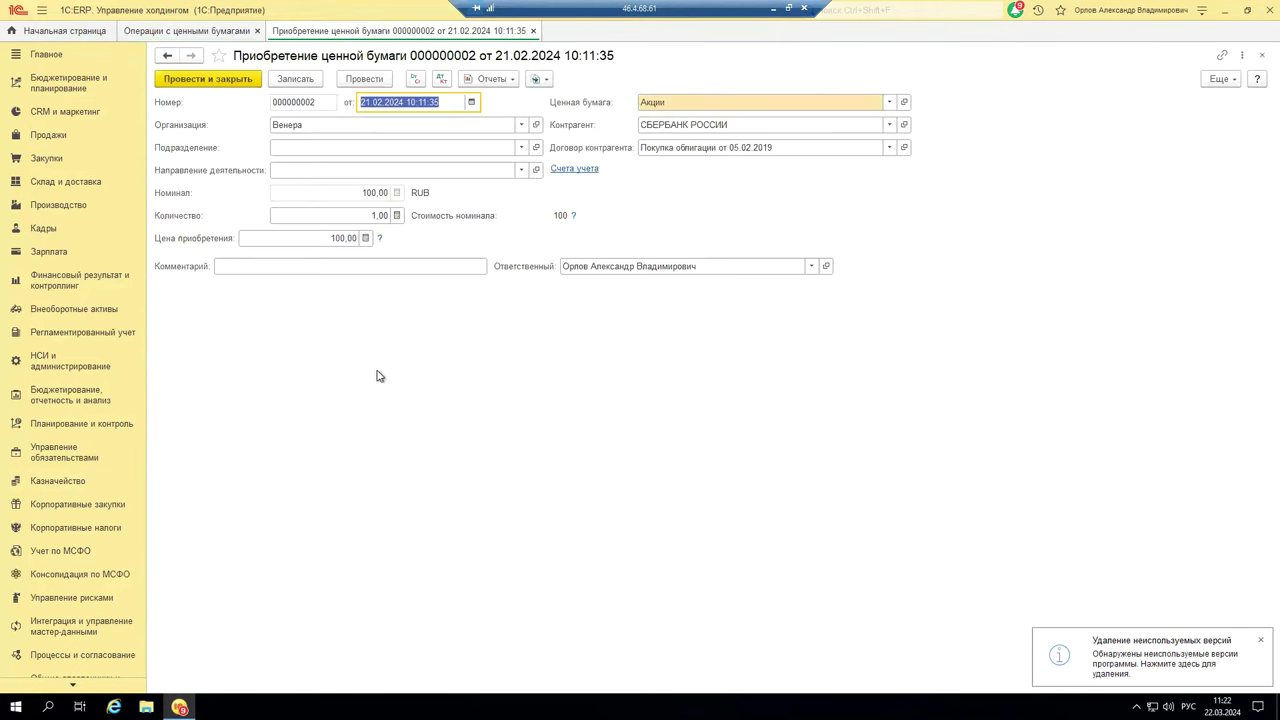
# Step: Check which document types can be created in the securities operations list, and return to the opened purchase document
pyautogui.click(203, 30)
pyautogui.click(195, 80)
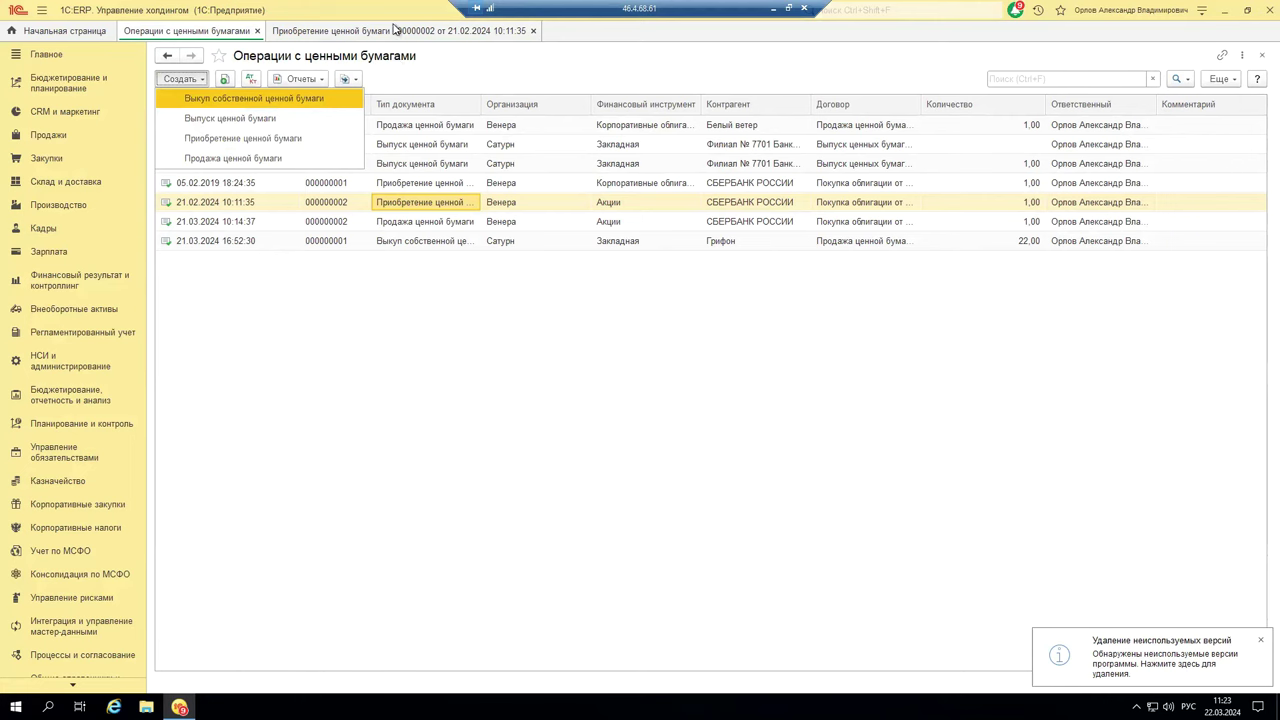
pyautogui.click(395, 31)
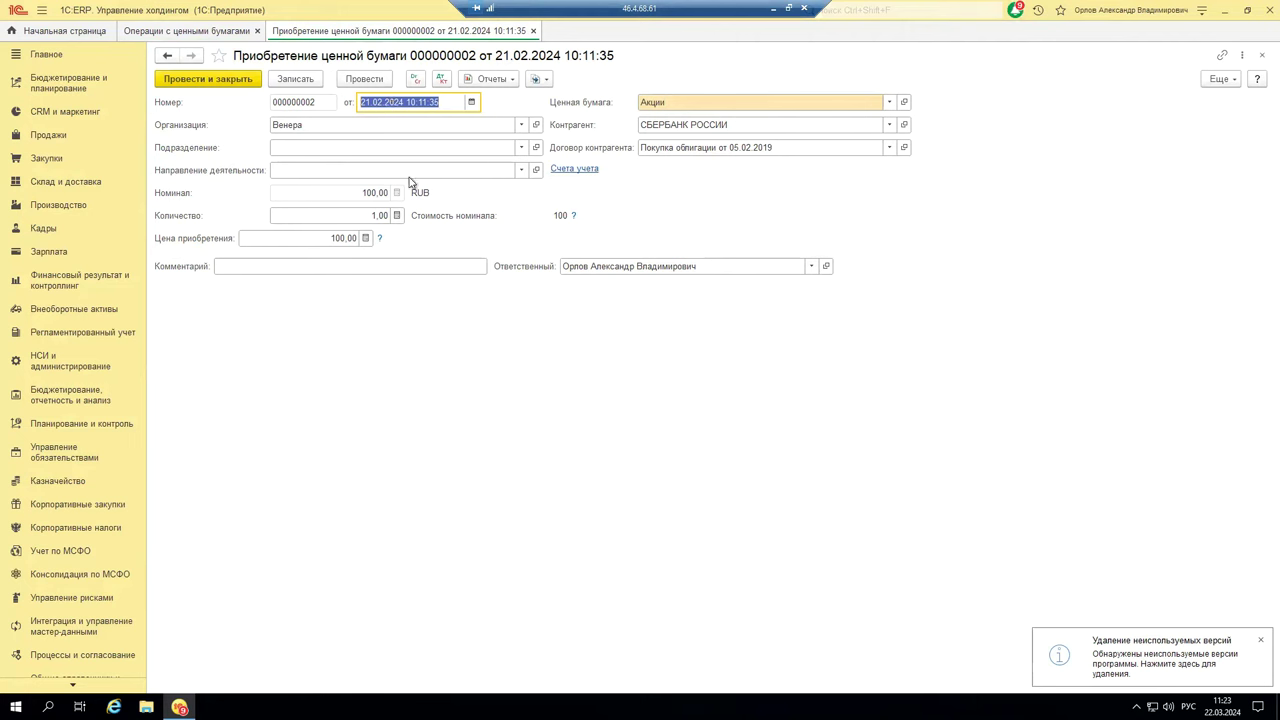
# Step: Set the purchase document's date to 21.02.2024 and choose Венера as the organization, searching for it by name
pyautogui.write('21.02.202')
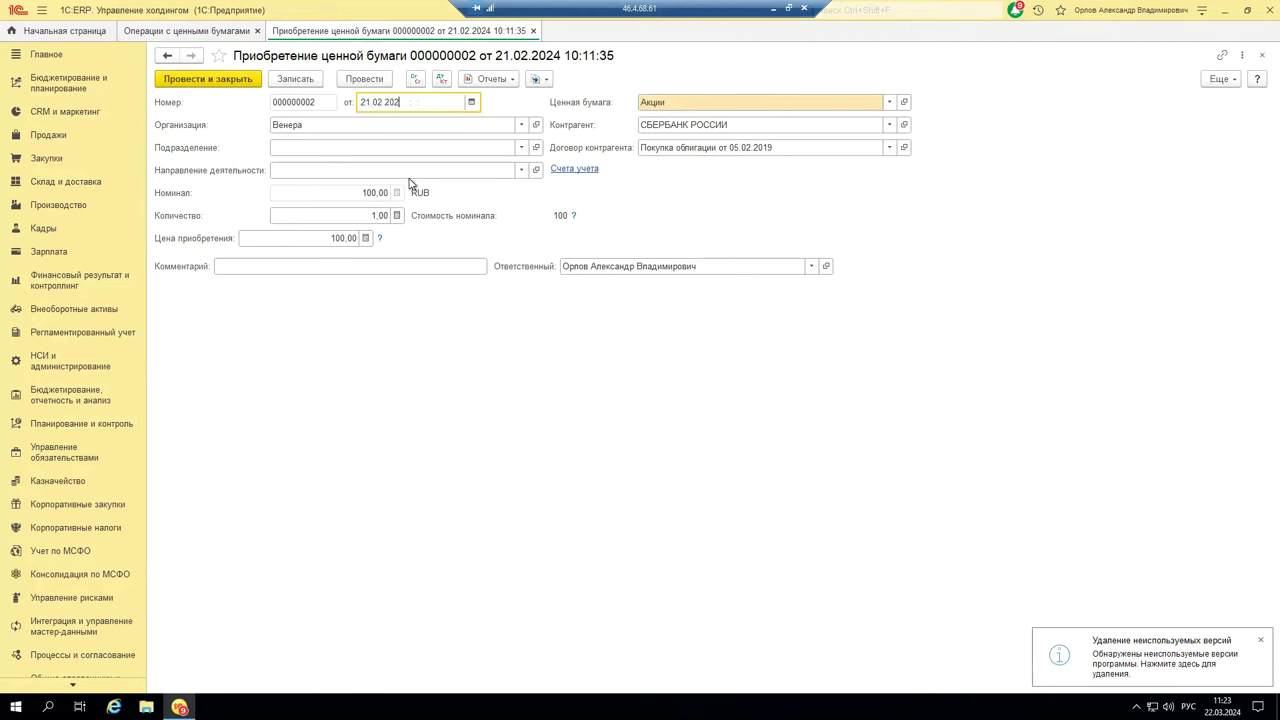
pyautogui.write('4')
pyautogui.click(342, 124)
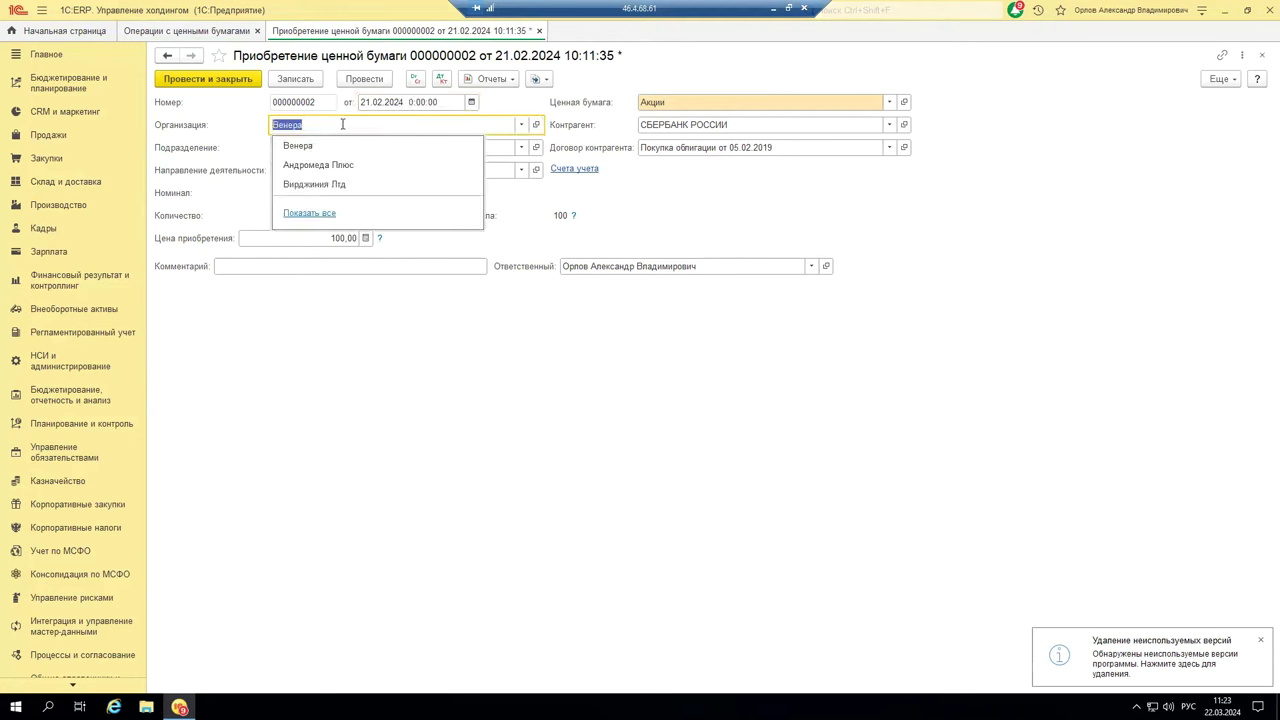
pyautogui.click(321, 213)
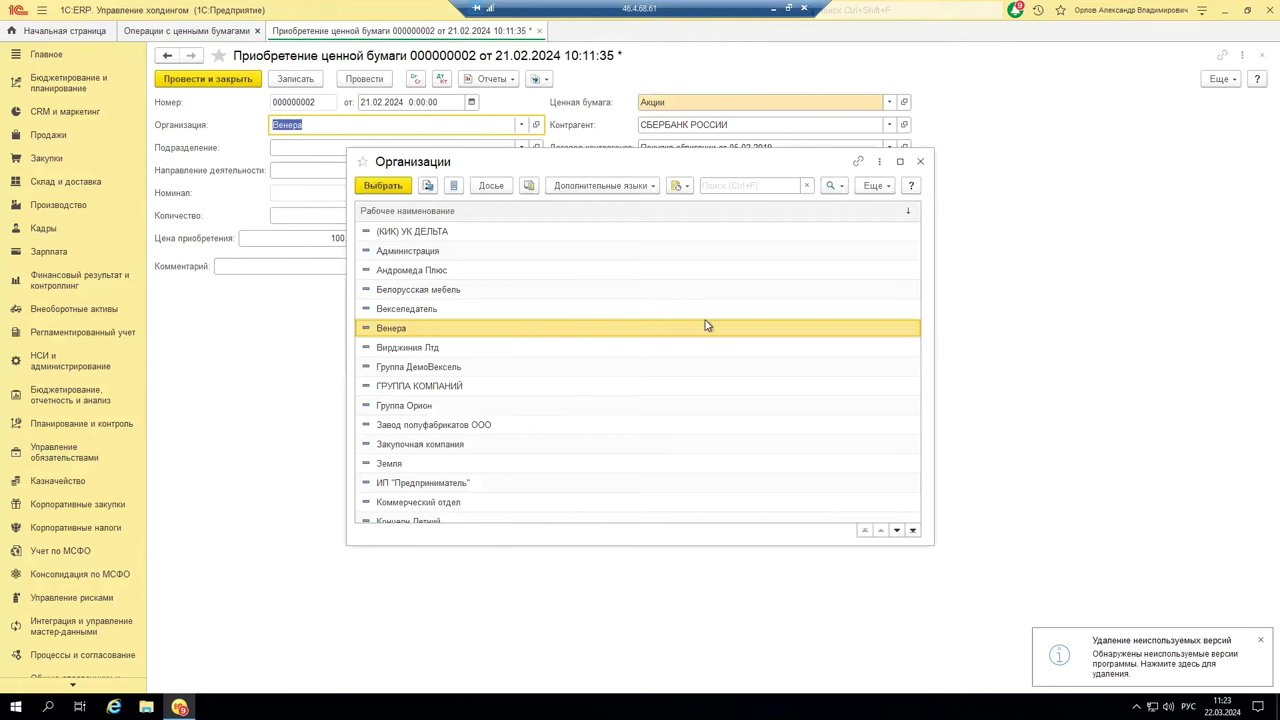
pyautogui.click(725, 187)
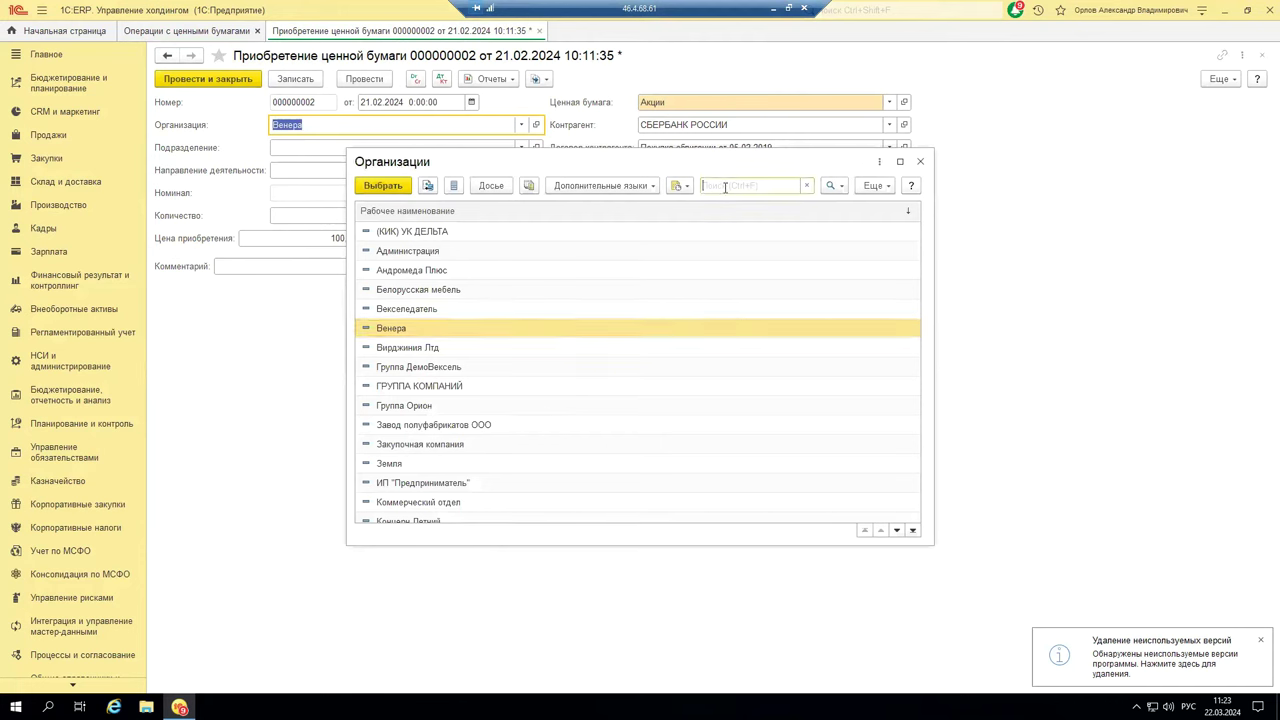
pyautogui.write('венера')
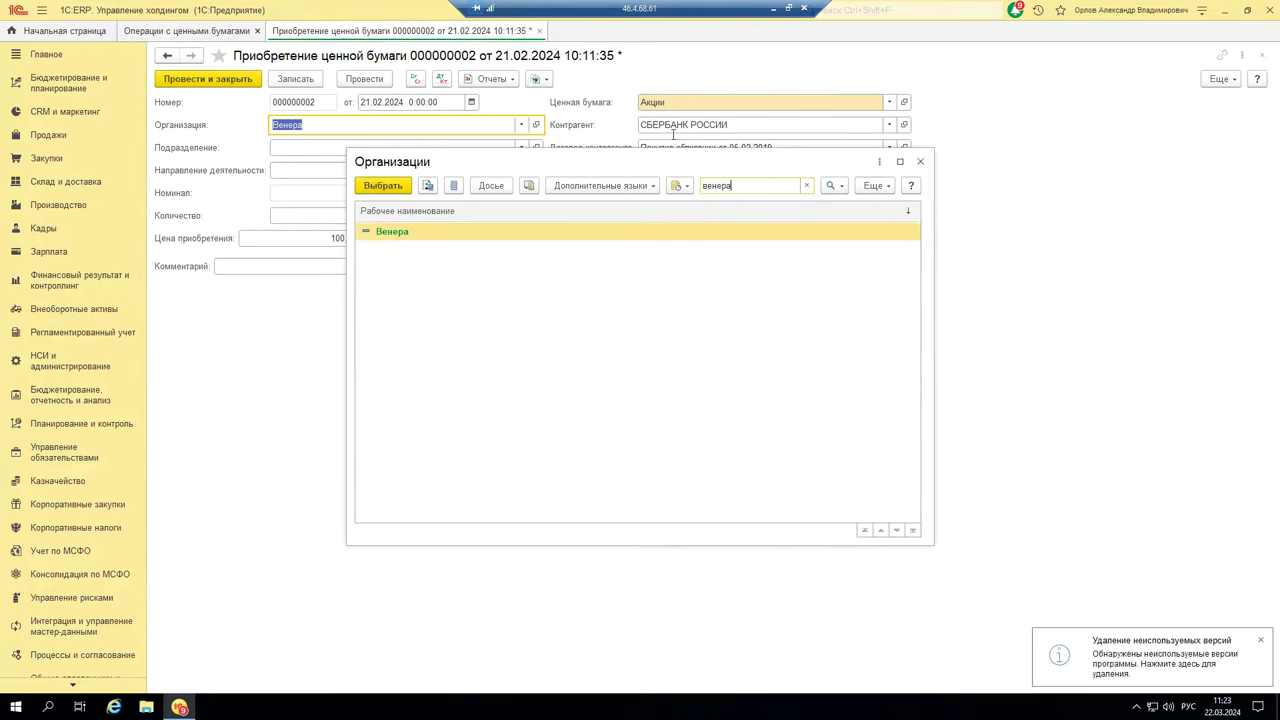
pyautogui.click(376, 187)
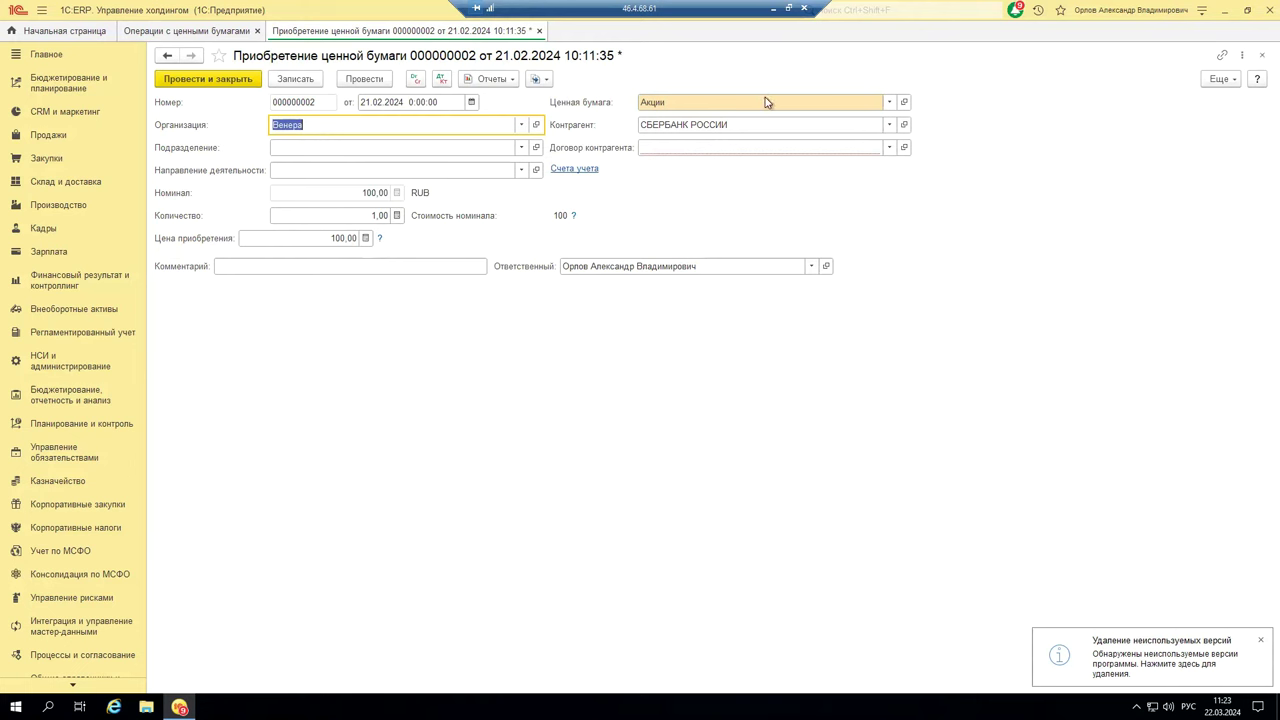
# Step: Choose Акции as the security and СБЕРБАНК РОССИИ as the counterparty in the purchase document
pyautogui.click(688, 100)
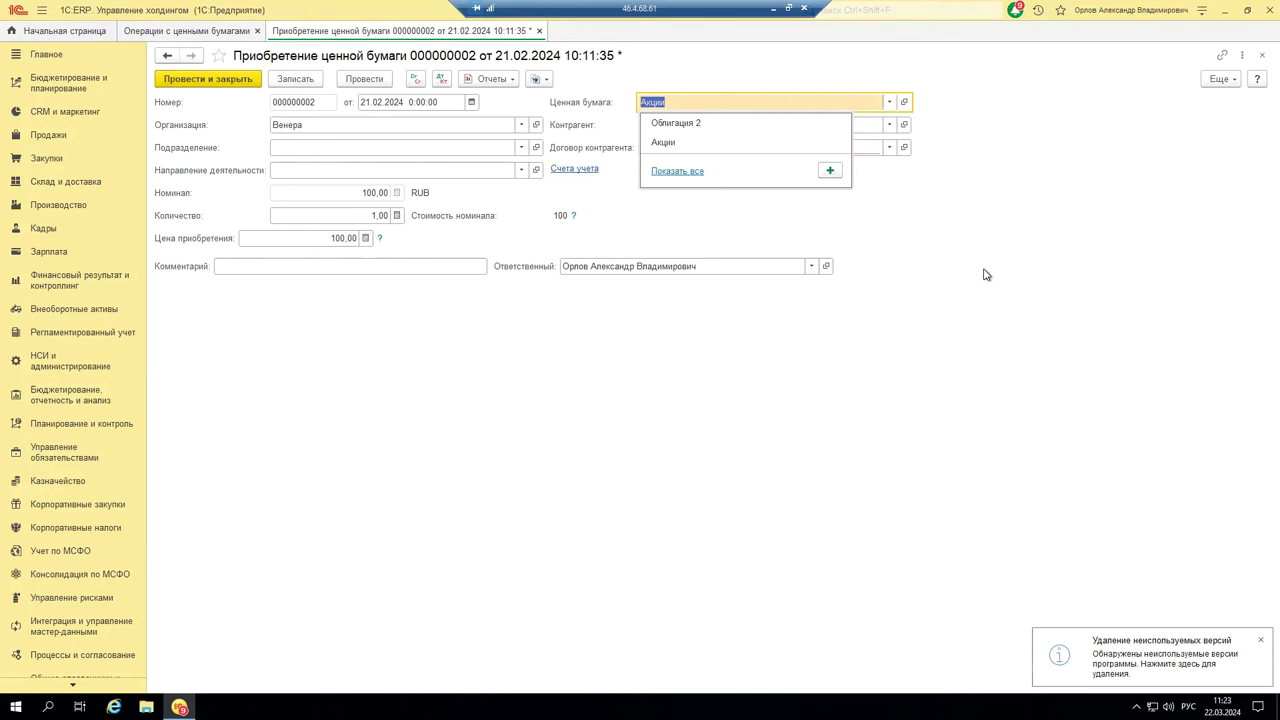
pyautogui.click(843, 141)
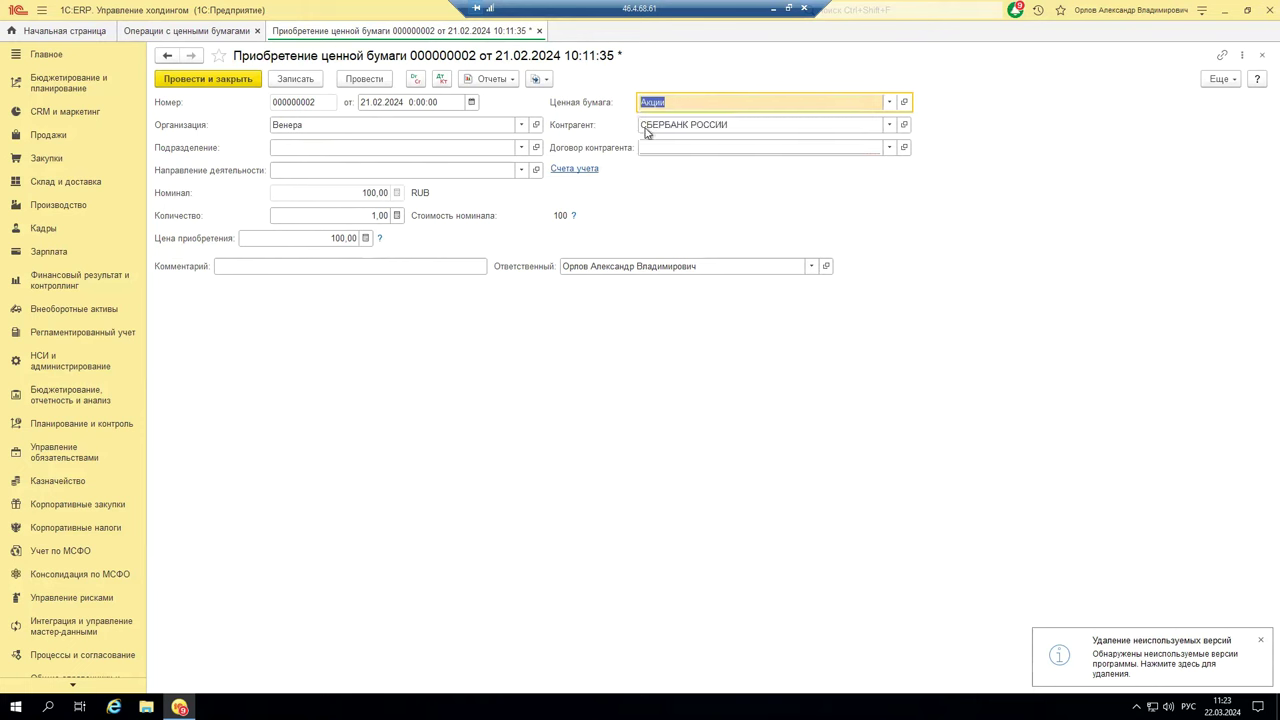
pyautogui.click(732, 125)
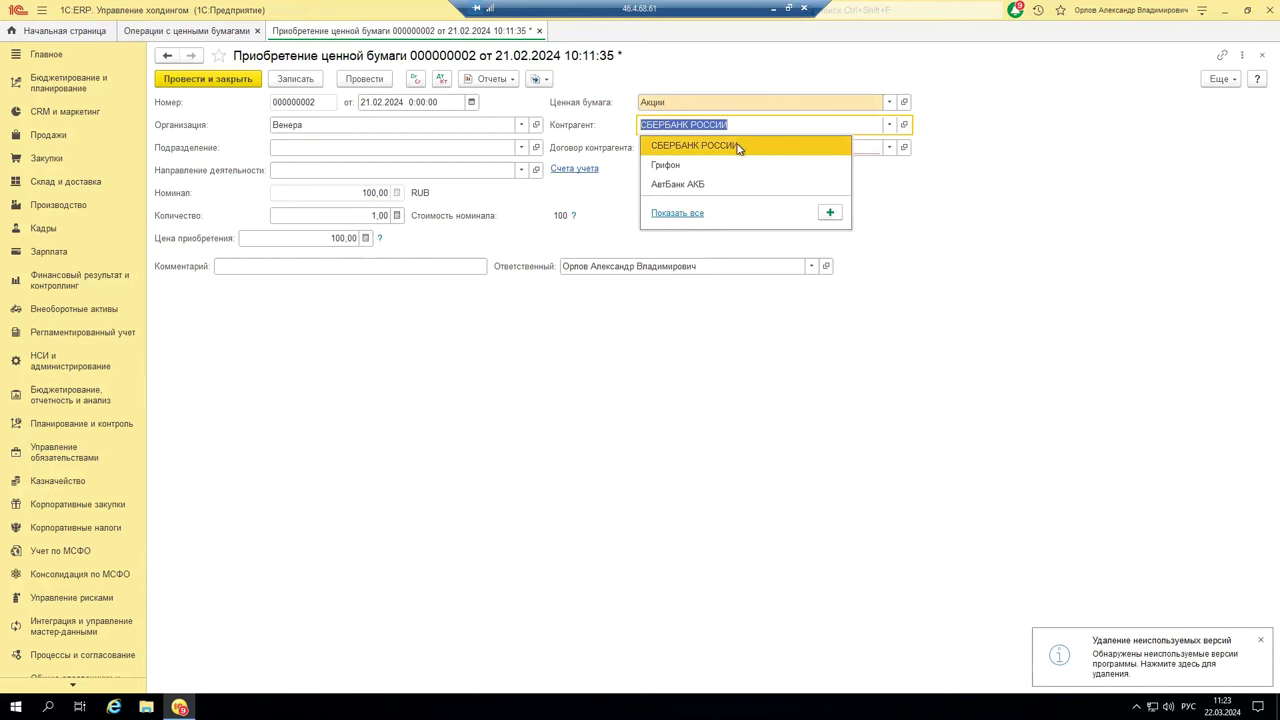
pyautogui.click(740, 148)
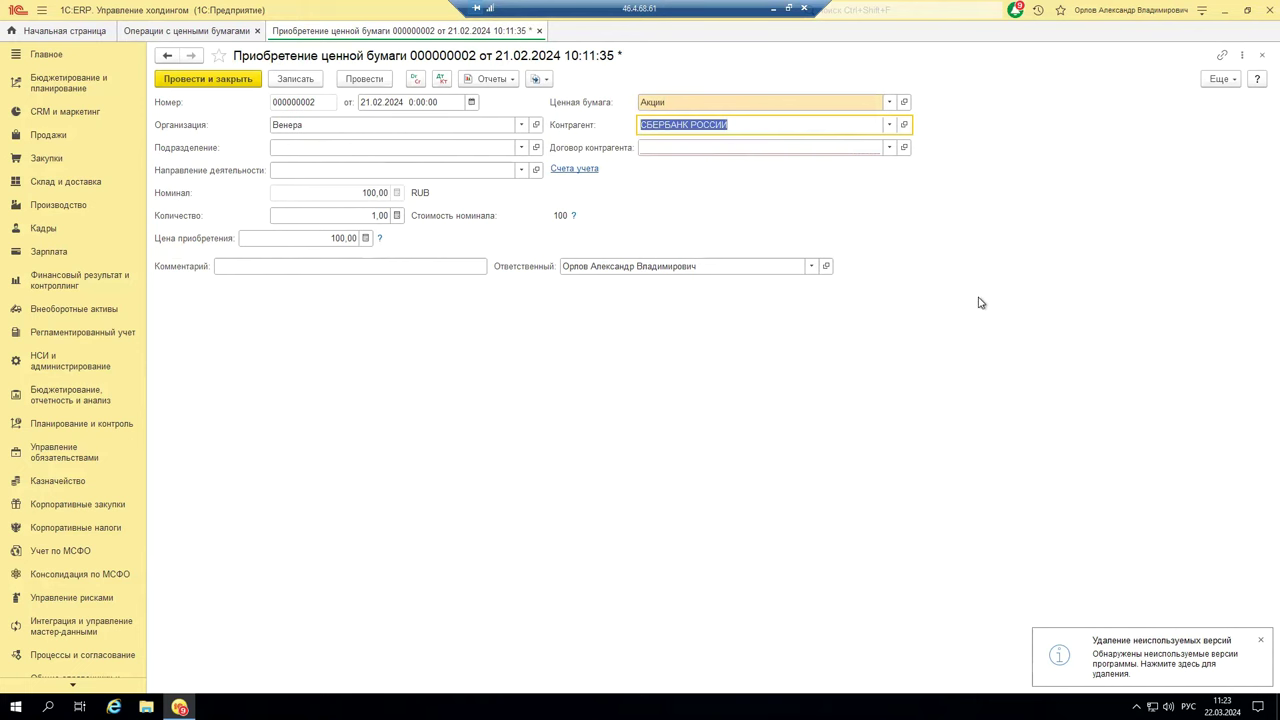
# Step: Choose АвтБанк АКБ as the counterparty, searching the full counterparties list for «банк»
pyautogui.click(889, 127)
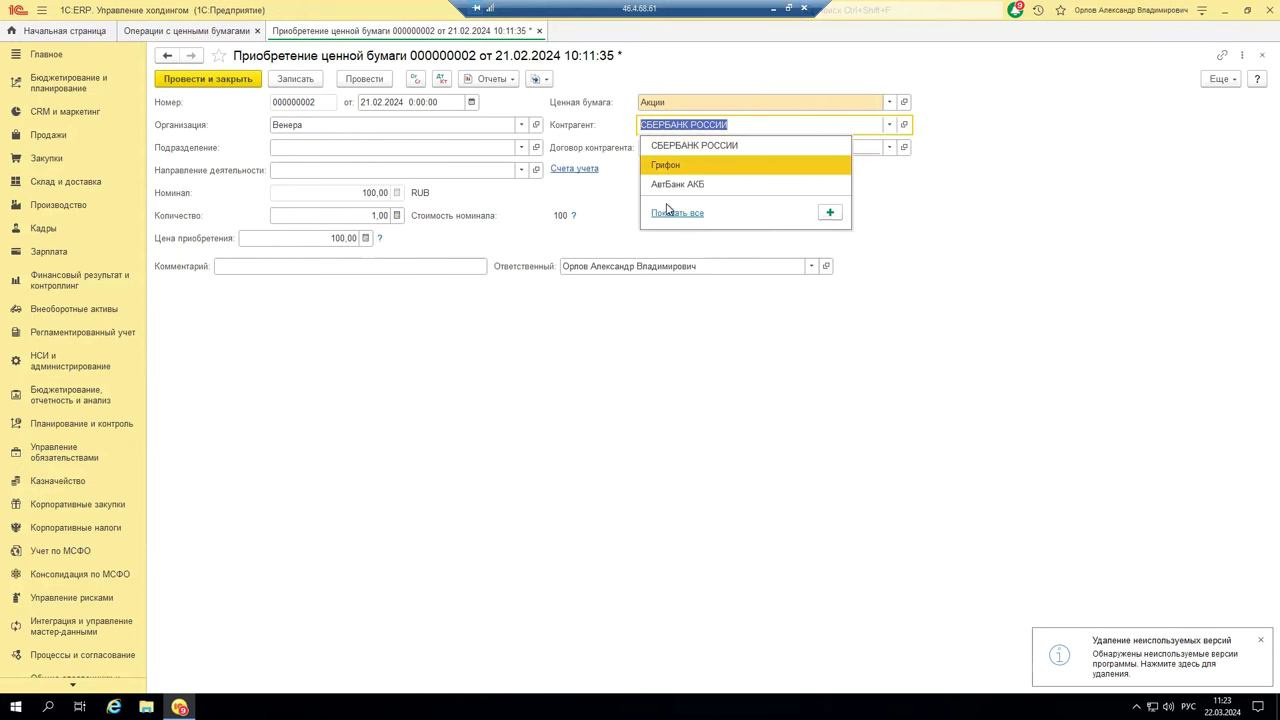
pyautogui.click(672, 212)
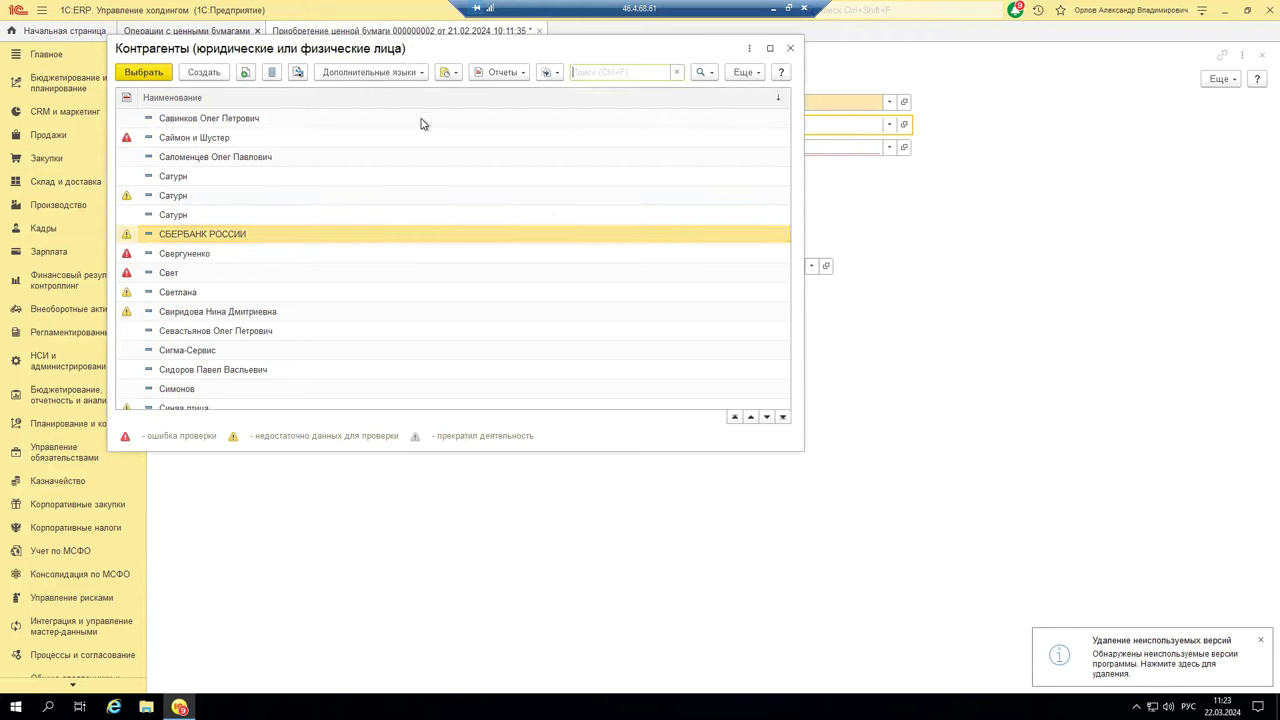
pyautogui.write('6')
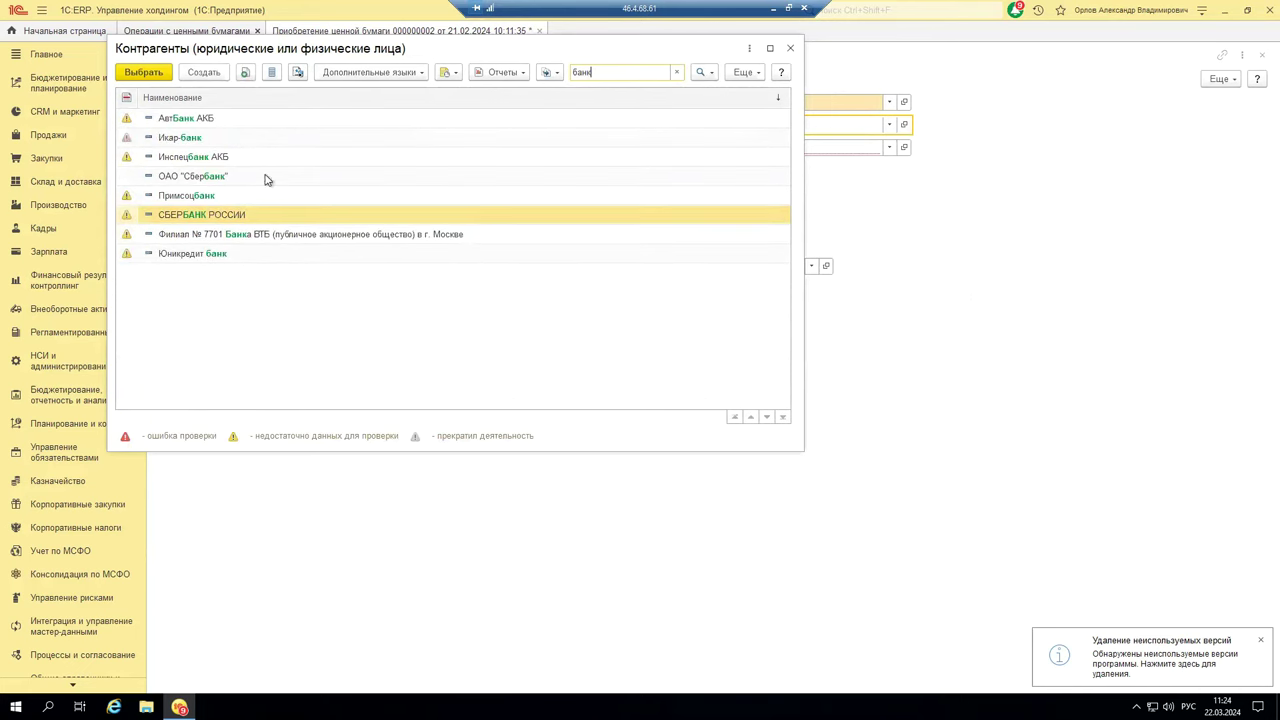
pyautogui.doubleClick(200, 118)
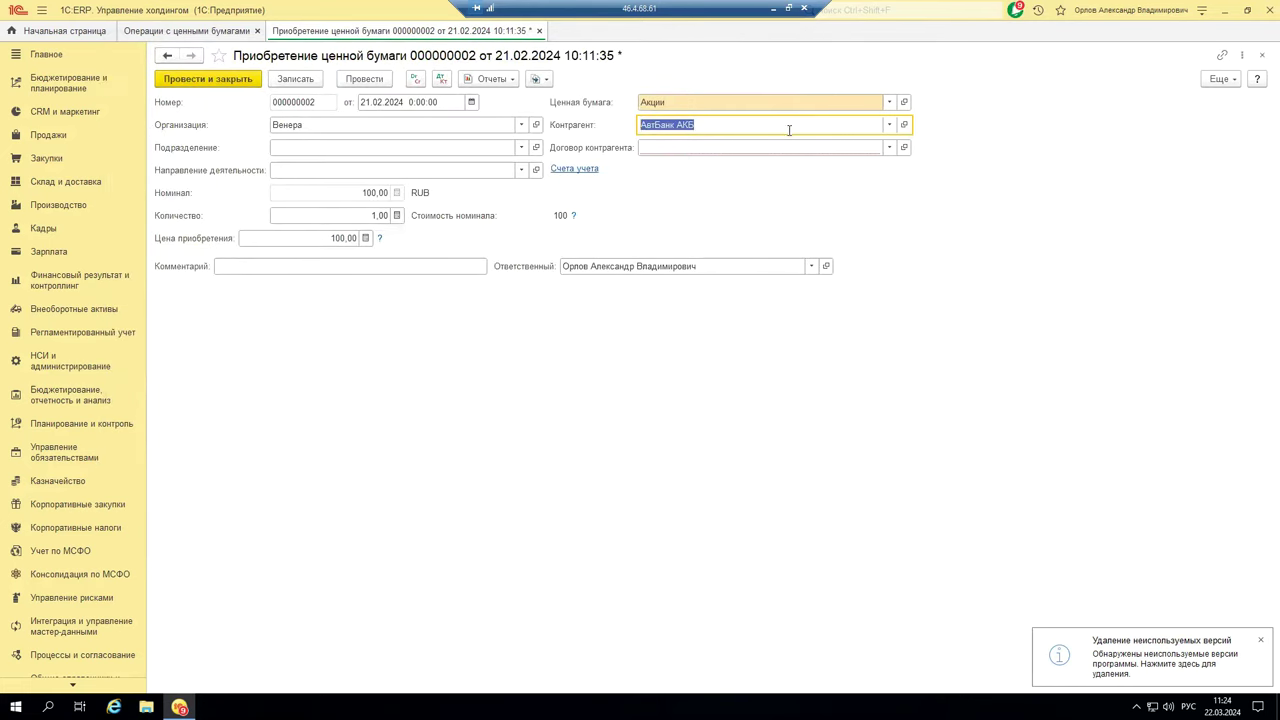
# Step: Set the counterparty back to СБЕРБАНК РОССИИ from the recently used counterparties
pyautogui.click(889, 125)
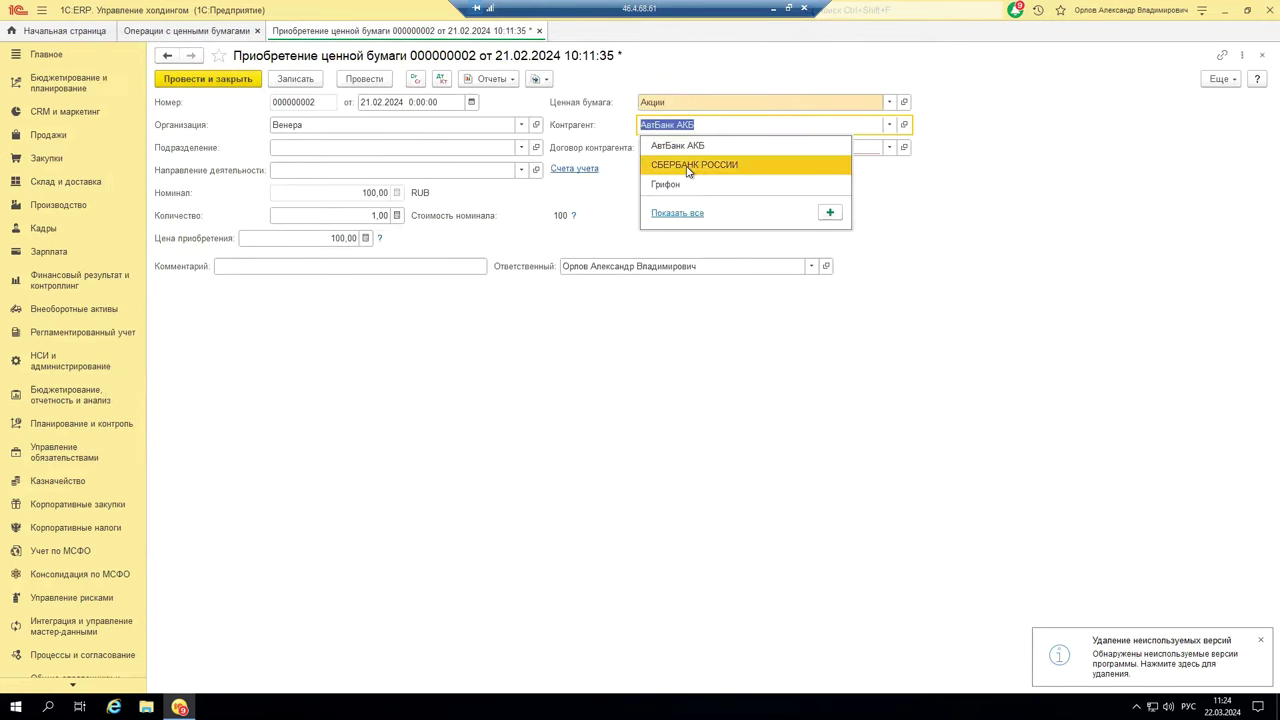
pyautogui.click(688, 166)
pyautogui.click(889, 125)
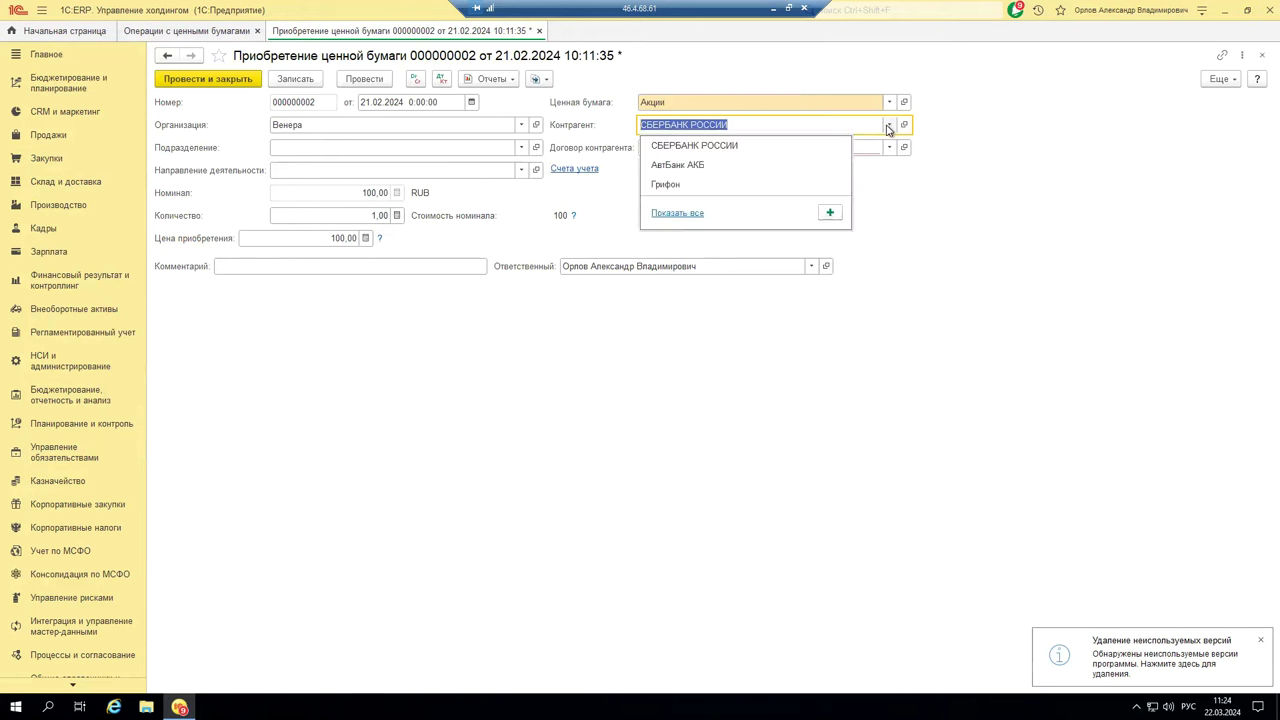
pyautogui.press('Down')
pyautogui.press('Down')
pyautogui.press('Down')
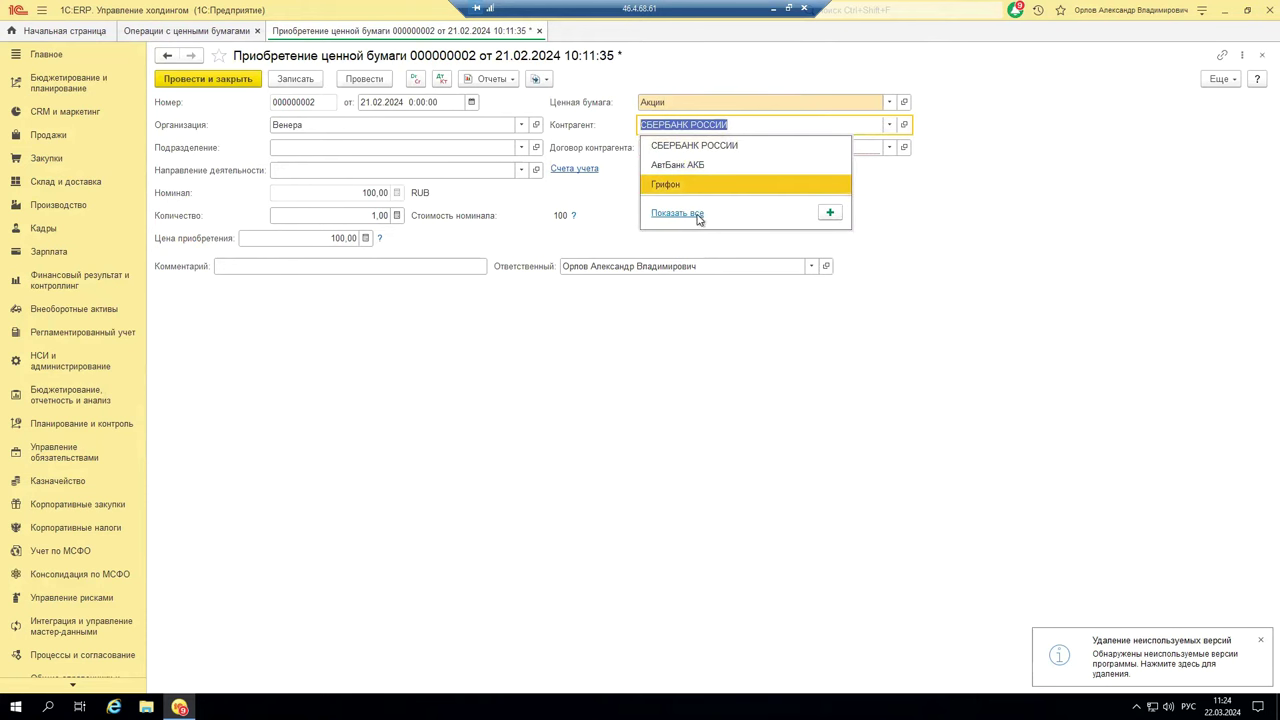
pyautogui.press('Up')
pyautogui.press('Up')
pyautogui.press('Return')
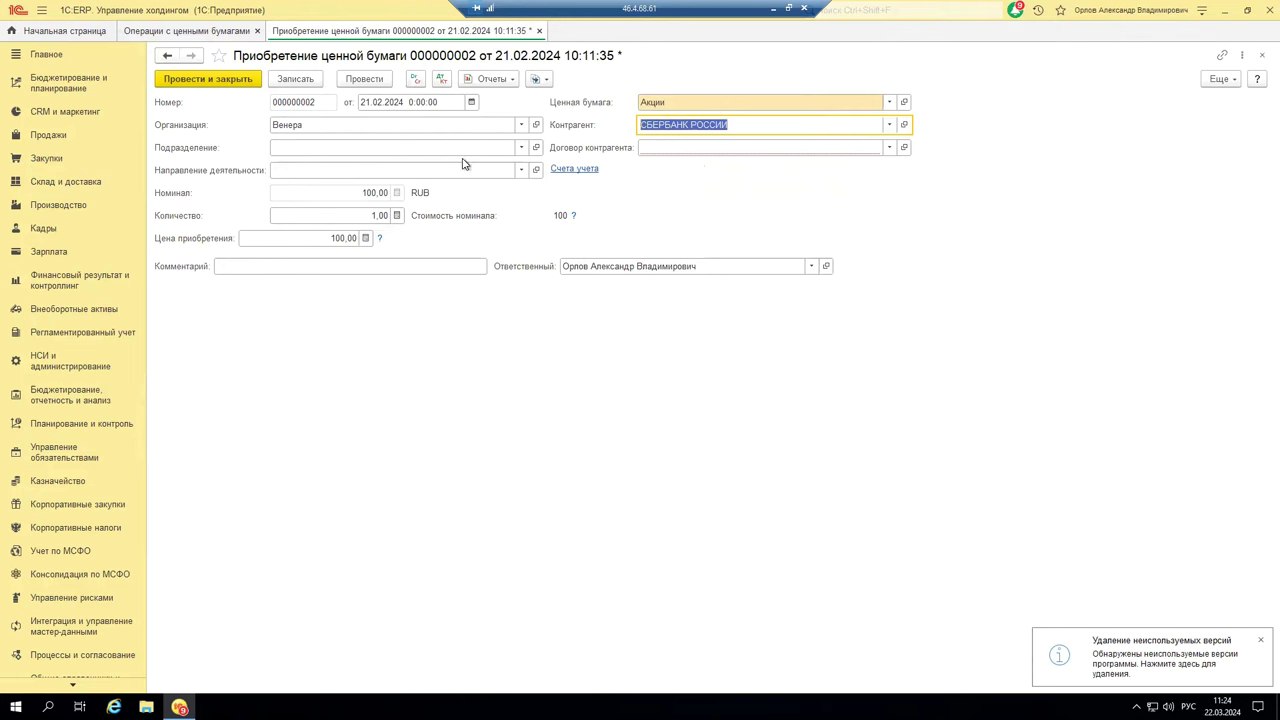
# Step: Review the accounts assigned to each account type for the Акции purchase, and return to the document
pyautogui.click(560, 170)
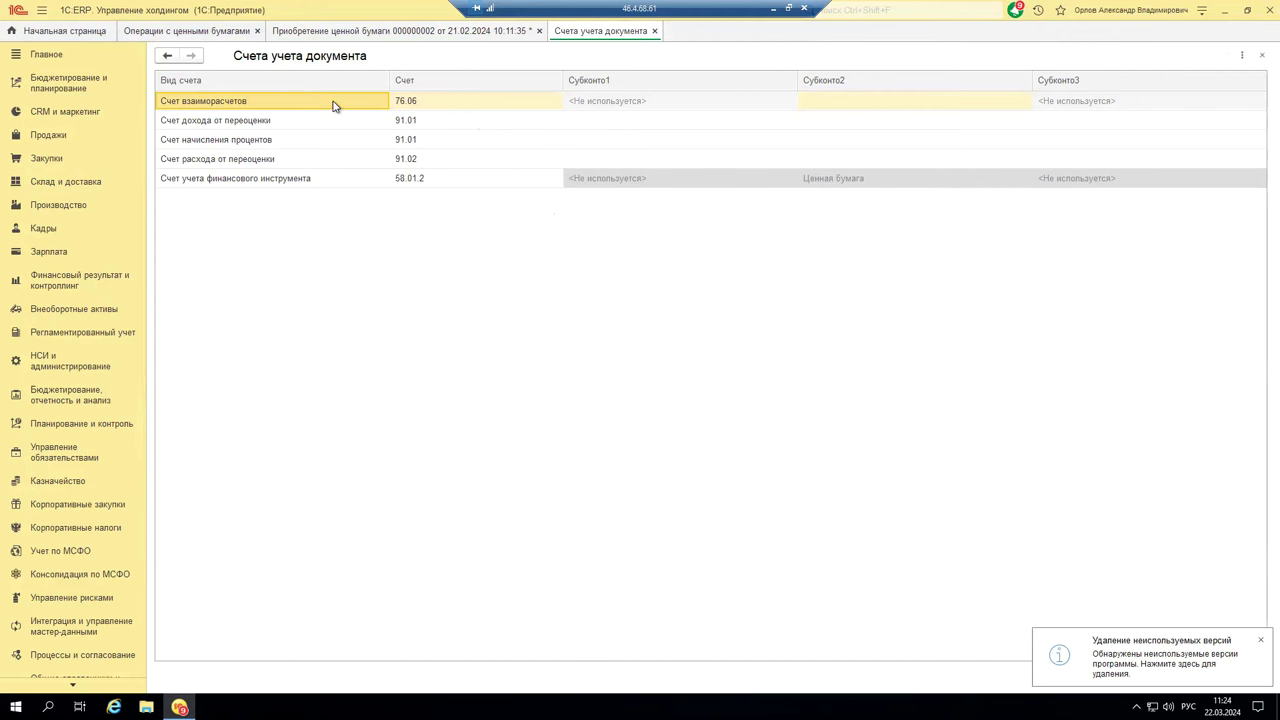
pyautogui.click(654, 31)
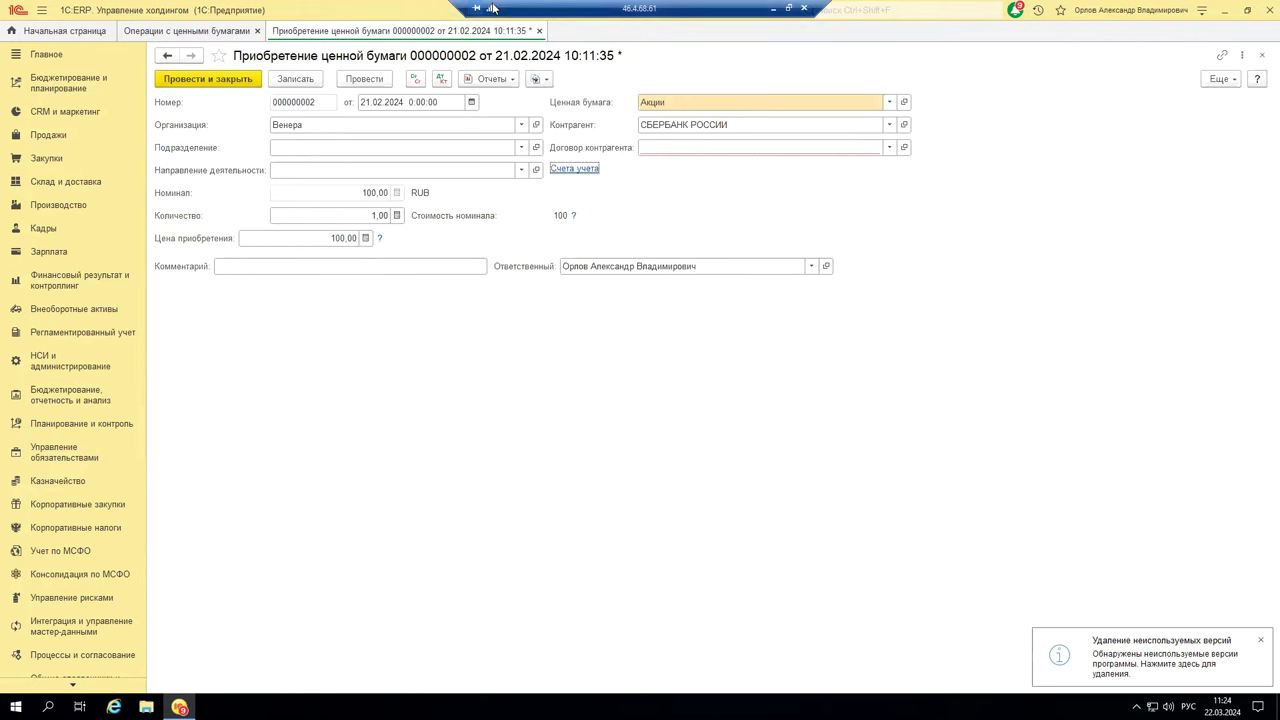
# Step: Try Дирекция under Административное управление as the document's department, and clear the field again
pyautogui.click(310, 151)
pyautogui.click(313, 224)
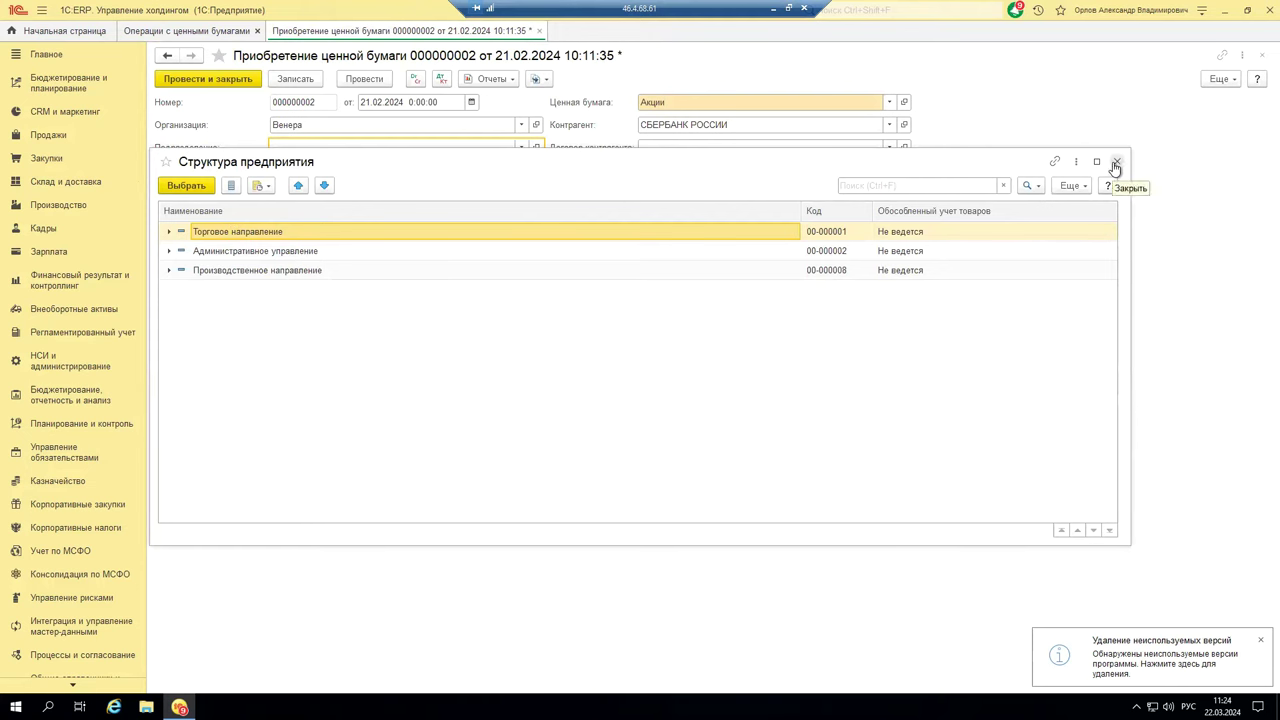
pyautogui.click(171, 254)
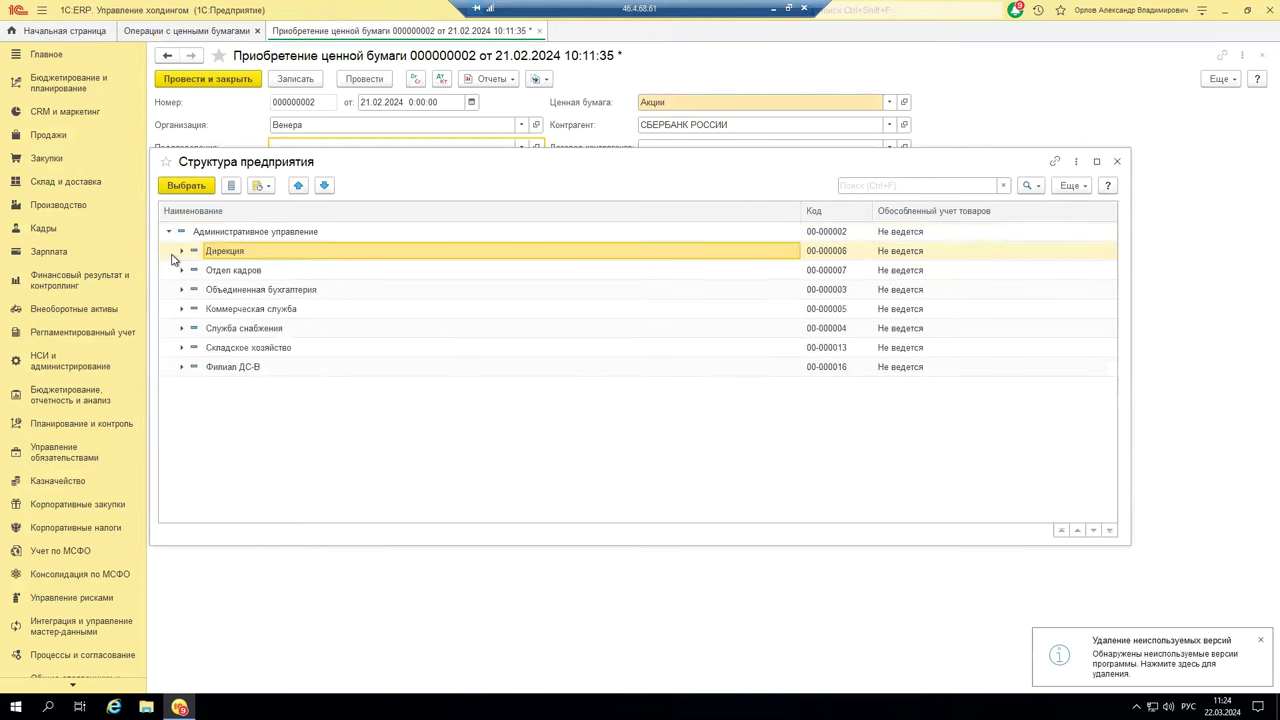
pyautogui.click(181, 252)
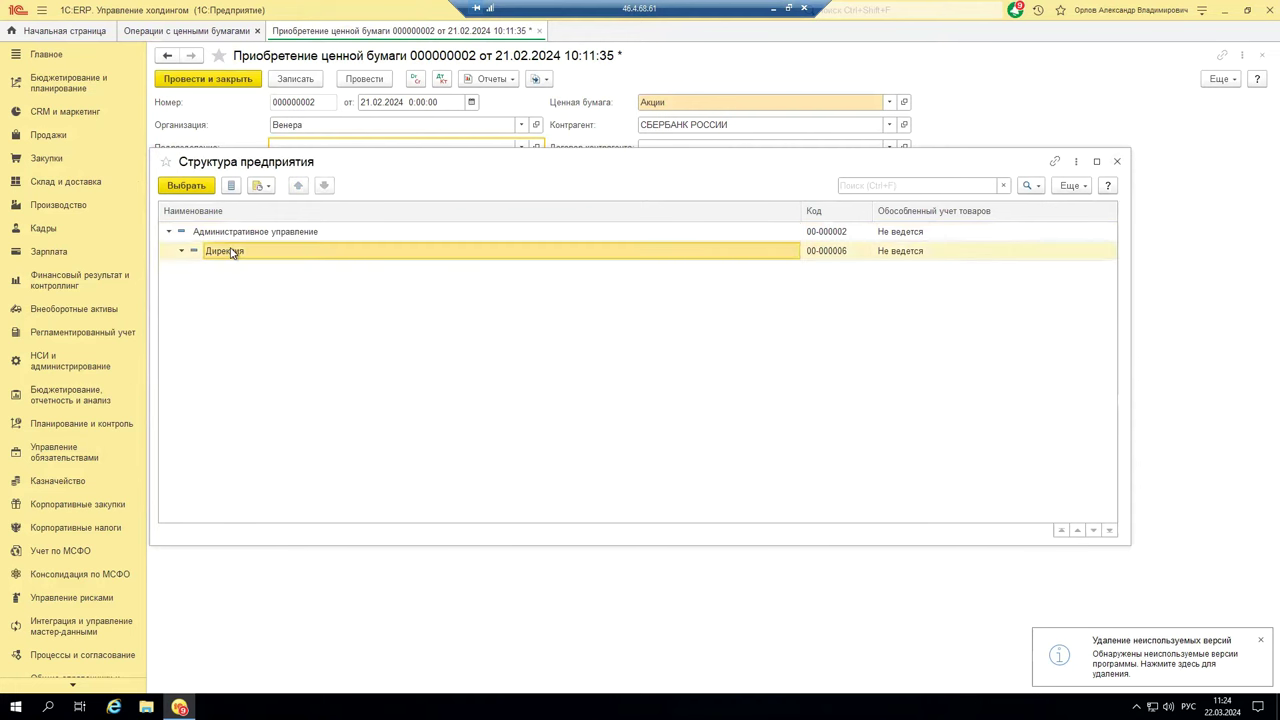
pyautogui.click(186, 185)
pyautogui.press('BackSpace')
pyautogui.press('Escape')
# Step: View the business activity directions available for the document, and close the list without choosing one
pyautogui.click(330, 172)
pyautogui.click(303, 248)
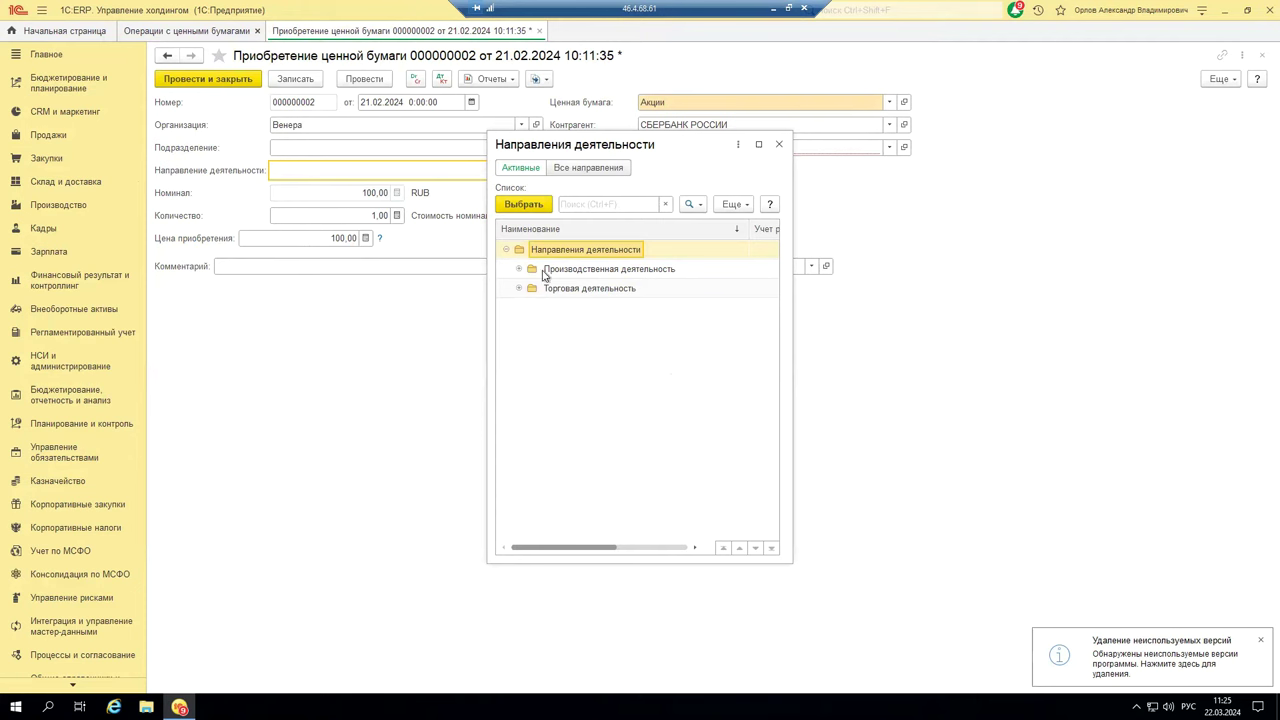
pyautogui.click(779, 146)
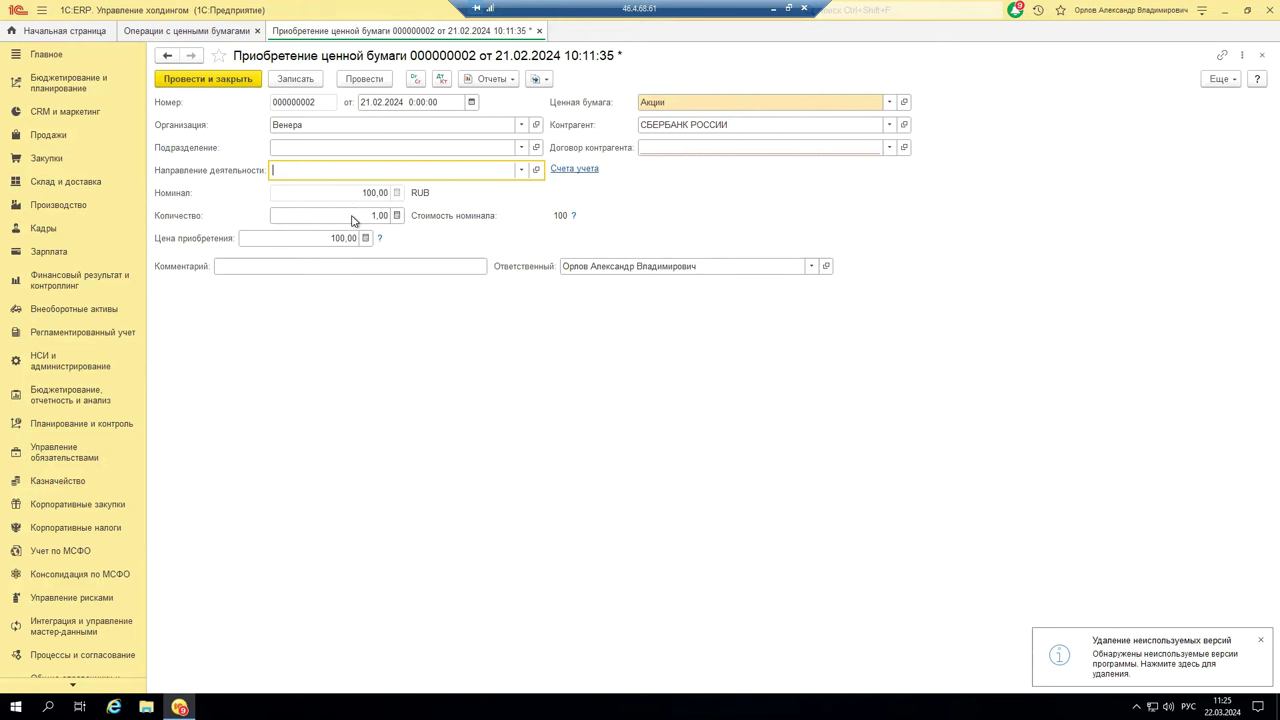
# Step: Try a quantity of 10 for the security, and set the quantity back to 1
pyautogui.click(382, 217)
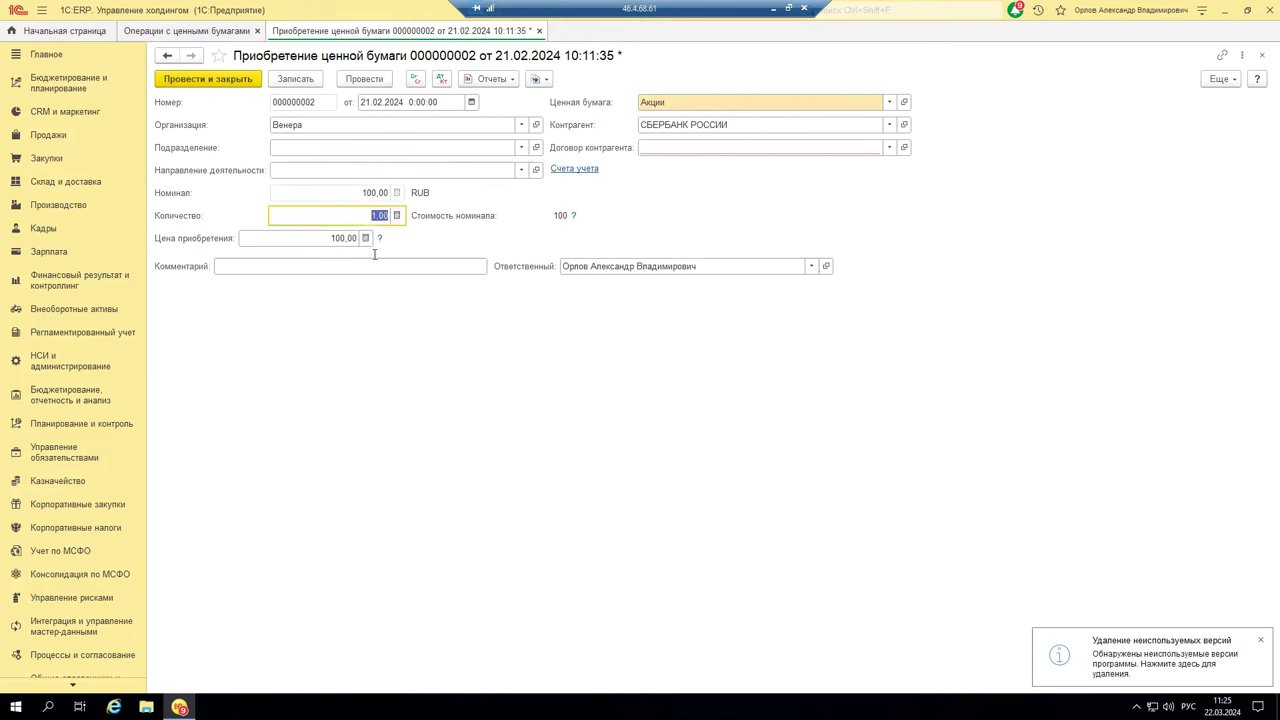
pyautogui.press('Tab')
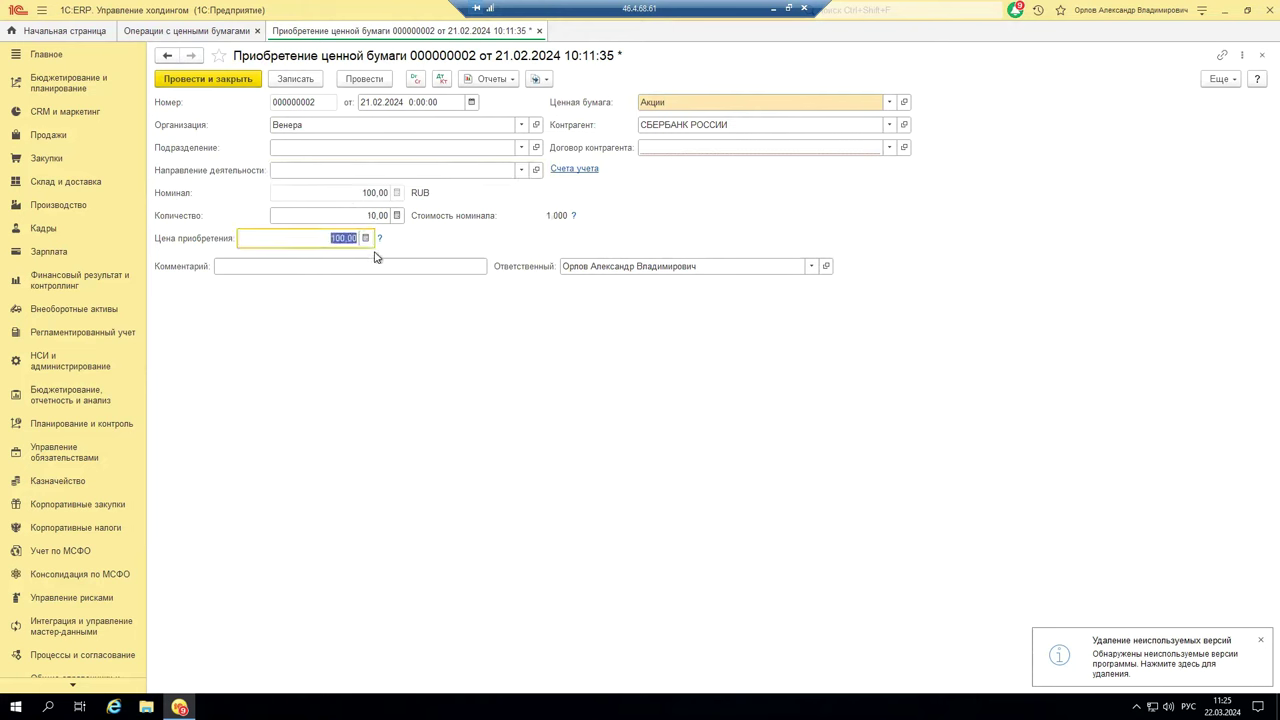
pyautogui.click(353, 217)
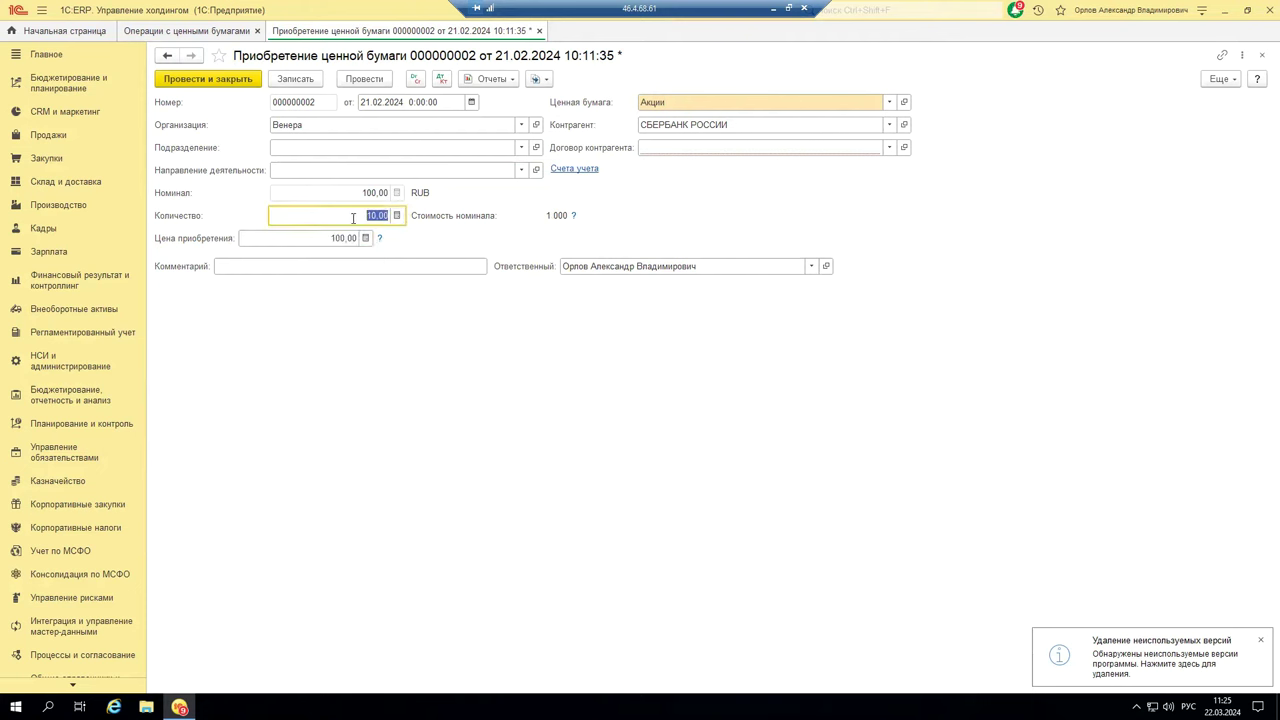
pyautogui.write('1')
pyautogui.press('Tab')
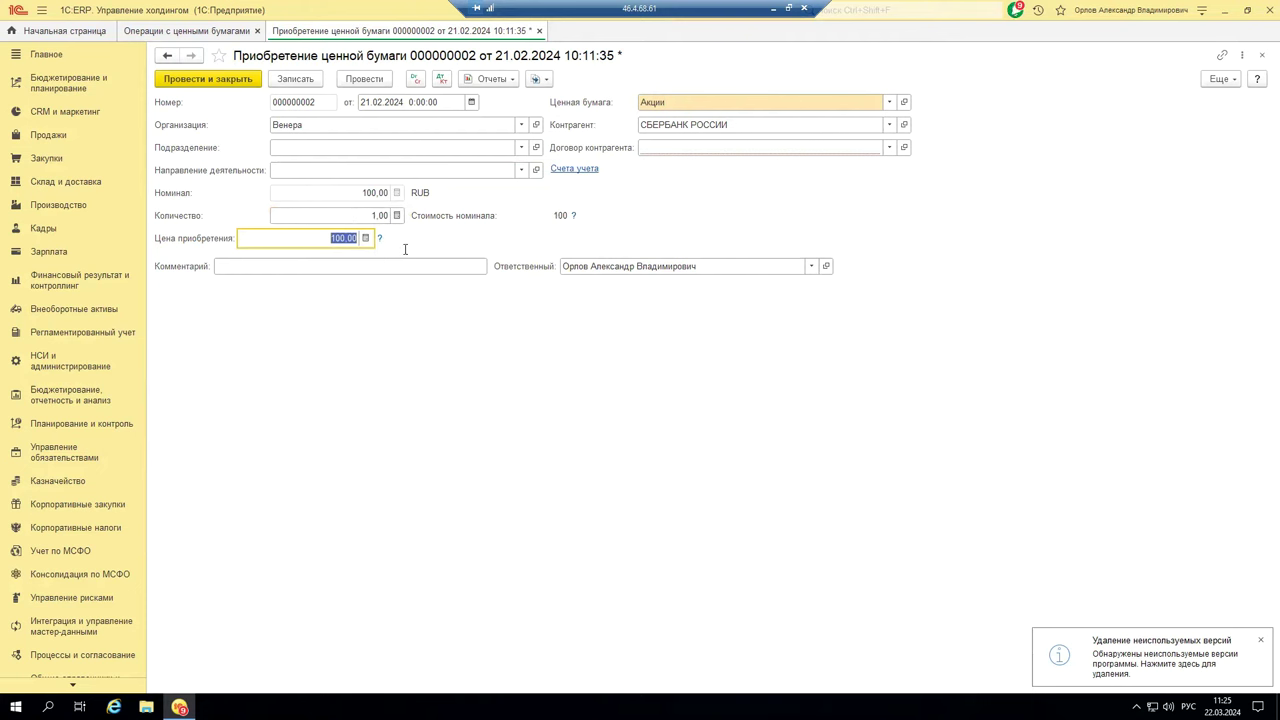
# Step: Look through the groups in the full securities list, and choose Облигация 2 as the document's security
pyautogui.click(888, 104)
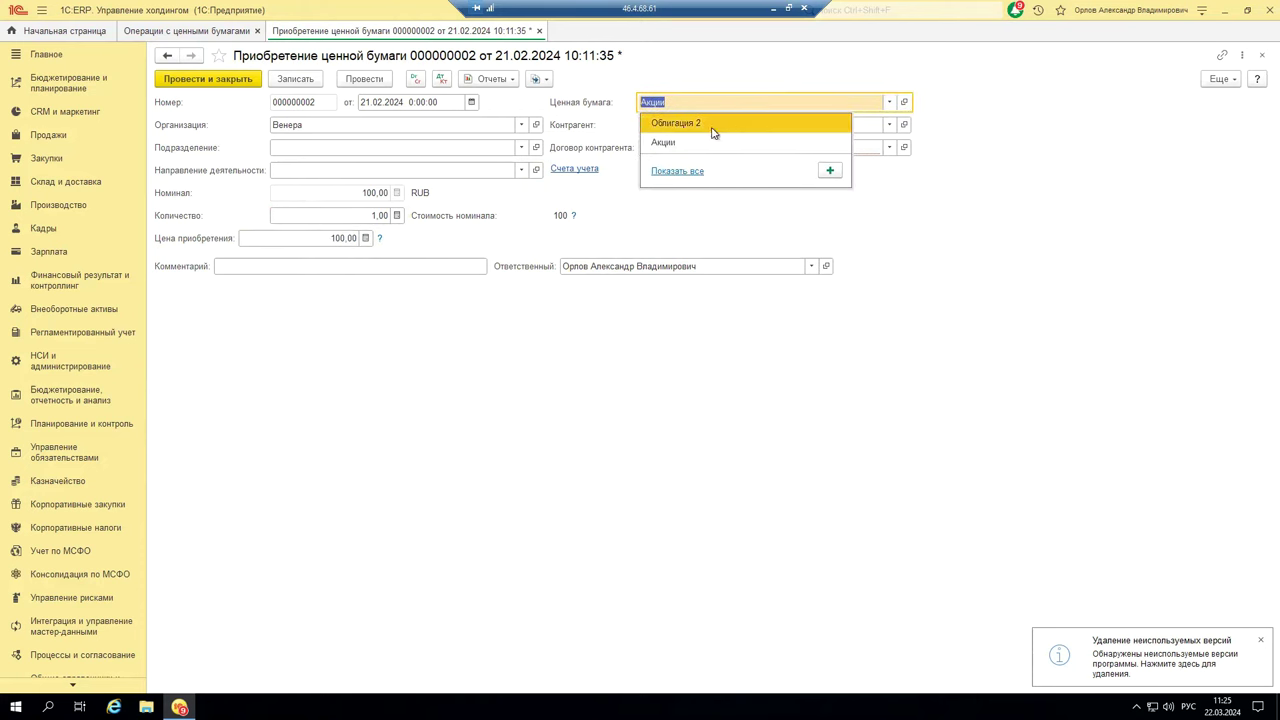
pyautogui.click(677, 171)
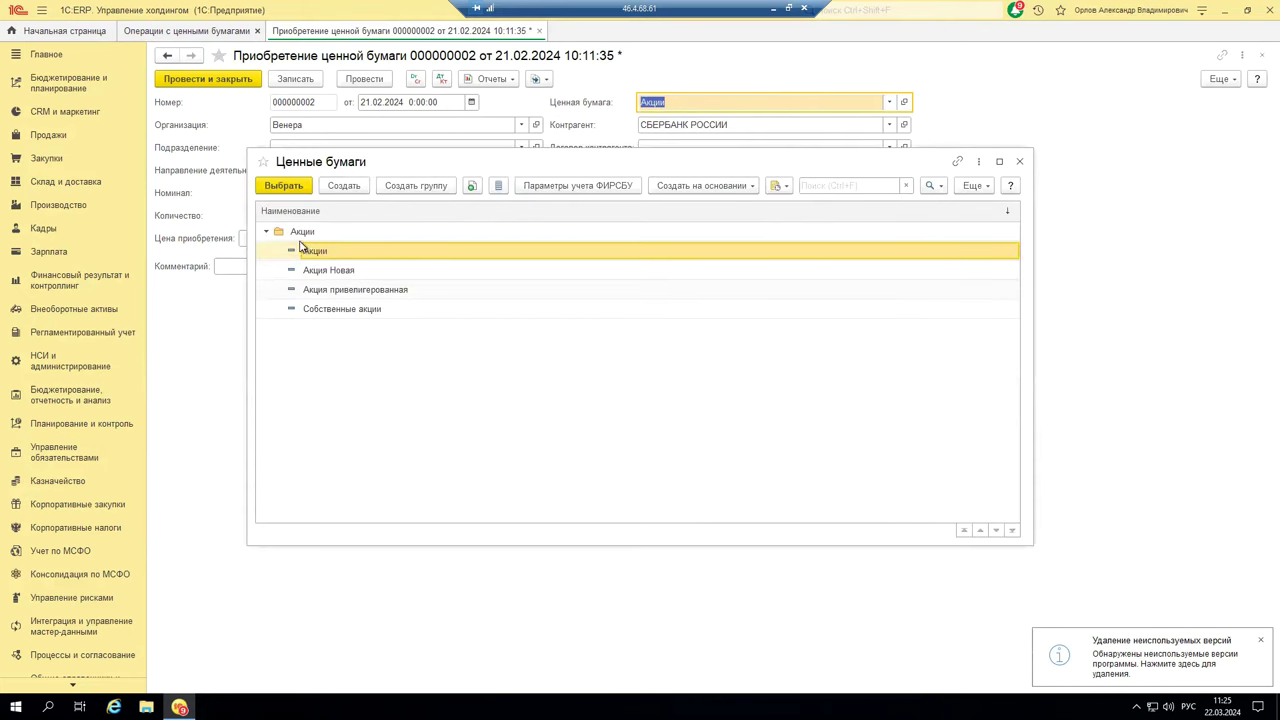
pyautogui.click(266, 232)
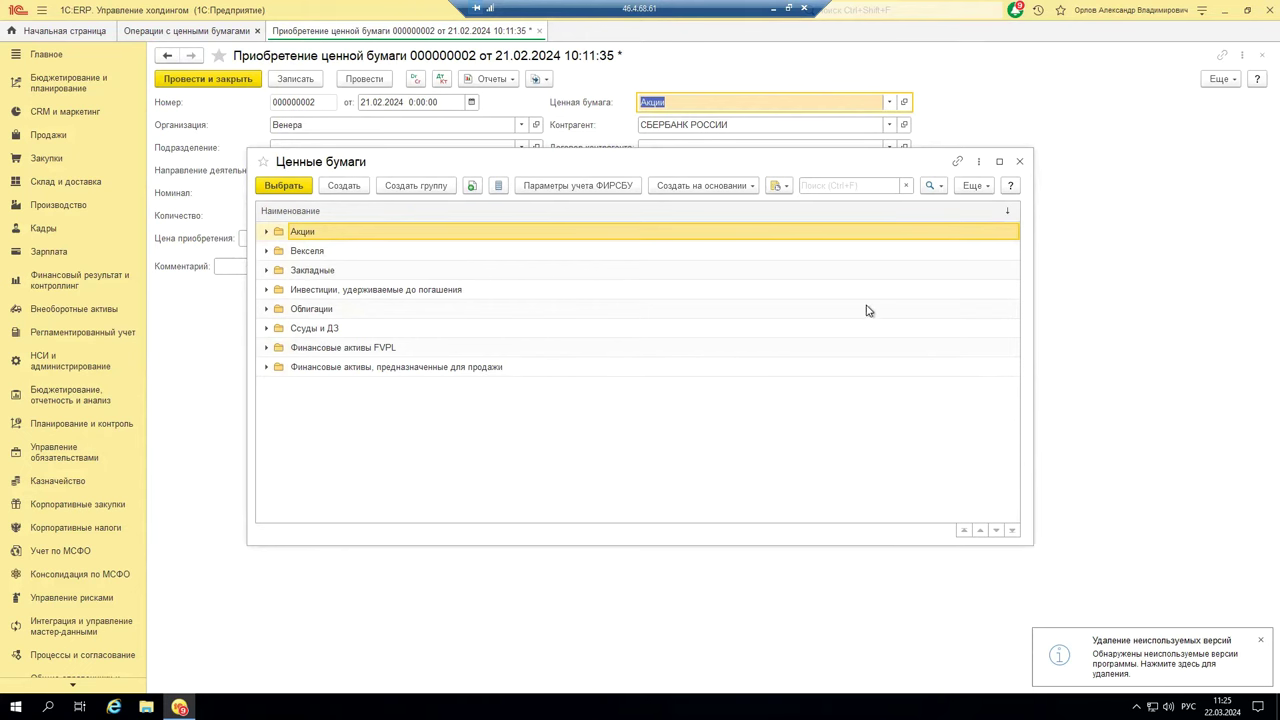
pyautogui.click(1019, 161)
pyautogui.click(889, 102)
pyautogui.click(689, 124)
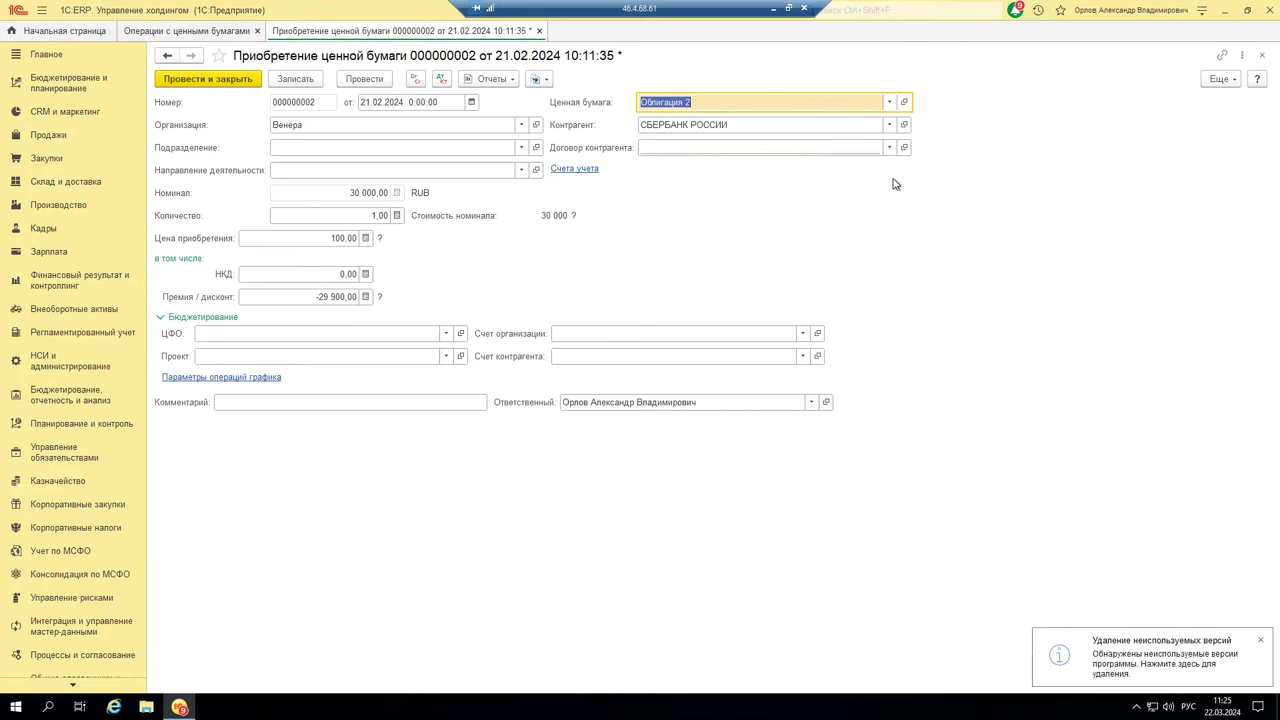
# Step: Set the bond's premium/discount to 0, and choose «Облигация в USD от 05.02.2019» as the counterparty contract
pyautogui.click(330, 297)
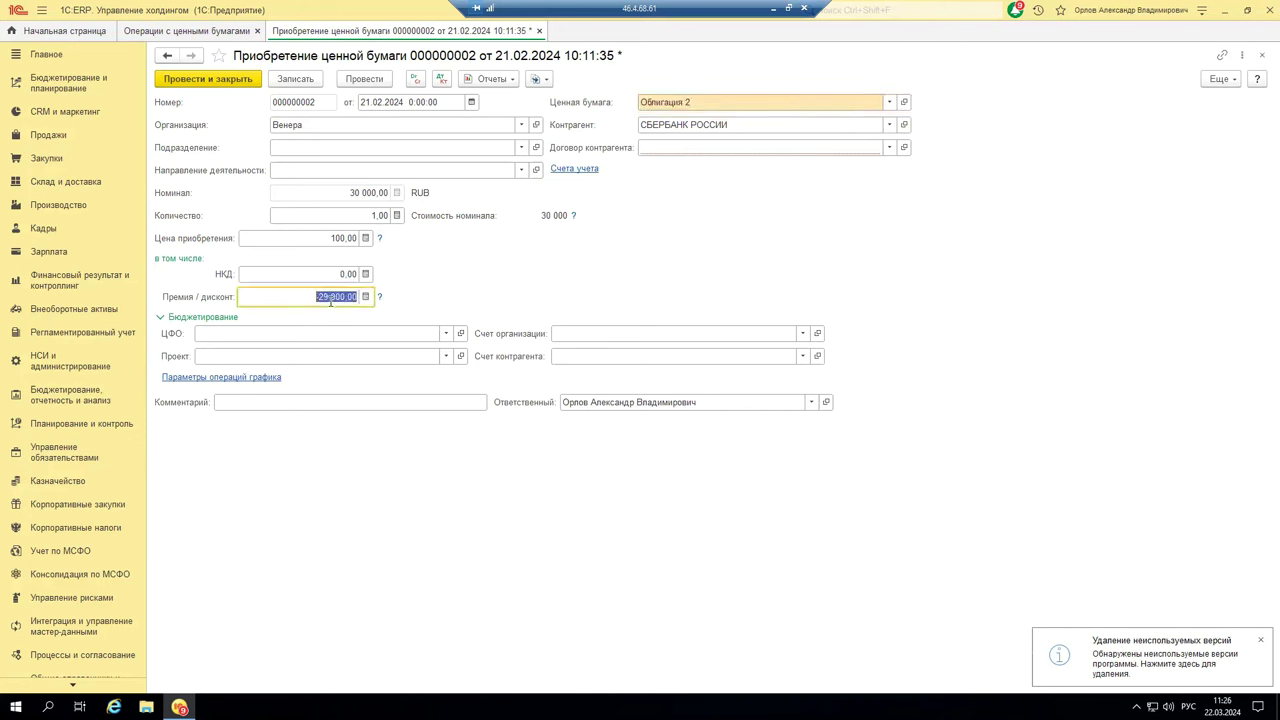
pyautogui.write('0')
pyautogui.click(889, 148)
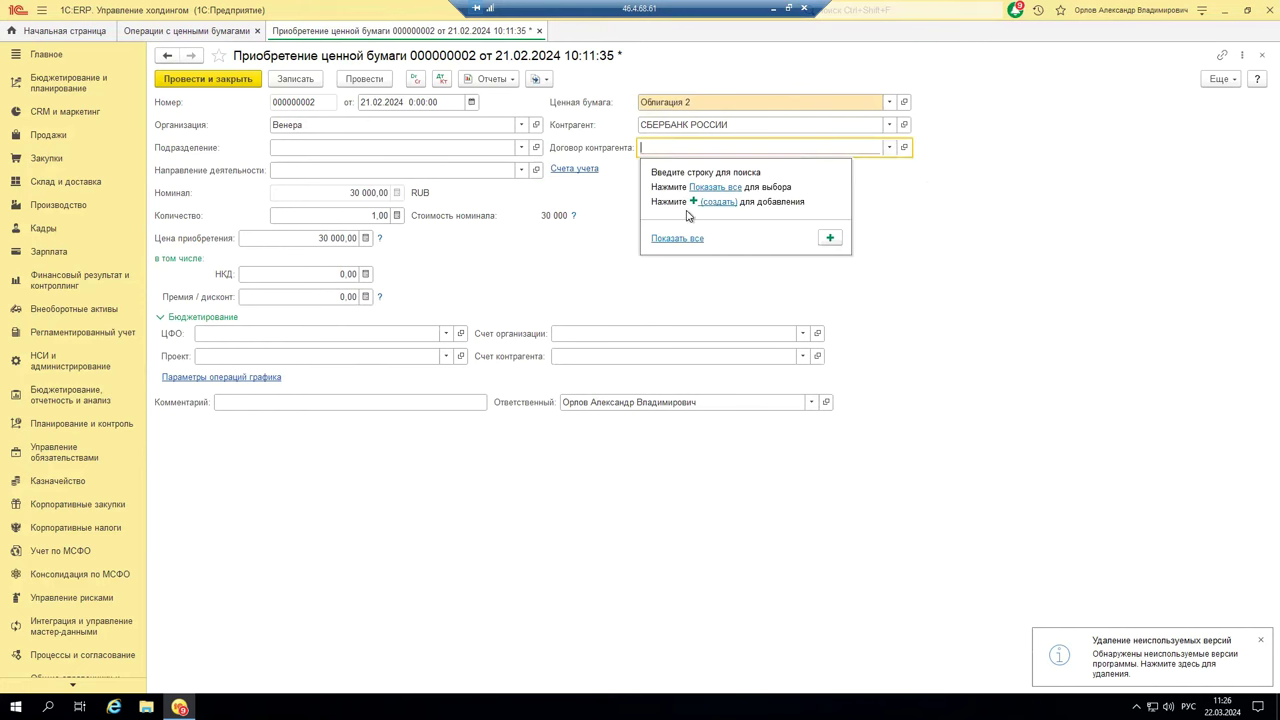
pyautogui.click(677, 240)
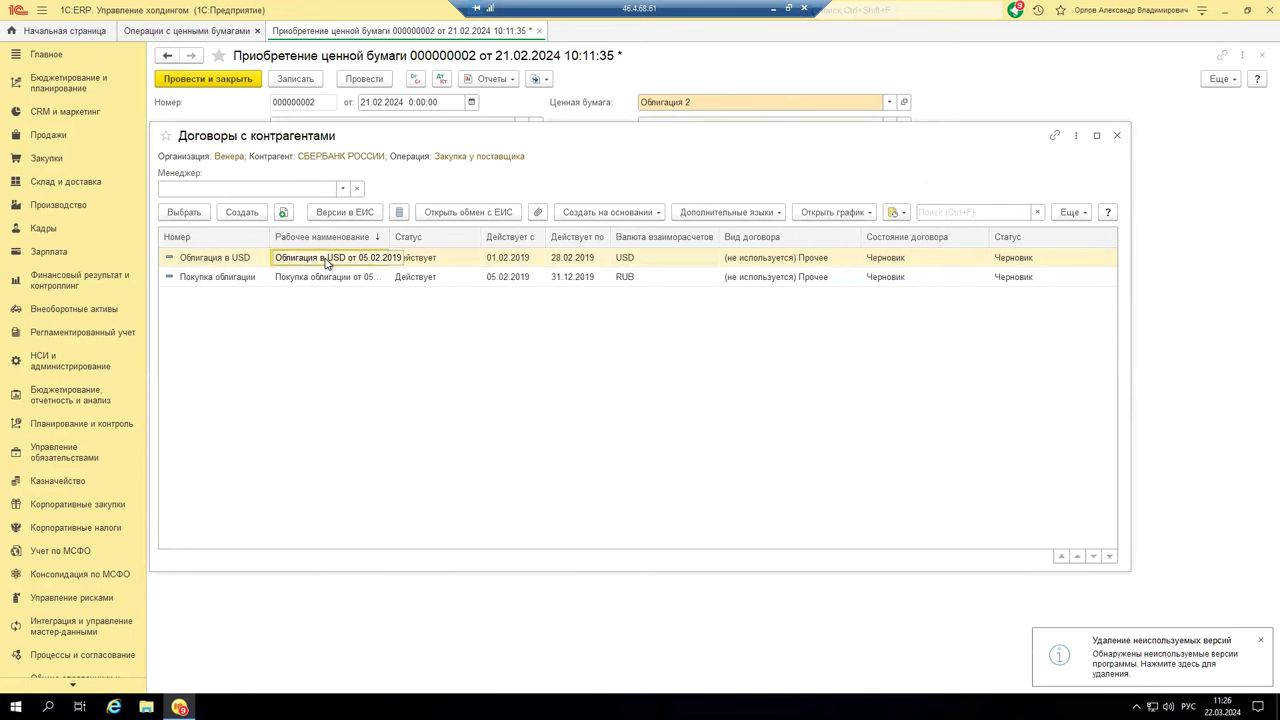
pyautogui.doubleClick(326, 258)
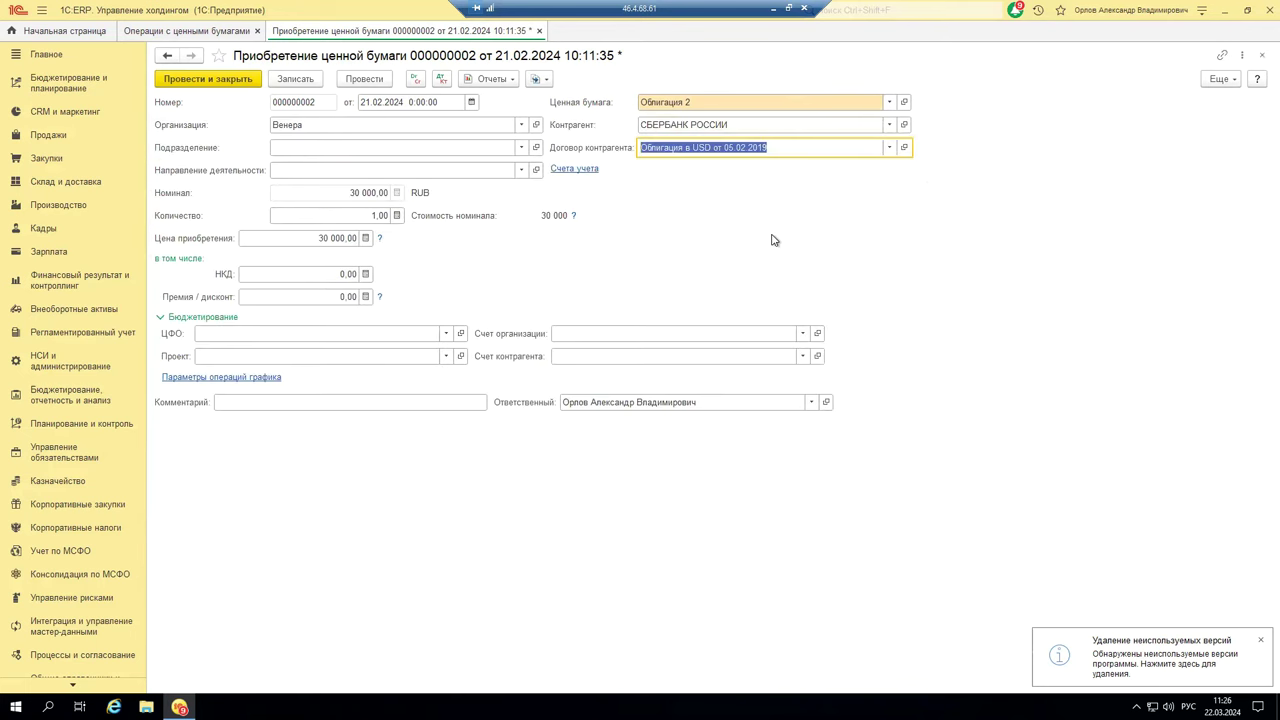
# Step: Review the accounts assigned for the bond purchase, and close the purchase document without saving the changes
pyautogui.click(572, 170)
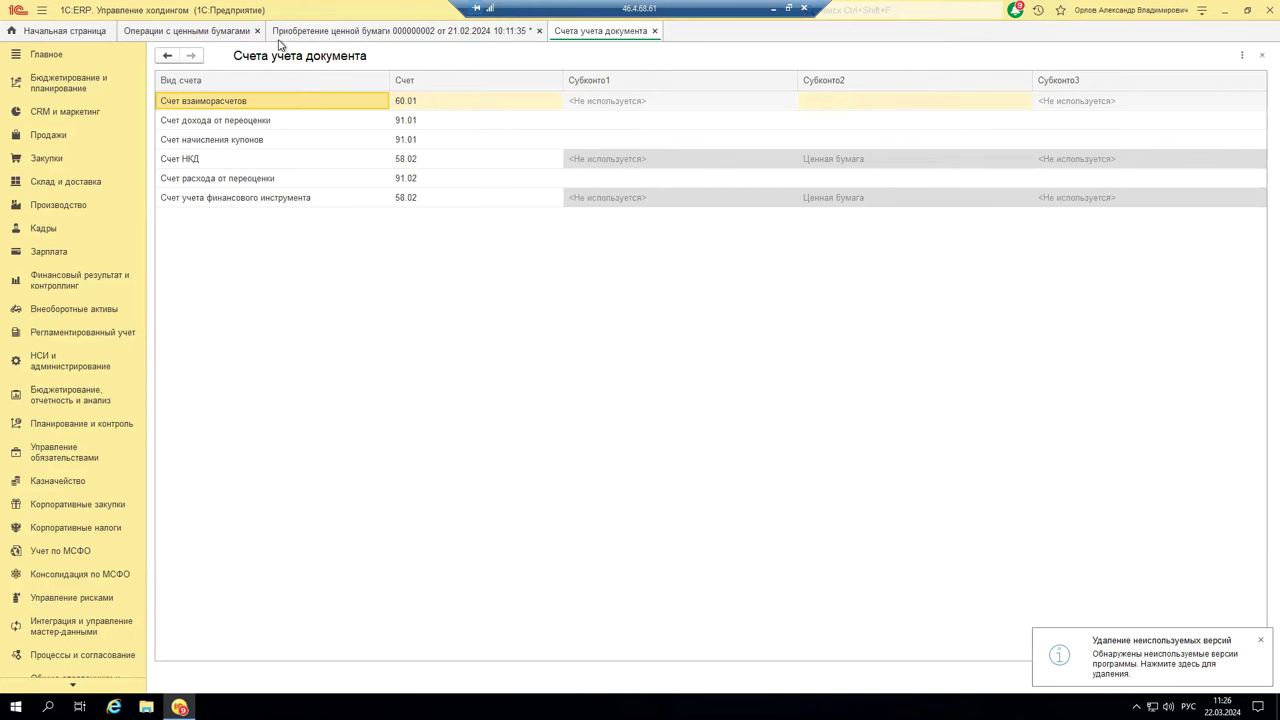
pyautogui.click(655, 31)
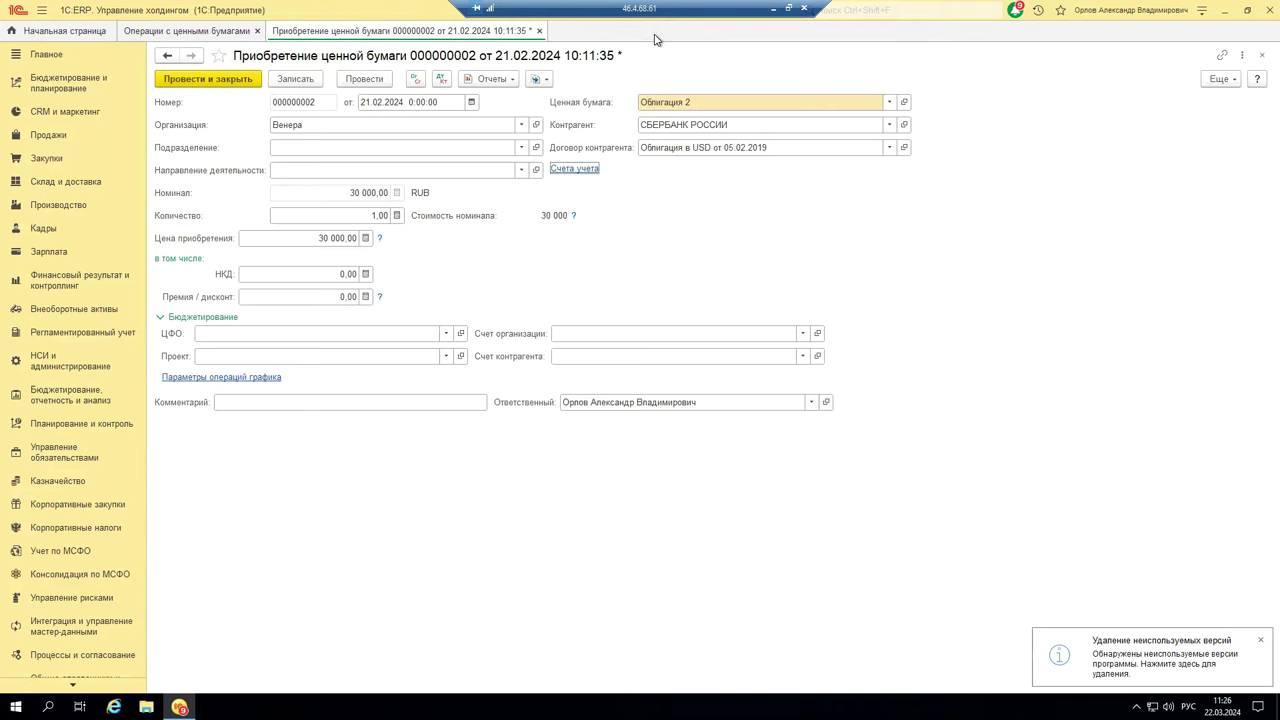
pyautogui.click(539, 31)
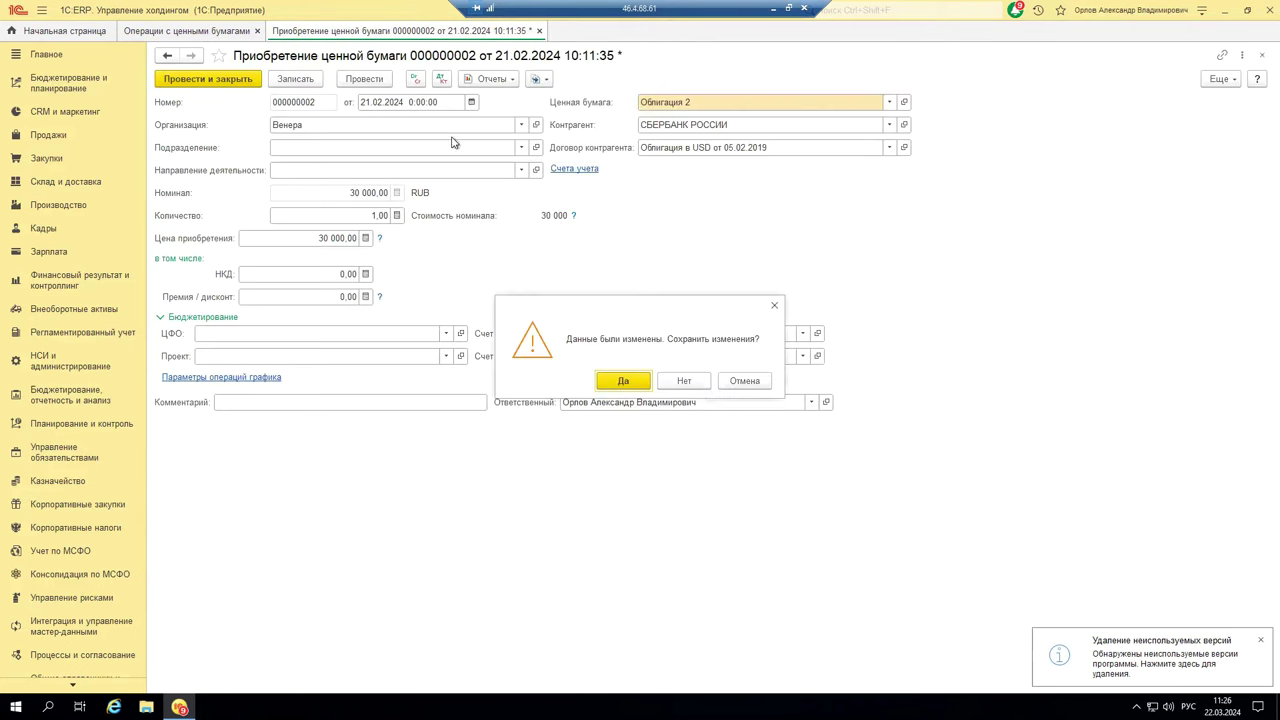
pyautogui.click(705, 384)
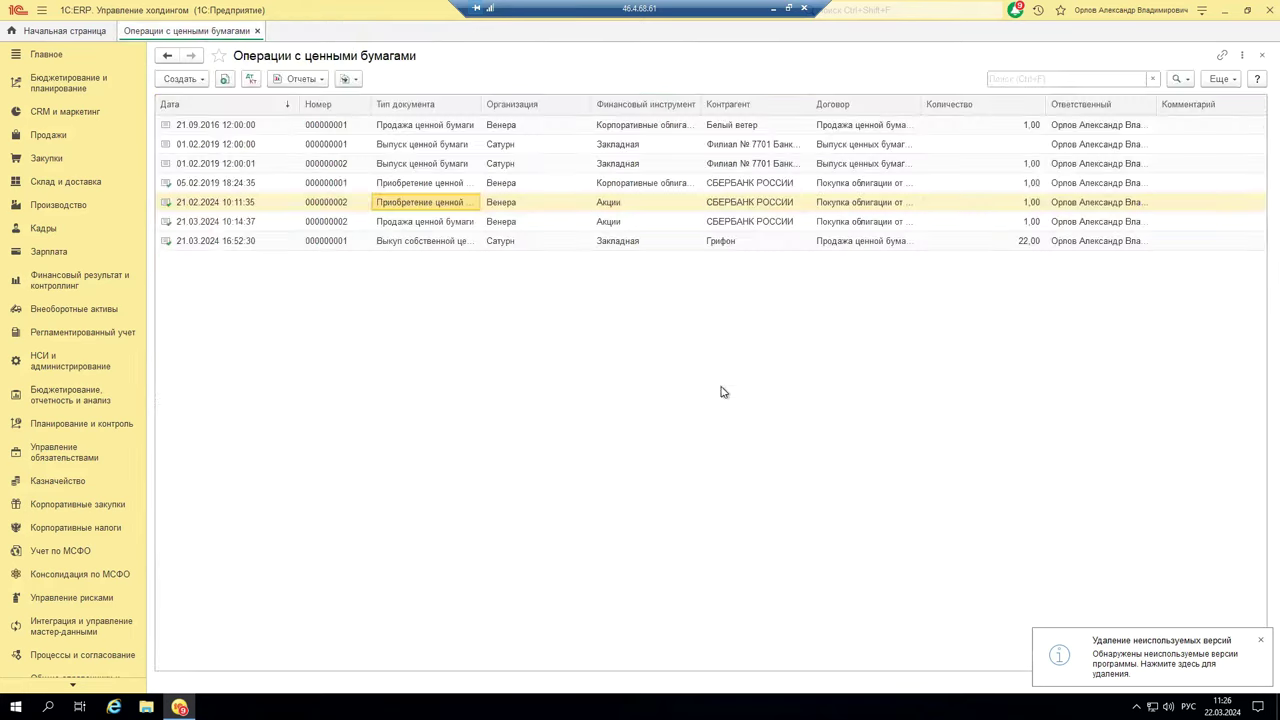
# Step: Open the Акции purchase document of 21.02.2024, review its register movements from Хозрасчетный through Расчеты с поставщиками, and close the movements
pyautogui.doubleClick(414, 203)
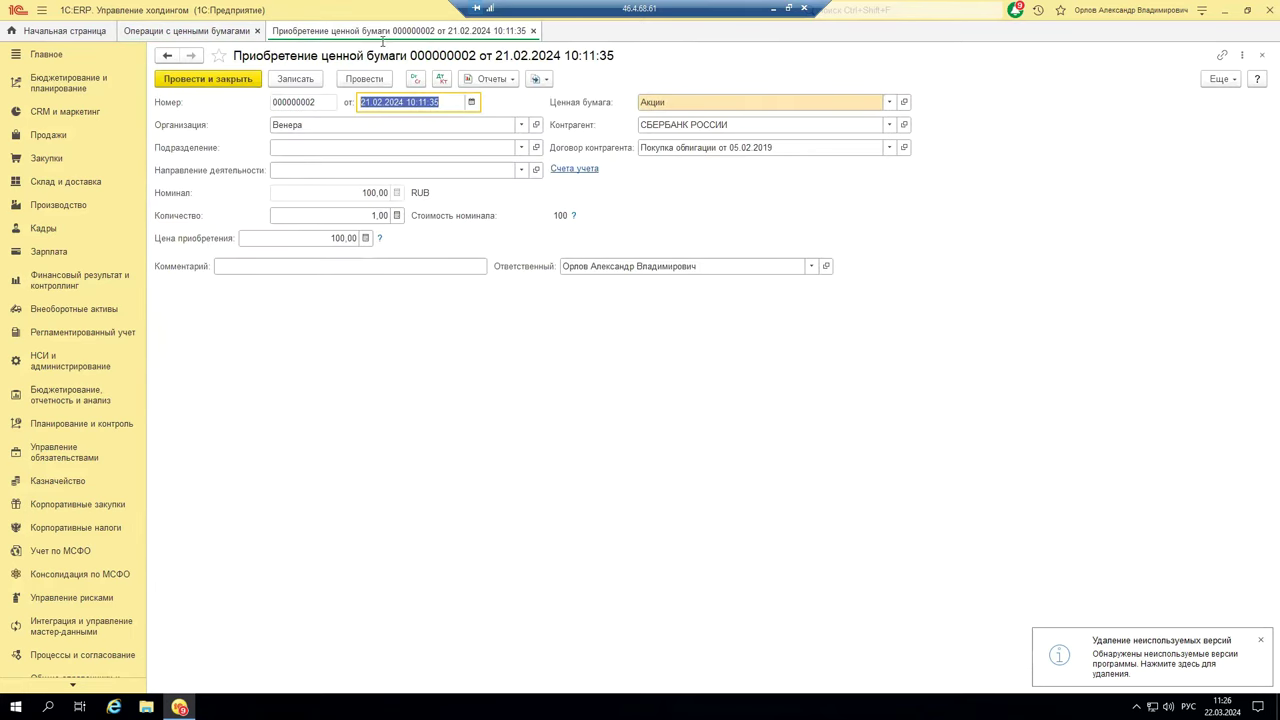
pyautogui.click(360, 82)
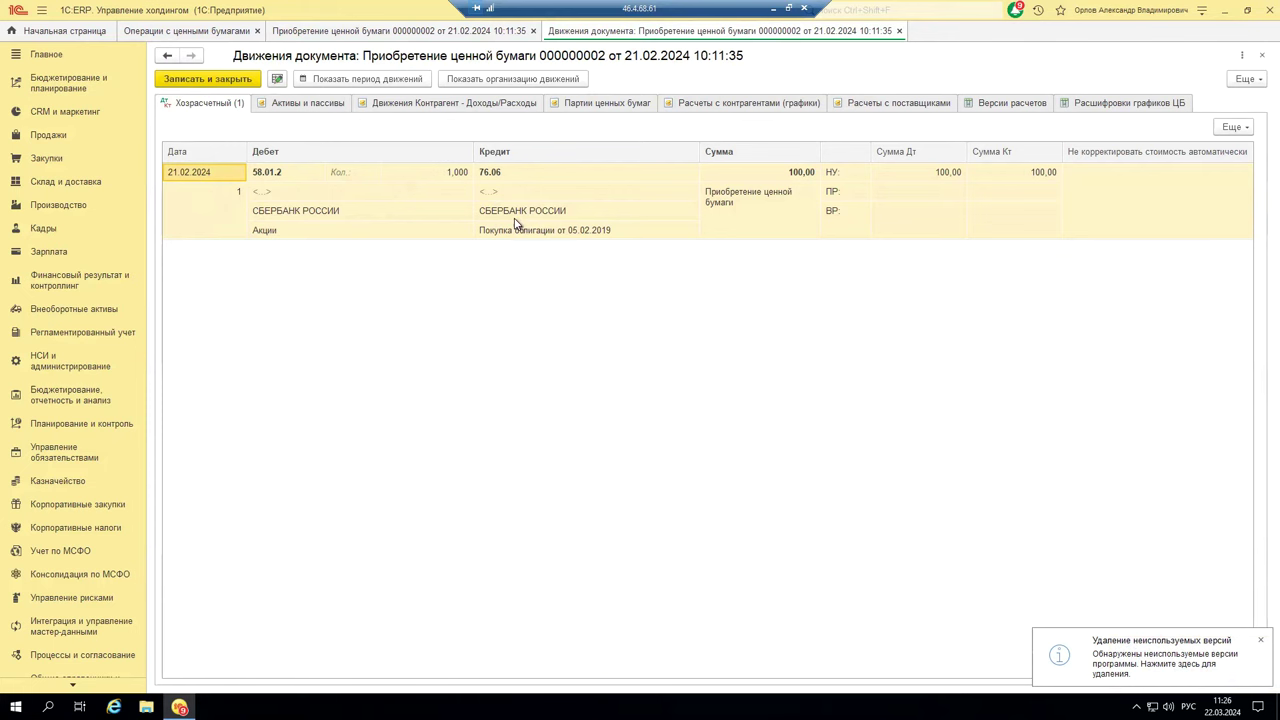
pyautogui.click(305, 104)
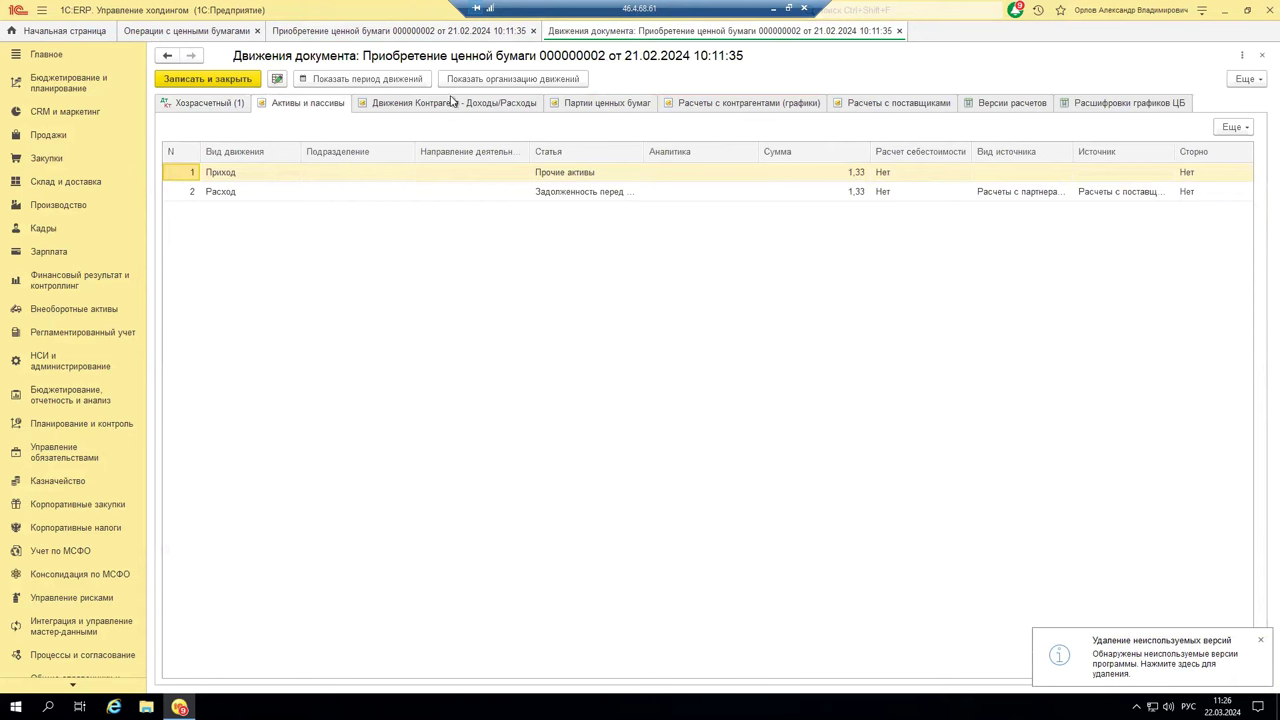
pyautogui.click(431, 106)
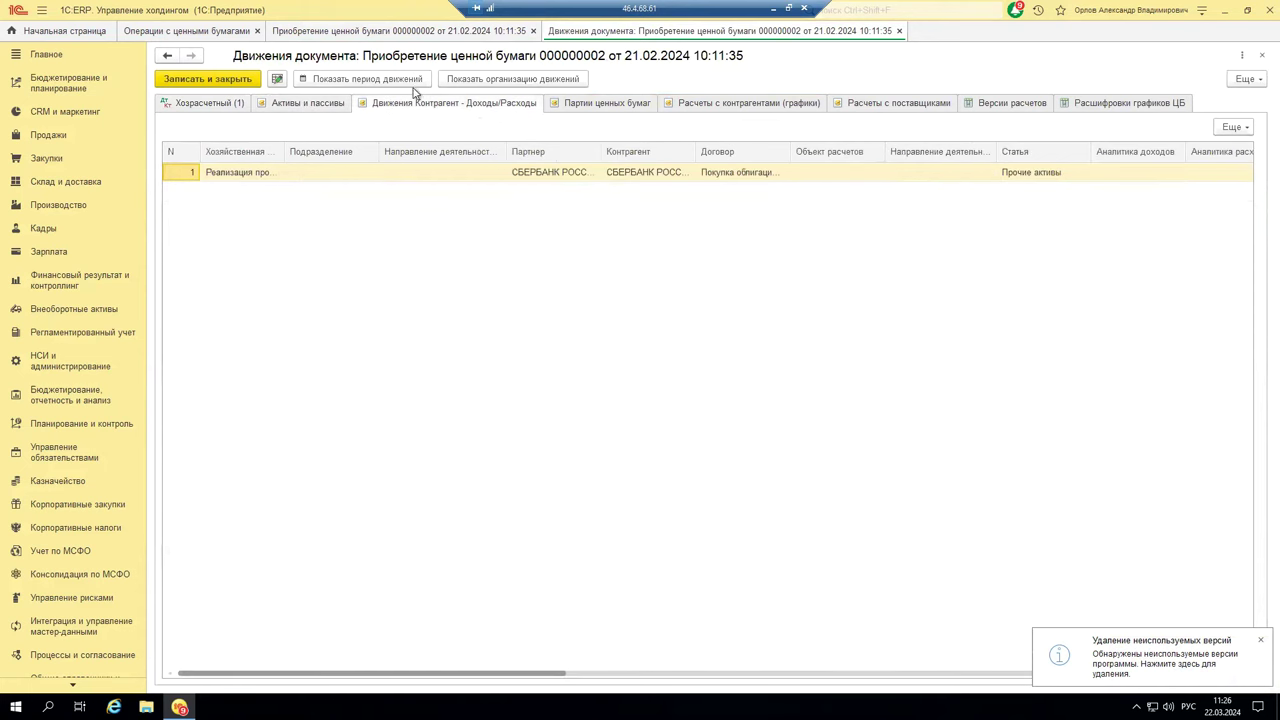
pyautogui.click(602, 104)
pyautogui.click(748, 105)
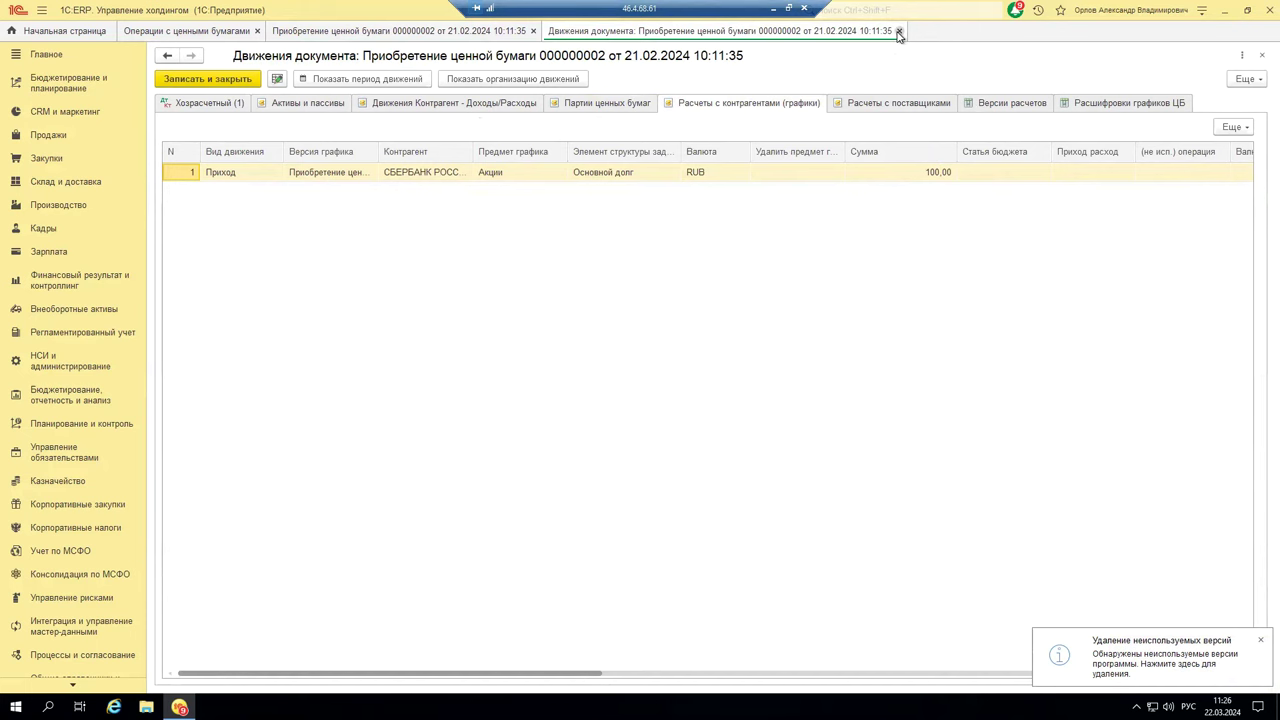
pyautogui.click(904, 103)
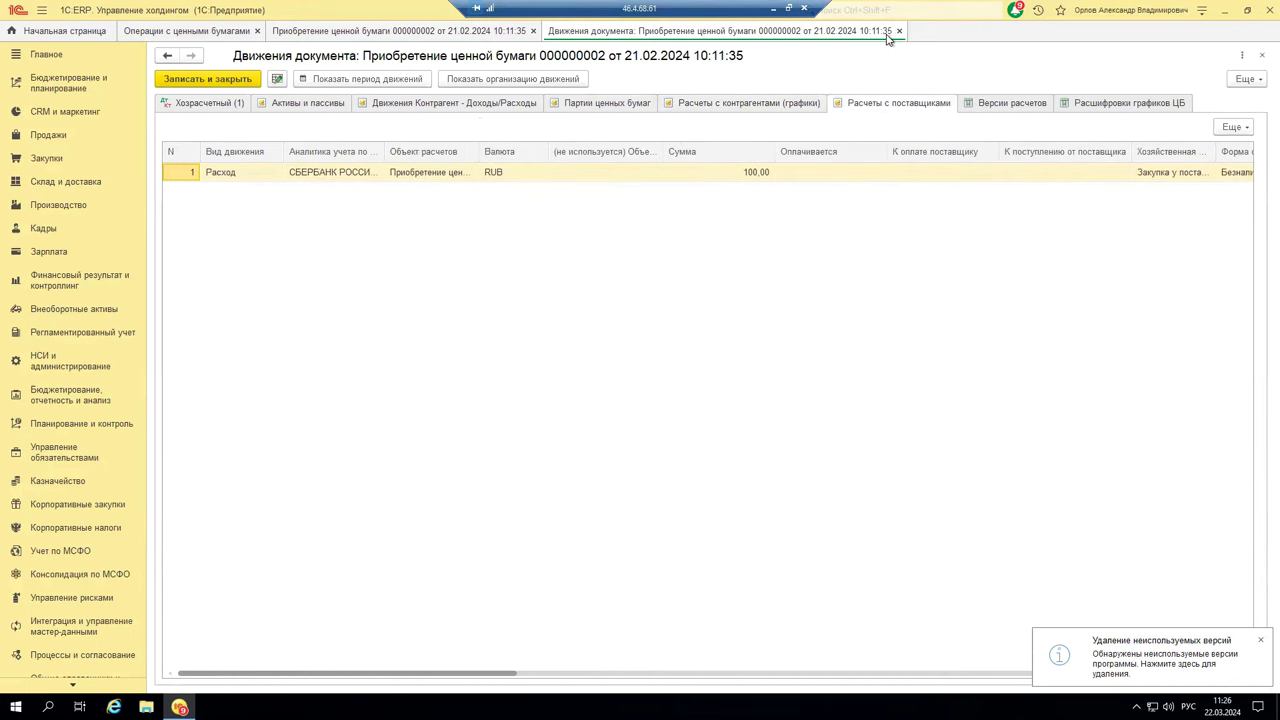
pyautogui.click(899, 31)
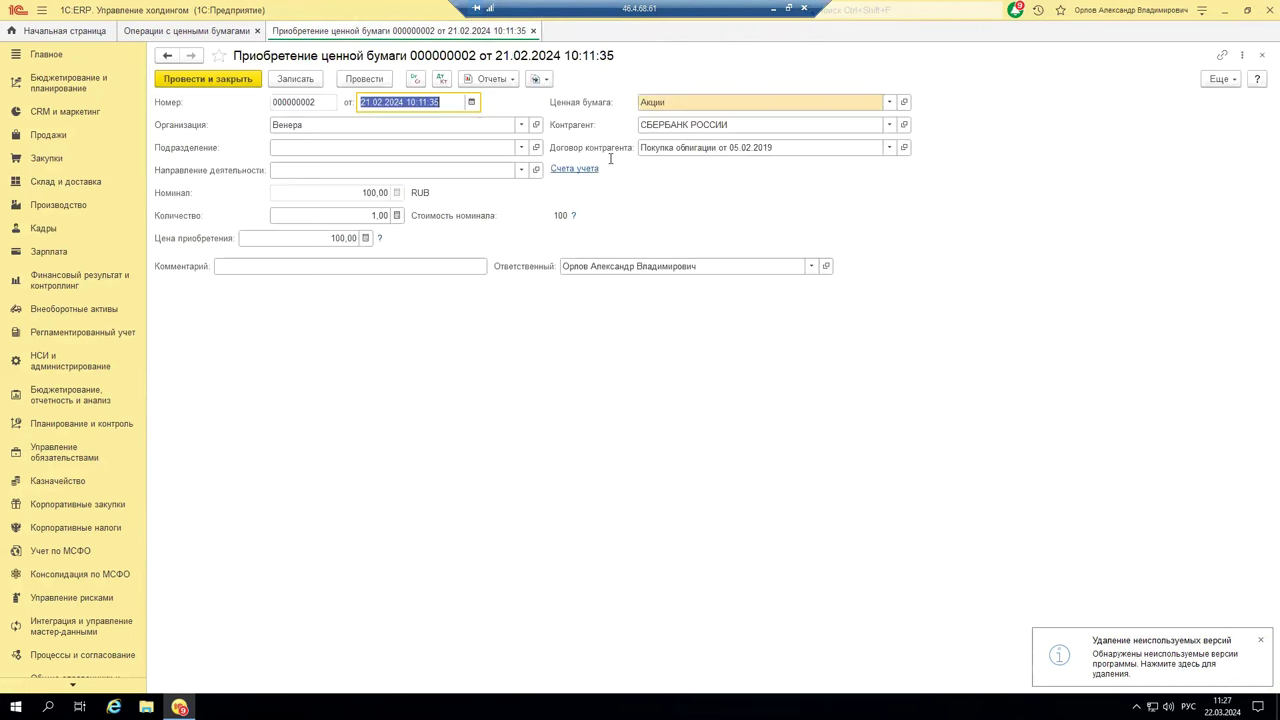
# Step: Generate the Ведомость по партиям ценных бумаг report from the purchase document, examine its columns across the full width, and close it
pyautogui.click(507, 80)
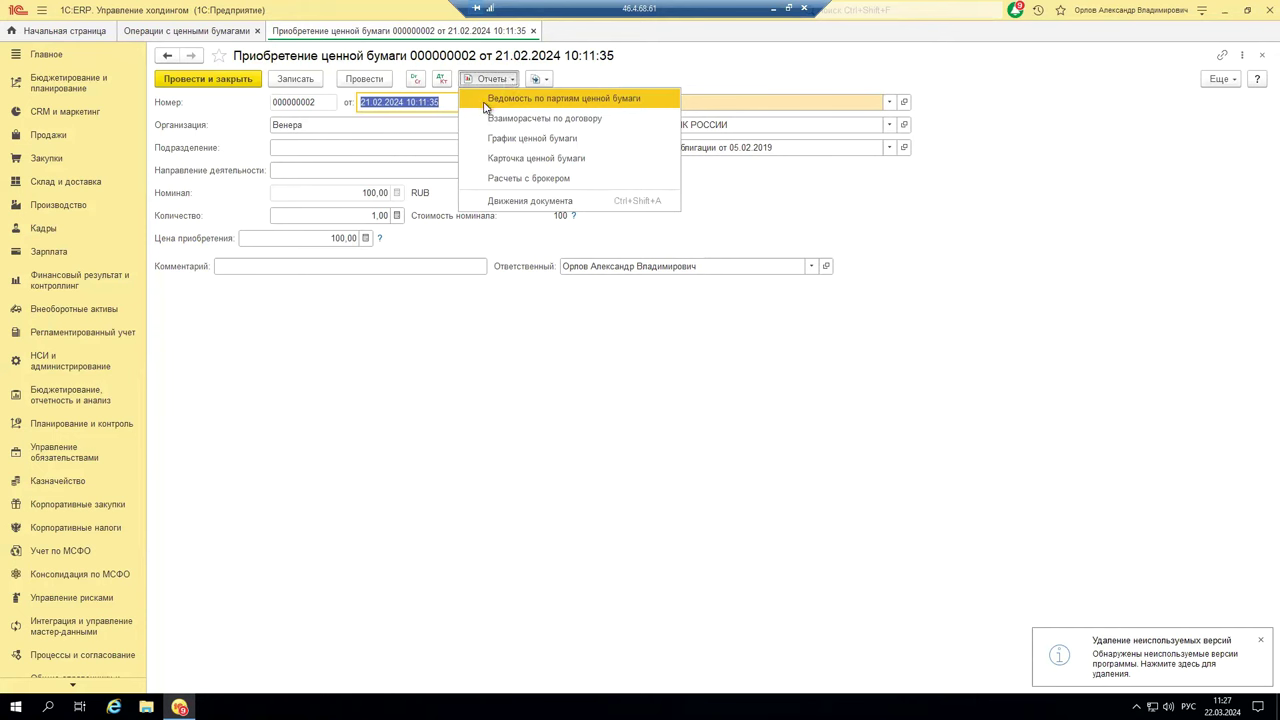
pyautogui.click(484, 106)
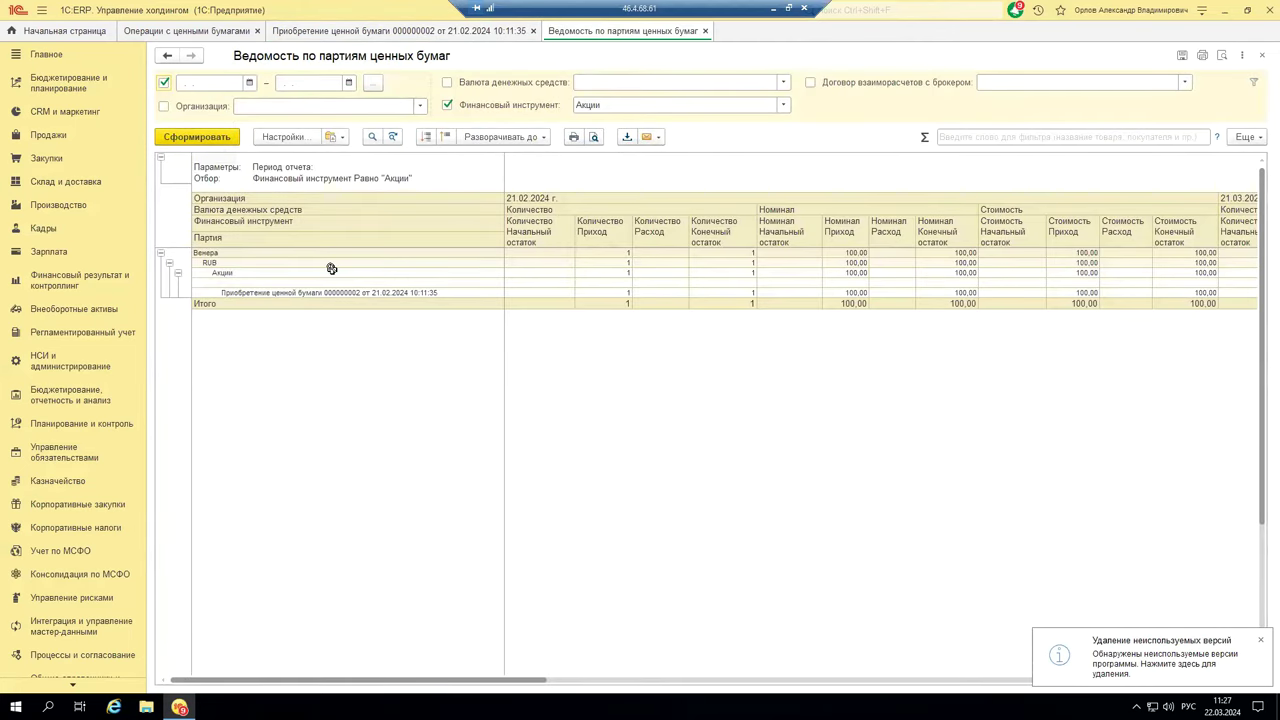
pyautogui.hscroll(5, 474, 687)
pyautogui.hscroll(-5, 880, 400)
pyautogui.click(706, 31)
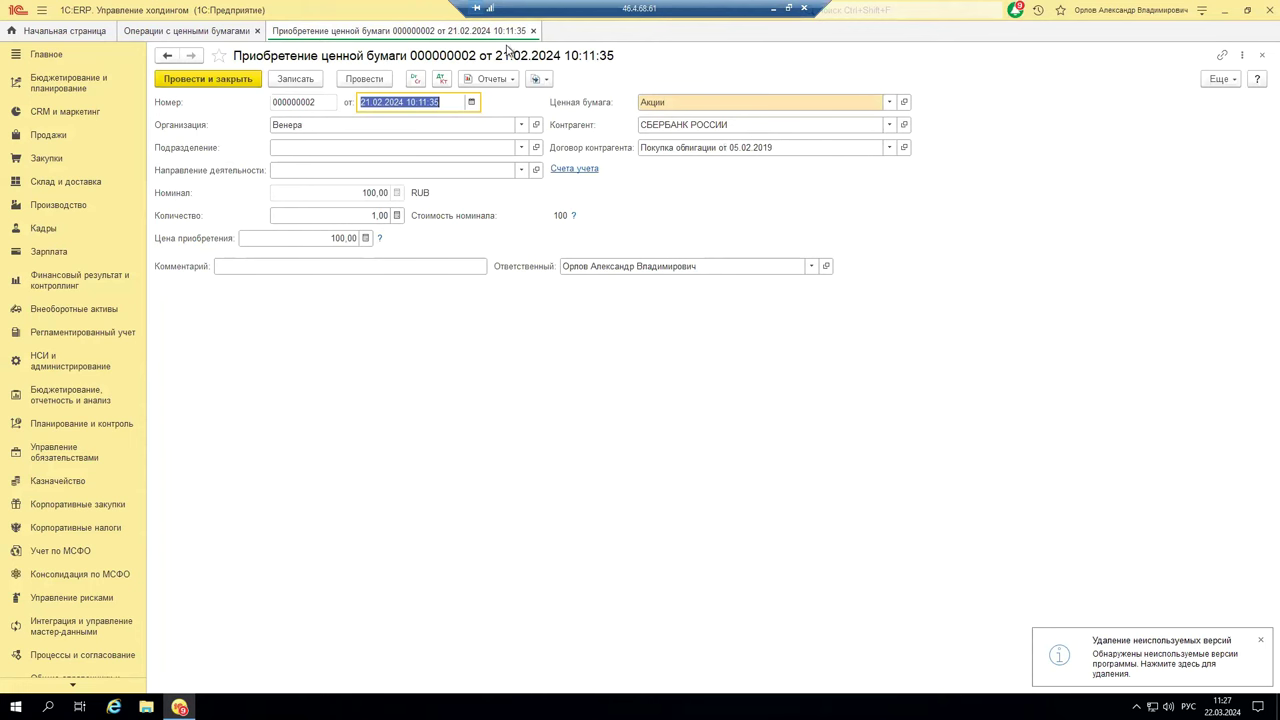
# Step: Generate the purchase's Движения документа report, limit it to the Активы и пассивы accumulation register, and close it
pyautogui.click(489, 79)
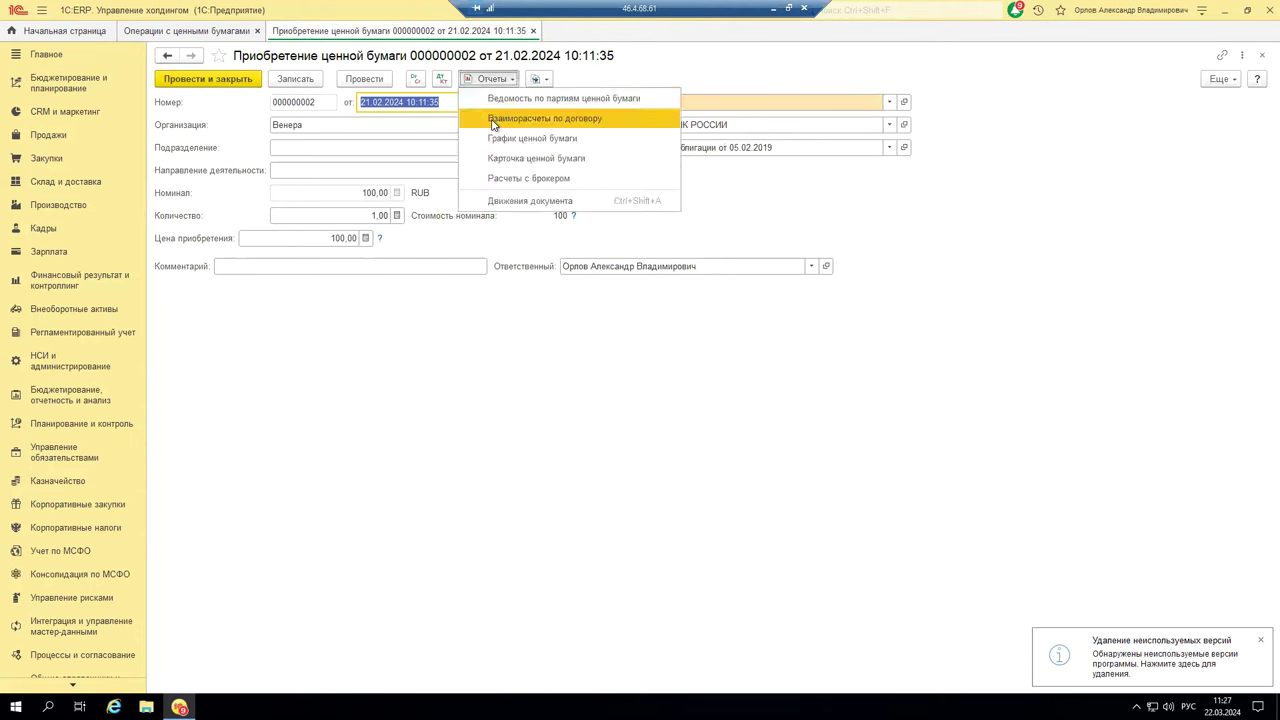
pyautogui.click(521, 205)
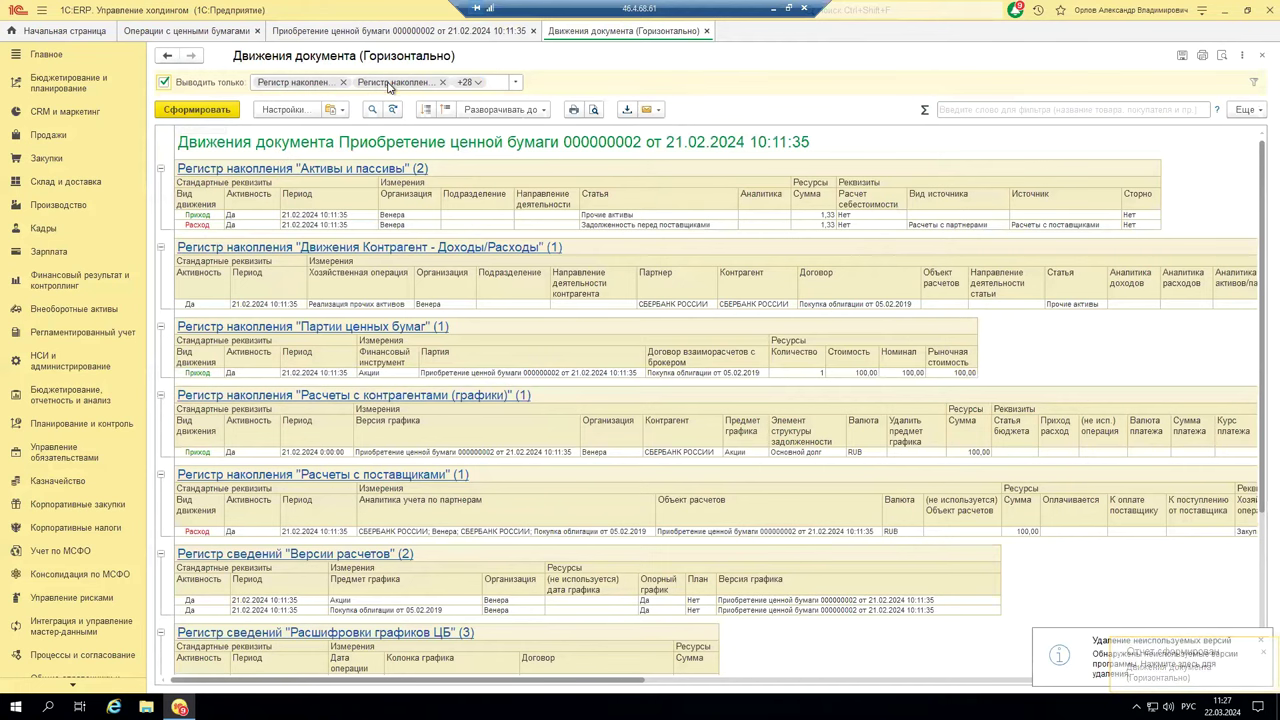
pyautogui.click(489, 90)
pyautogui.click(515, 82)
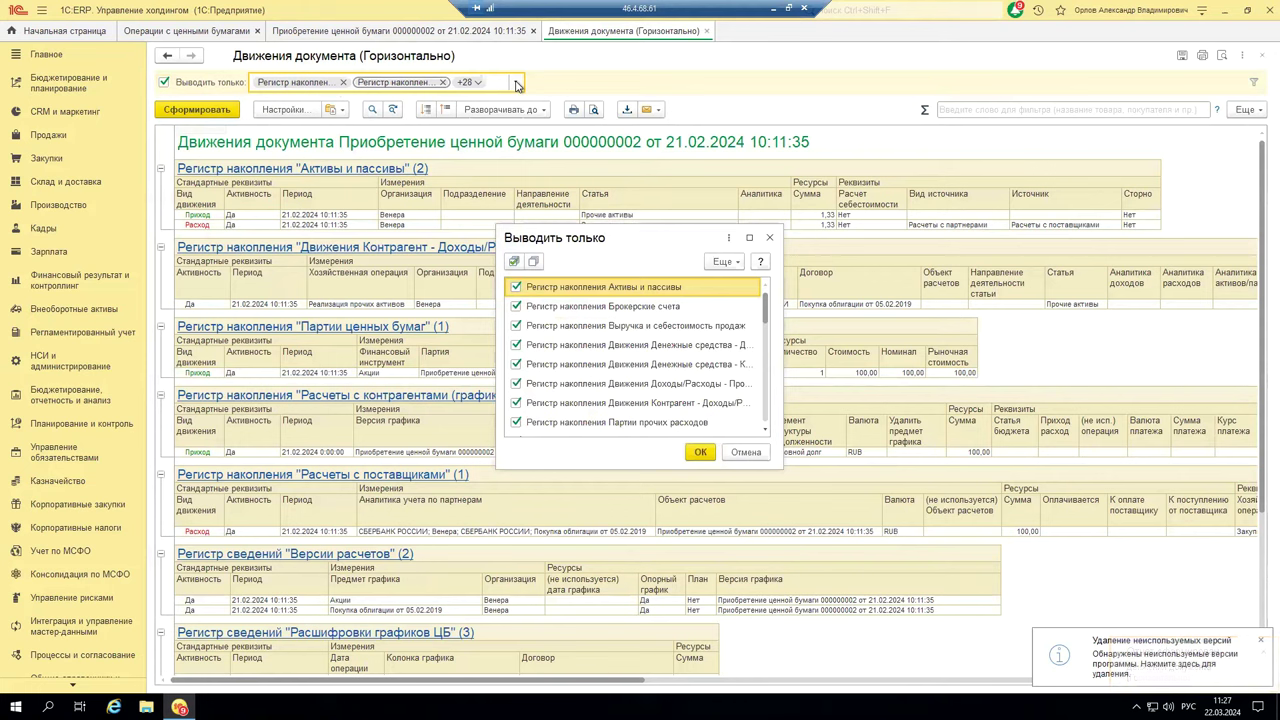
pyautogui.click(533, 261)
pyautogui.click(516, 287)
pyautogui.click(700, 452)
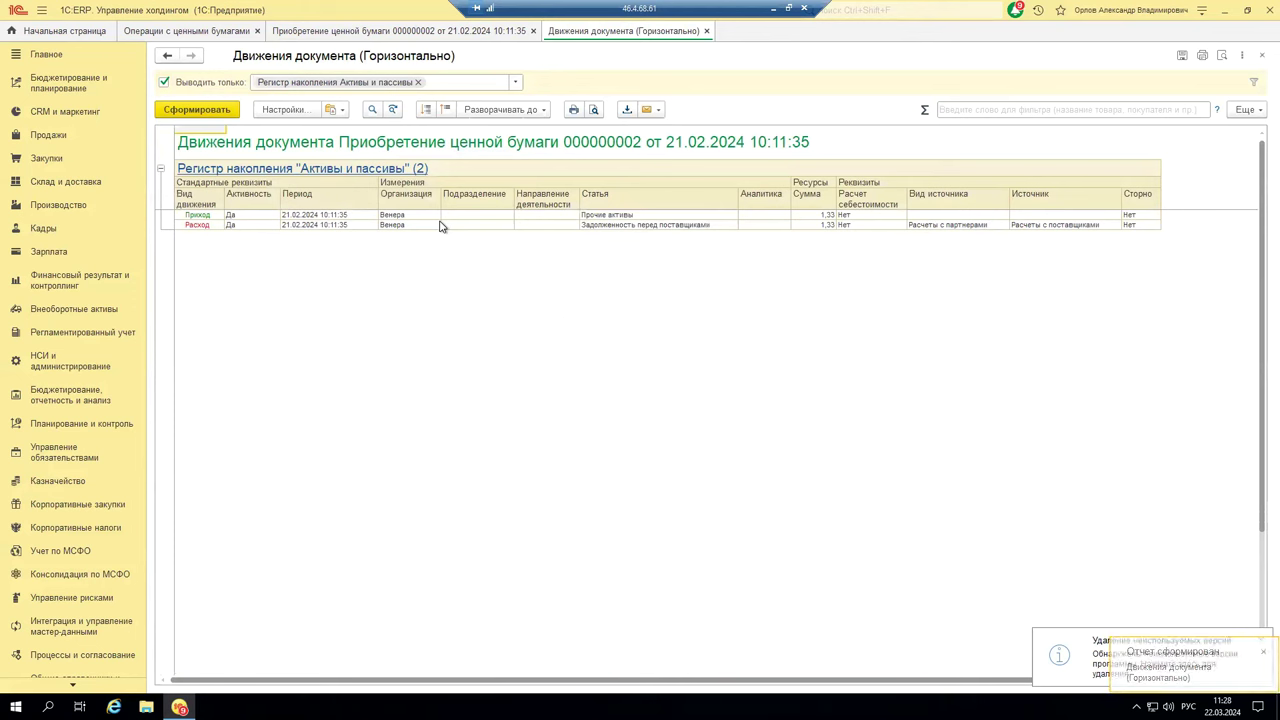
pyautogui.click(707, 31)
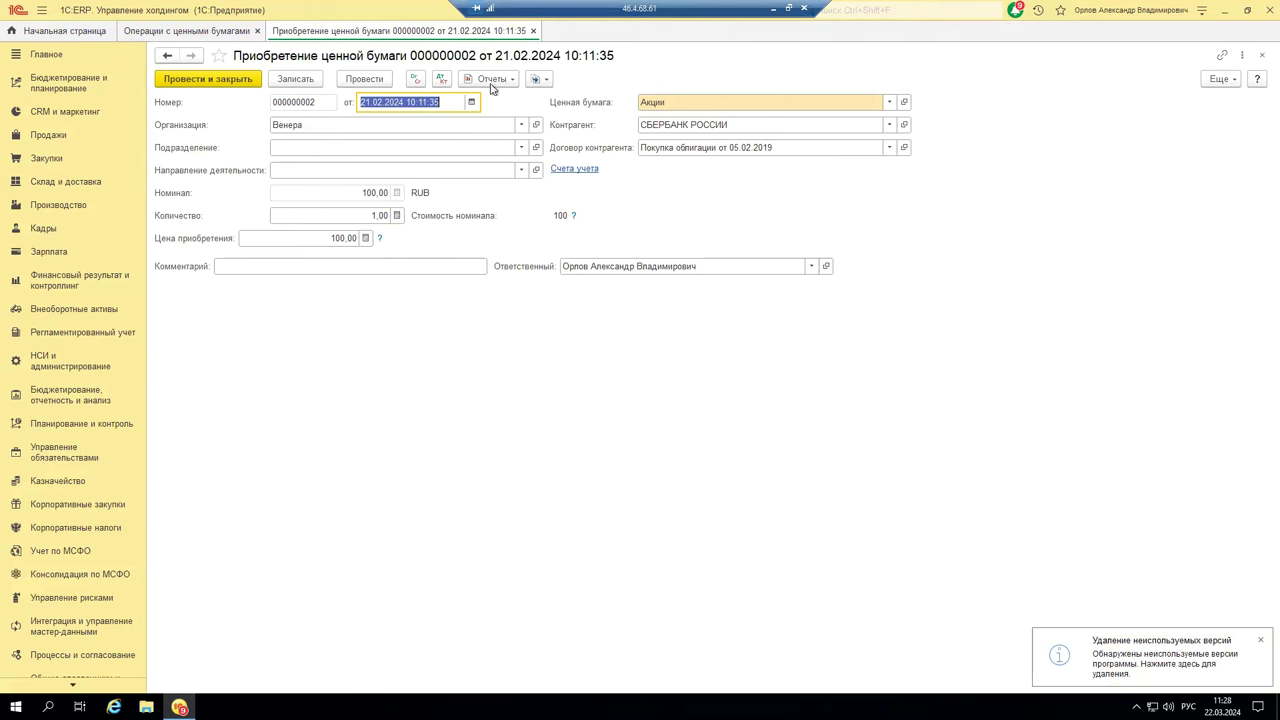
# Step: Create an Оплата ценной бумаги document from the purchase, look through its main data and payment breakdown, and close it unsaved
pyautogui.click(548, 80)
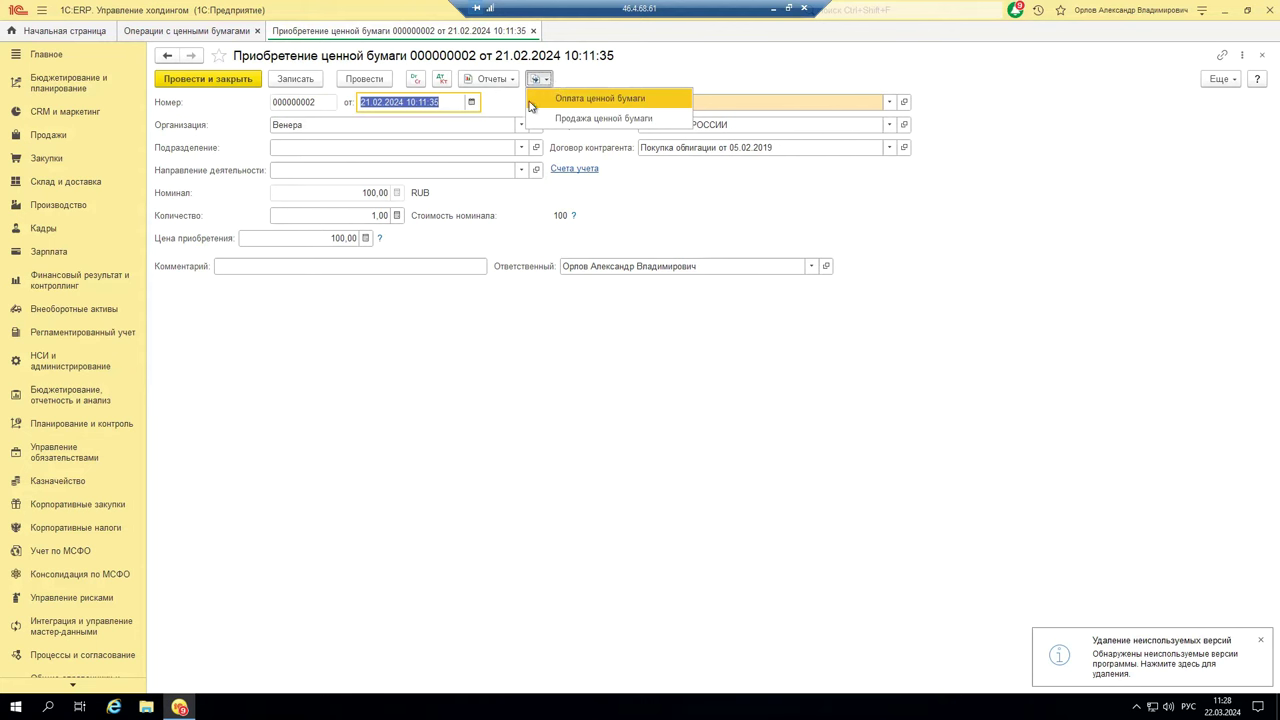
pyautogui.click(571, 104)
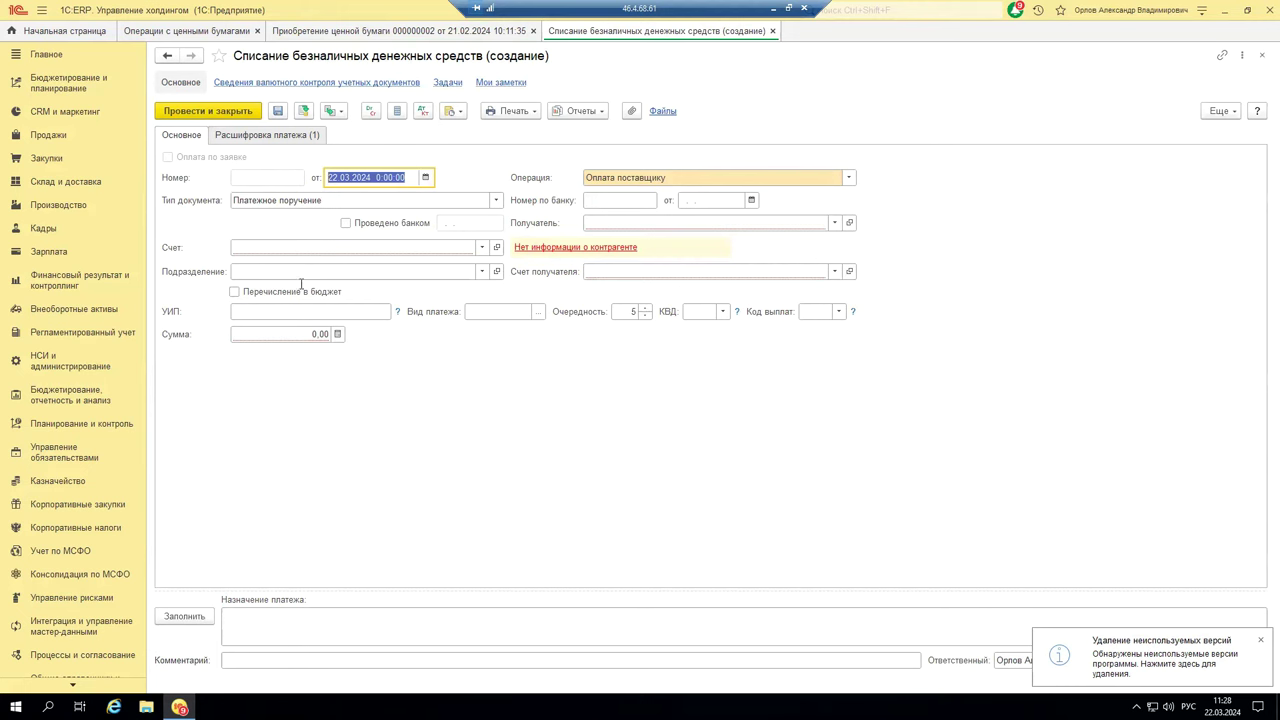
pyautogui.click(306, 136)
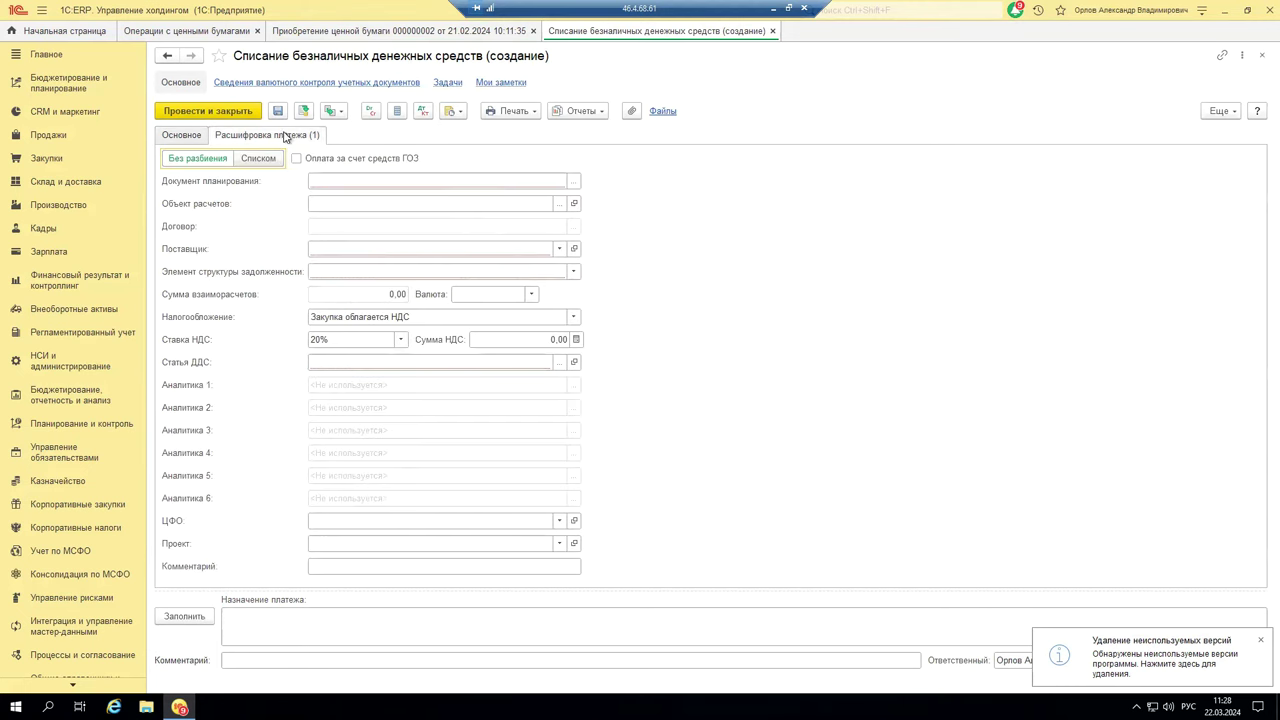
pyautogui.click(186, 136)
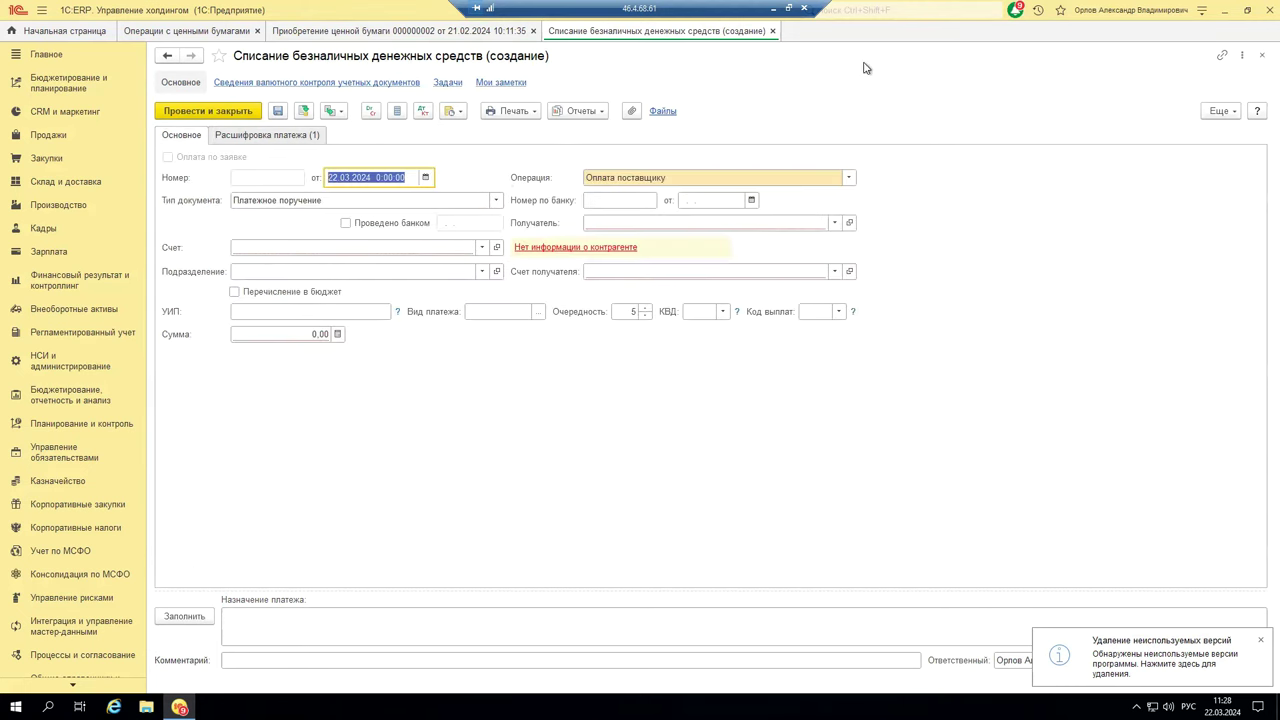
pyautogui.click(773, 32)
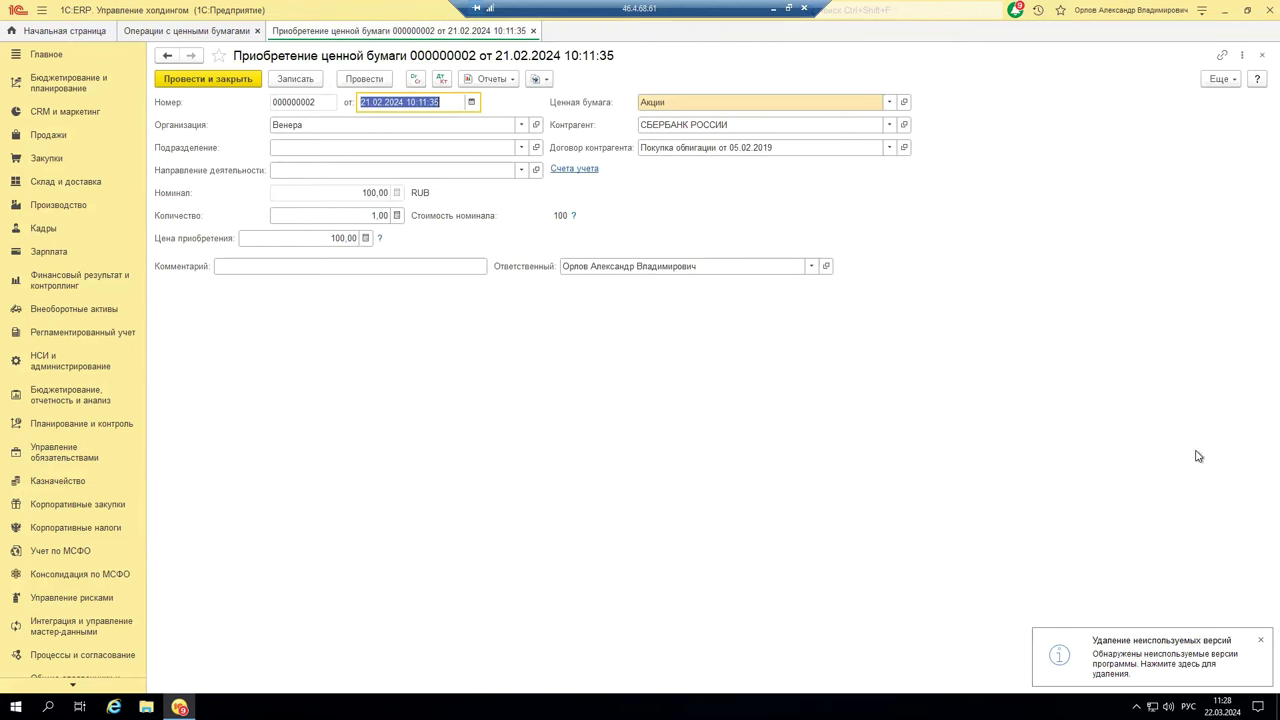
pyautogui.click(1260, 640)
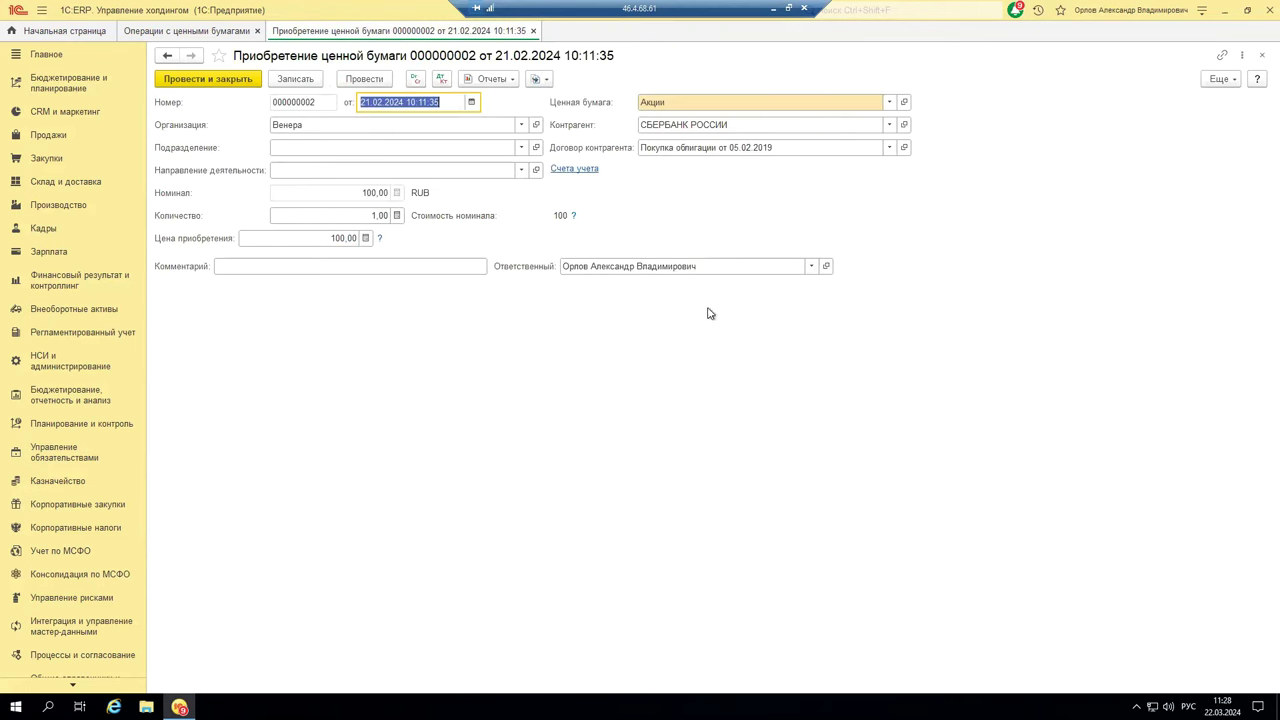
# Step: Create a Продажа ценной бумаги document from the purchase, compare it with the purchase document, and close it unsaved
pyautogui.click(545, 80)
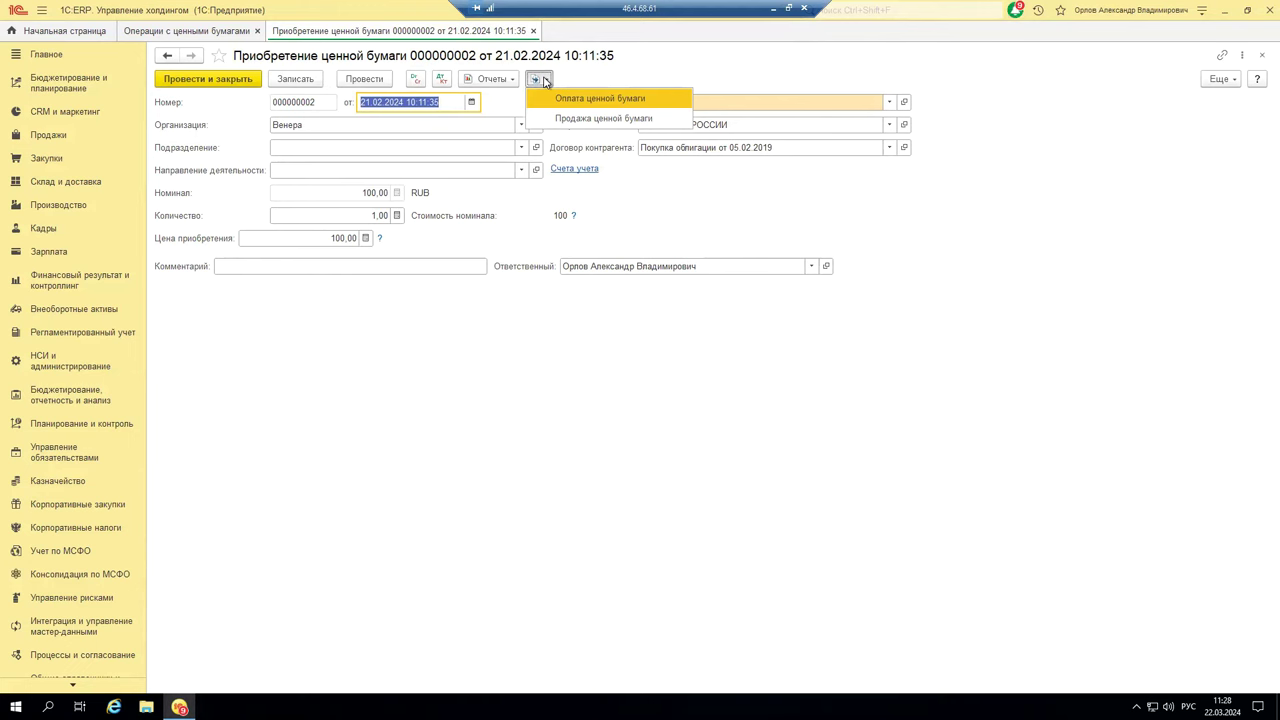
pyautogui.click(561, 119)
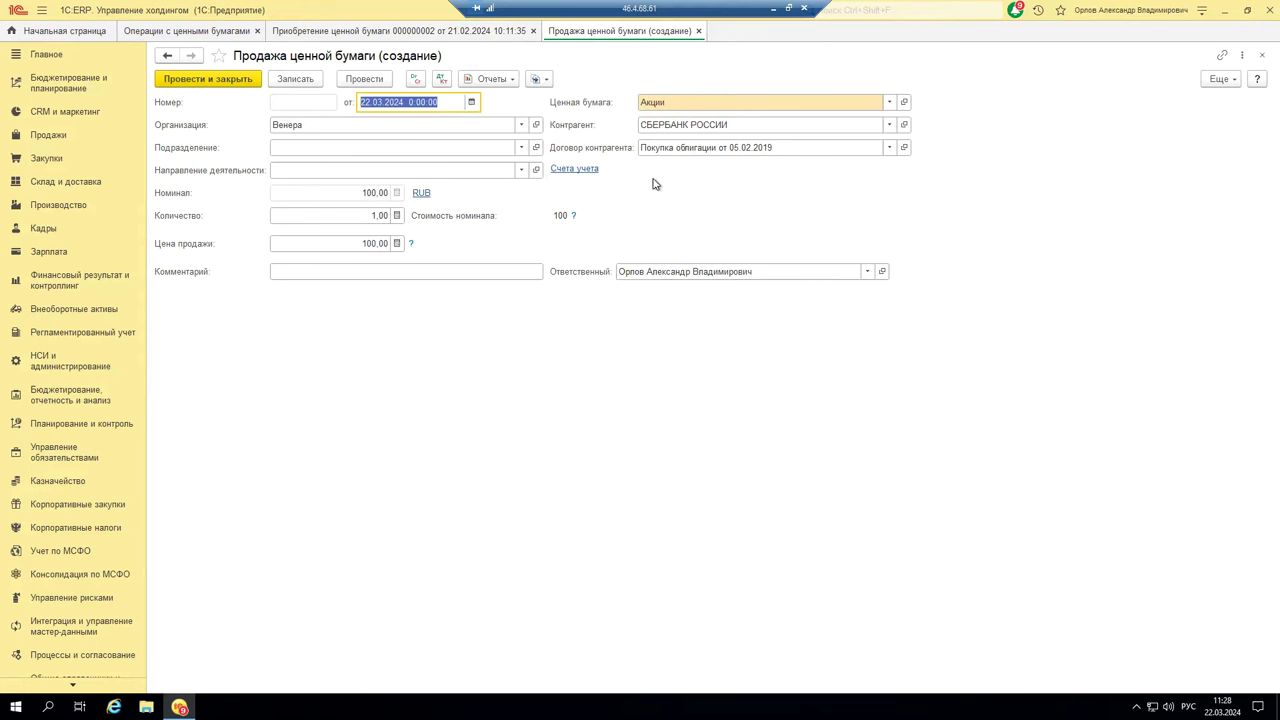
pyautogui.click(407, 35)
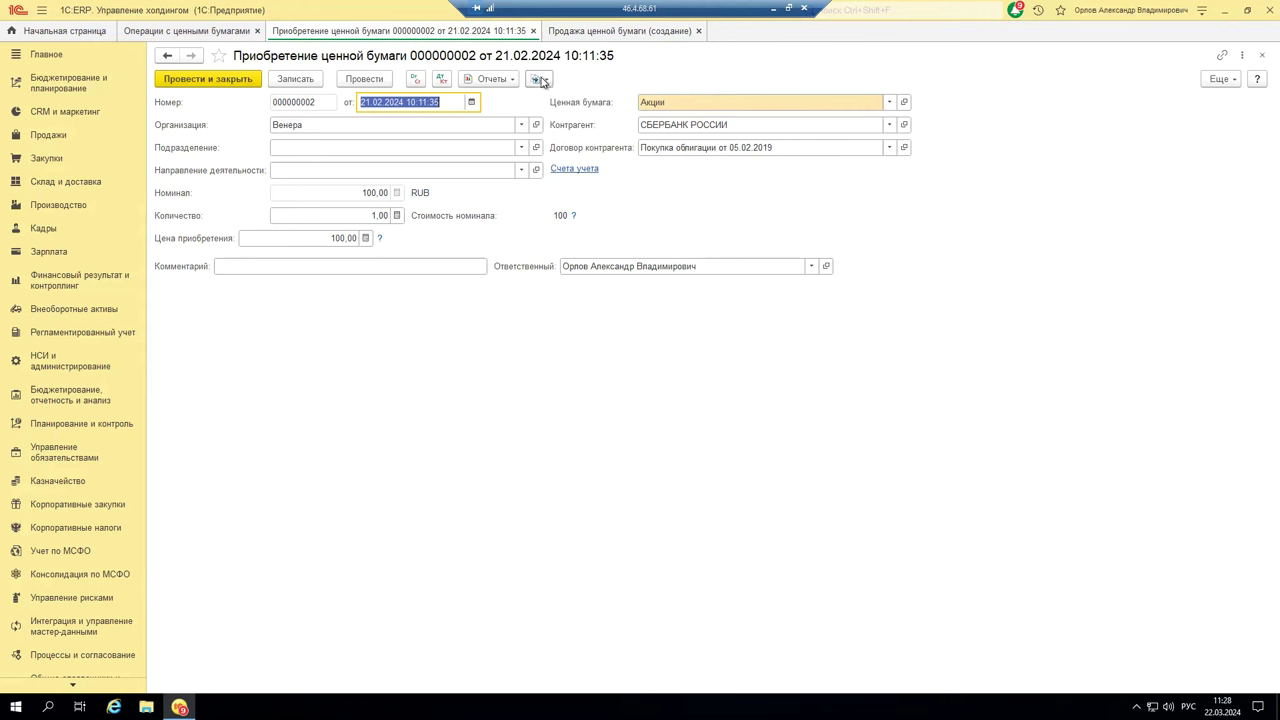
pyautogui.click(632, 33)
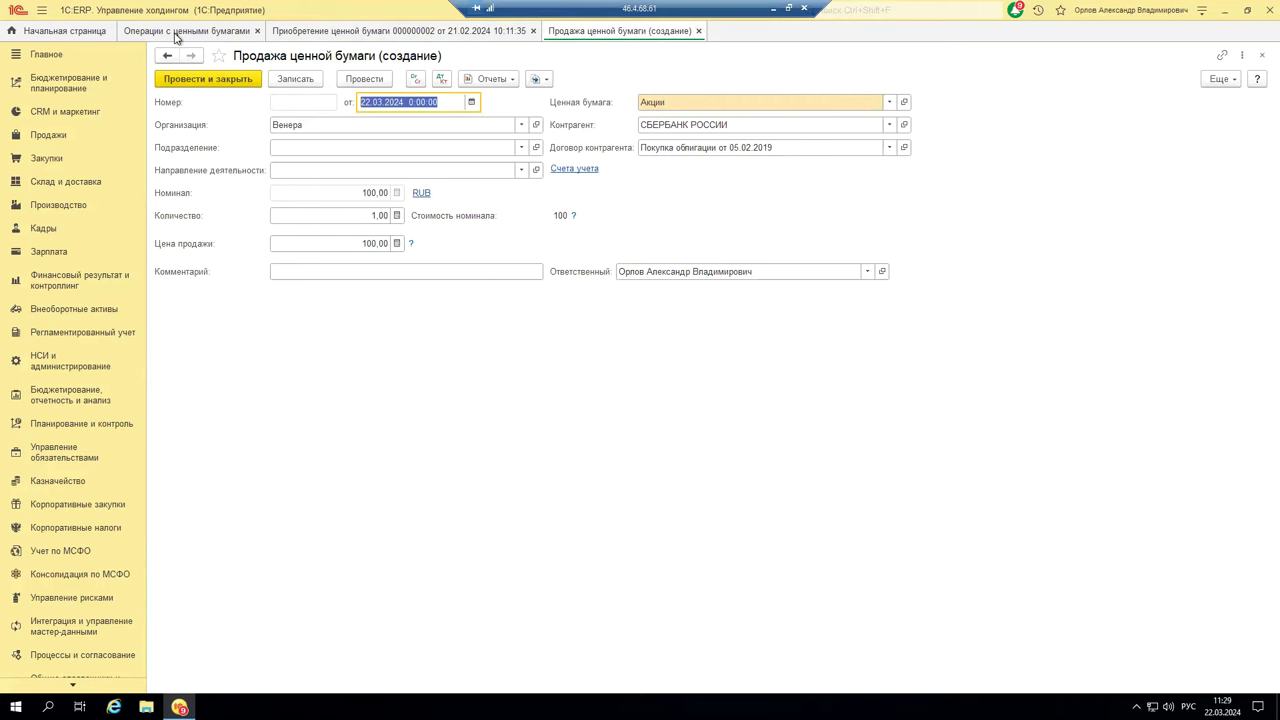
pyautogui.click(698, 31)
# Step: Open the existing Акции sale document of 21.03.2024, enter 21.03.2024 as its date, and choose Венера as the organization
pyautogui.click(199, 31)
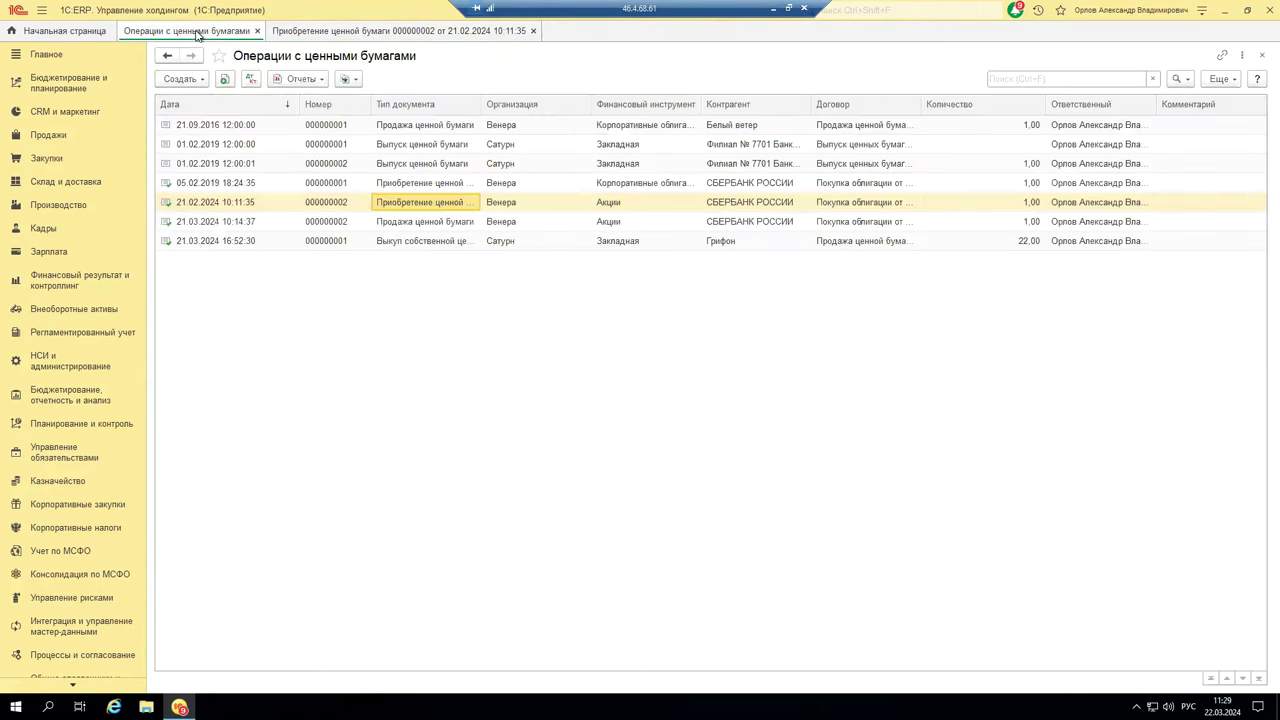
pyautogui.doubleClick(459, 224)
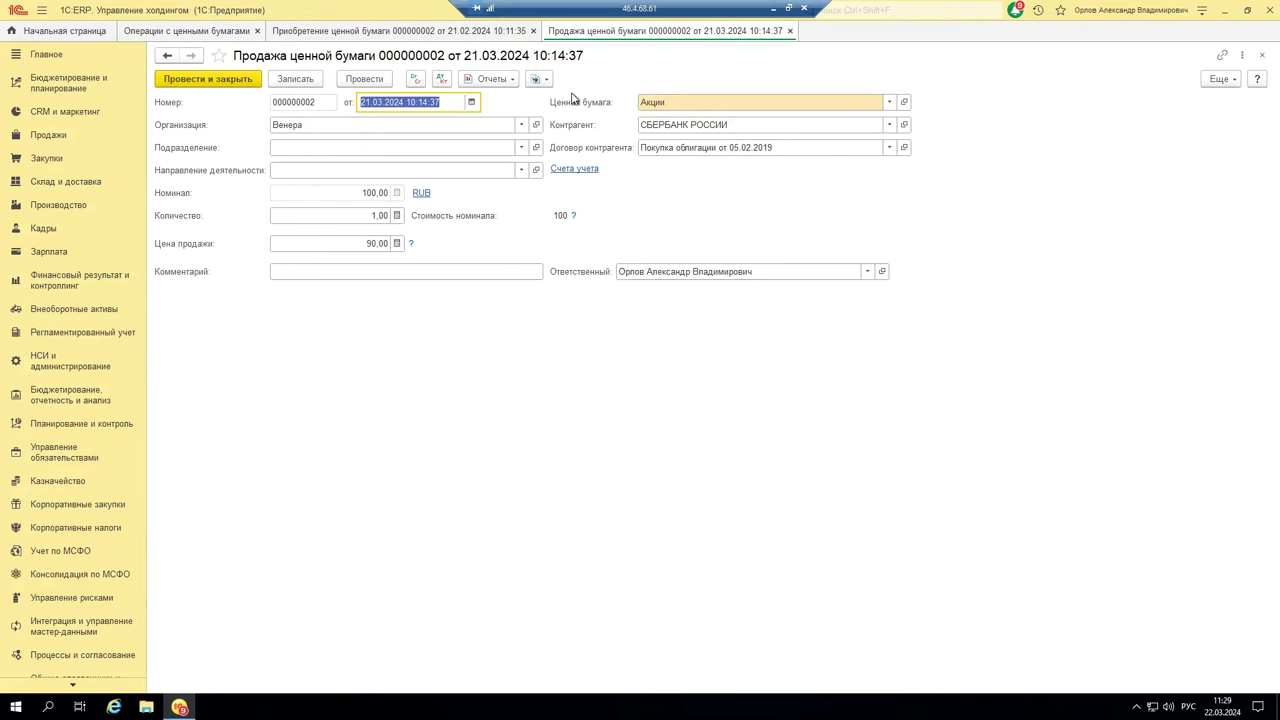
pyautogui.write('21.03')
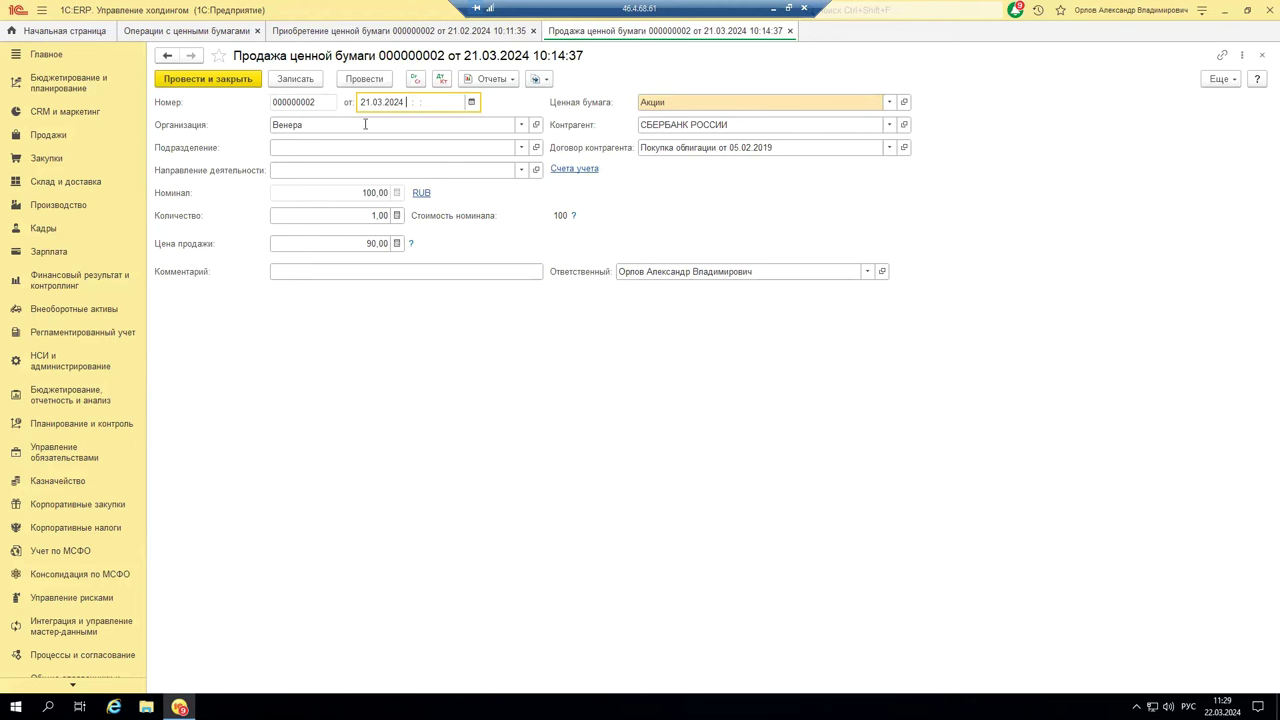
pyautogui.click(308, 125)
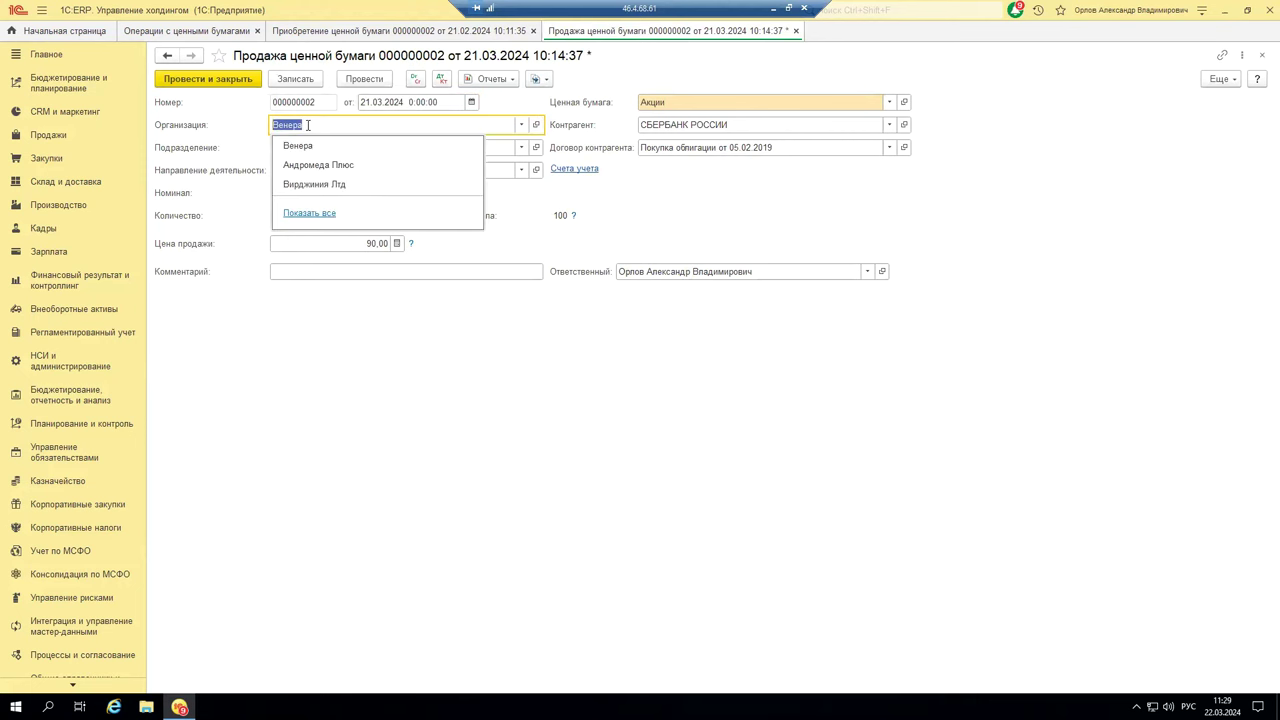
pyautogui.click(308, 146)
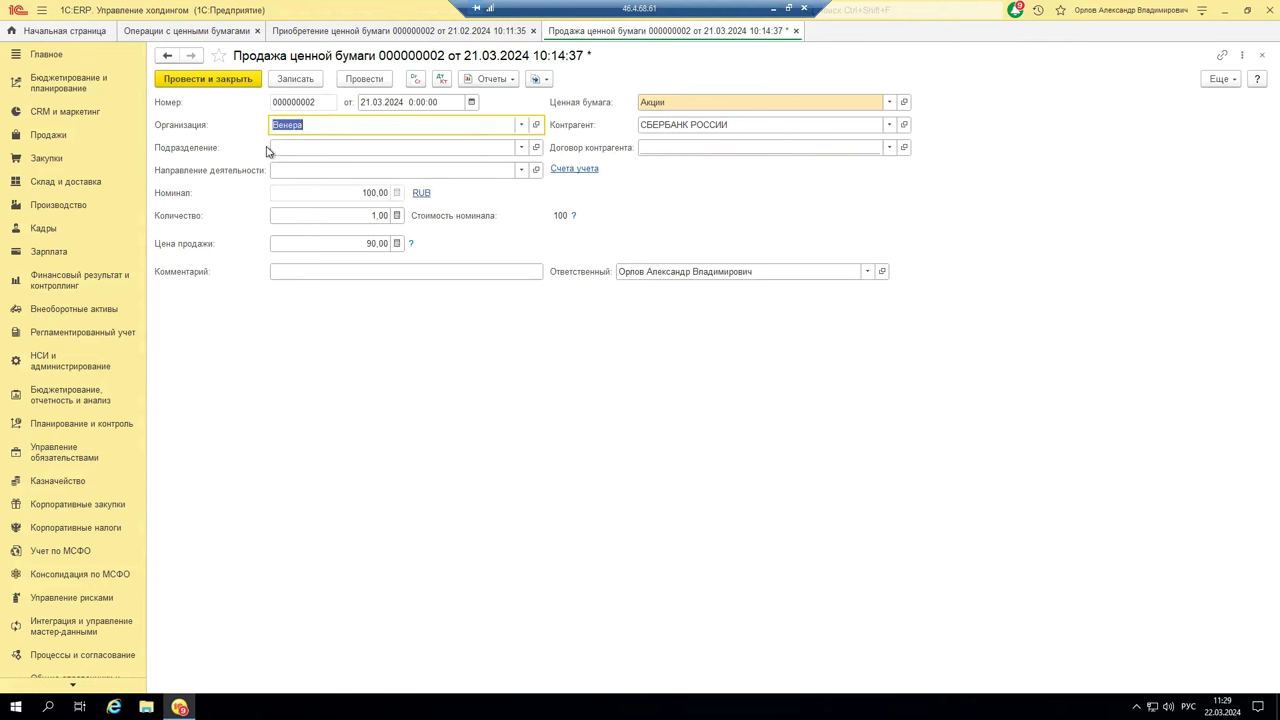
pyautogui.click(313, 147)
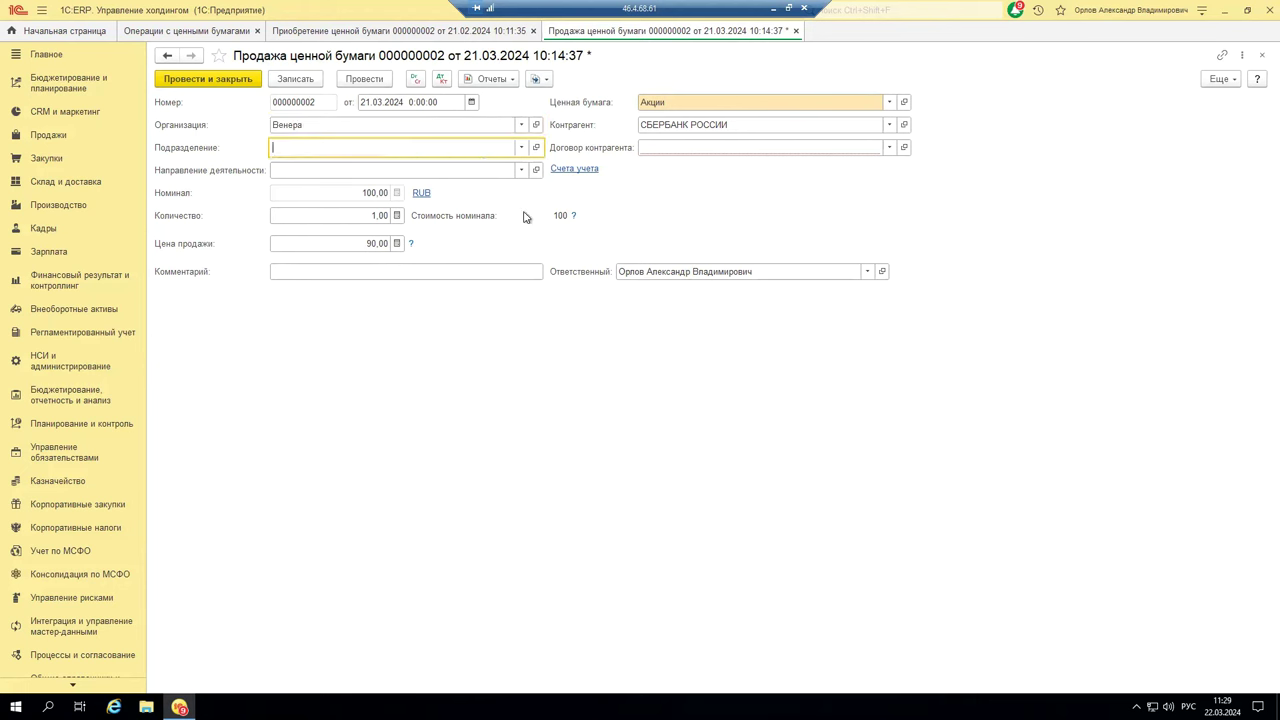
pyautogui.click(355, 172)
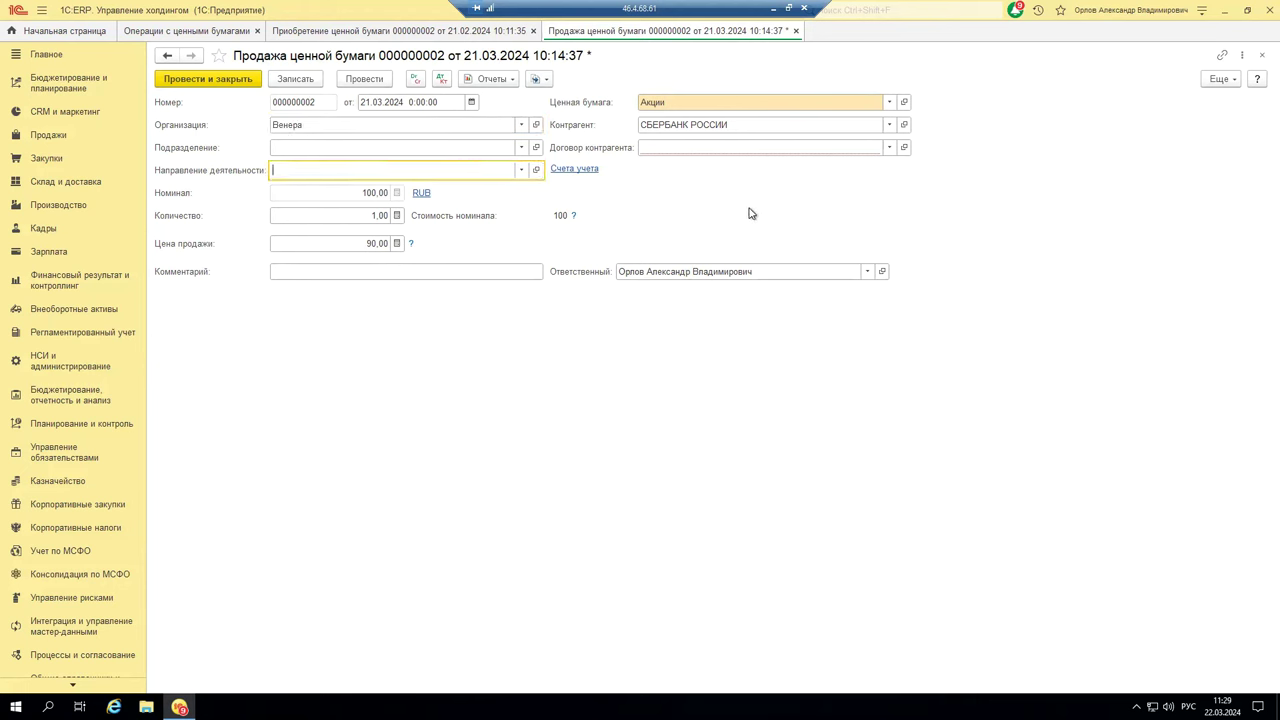
# Step: Choose Облигация 2 as the sale's security, look through the Контрагенты list, and close the sale document without saving
pyautogui.click(889, 103)
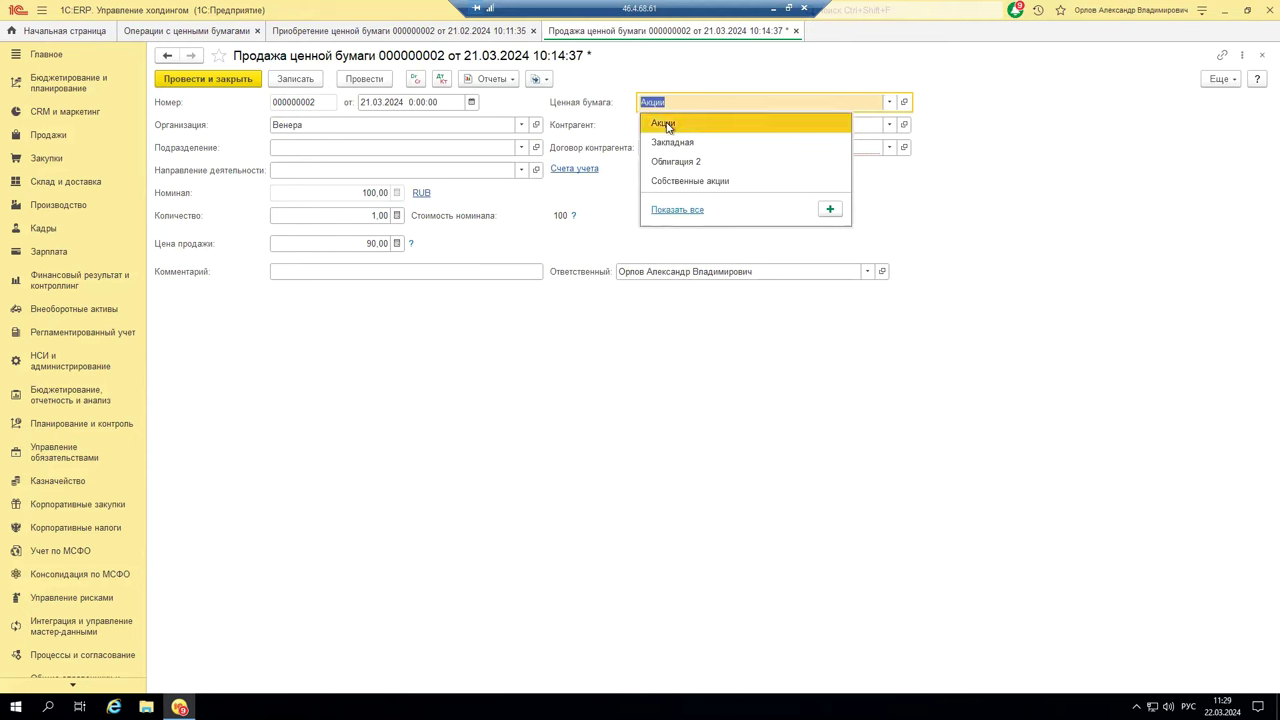
pyautogui.click(669, 161)
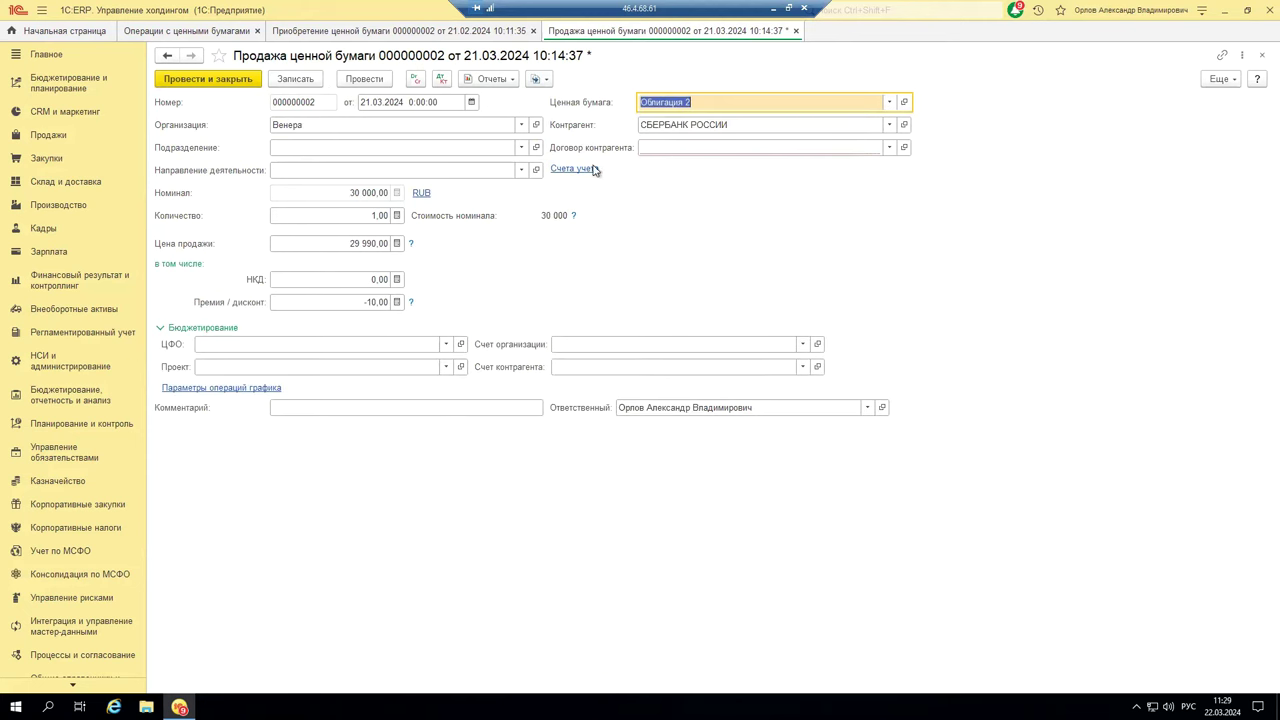
pyautogui.click(730, 126)
pyautogui.click(692, 217)
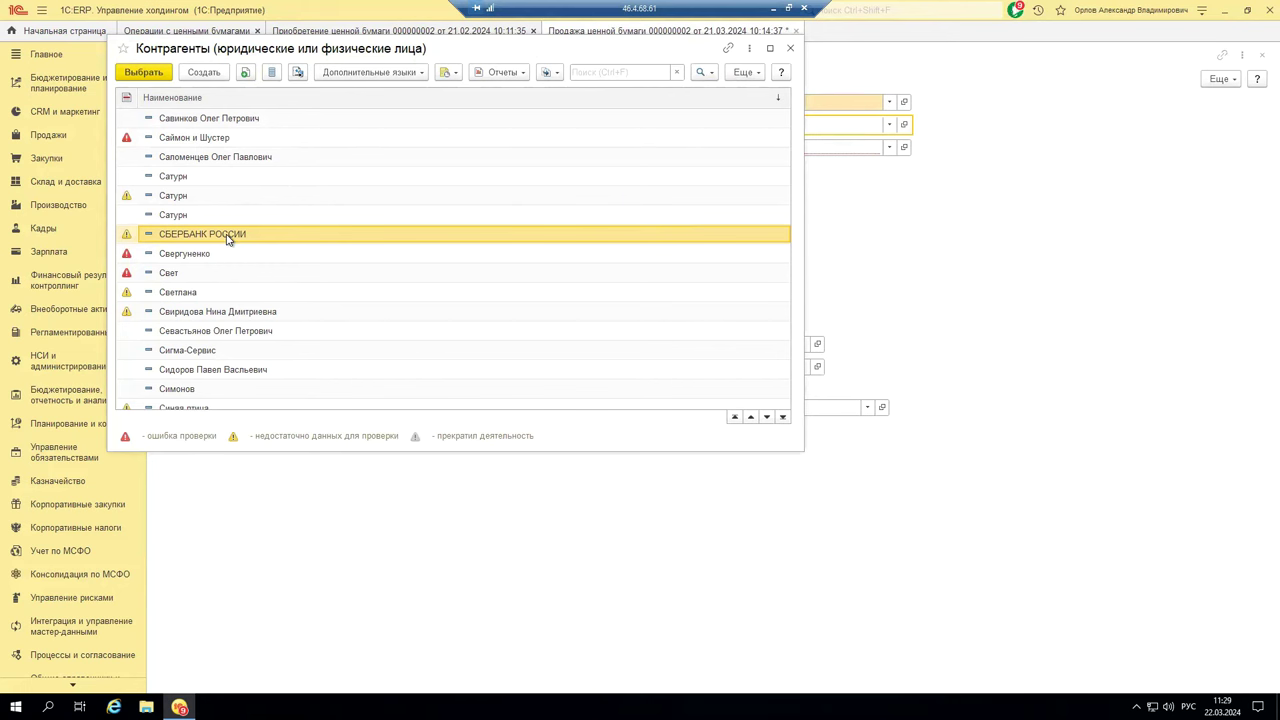
pyautogui.click(789, 50)
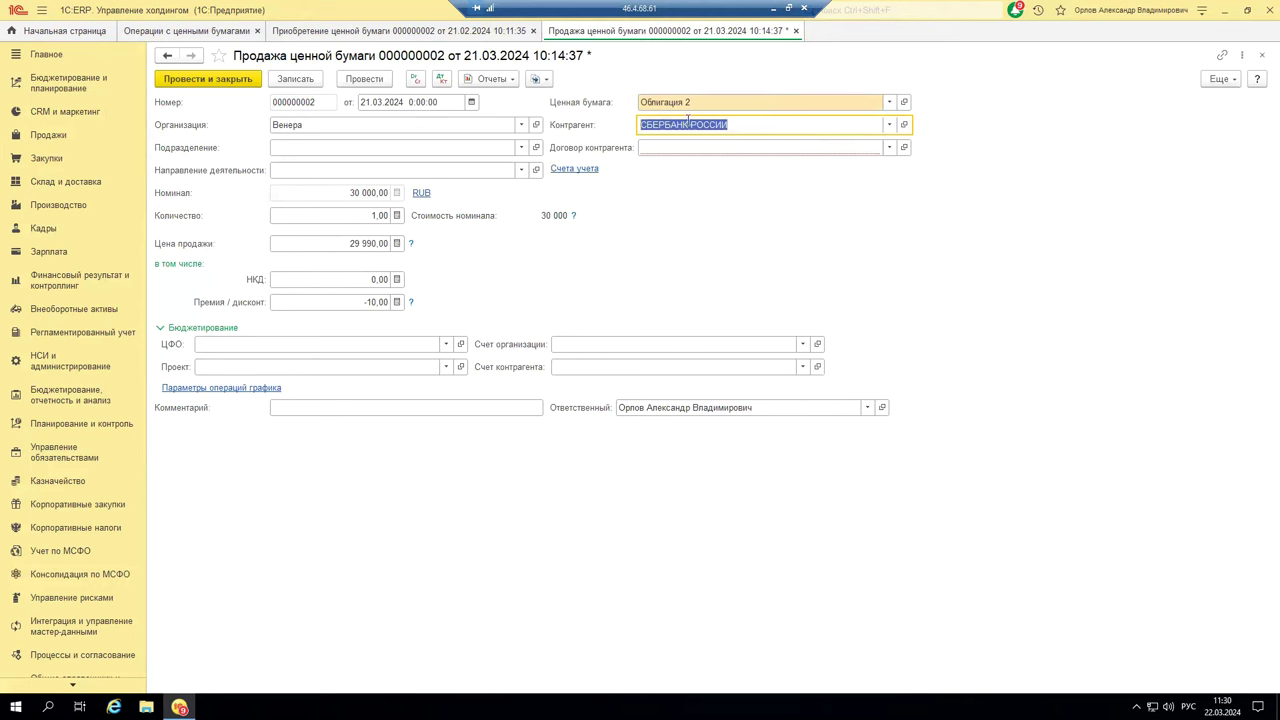
pyautogui.click(797, 33)
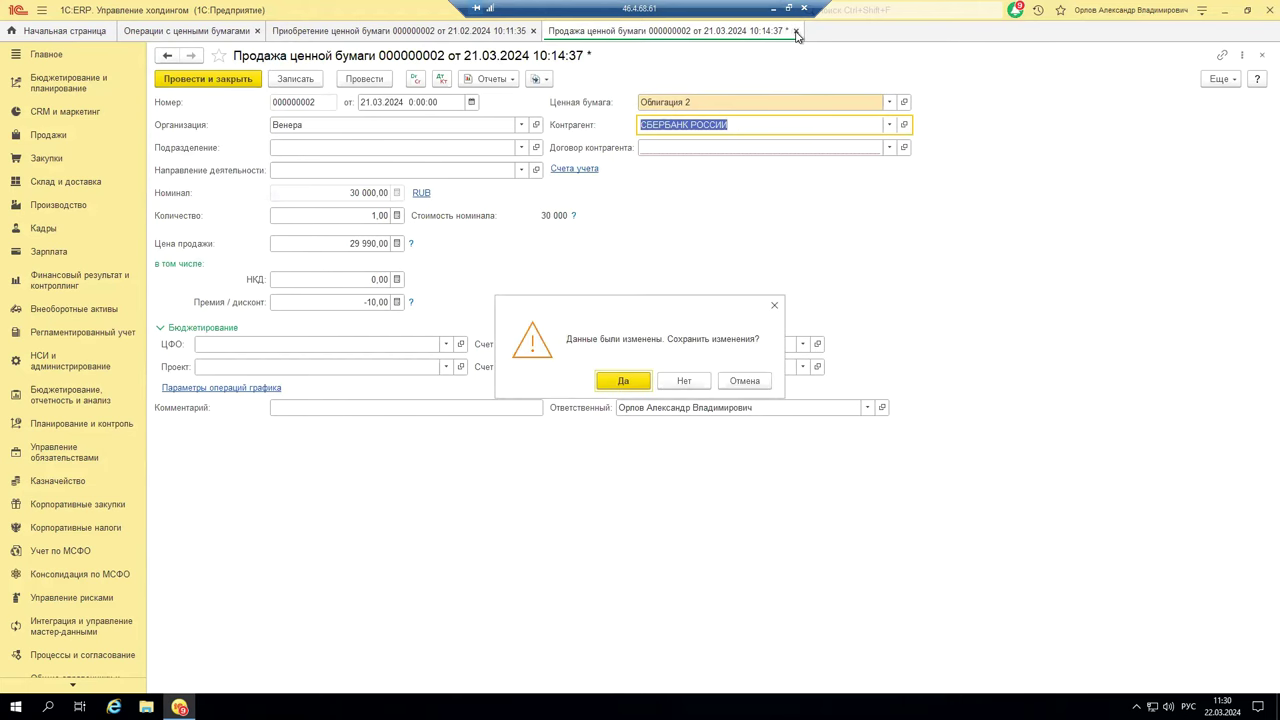
pyautogui.click(685, 380)
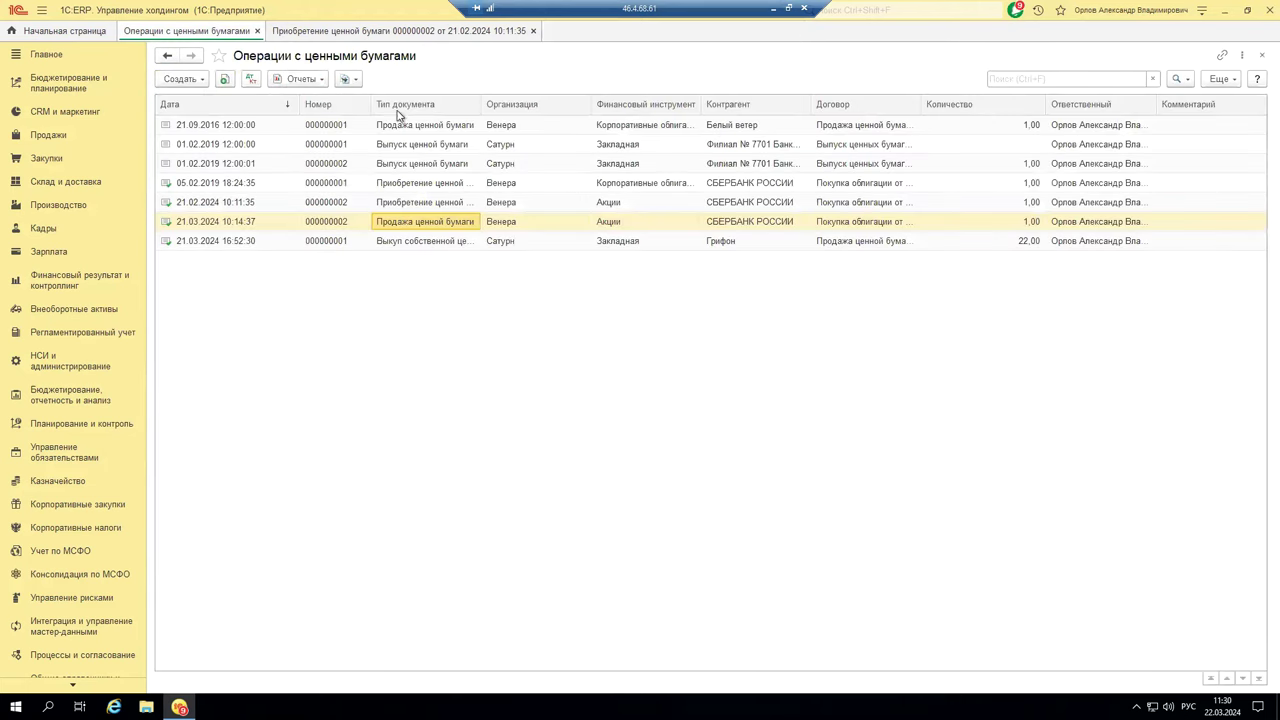
# Step: Reopen the Продажа ценной бумаги document of 21.03.2024, review its settlement, disposal income and disposal expense accounts, and close the accounts list
pyautogui.doubleClick(398, 225)
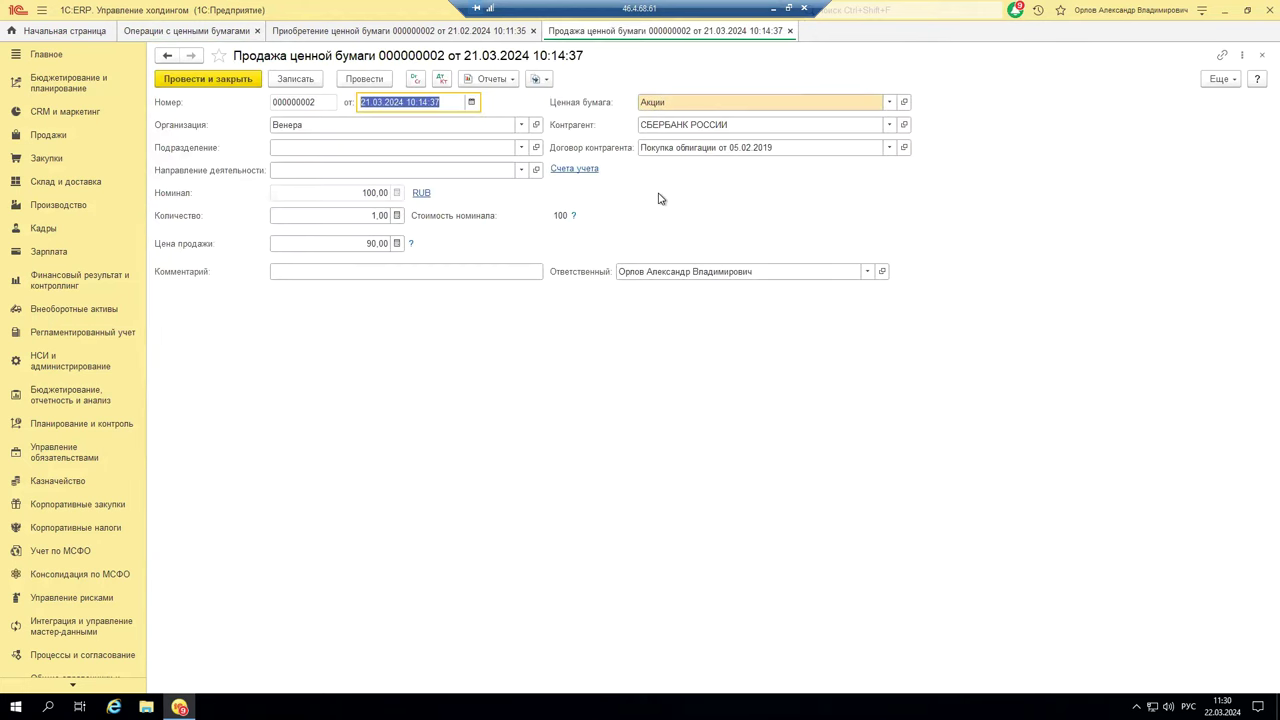
pyautogui.click(576, 169)
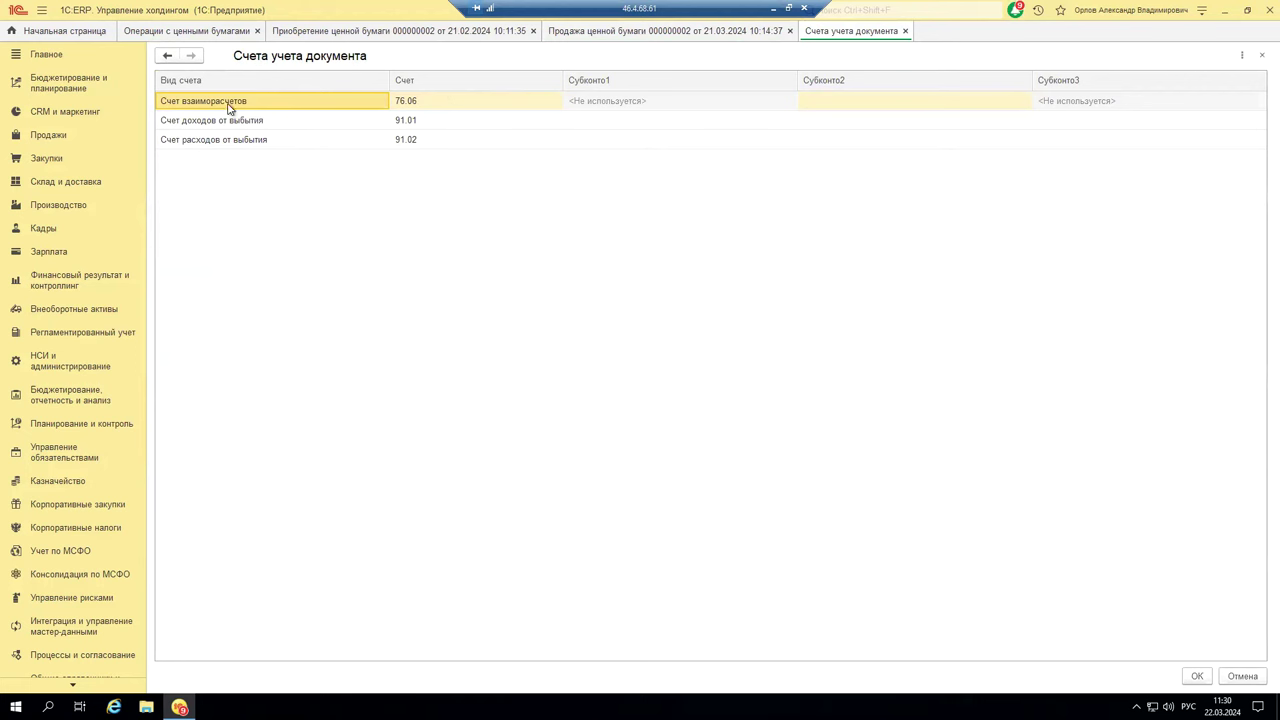
pyautogui.click(438, 104)
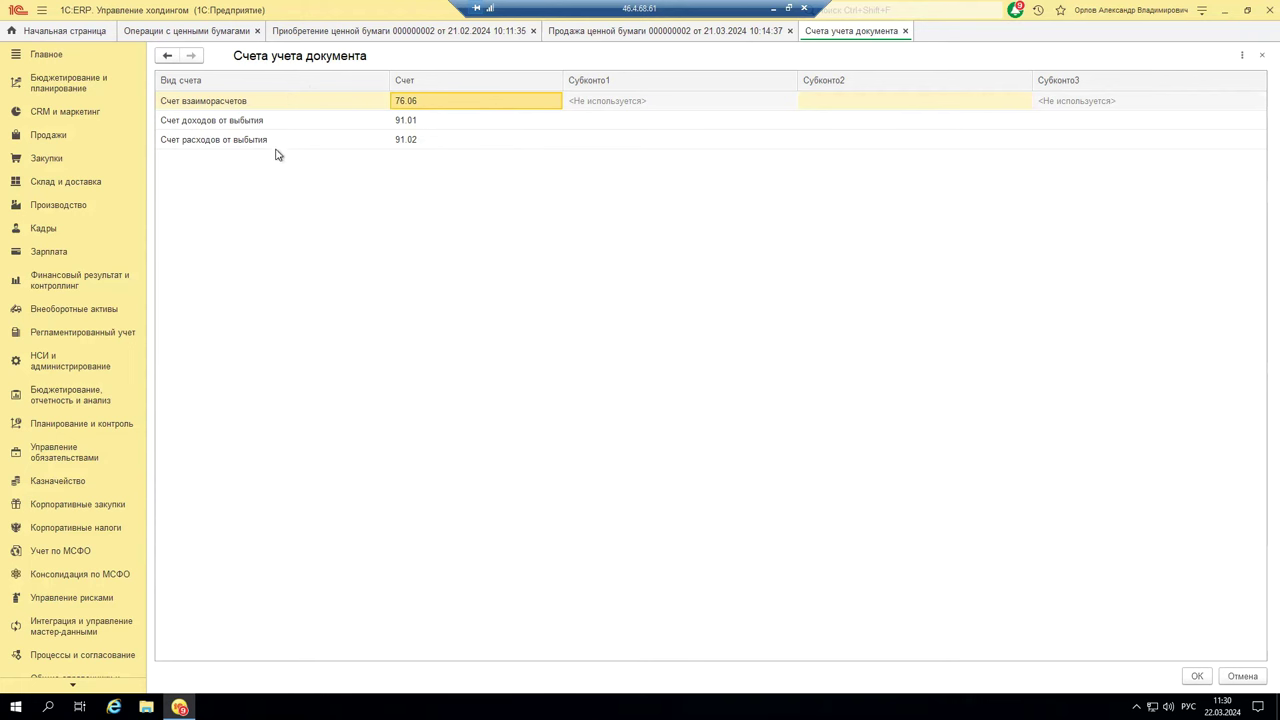
pyautogui.click(421, 121)
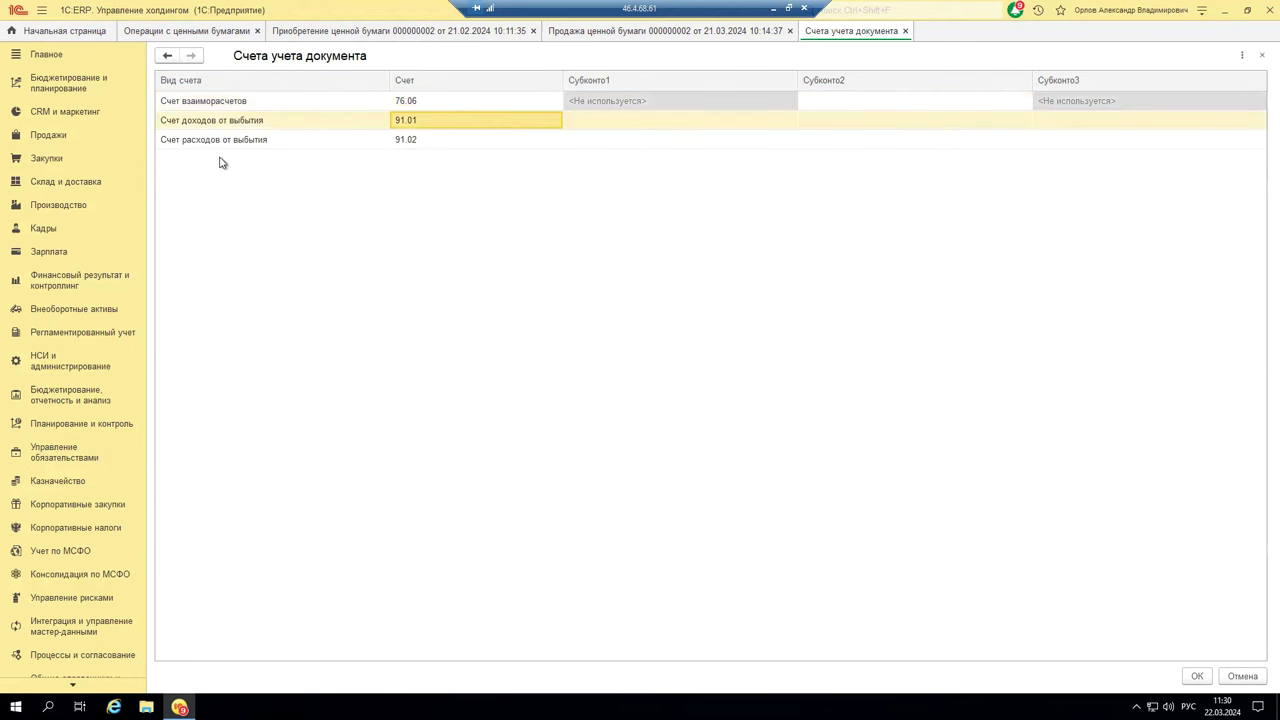
pyautogui.click(468, 143)
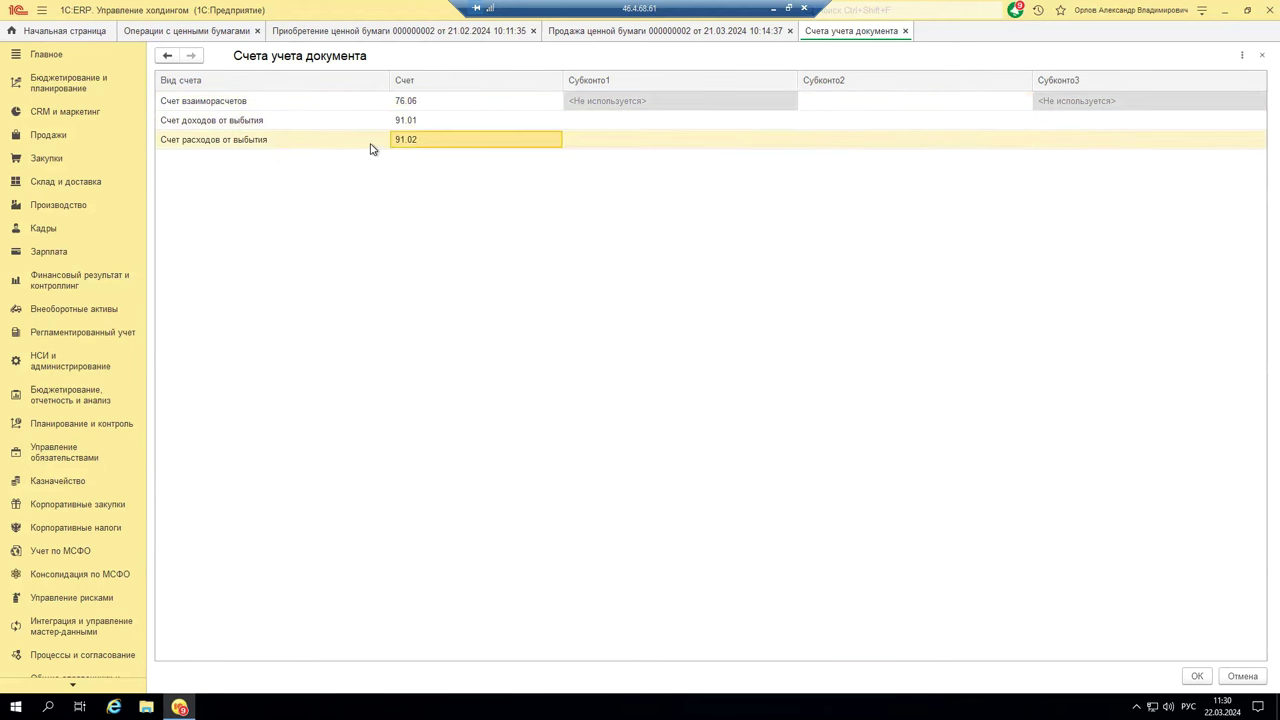
pyautogui.click(905, 31)
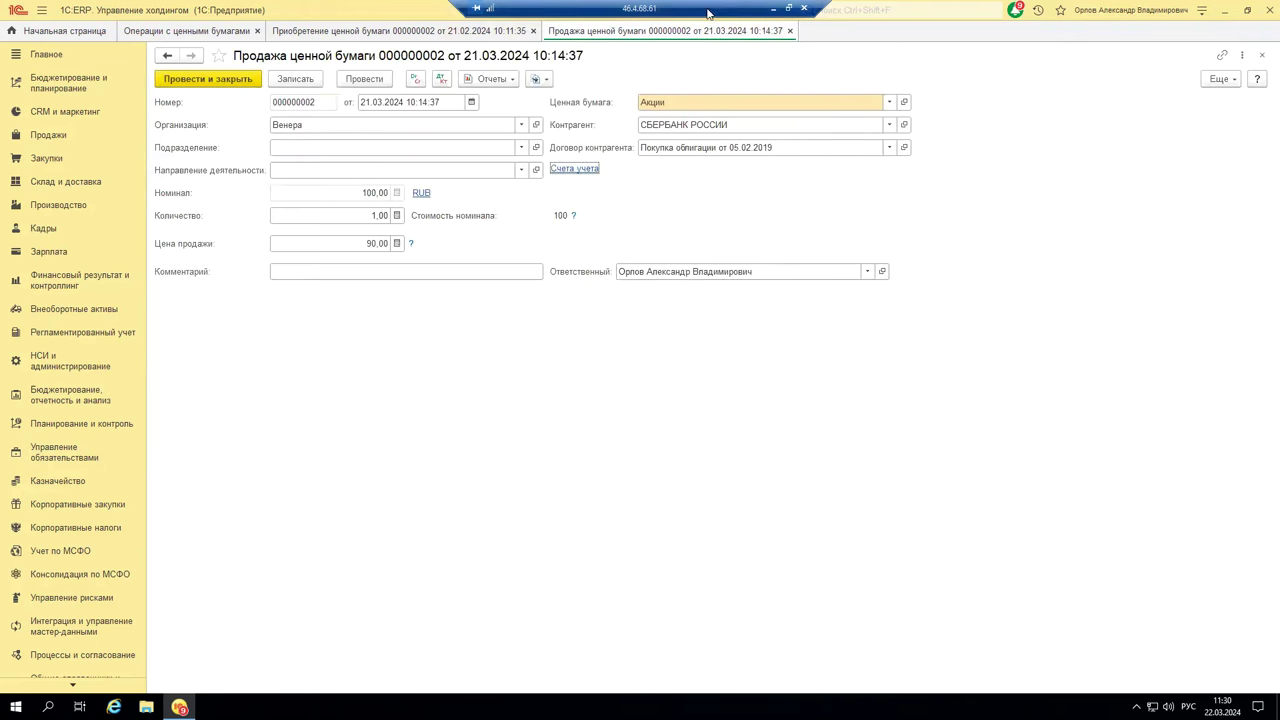
# Step: Set the sale price of the Акции sale document to 200 and post the document
pyautogui.click(344, 194)
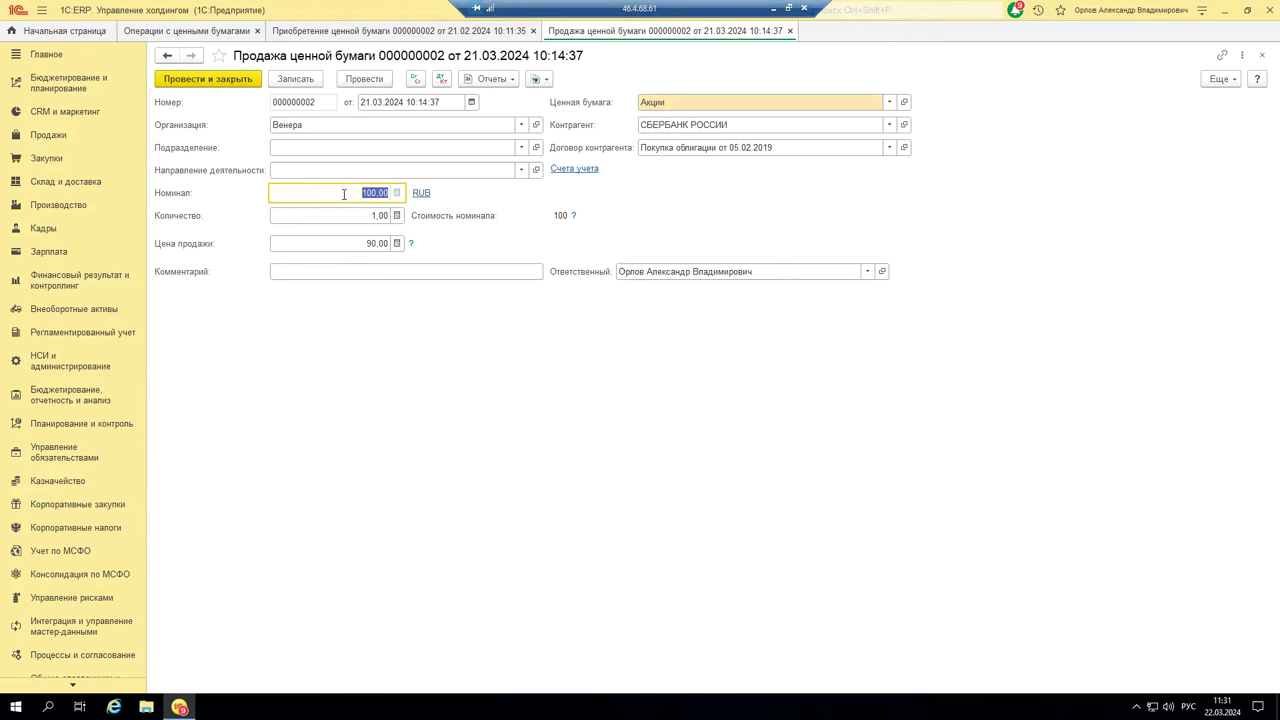
pyautogui.click(355, 243)
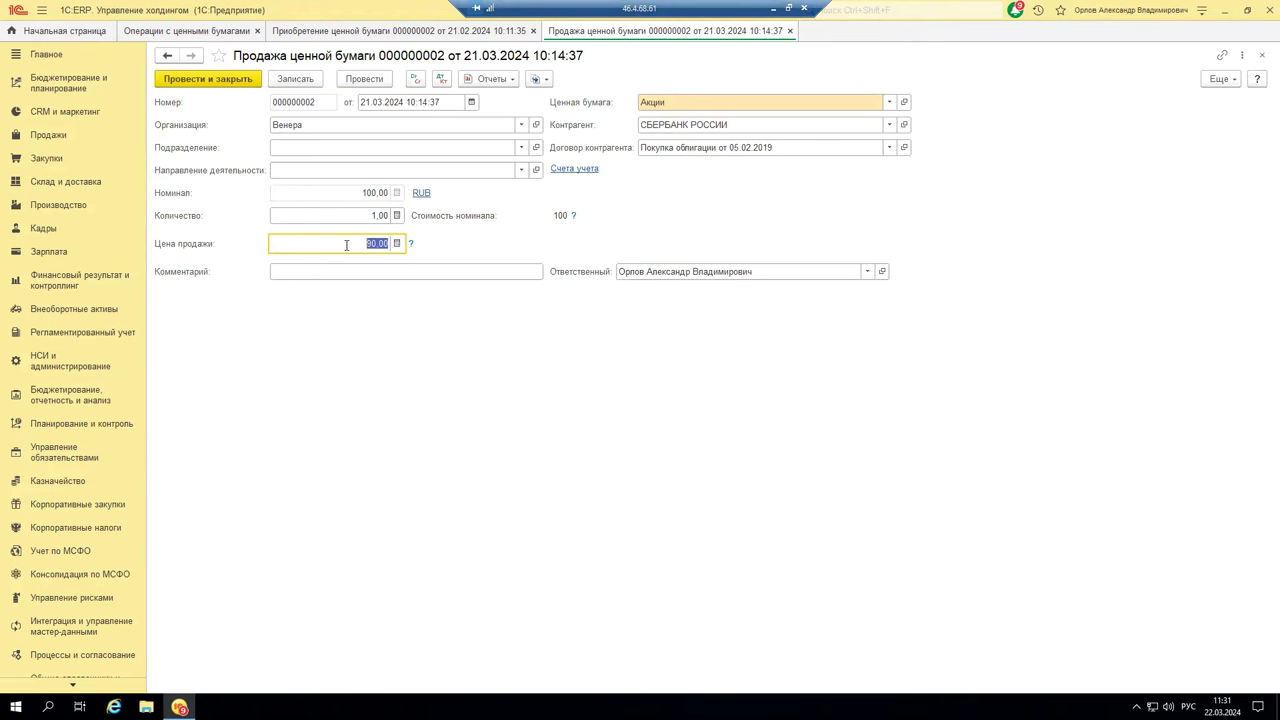
pyautogui.write('11')
pyautogui.press('BackSpace')
pyautogui.press('BackSpace')
pyautogui.write('200')
pyautogui.click(366, 82)
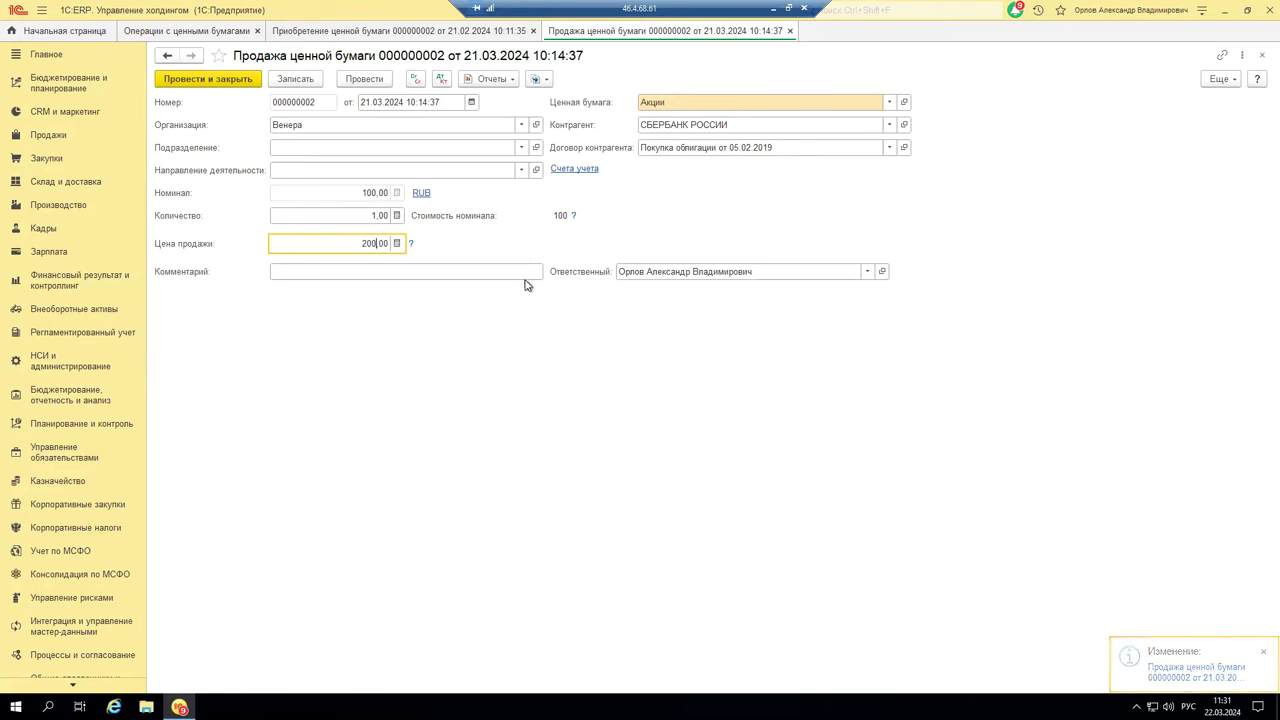
# Step: Open the sale's accounting movements and examine the accounts, amount and description of the security write-off entry
pyautogui.click(441, 79)
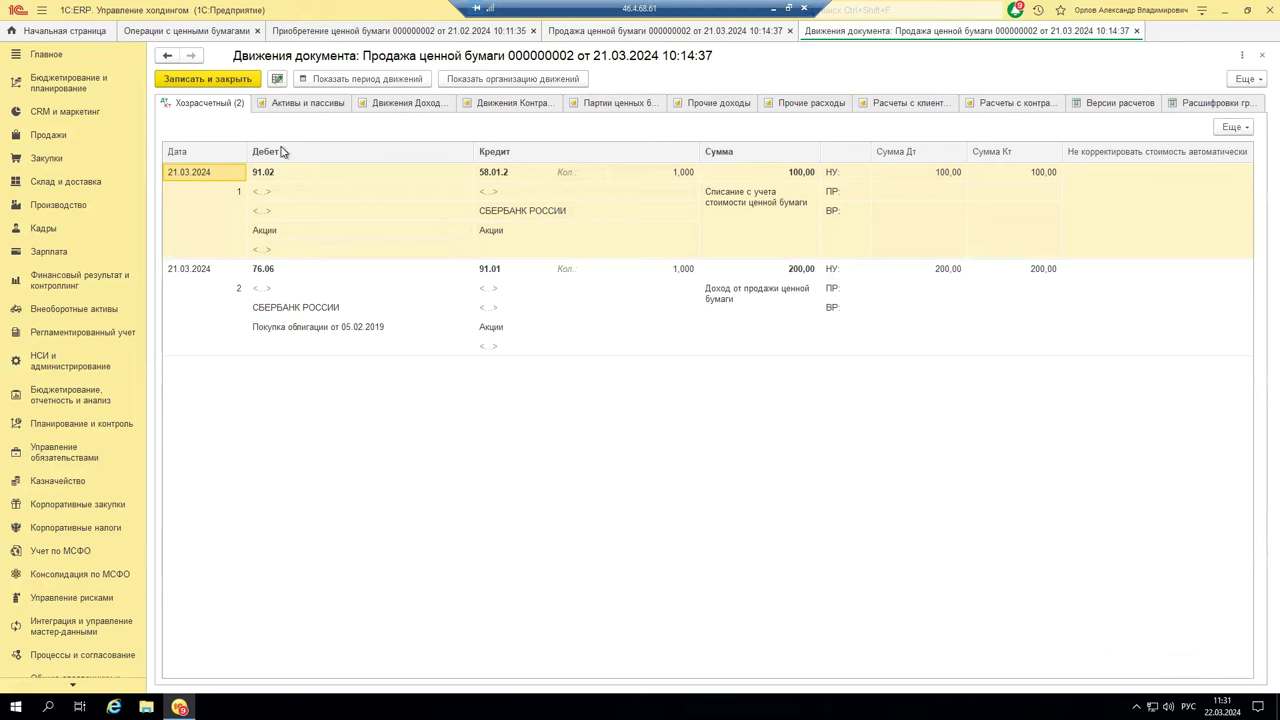
pyautogui.click(274, 176)
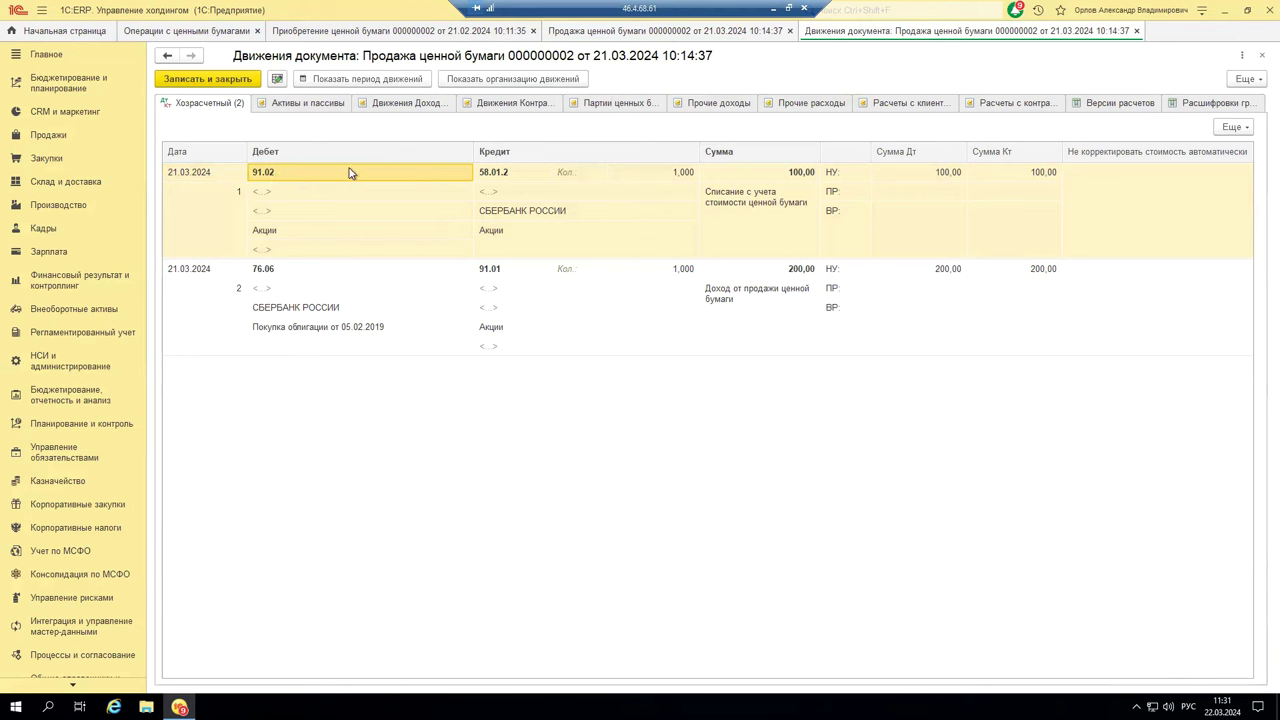
pyautogui.click(303, 231)
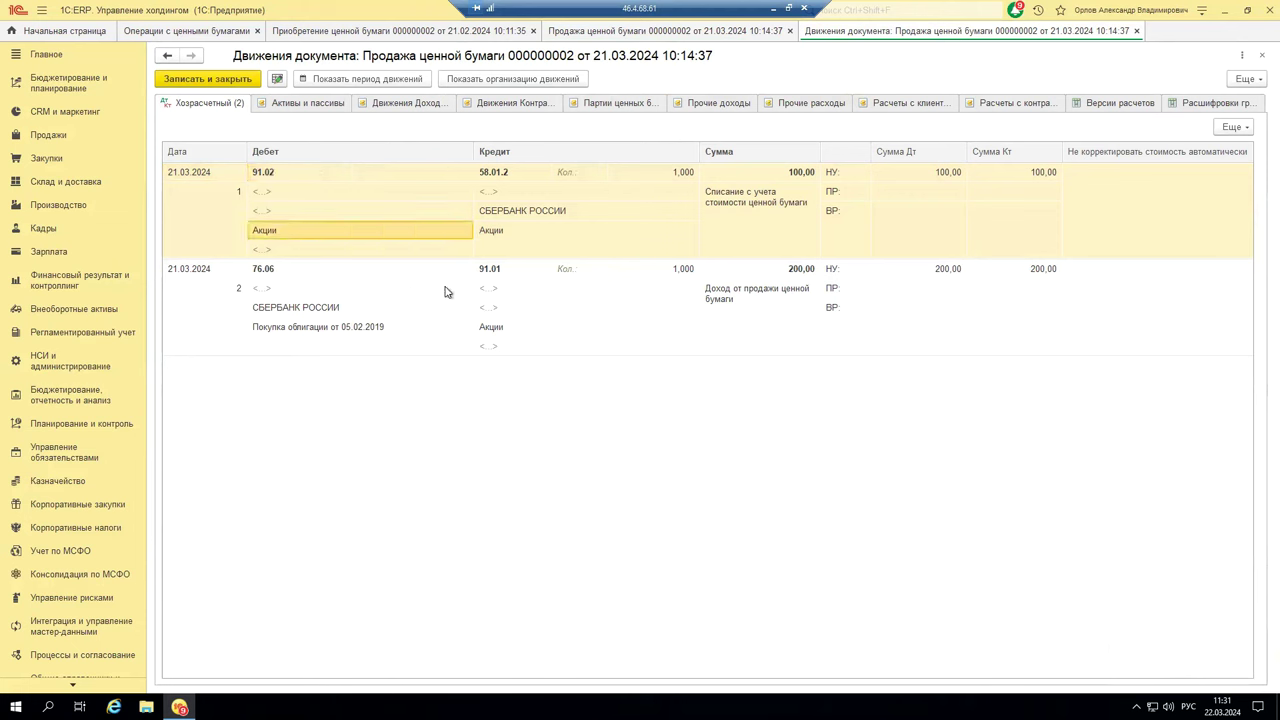
pyautogui.click(757, 178)
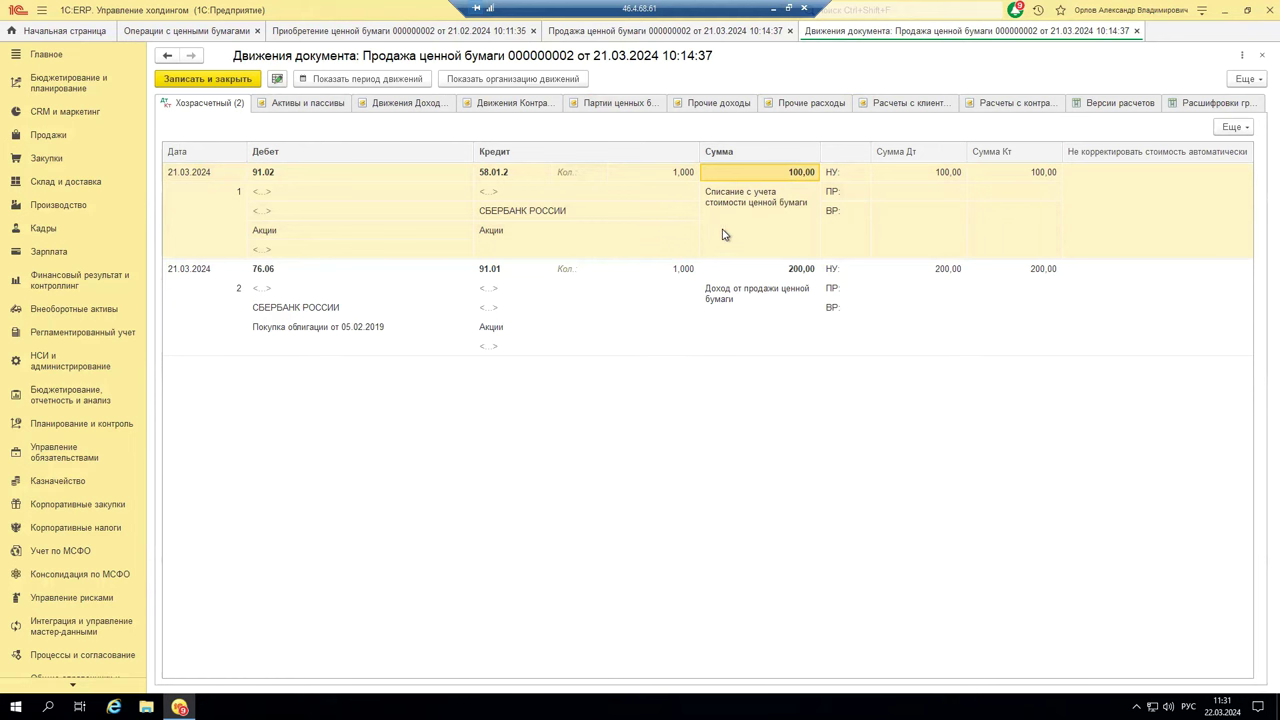
pyautogui.click(781, 214)
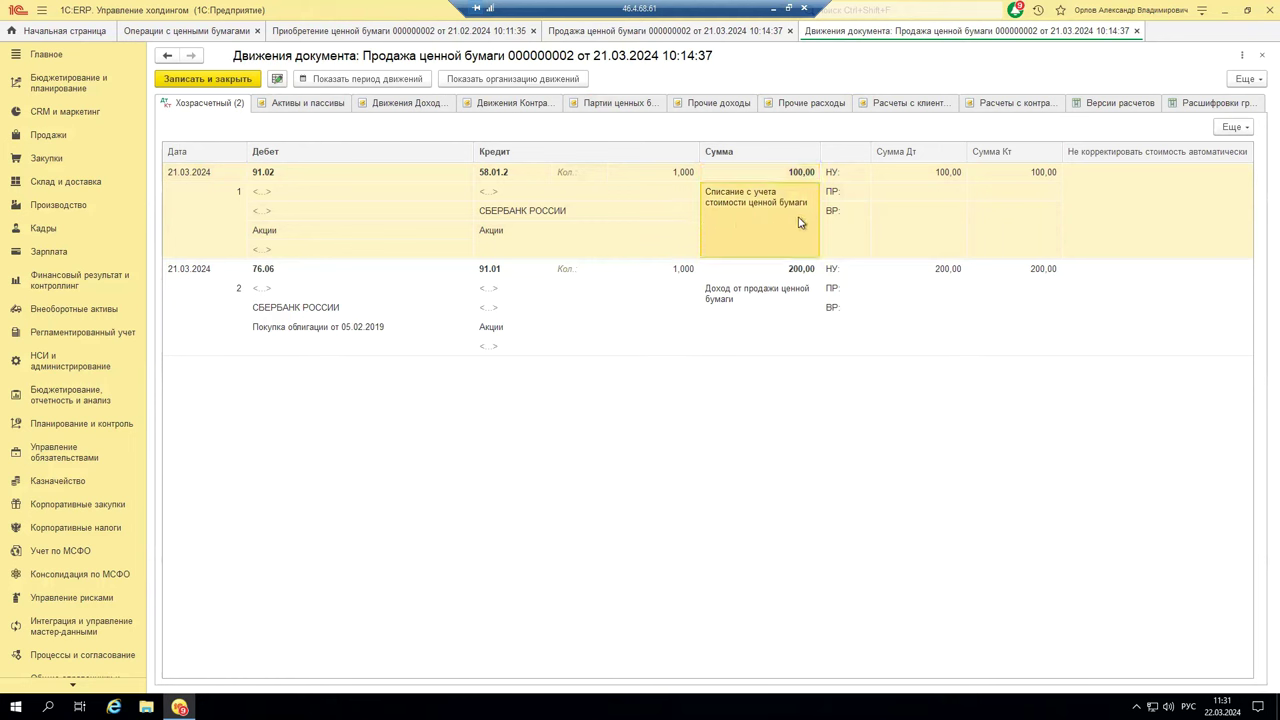
# Step: Examine the sale income entry's debit and credit accounts, compare its amount with the write-off amount, and close the movements
pyautogui.click(266, 274)
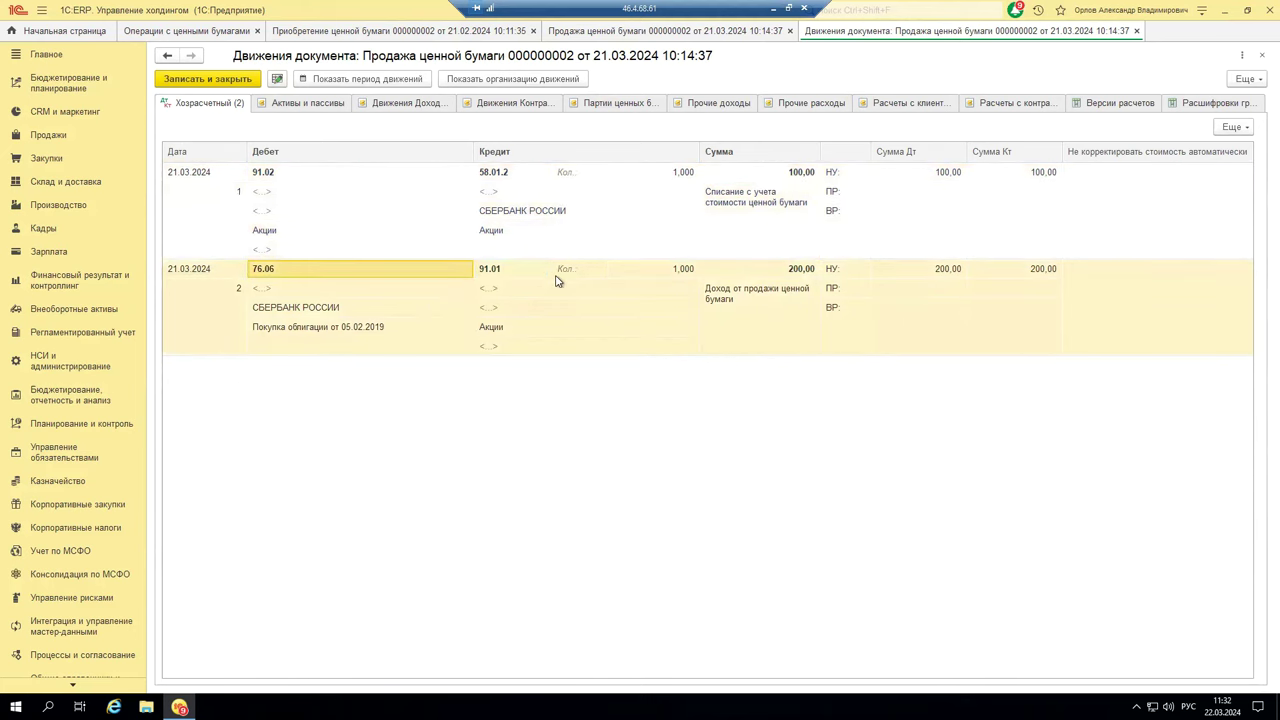
pyautogui.click(493, 269)
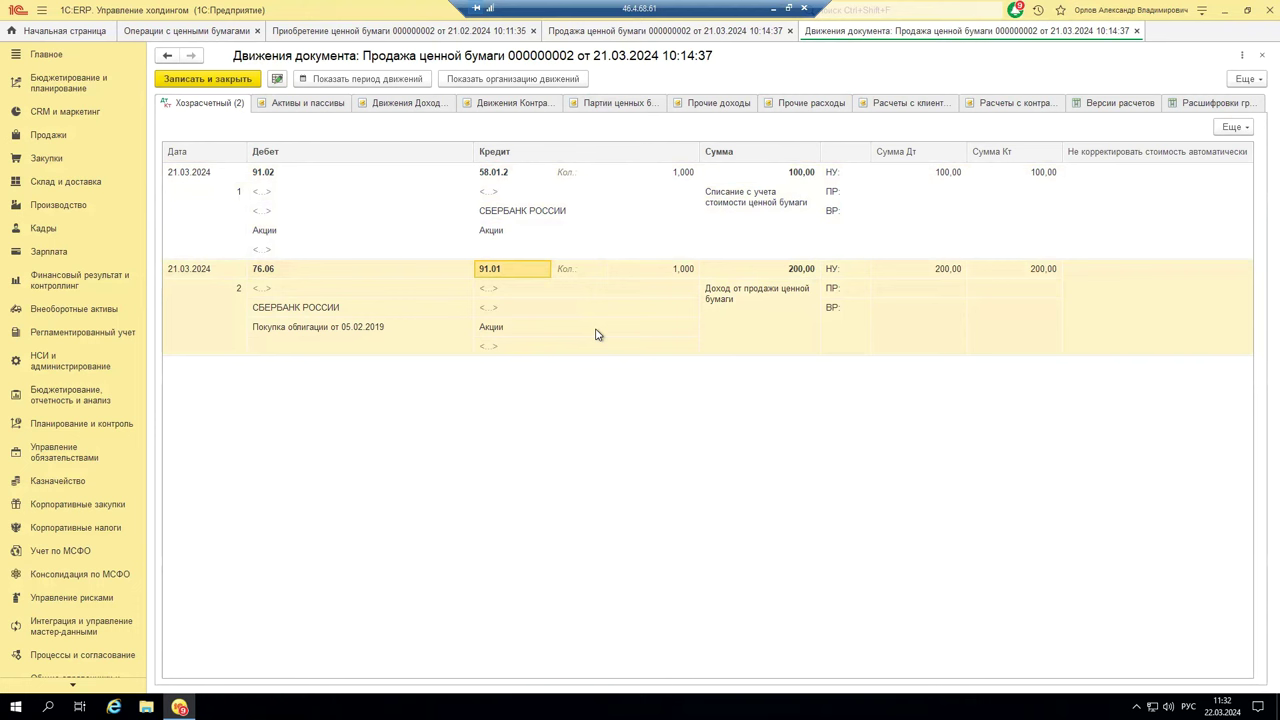
pyautogui.click(311, 272)
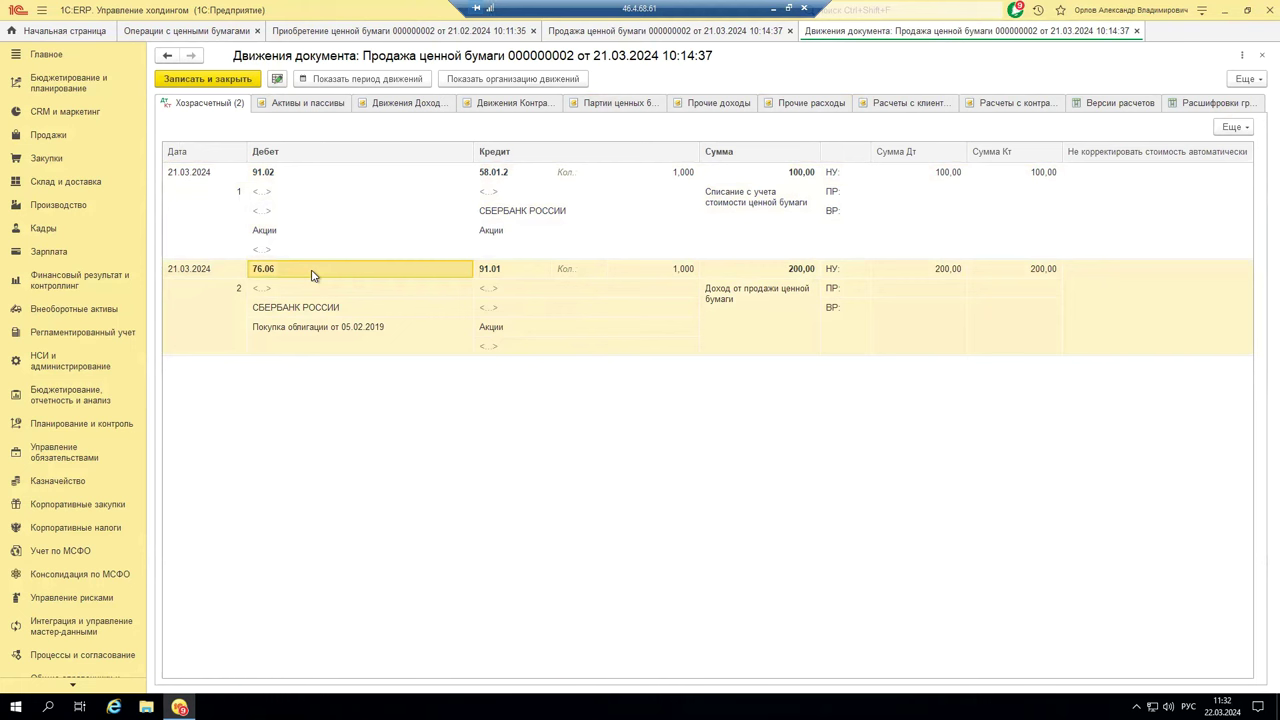
pyautogui.click(770, 275)
pyautogui.click(763, 178)
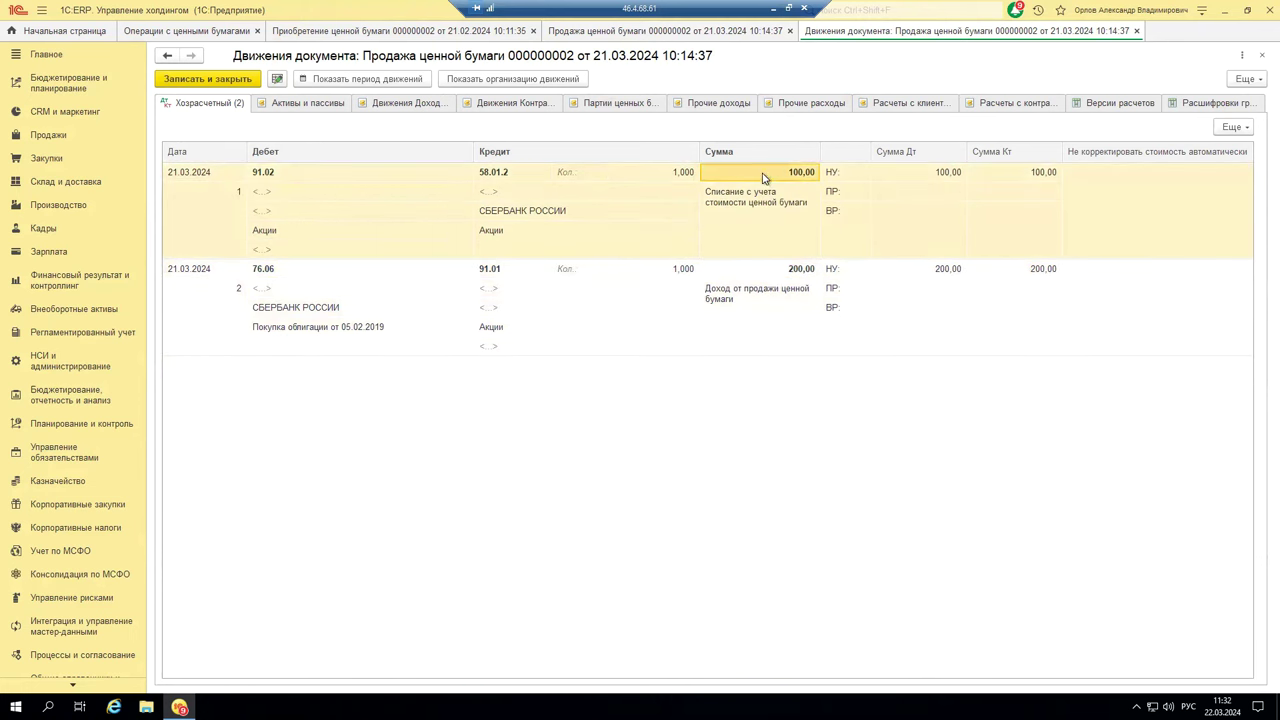
pyautogui.click(766, 275)
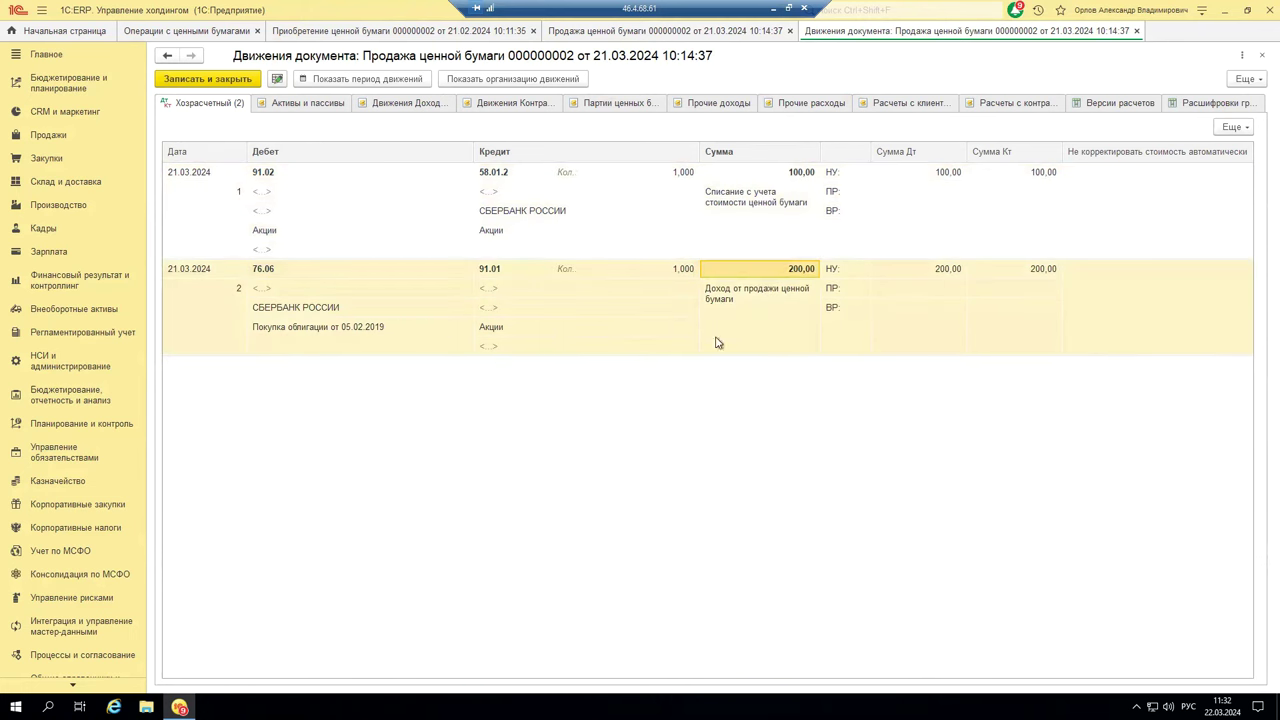
pyautogui.click(1136, 31)
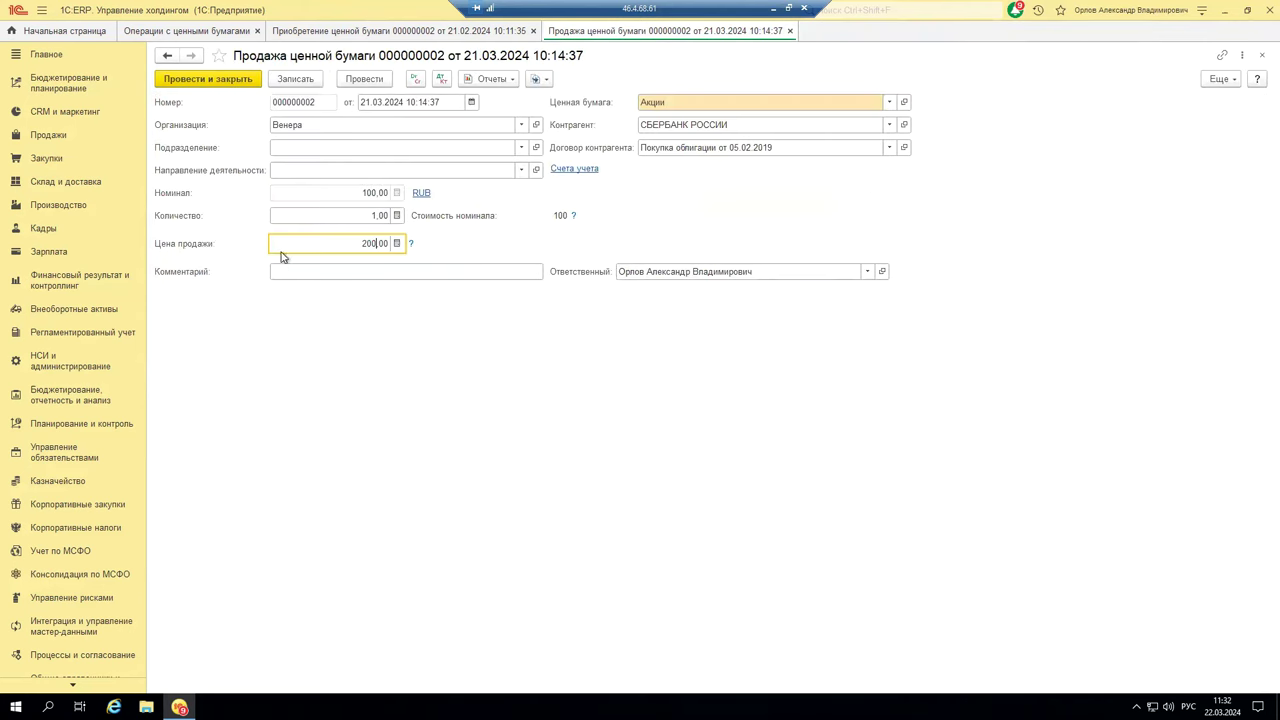
# Step: Set the sale price to 90 and post the sale document again
pyautogui.moveTo(350, 239); pyautogui.dragTo(415, 239)
pyautogui.write('90')
pyautogui.click(377, 80)
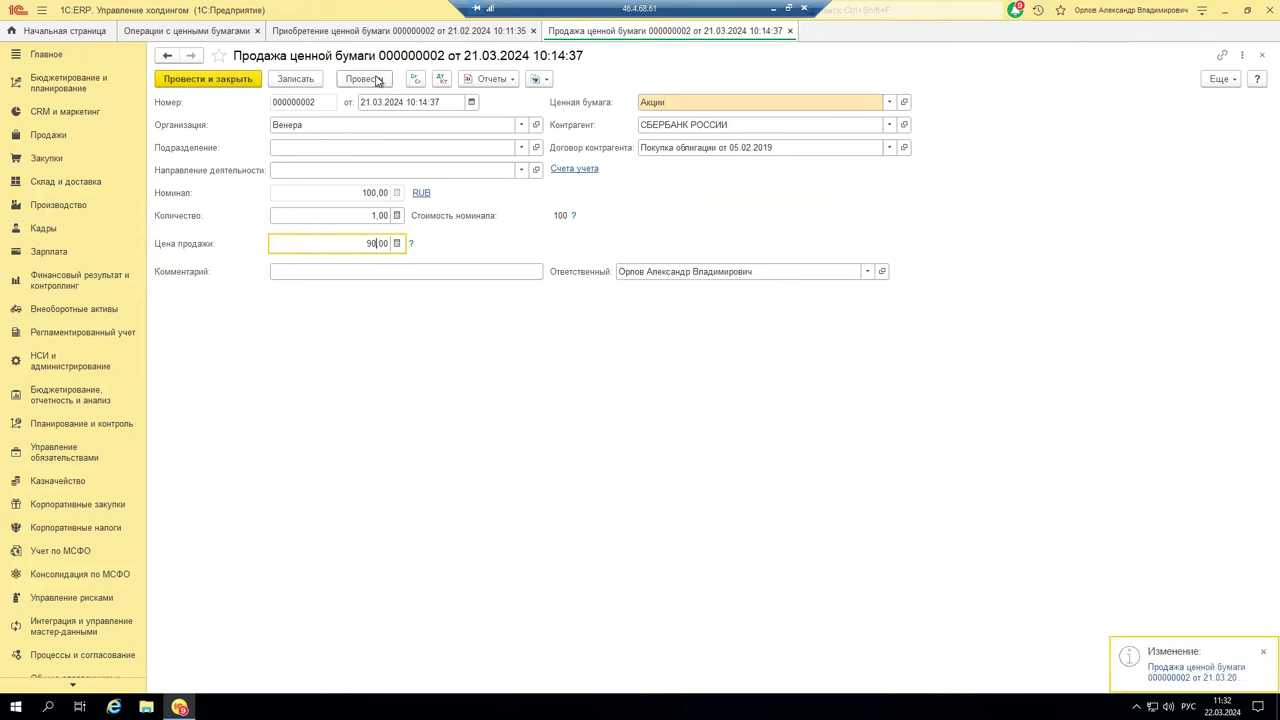
# Step: Open the reposted sale's accounting movements, check the sale income amount against the write-off, and close them
pyautogui.click(443, 80)
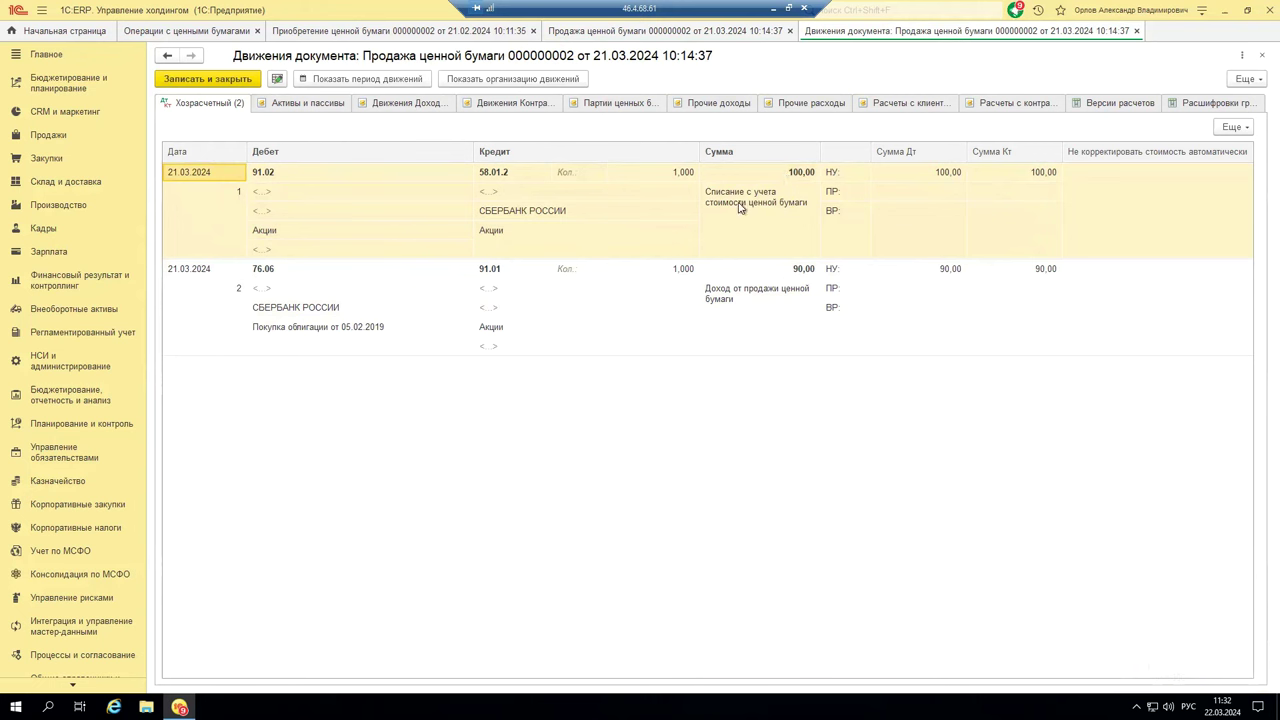
pyautogui.click(779, 276)
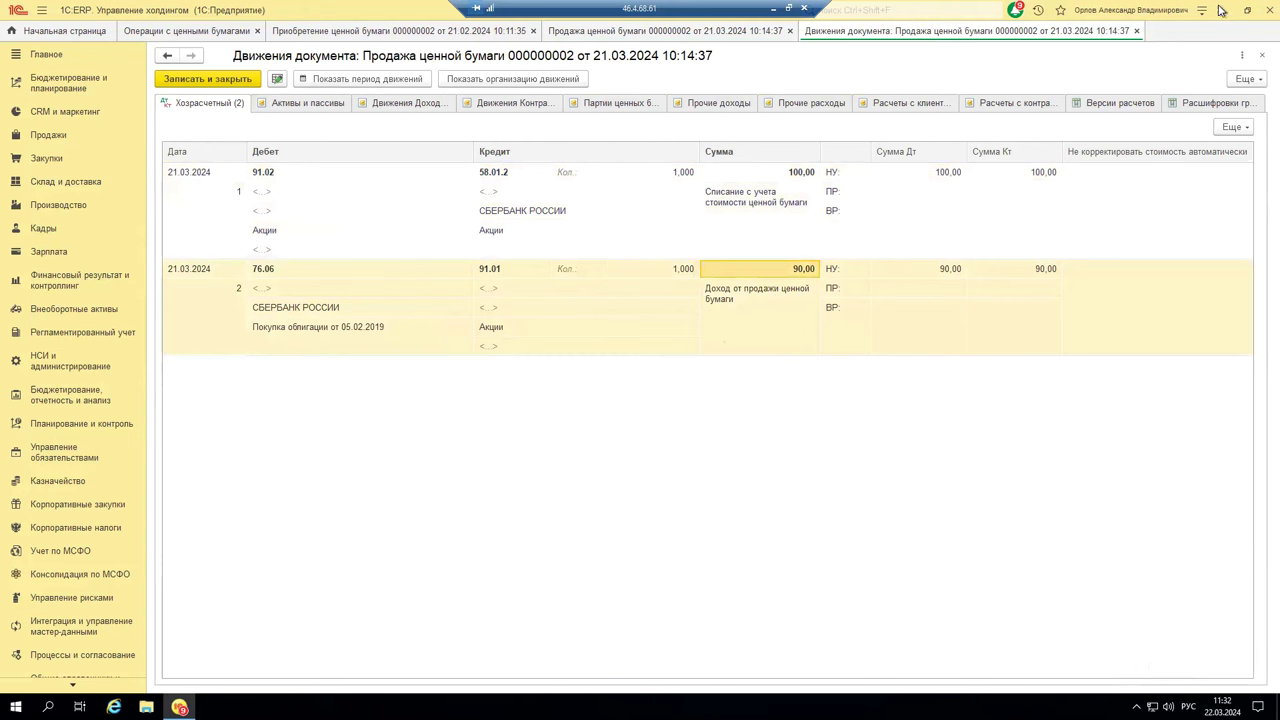
pyautogui.click(1137, 32)
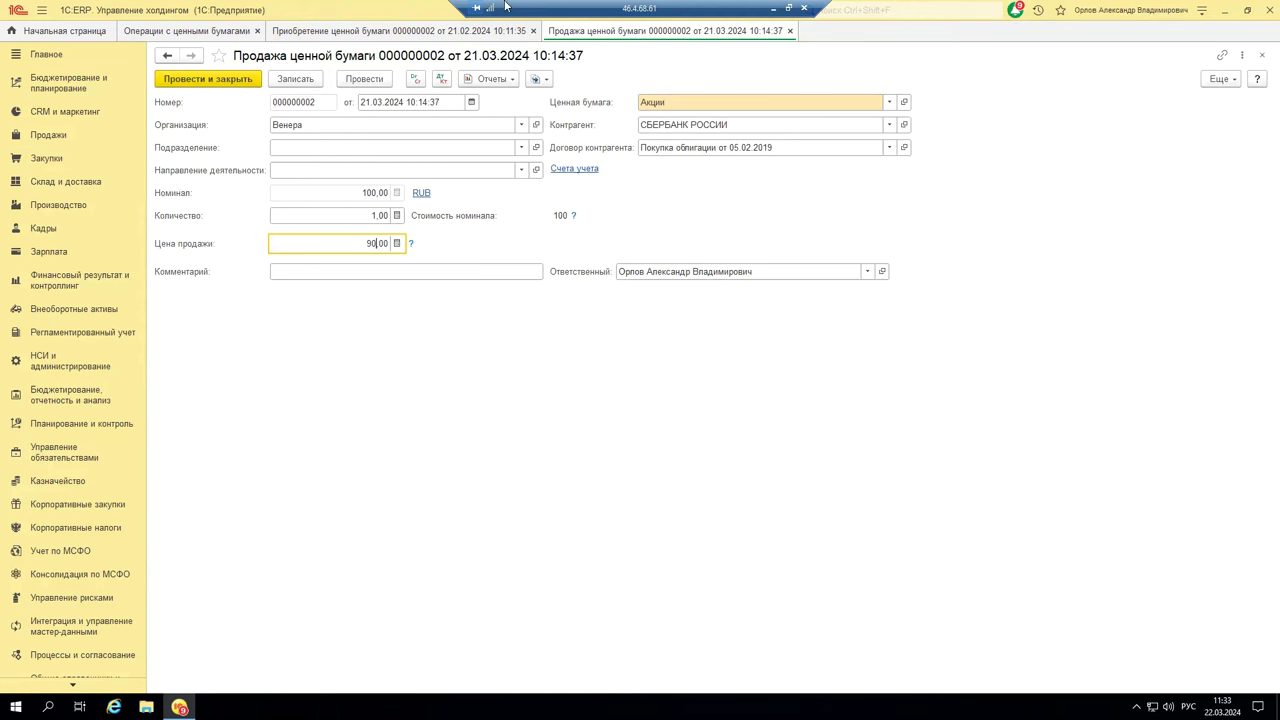
# Step: Generate the Ведомость по партиям ценной бумаги report from the sale, look through its 21.03.2024 and total columns, and close it
pyautogui.click(499, 84)
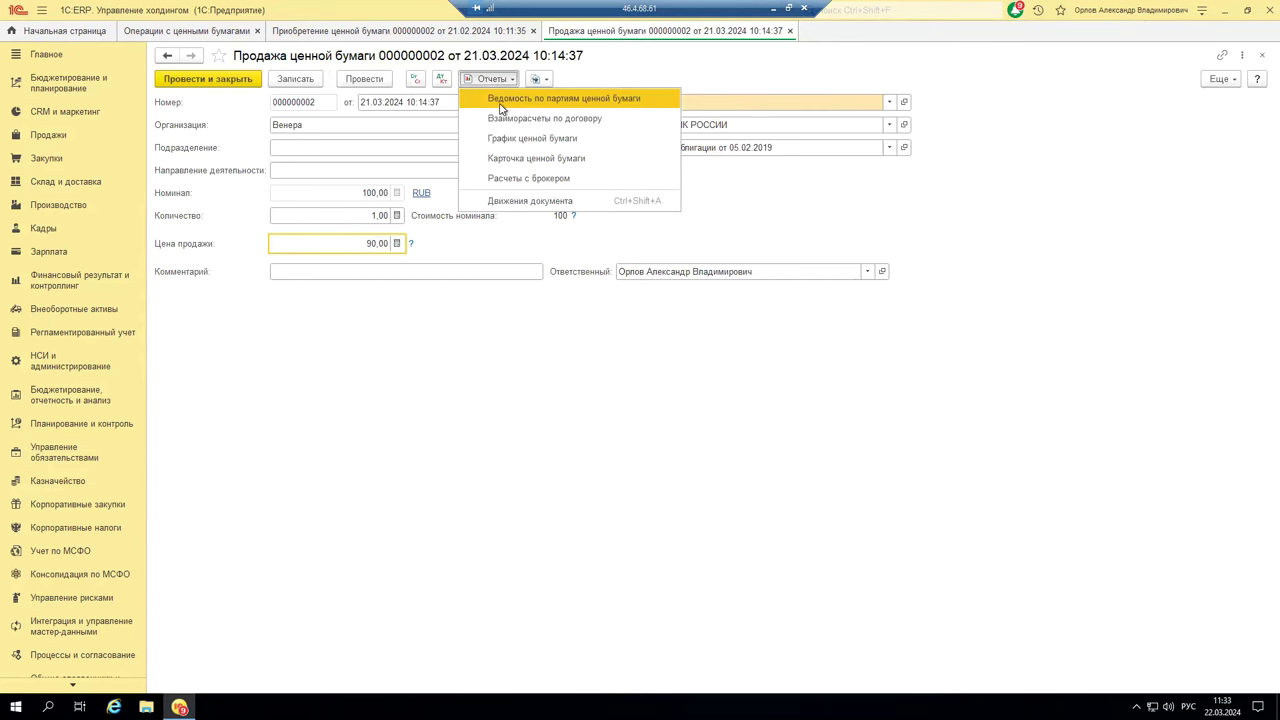
pyautogui.click(503, 101)
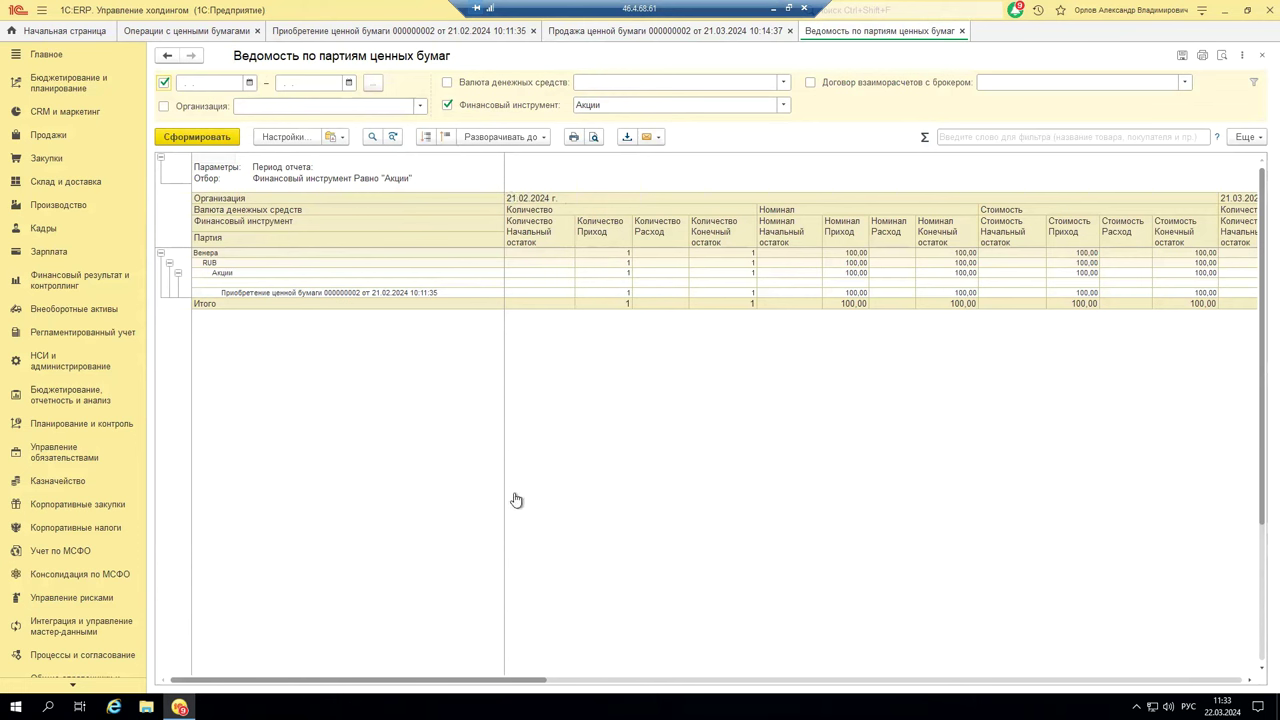
pyautogui.moveTo(403, 682); pyautogui.dragTo(724, 687)
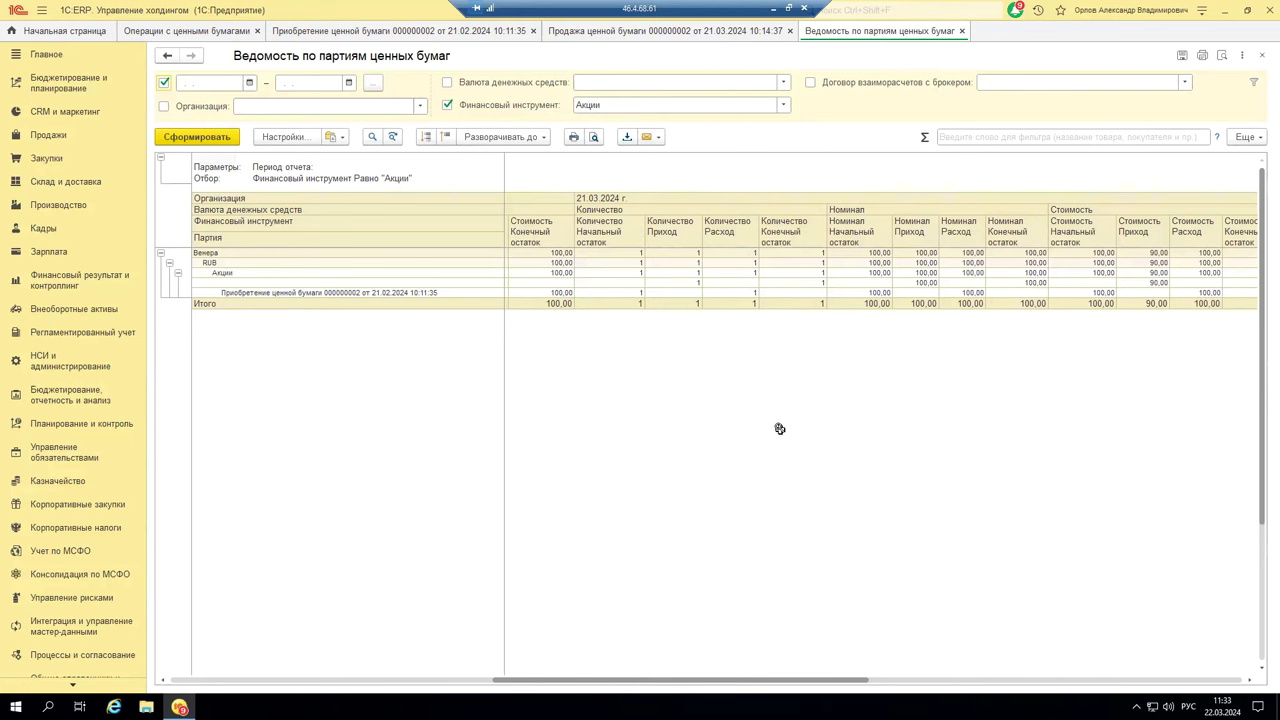
pyautogui.moveTo(860, 685); pyautogui.dragTo(1257, 632)
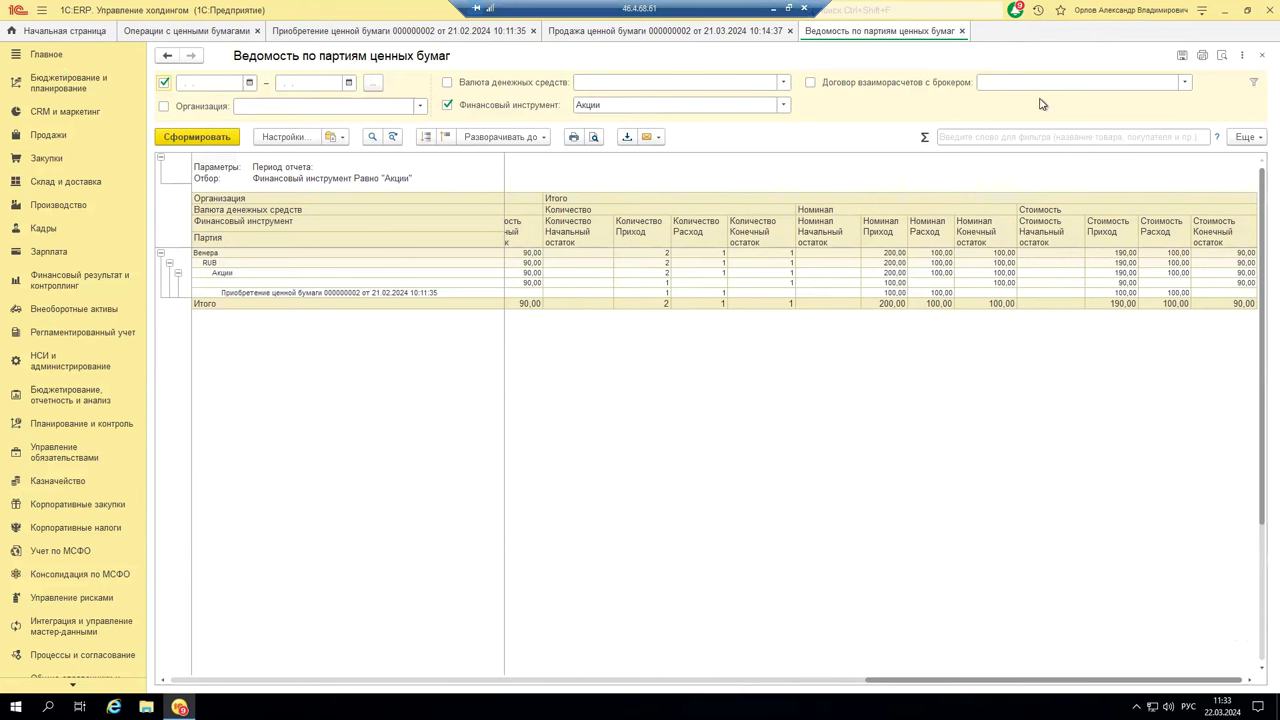
pyautogui.click(962, 32)
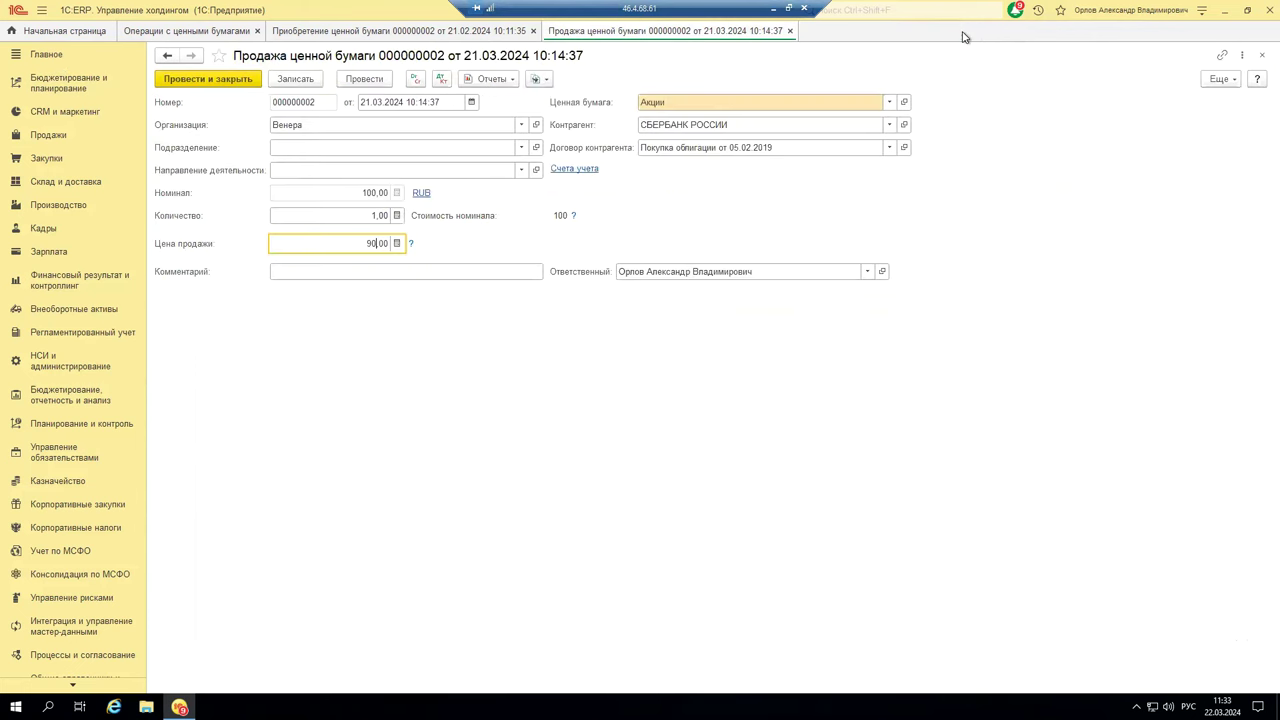
# Step: Generate the sale's Движения документа report, check its register filter and the Активы и пассивы amounts, and close it
pyautogui.click(491, 79)
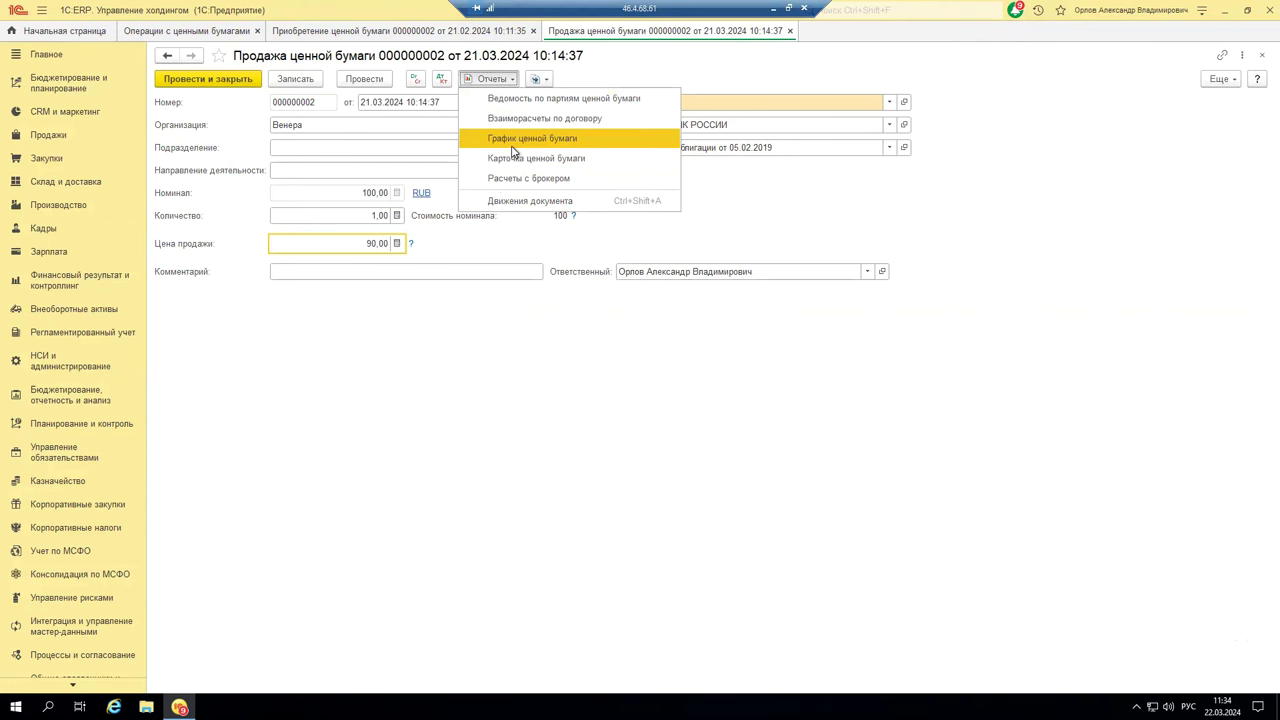
pyautogui.click(514, 204)
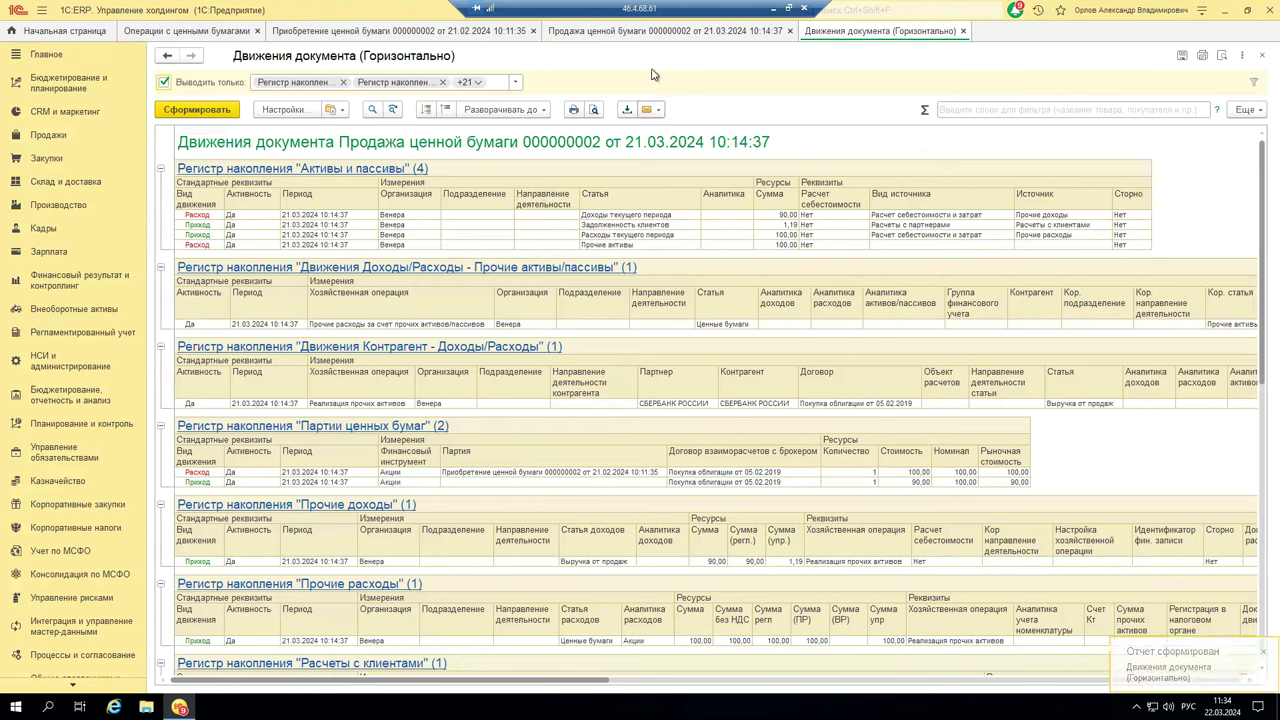
pyautogui.click(515, 82)
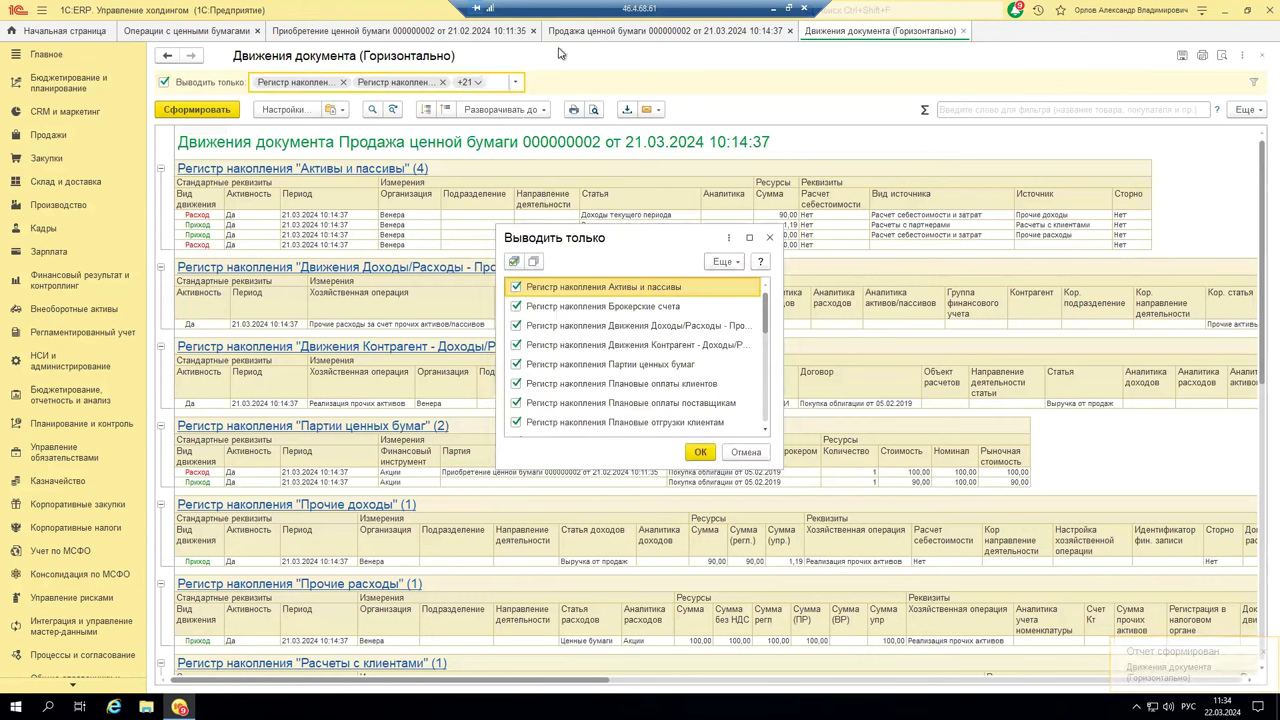
pyautogui.click(770, 240)
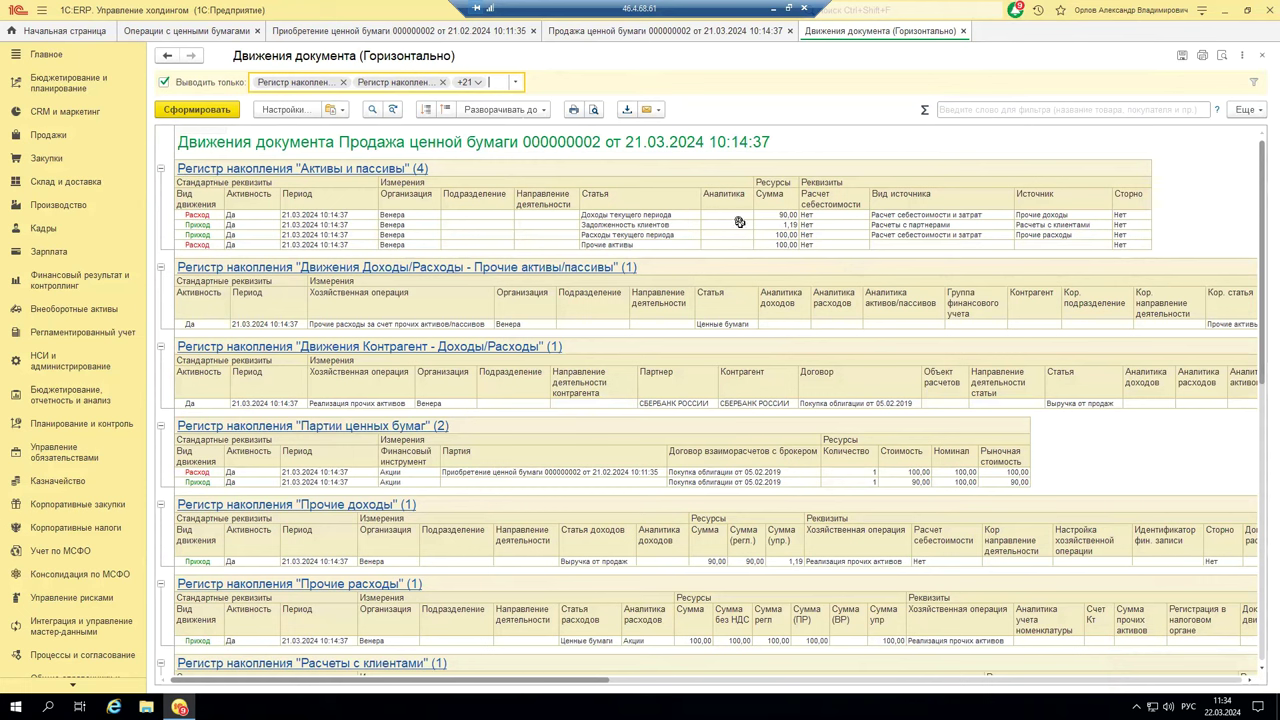
pyautogui.click(774, 215)
pyautogui.click(764, 234)
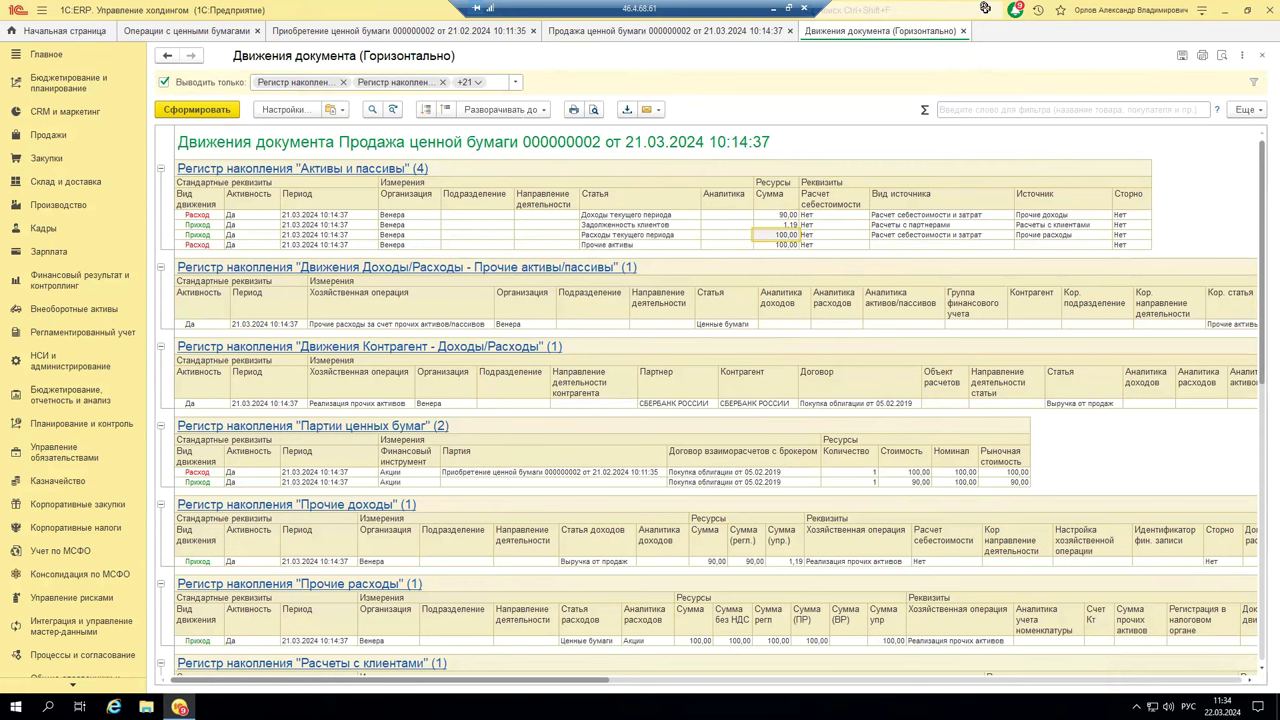
pyautogui.click(963, 31)
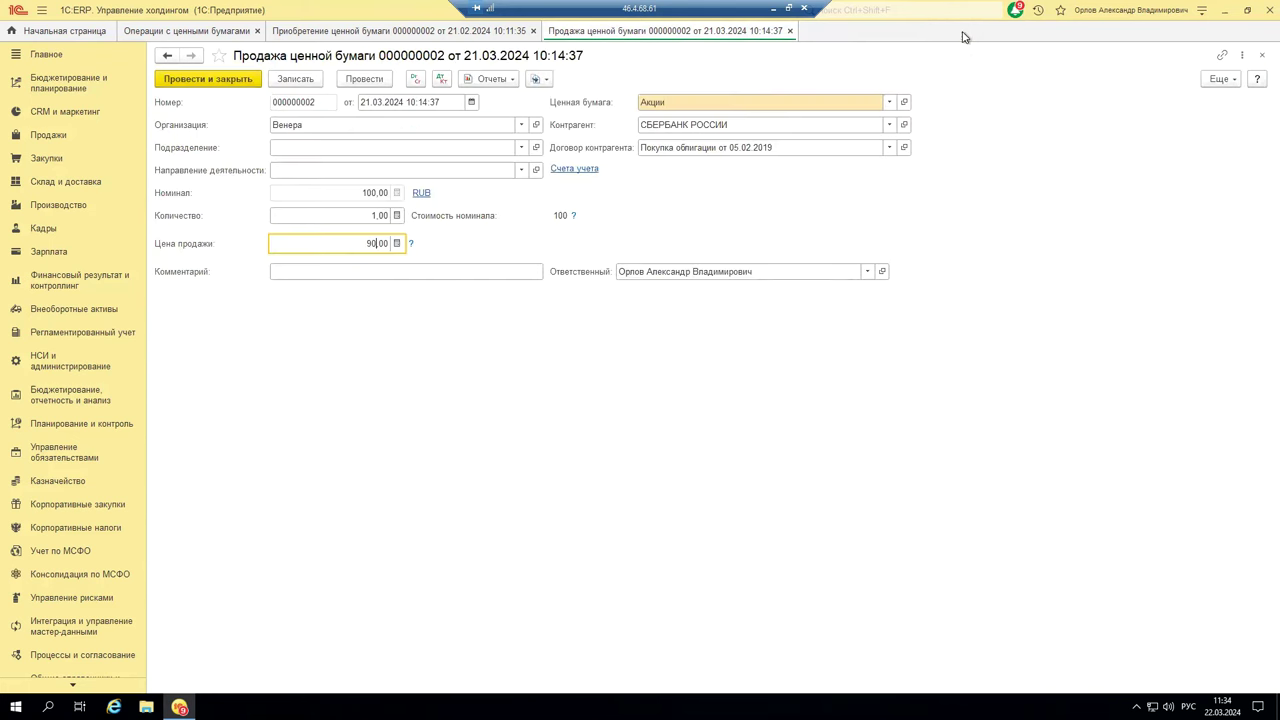
# Step: Open the RUB currency card from the sale's nominal, view its exchange rates, and close the card
pyautogui.click(421, 193)
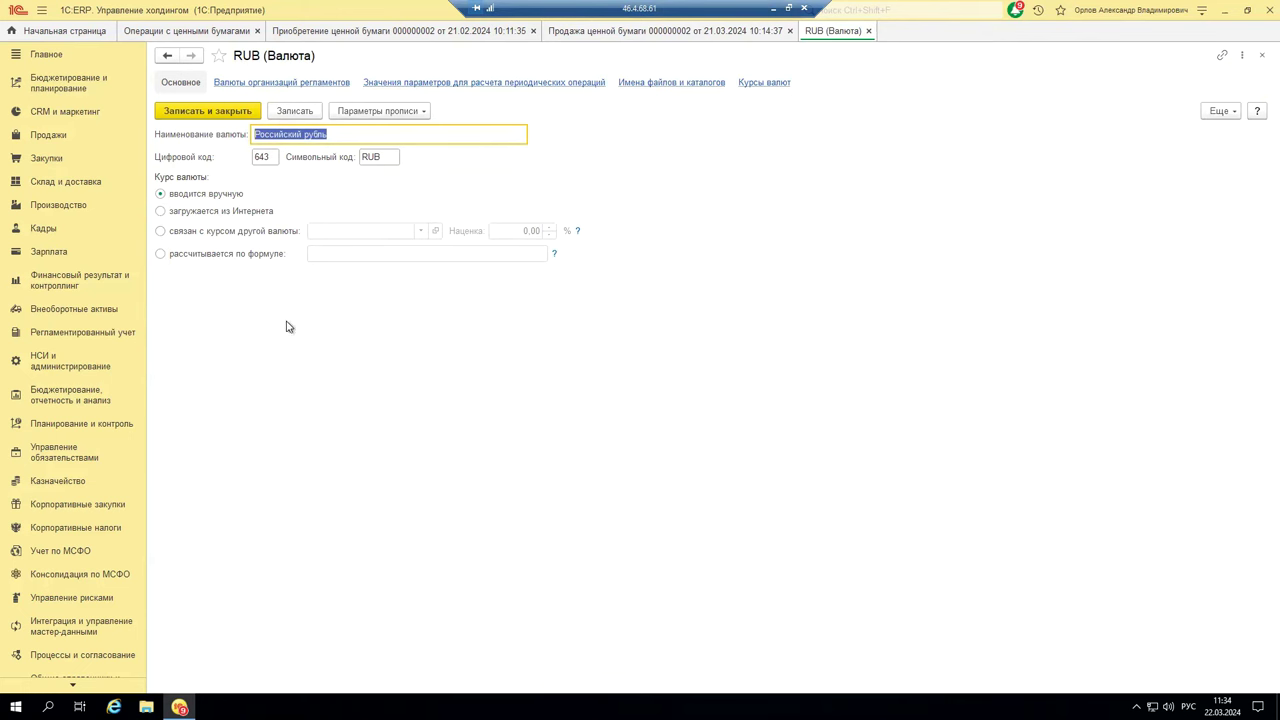
pyautogui.click(776, 86)
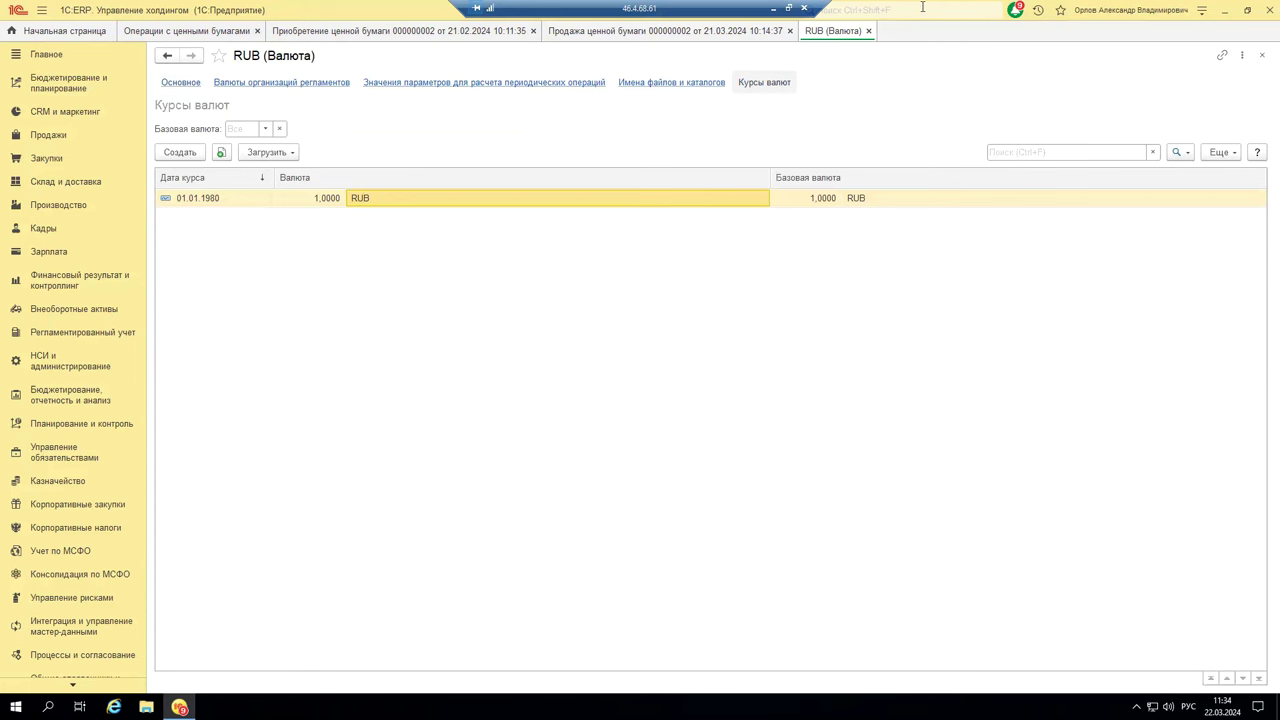
pyautogui.click(868, 31)
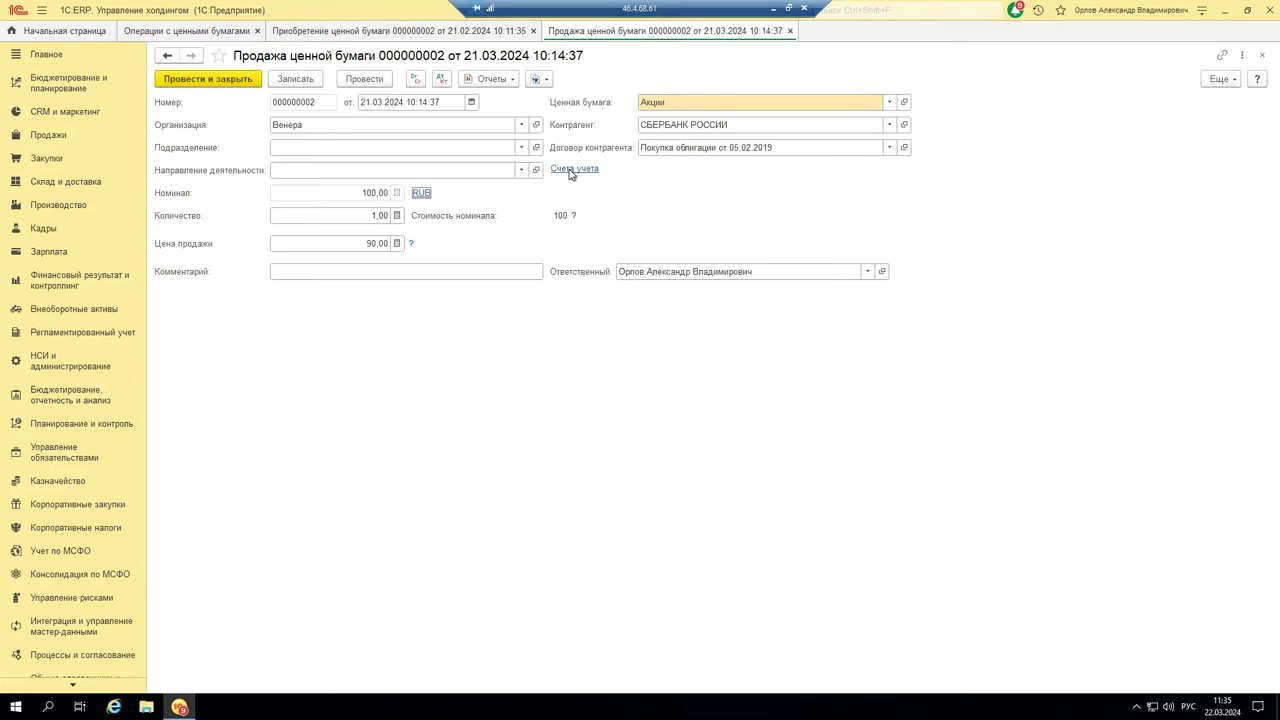
# Step: Check which follow-up documents can be created from the sale and close the sale document
pyautogui.click(548, 81)
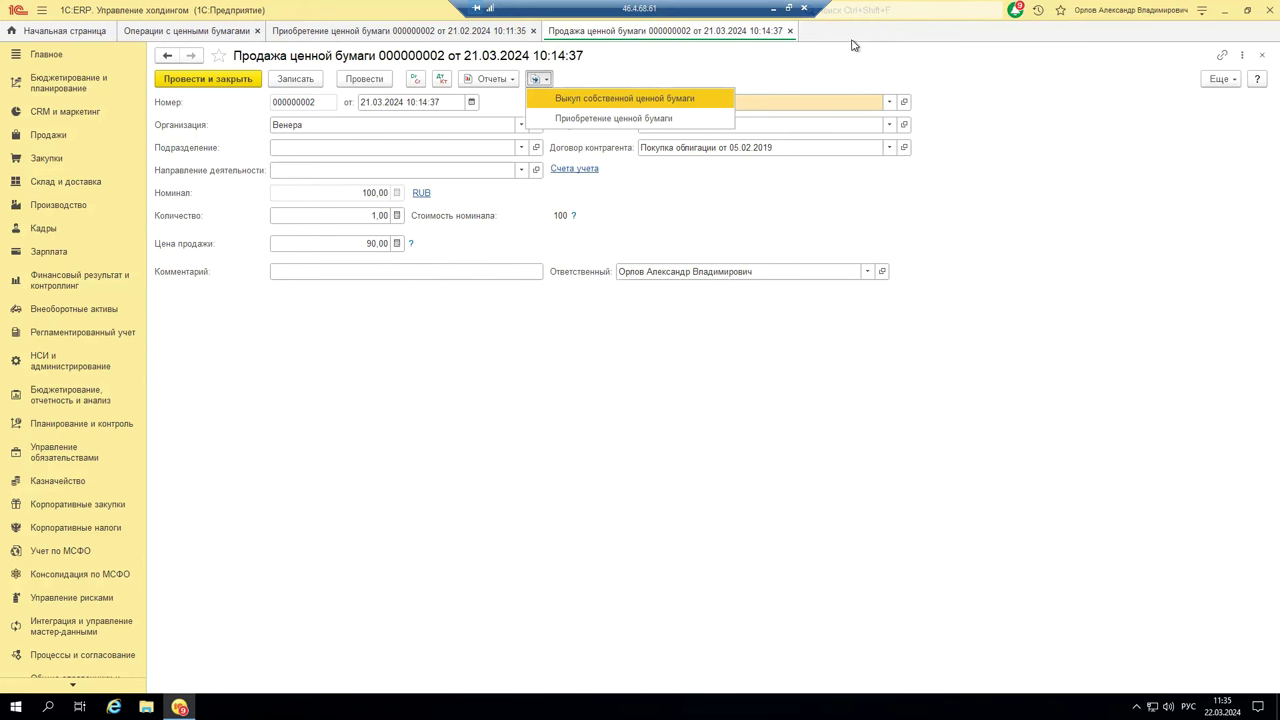
pyautogui.click(791, 33)
pyautogui.click(791, 31)
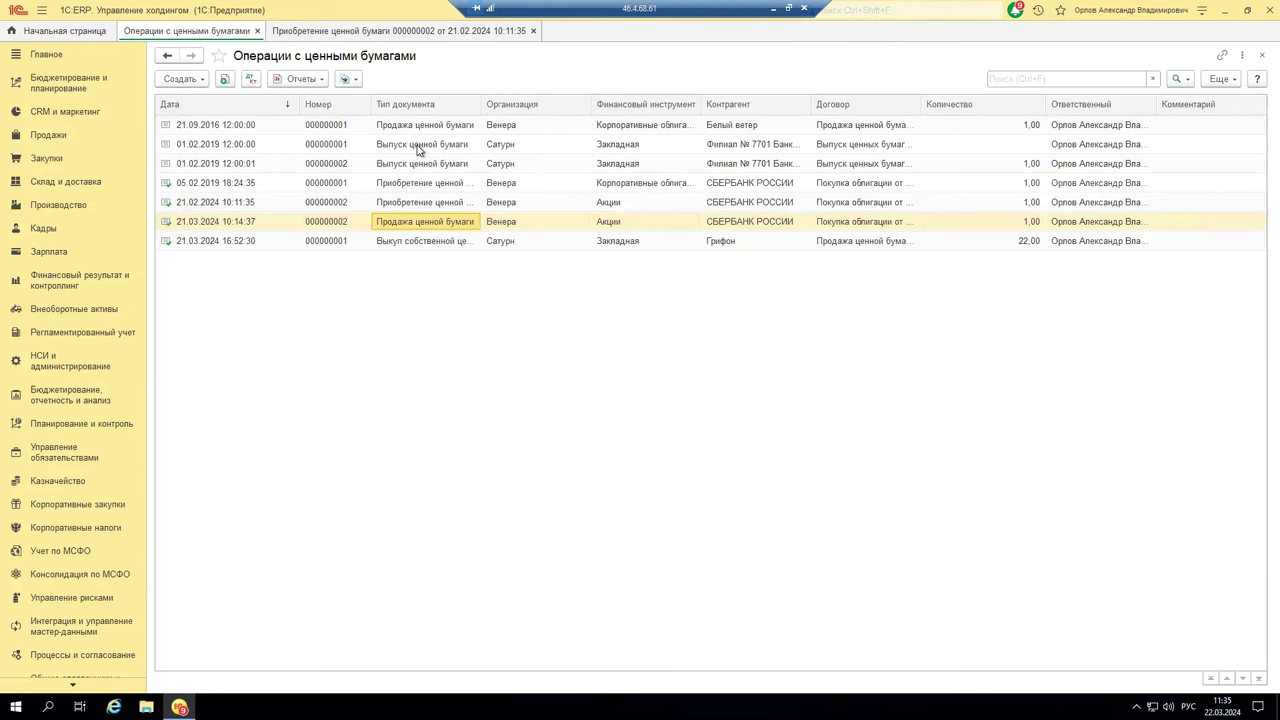
# Step: Open the Выпуск ценной бумаги document dated 01.02.2019 12:00:01 and try to set its date to 22.03.2024
pyautogui.click(417, 167)
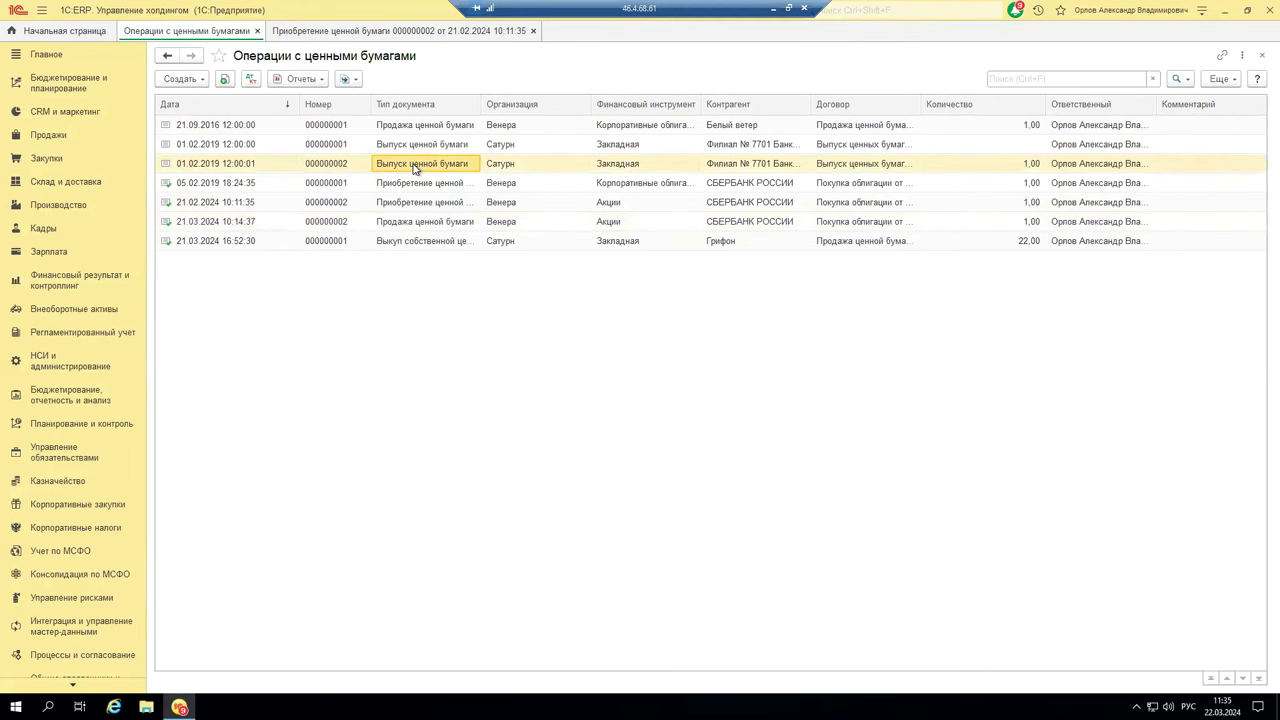
pyautogui.doubleClick(417, 167)
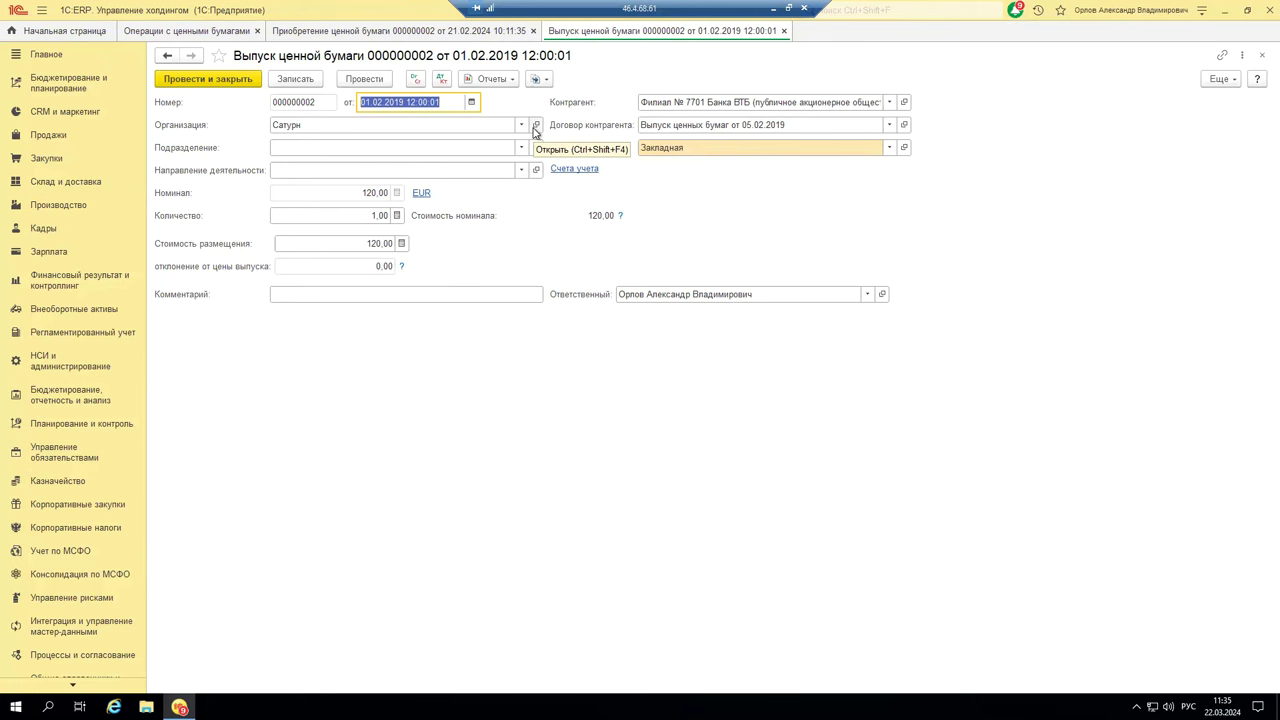
pyautogui.write('22.03.2024')
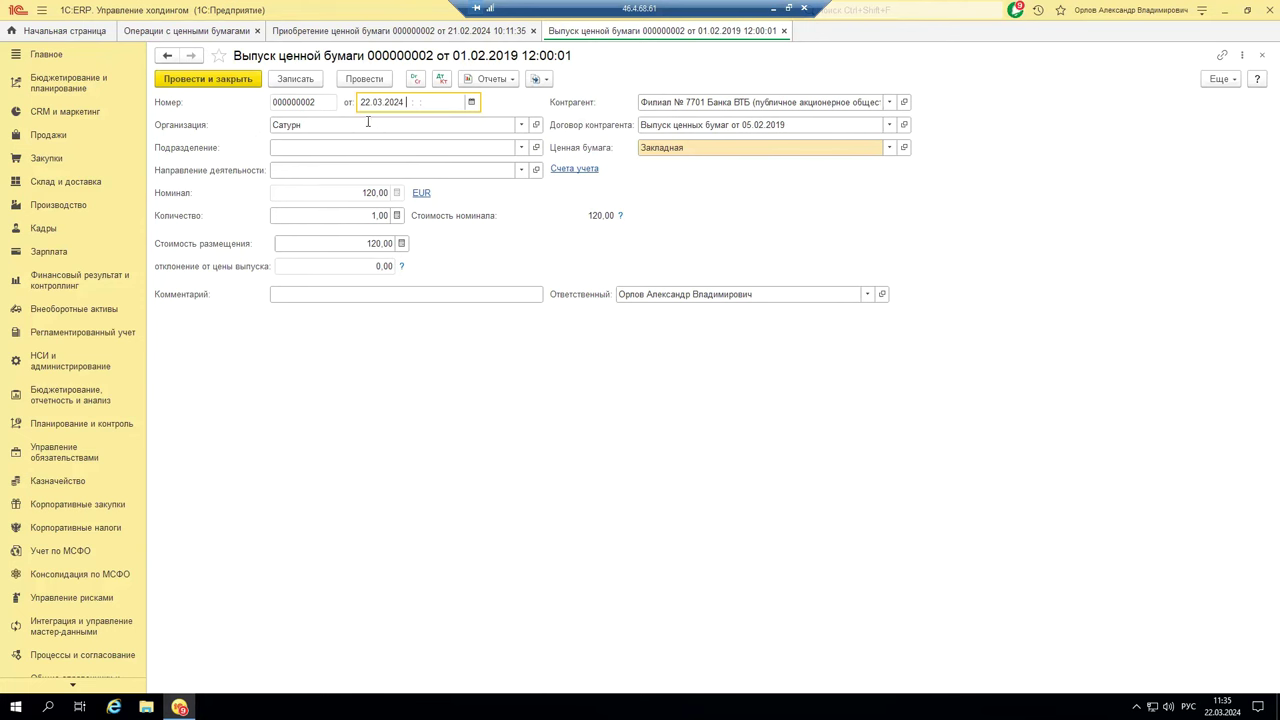
pyautogui.click(368, 121)
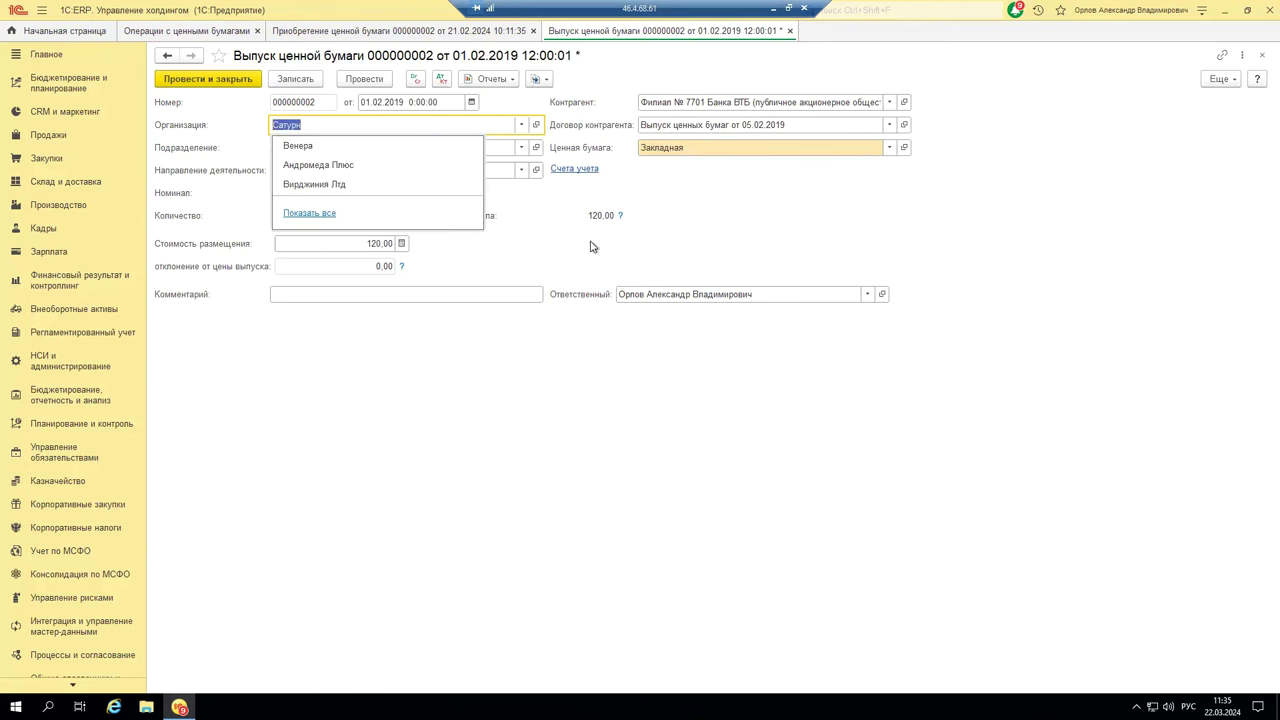
pyautogui.click(540, 215)
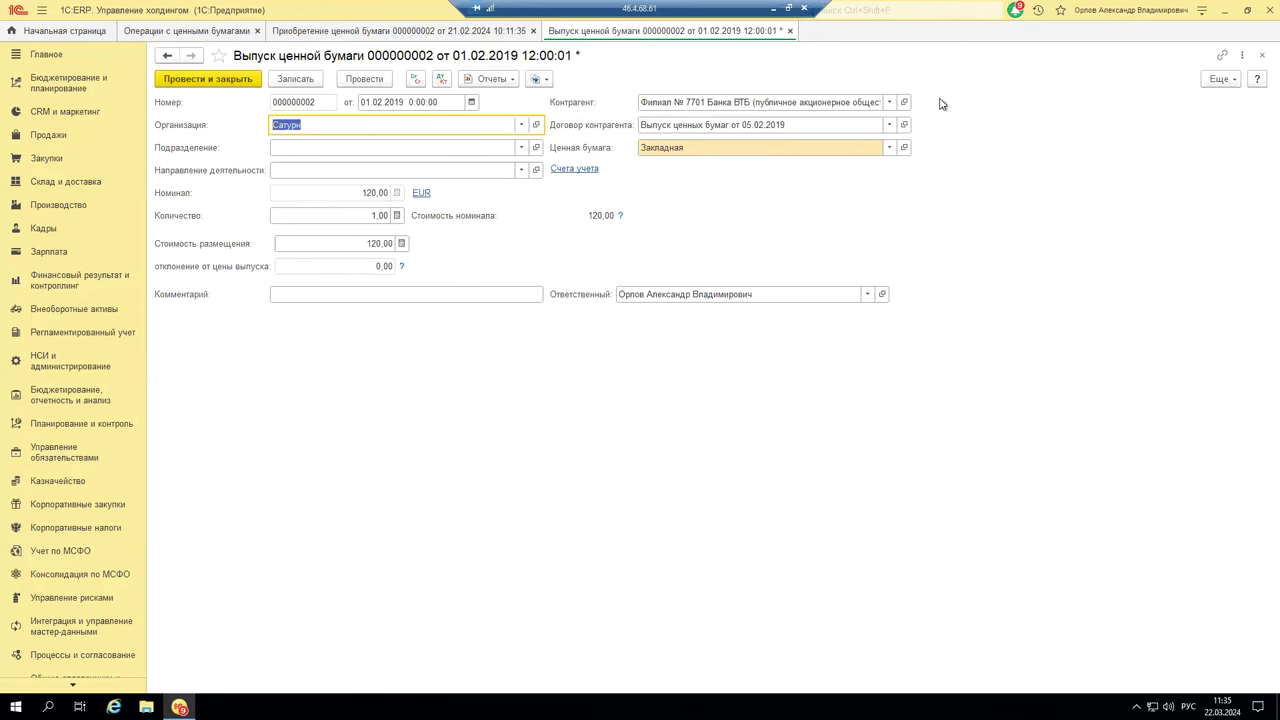
# Step: Look through the full list of counterparties available for the issue document and close it without choosing one
pyautogui.click(889, 102)
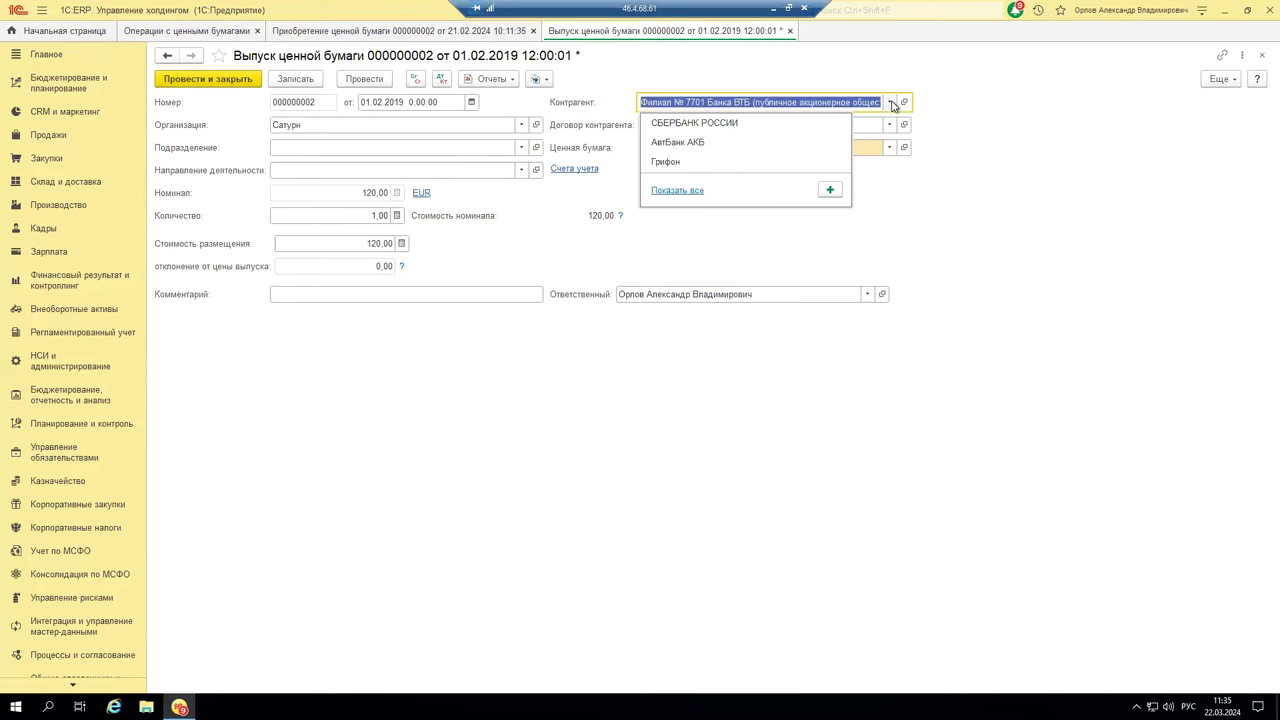
pyautogui.click(683, 192)
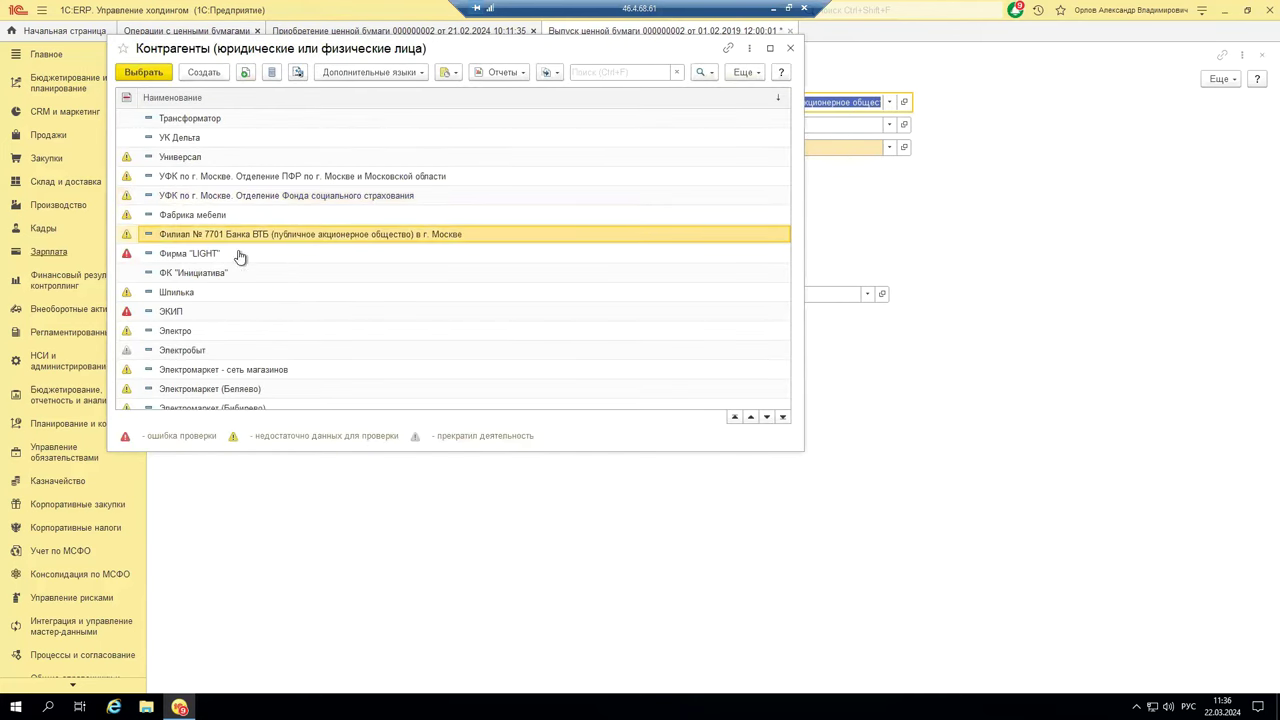
pyautogui.click(790, 48)
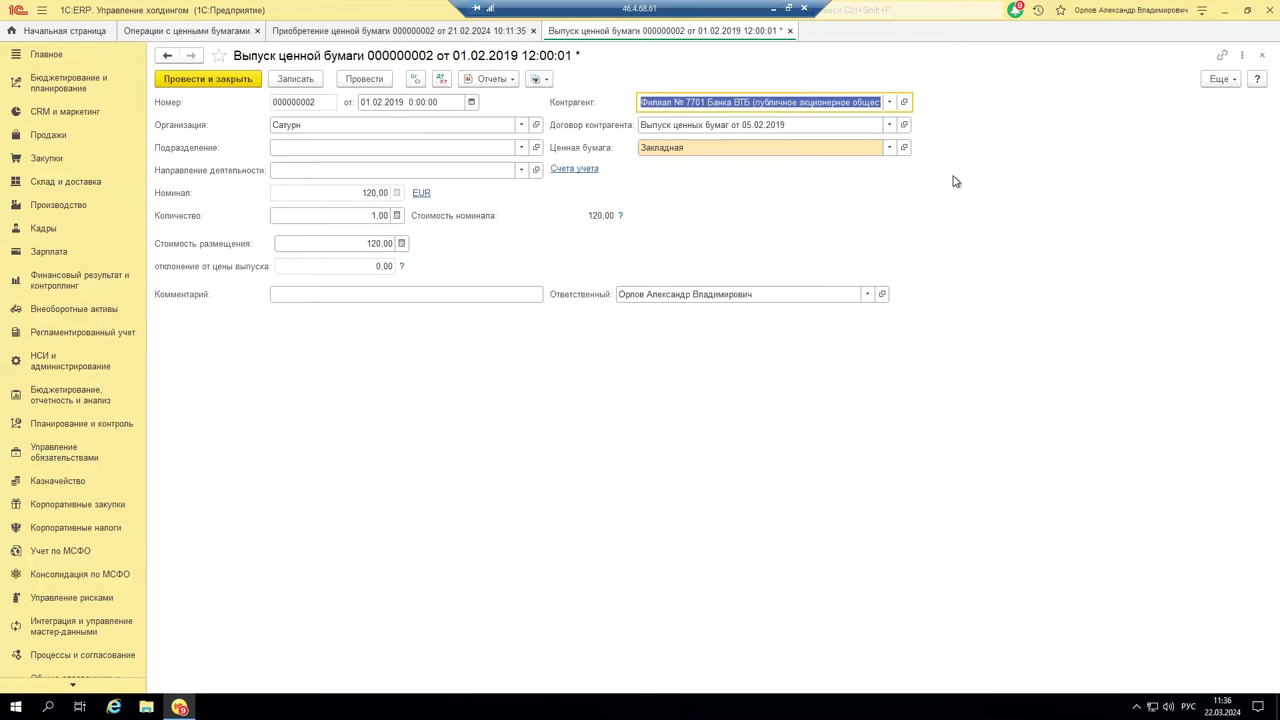
# Step: Choose the Выпуск ценных бумаг от 05.02.2019 contract for the issue document from the full contract list
pyautogui.click(887, 125)
pyautogui.write('ь')
pyautogui.click(658, 217)
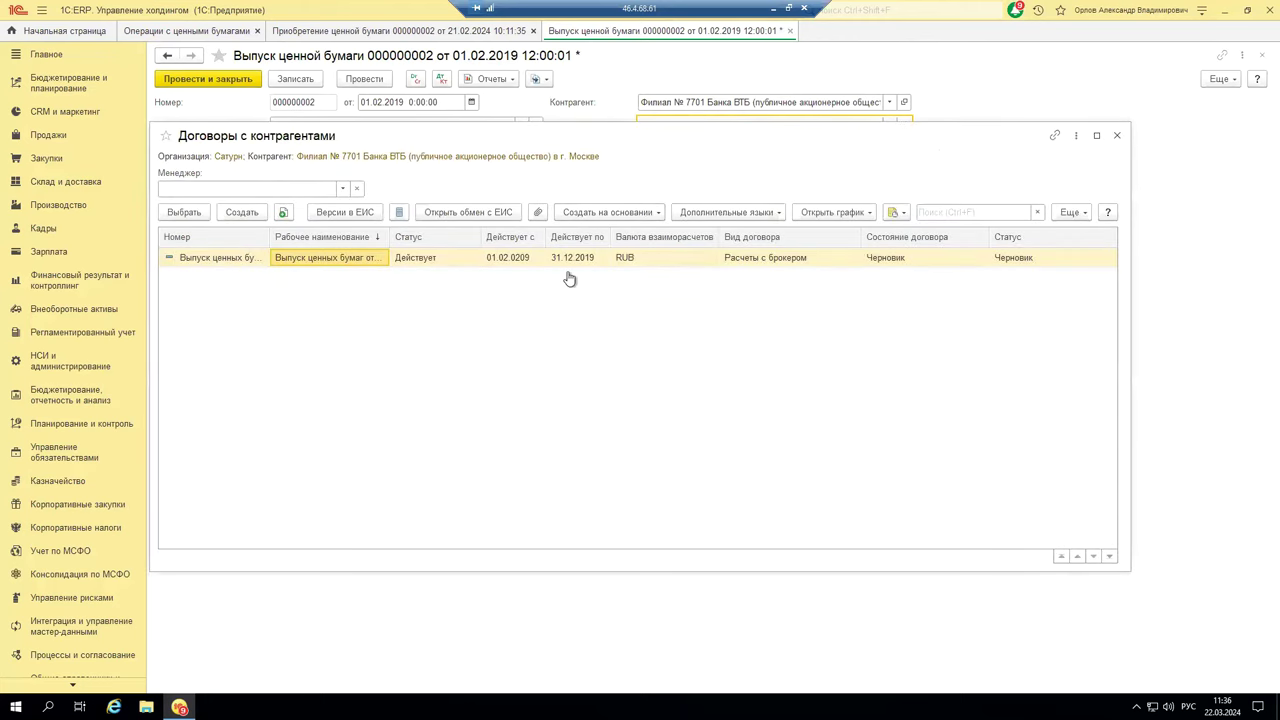
pyautogui.doubleClick(351, 258)
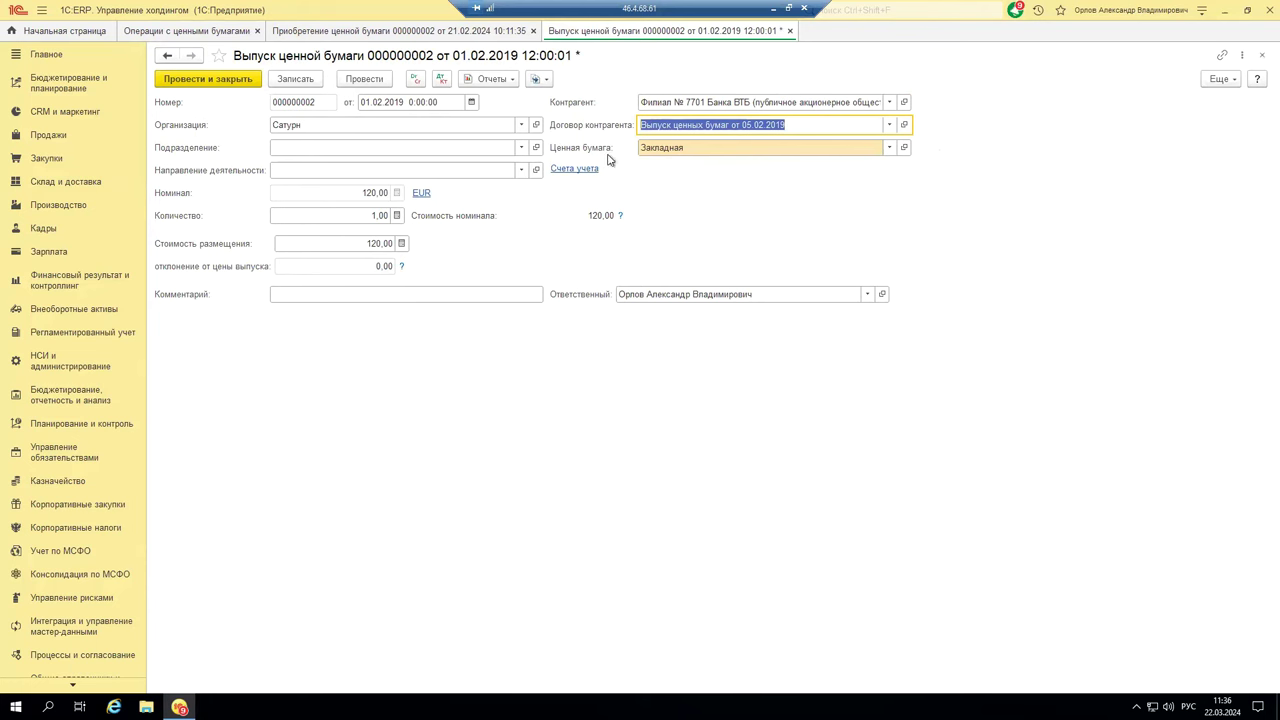
# Step: Browse the security groups in the full list and choose Закладная as the issue document's security
pyautogui.click(890, 148)
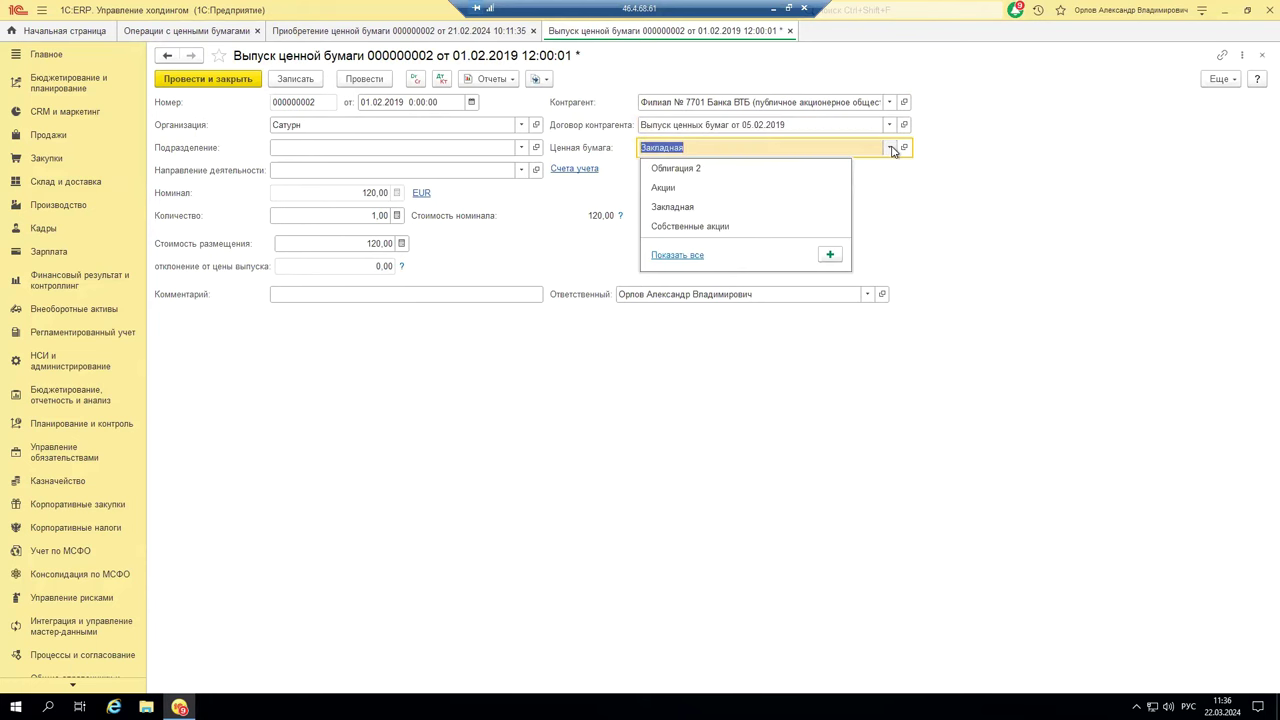
pyautogui.click(677, 256)
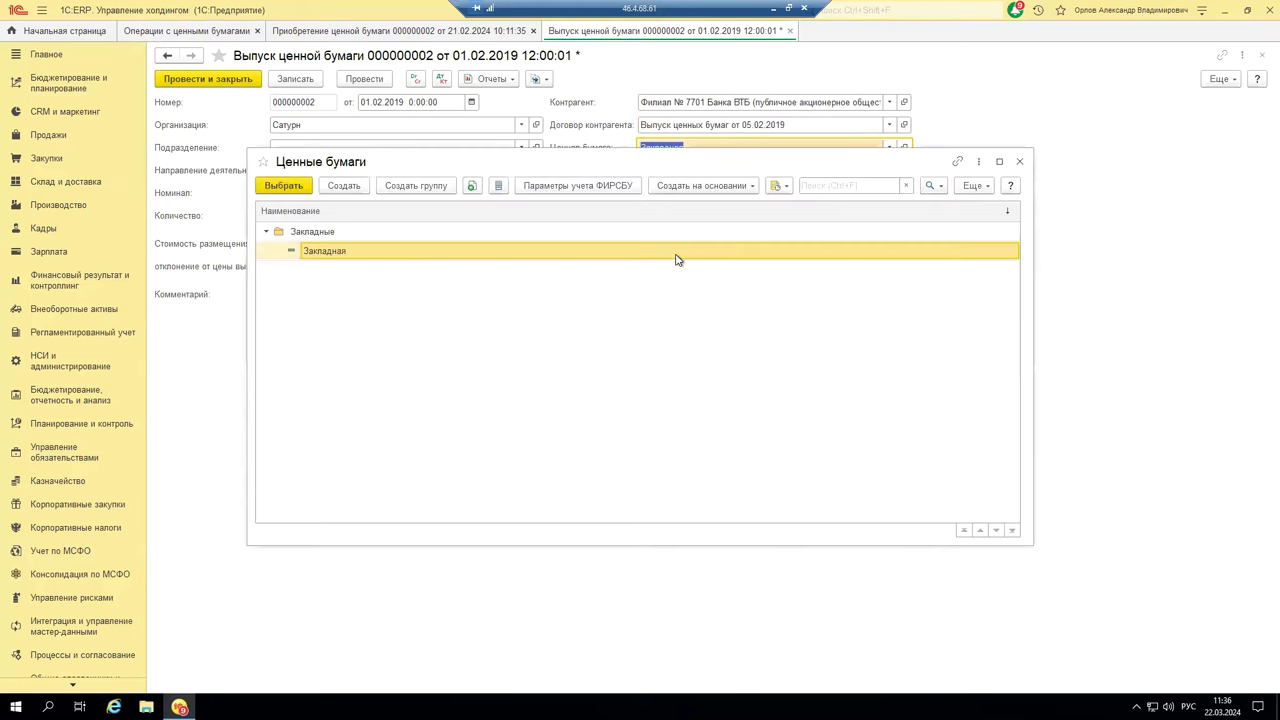
pyautogui.click(266, 232)
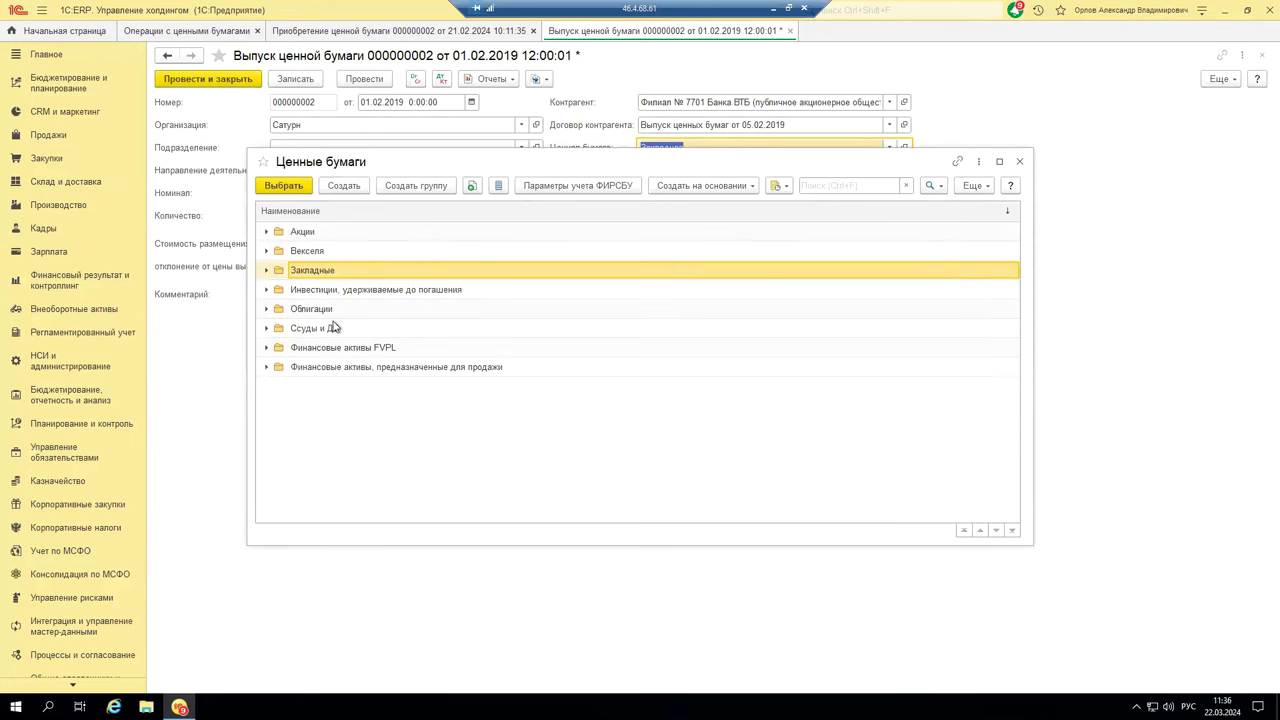
pyautogui.click(267, 273)
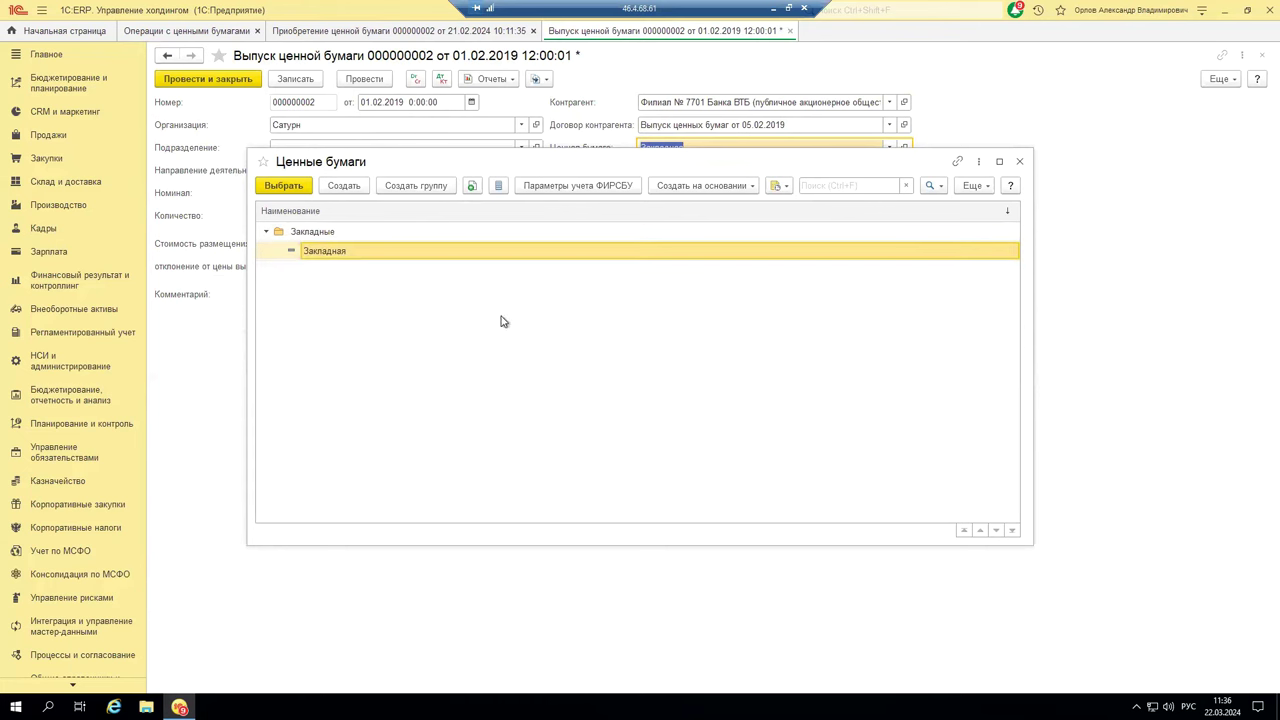
pyautogui.doubleClick(348, 251)
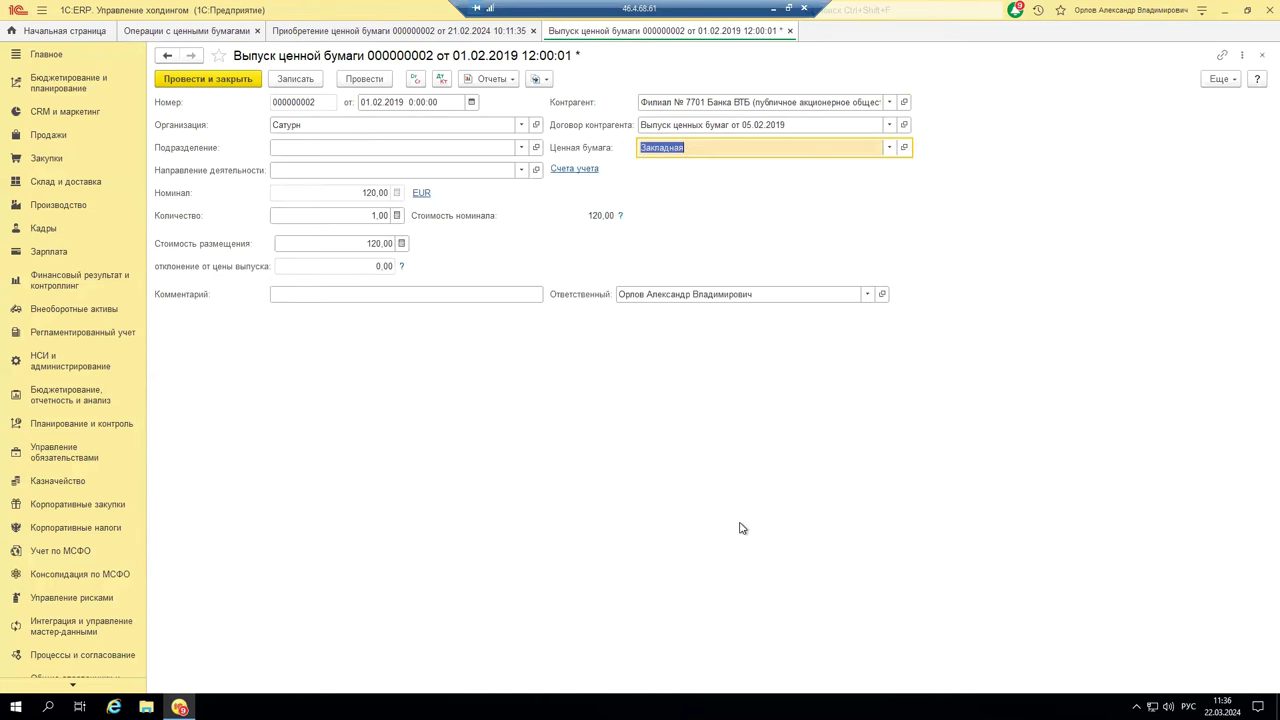
# Step: Inspect the issue document's nominal, open its EUR currency card to view the exchange rates, and close the card
pyautogui.click(347, 189)
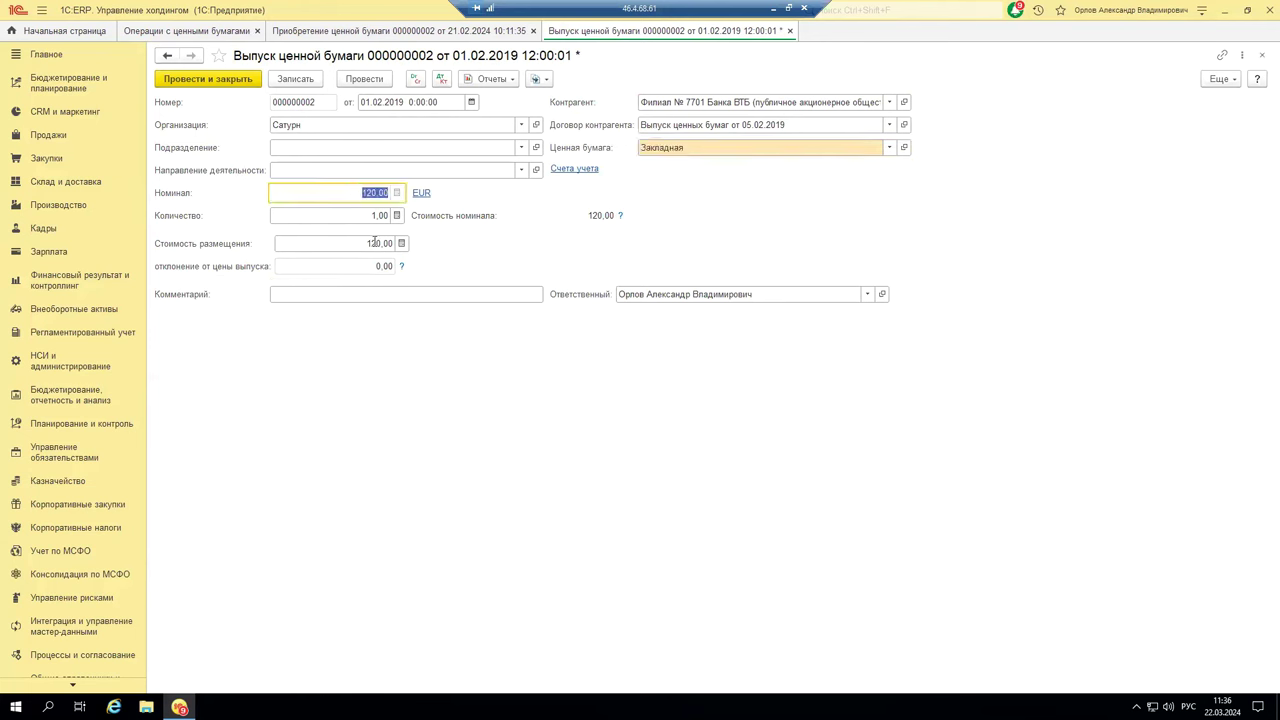
pyautogui.click(421, 194)
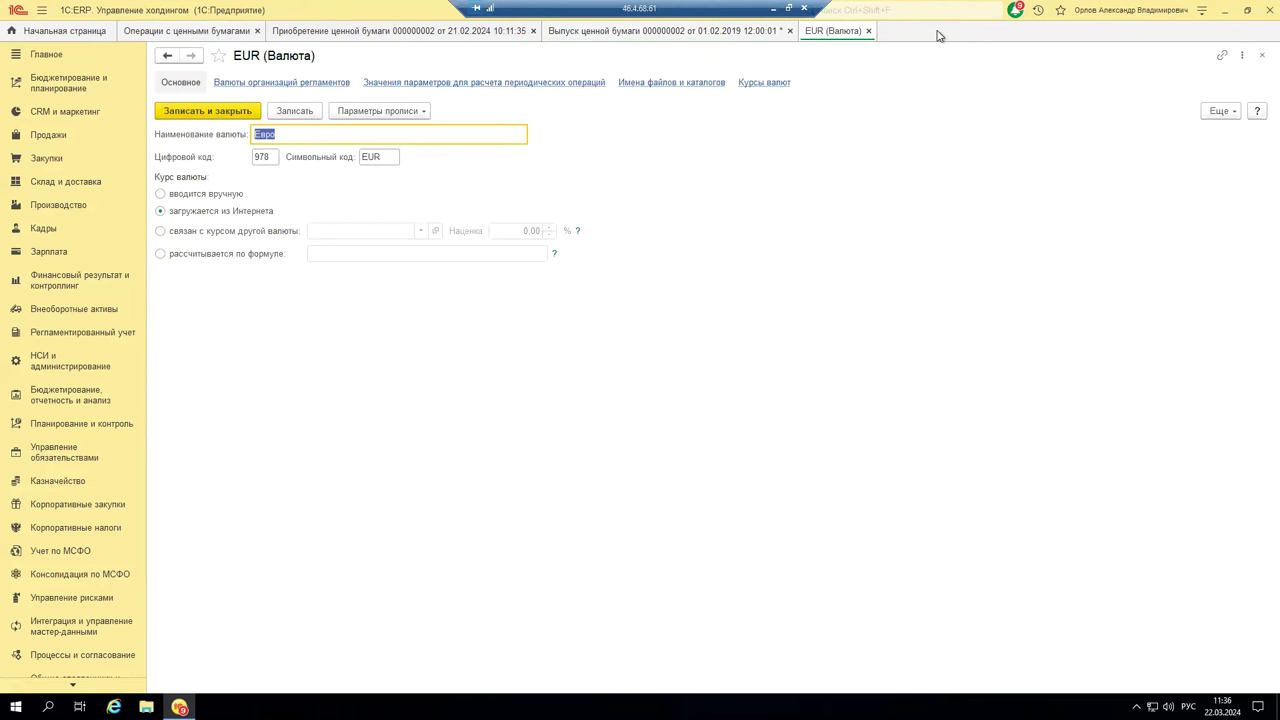
pyautogui.click(758, 81)
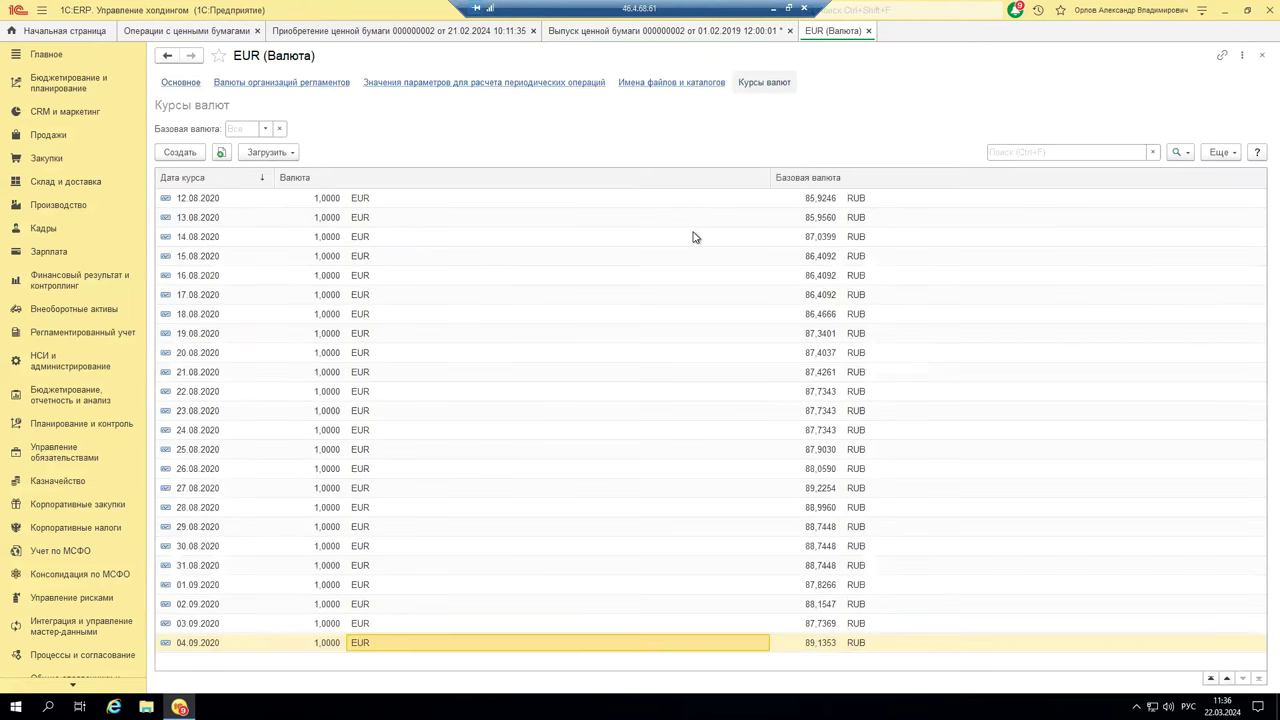
pyautogui.click(868, 31)
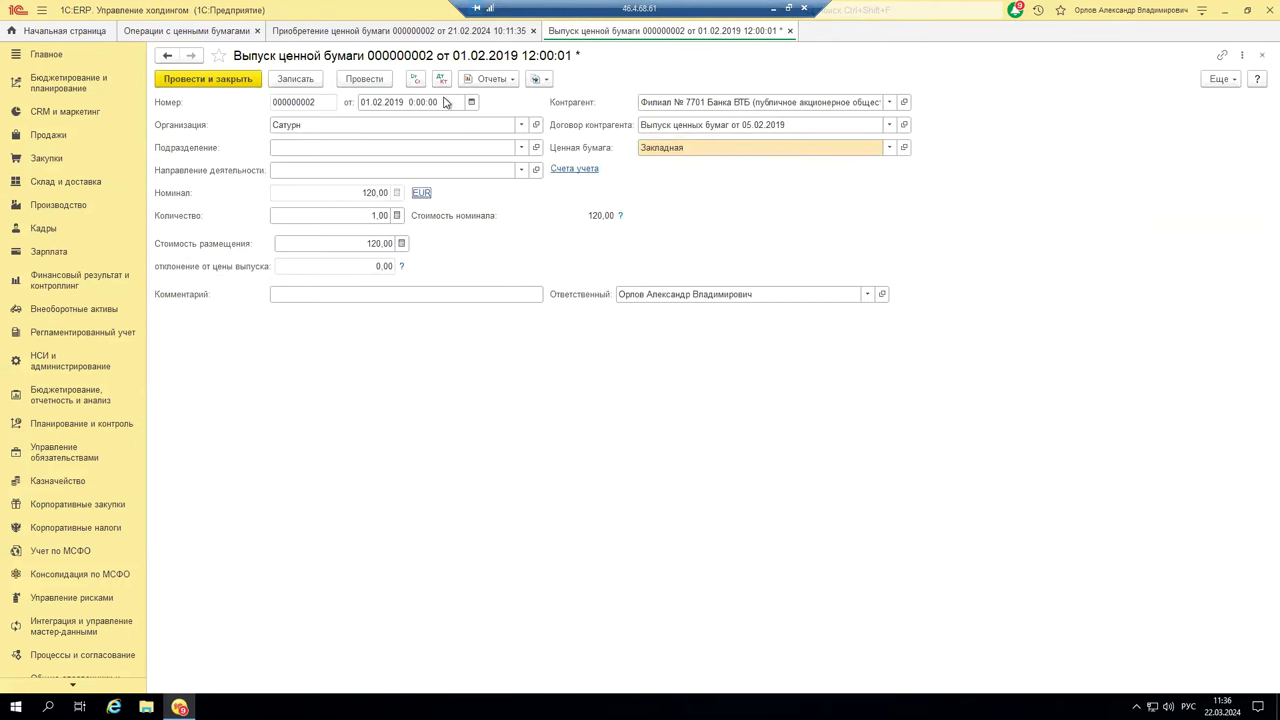
# Step: Review the issue document's available reports and follow-up documents, and close the document without saving the changes
pyautogui.click(514, 80)
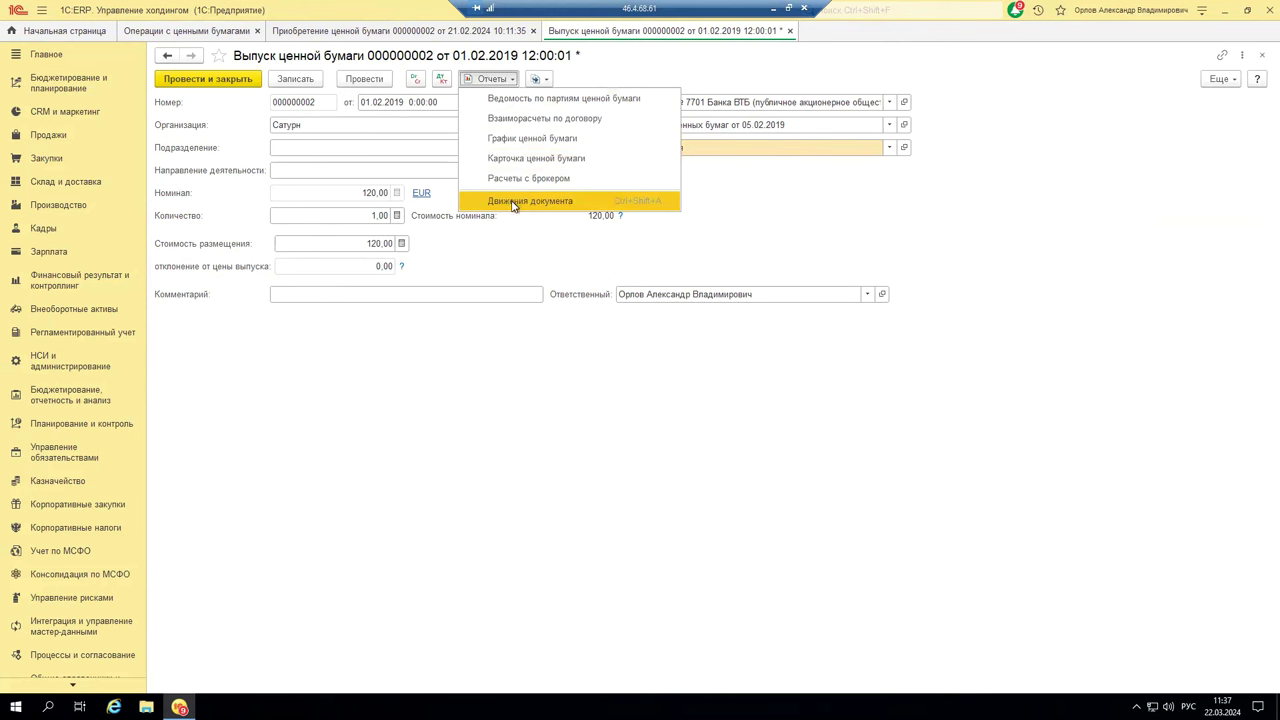
pyautogui.click(546, 82)
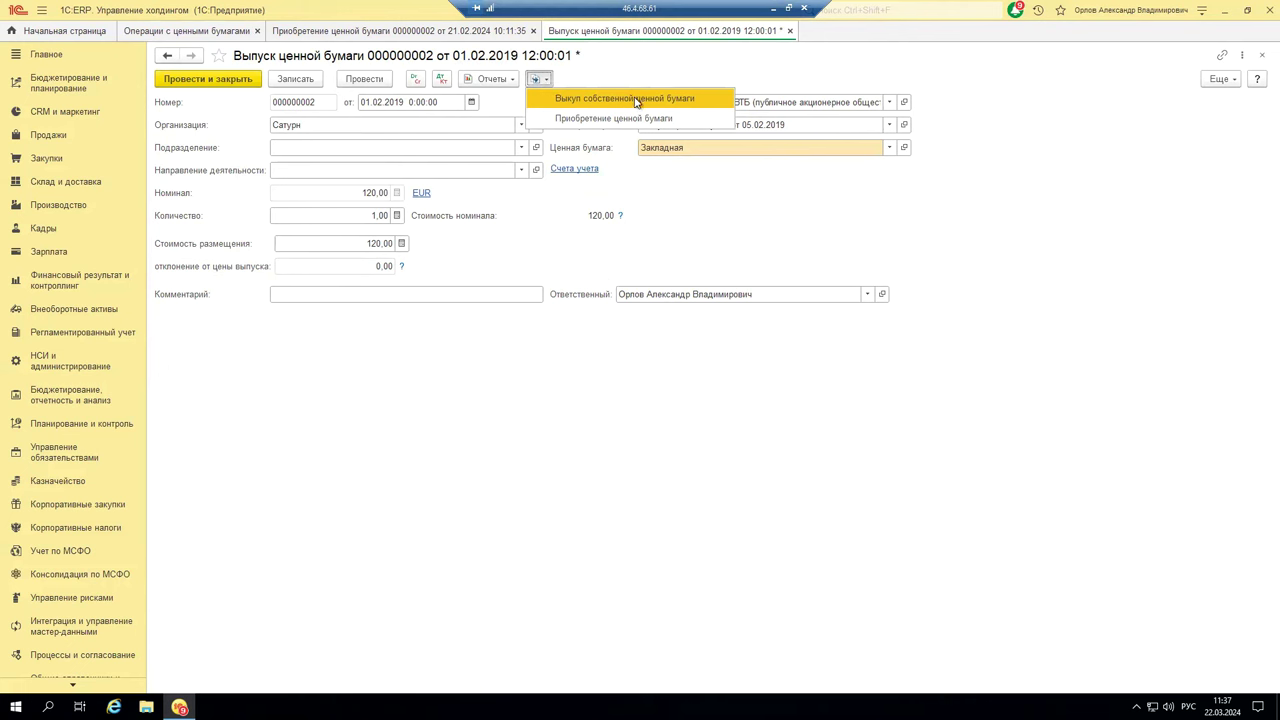
pyautogui.click(790, 31)
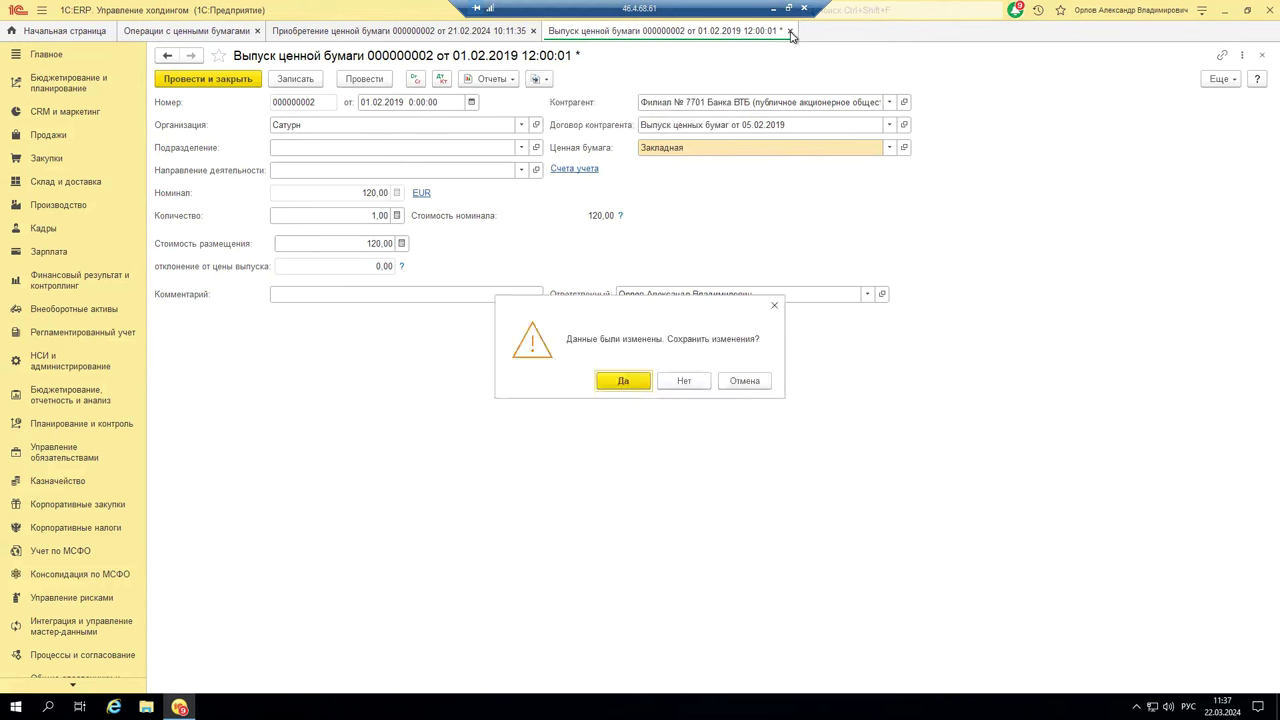
pyautogui.click(684, 381)
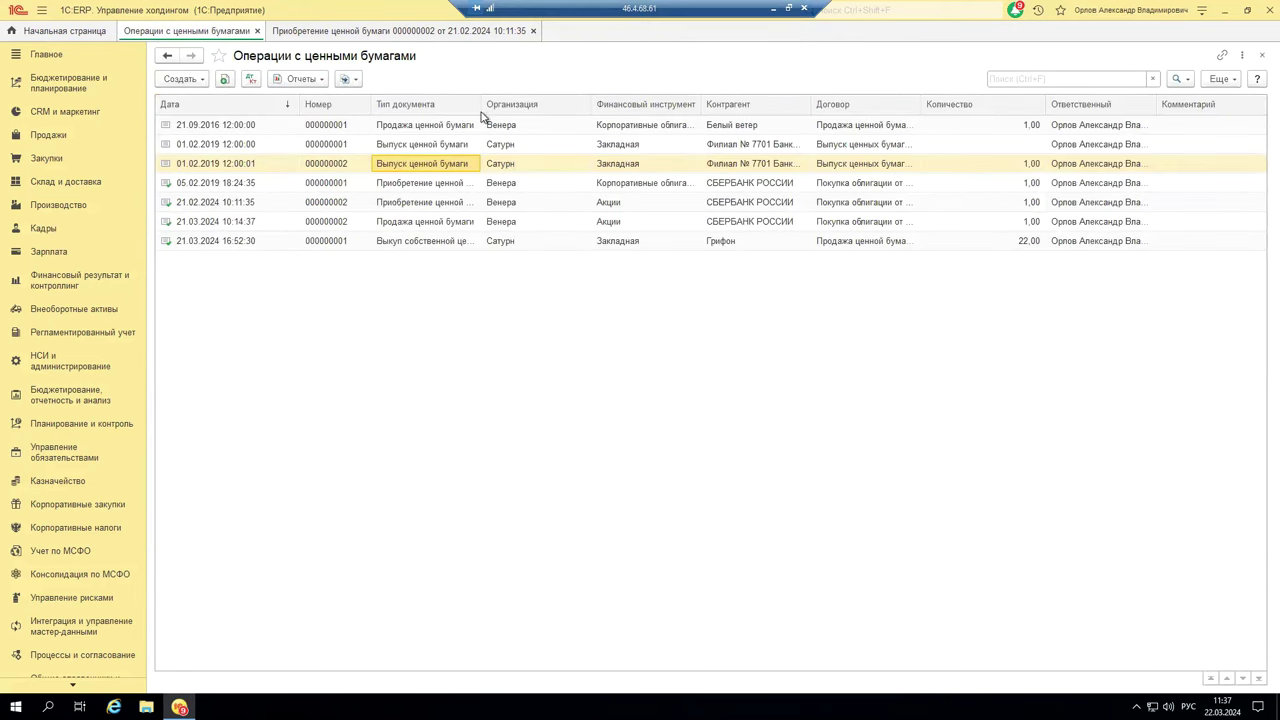
# Step: Widen the Тип документа column in the securities operations list to show the full document type names
pyautogui.moveTo(480, 108); pyautogui.dragTo(507, 108)
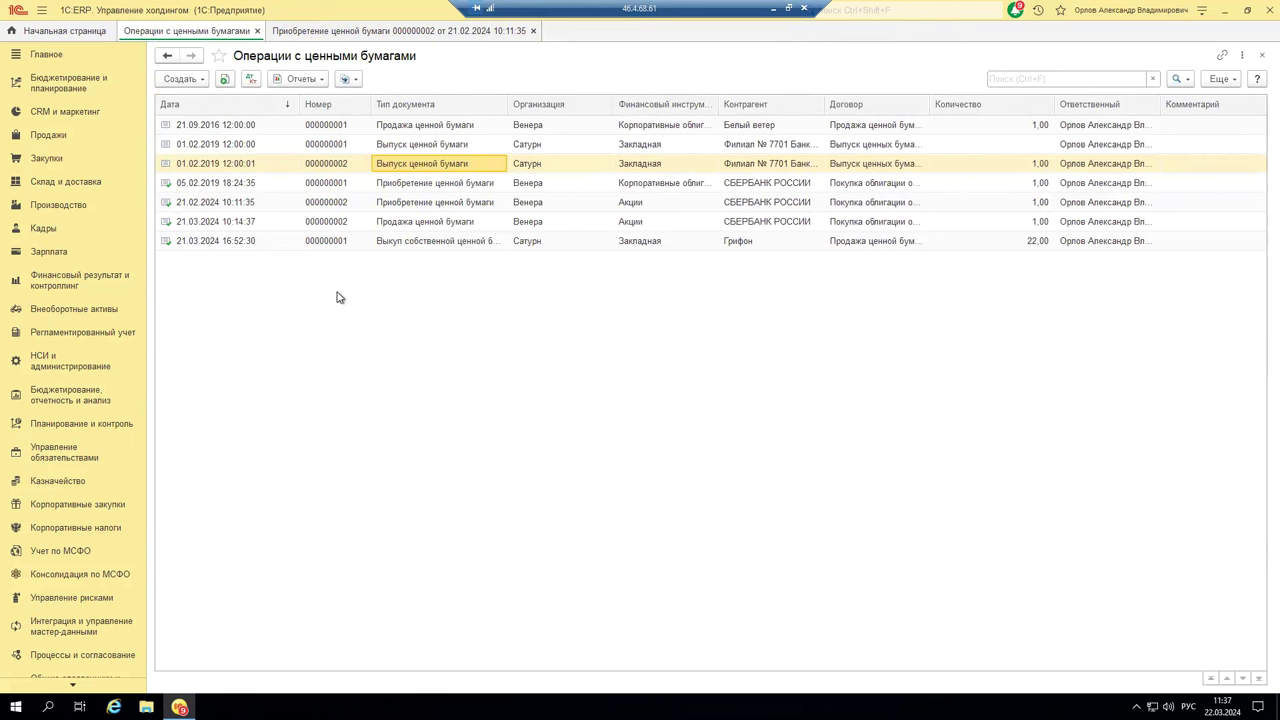
# Step: Open the buyback document for Сатурн's own security and reselect counterparty Грифон and its contract Продажа ценной бумаги от 06.02.2019
pyautogui.click(396, 247)
pyautogui.doubleClick(397, 247)
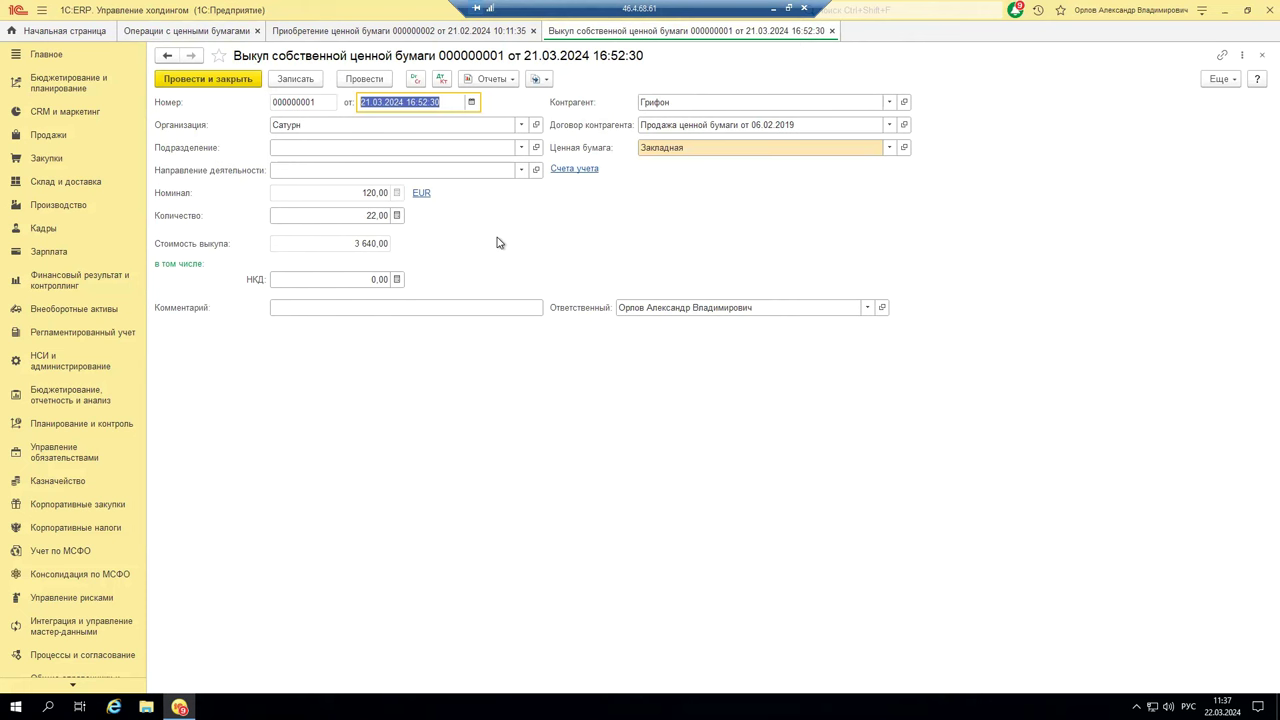
pyautogui.click(702, 103)
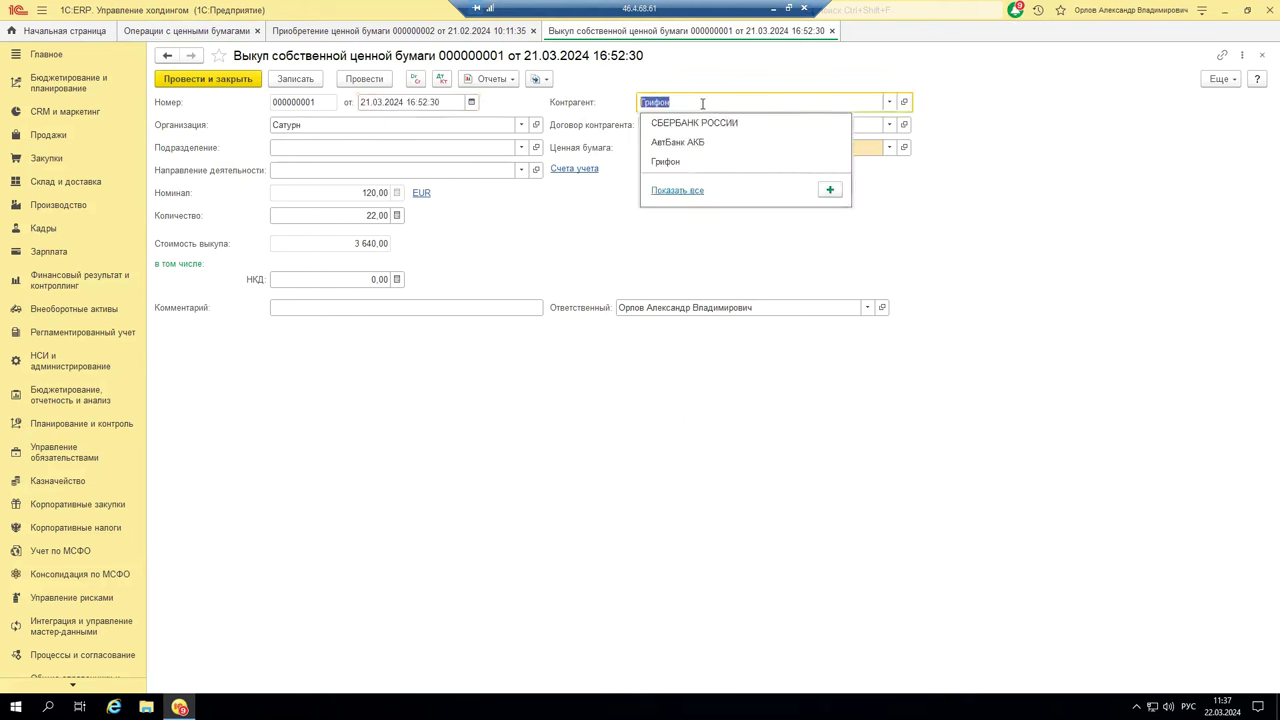
pyautogui.click(700, 162)
pyautogui.click(889, 125)
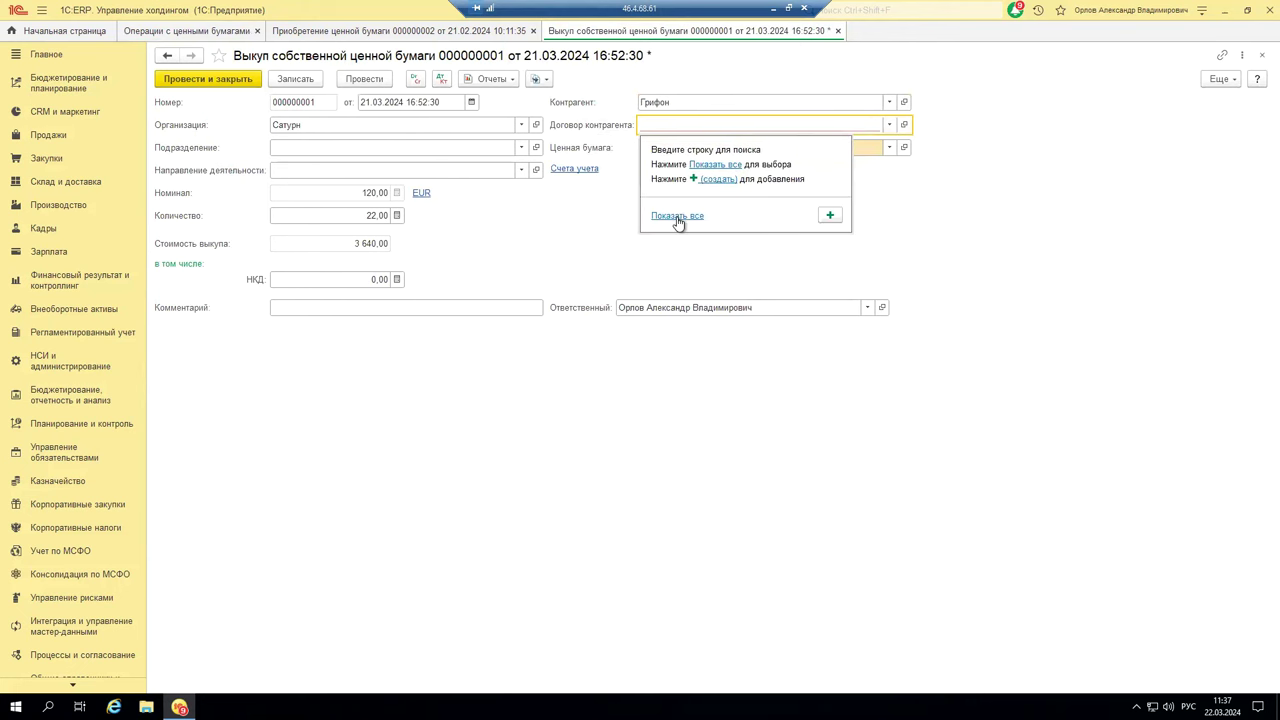
pyautogui.click(678, 215)
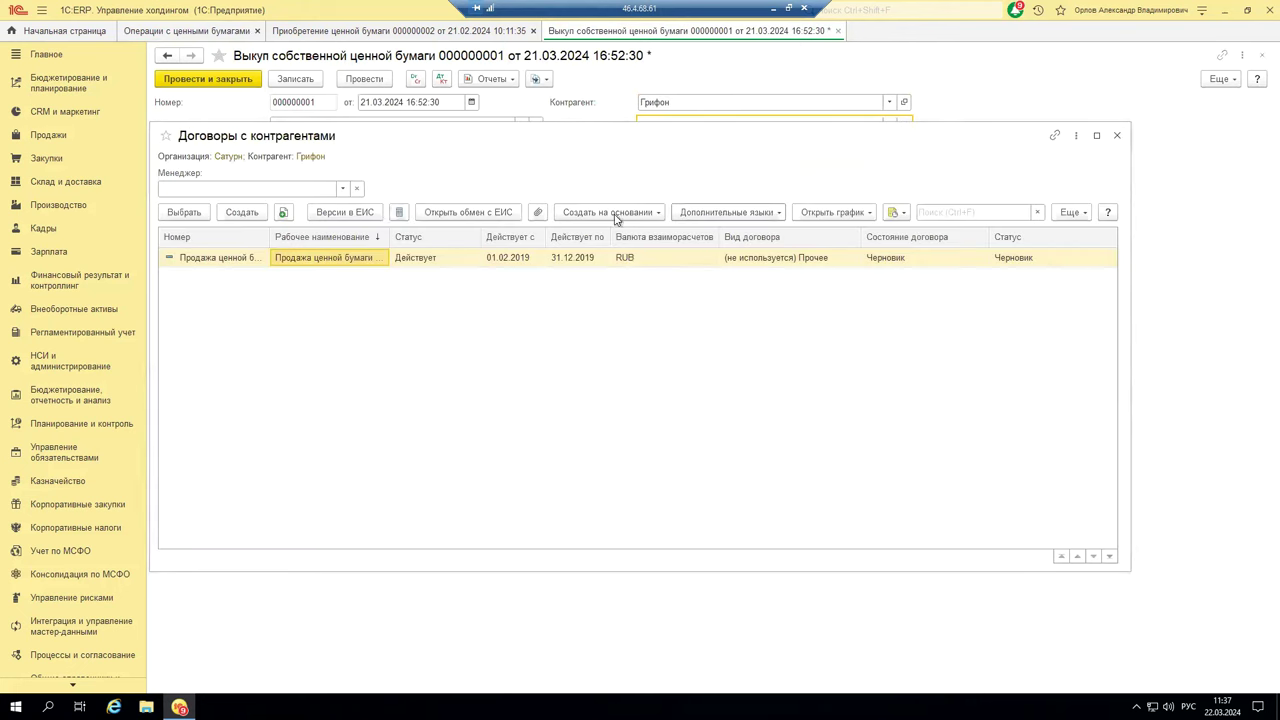
pyautogui.doubleClick(332, 262)
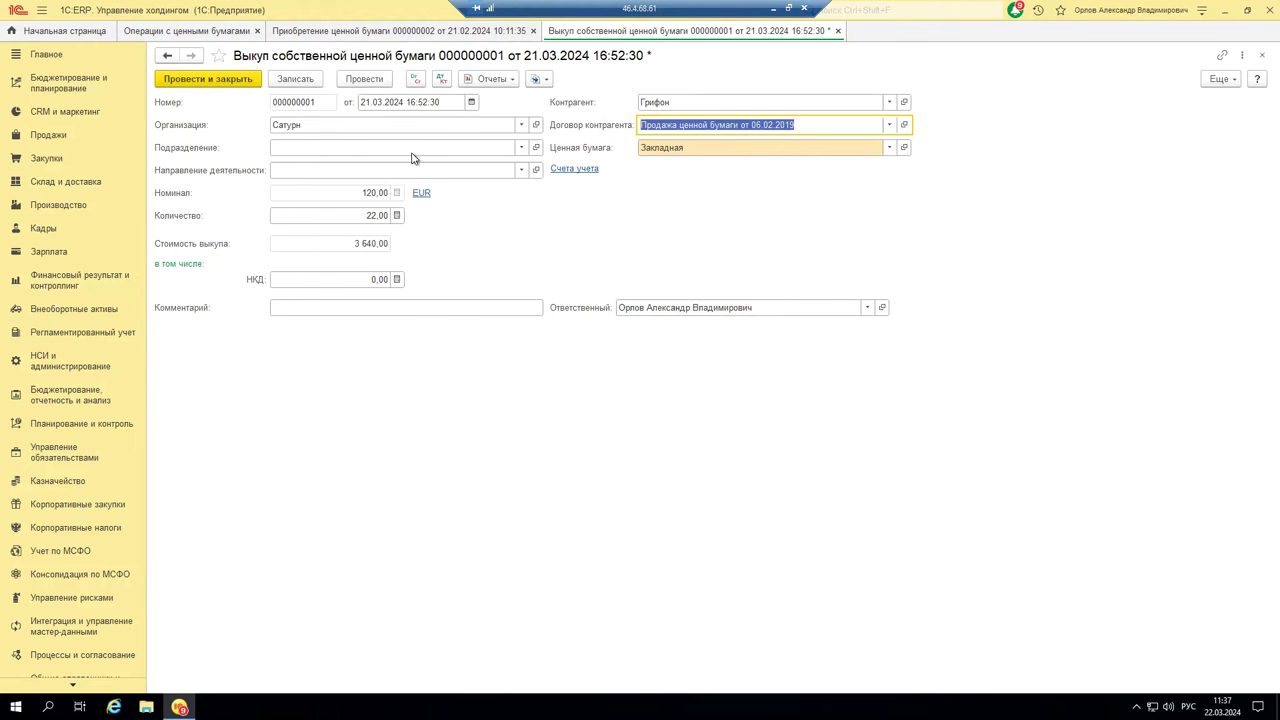
# Step: Review the buyback document's accounting accounts and close them without changes, and inspect its nominal value
pyautogui.click(577, 171)
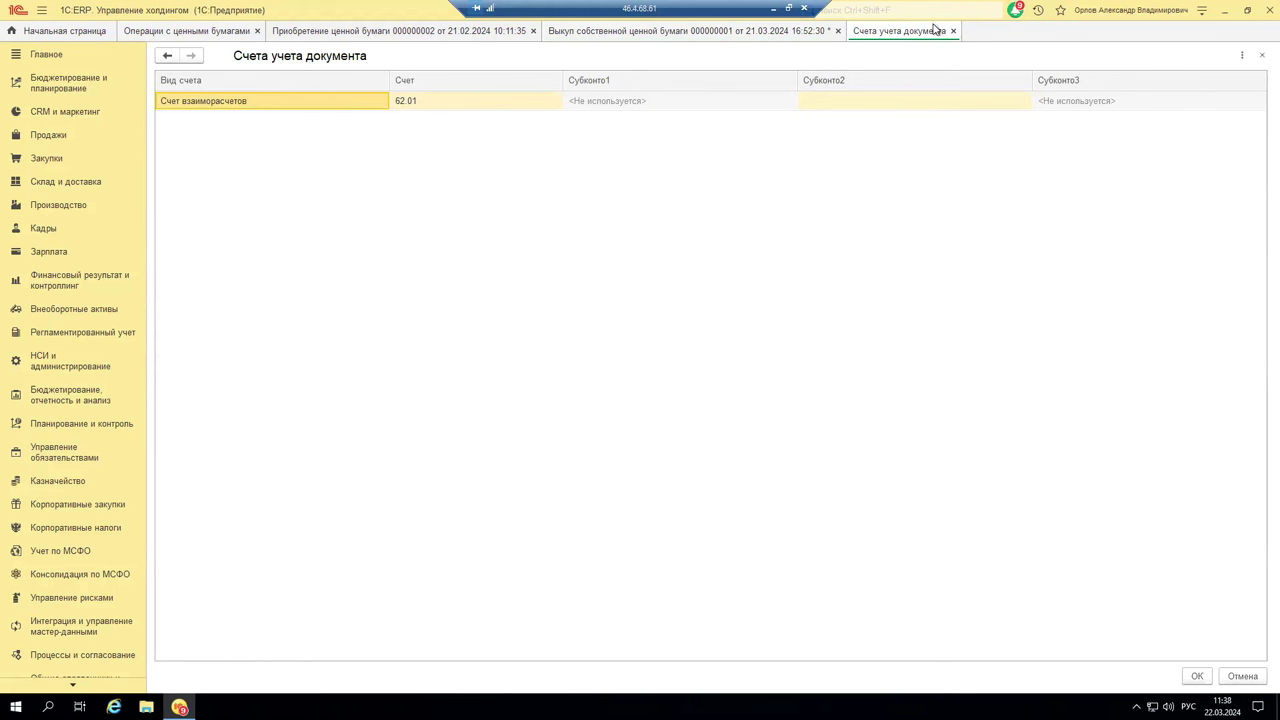
pyautogui.press('Escape')
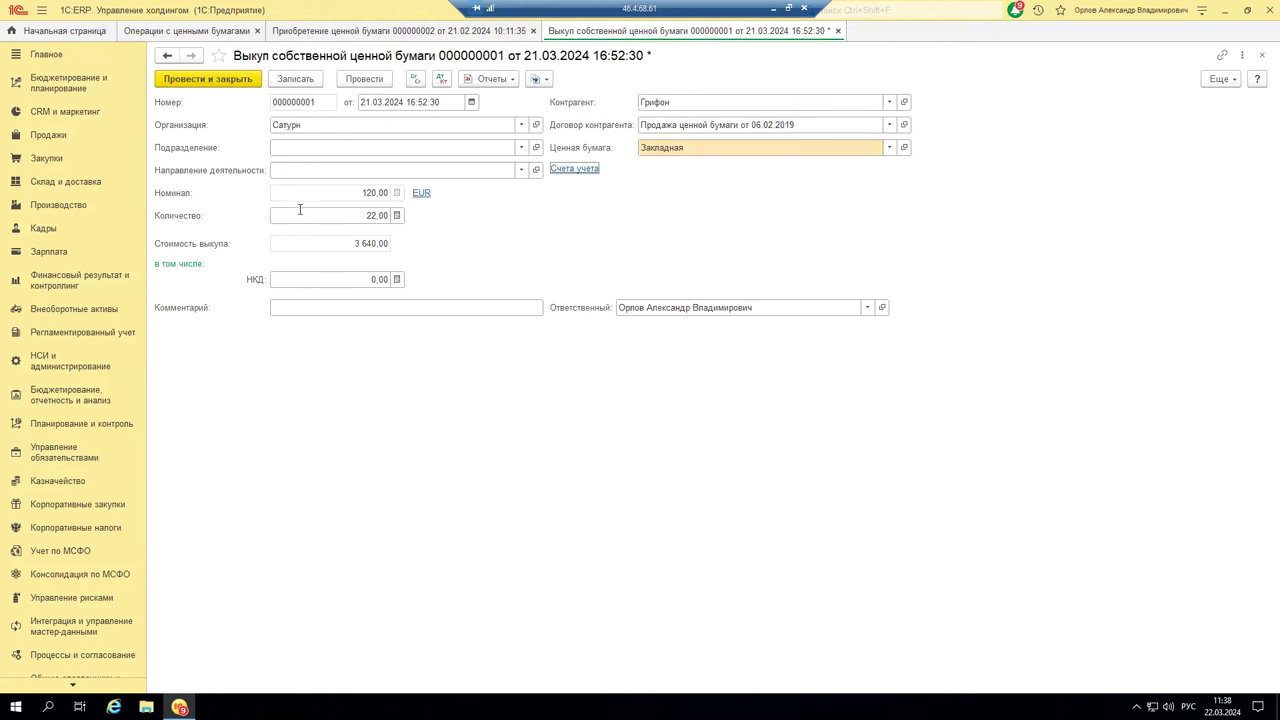
pyautogui.click(335, 190)
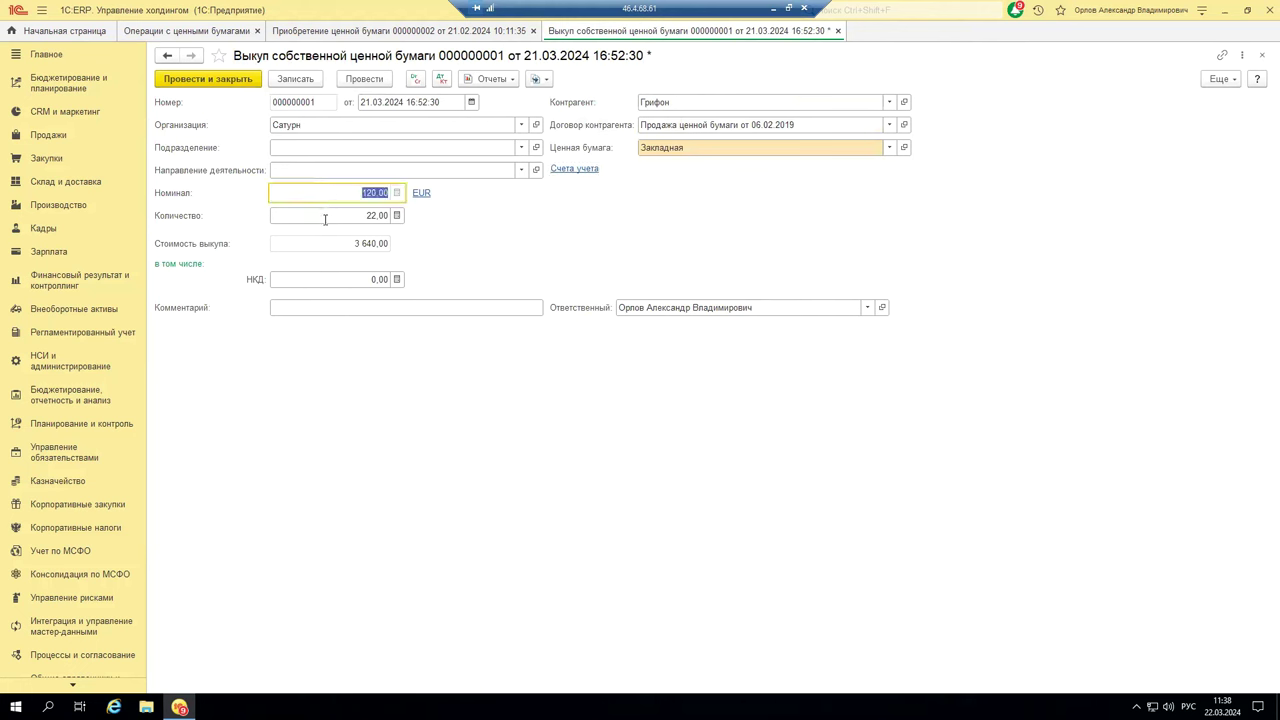
# Step: Set the buyback quantity to 21 to see the buyback cost recalculate, and set the quantity back to 22
pyautogui.click(381, 214)
pyautogui.write('21')
pyautogui.press('Tab')
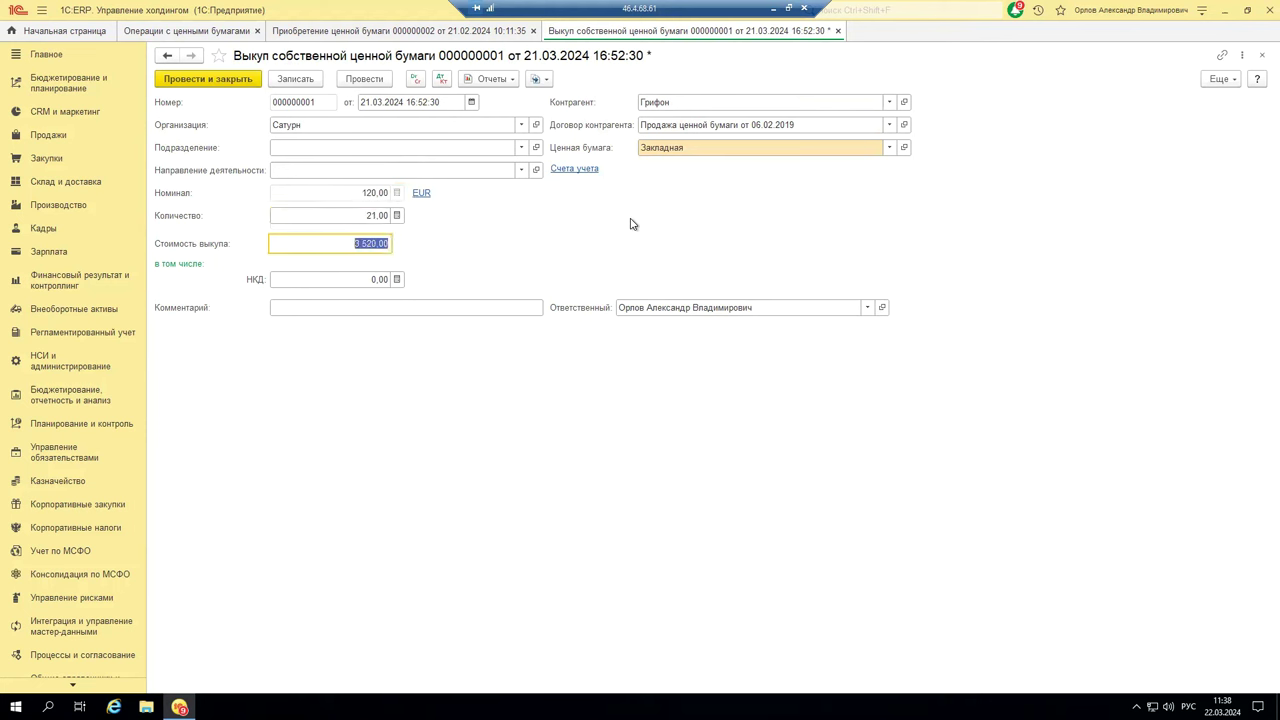
pyautogui.click(348, 215)
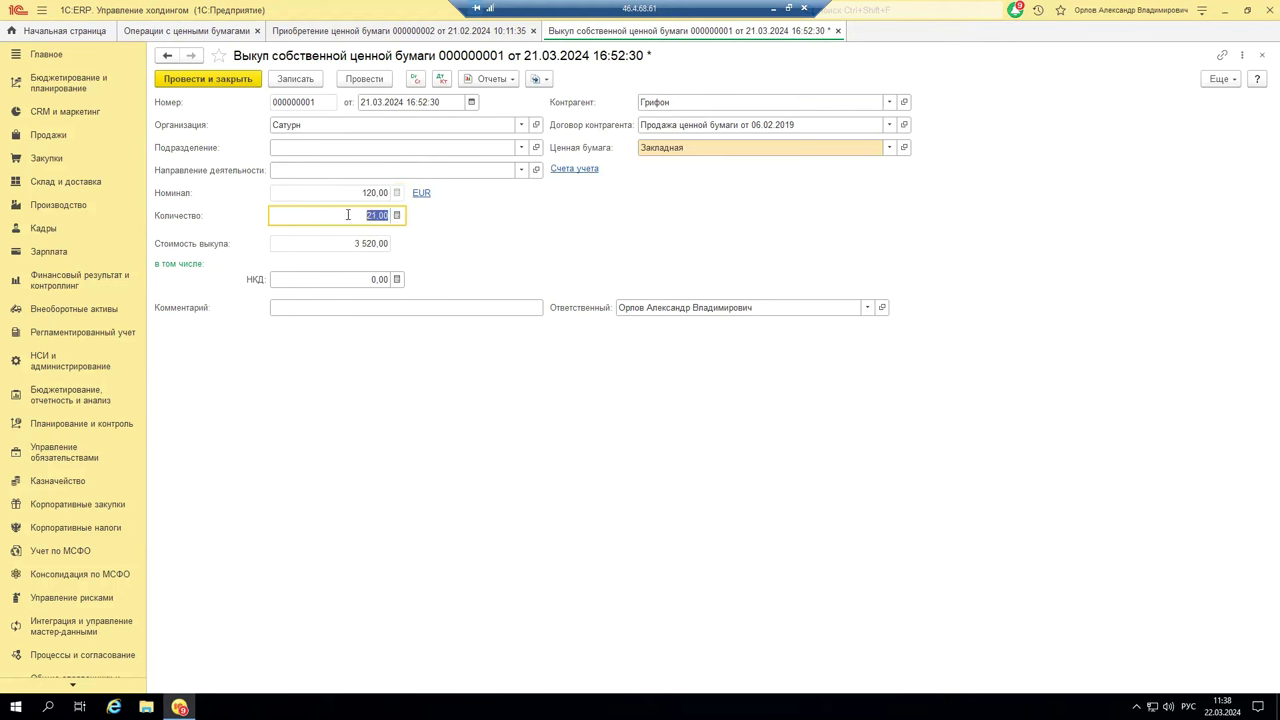
pyautogui.write('22')
pyautogui.press('Tab')
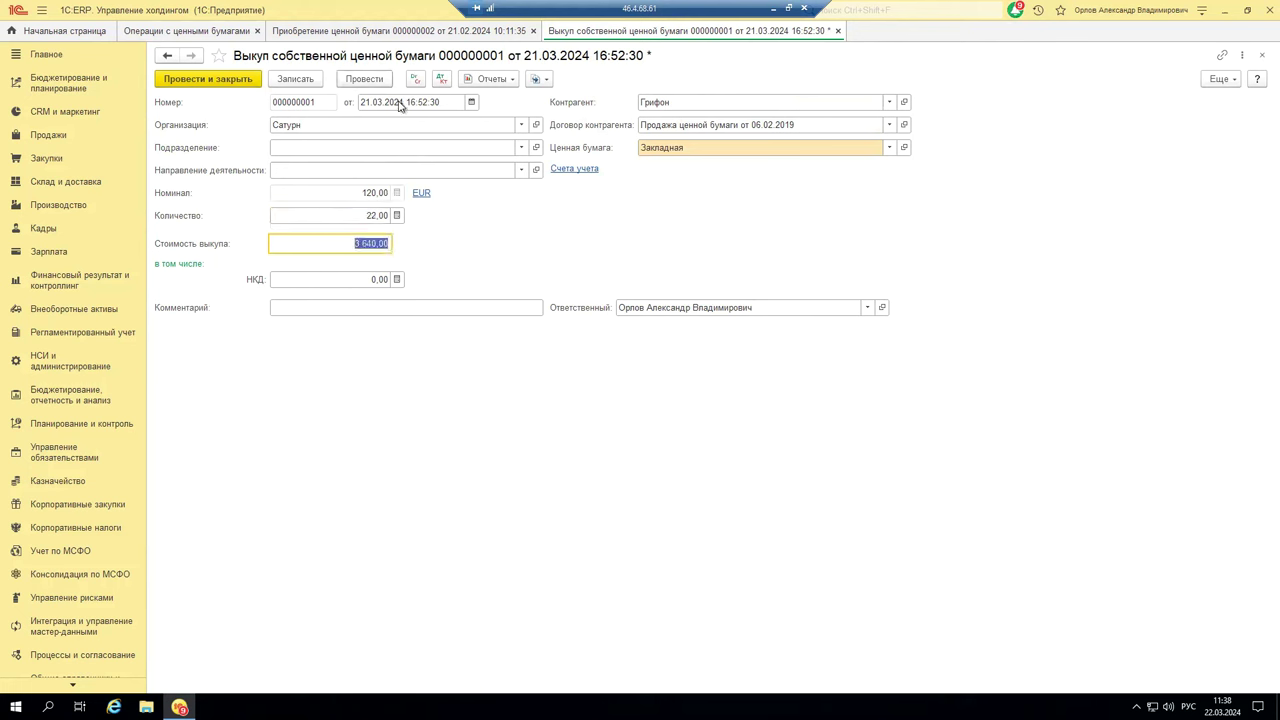
# Step: Post the buyback document, and view and close its register movements
pyautogui.click(364, 79)
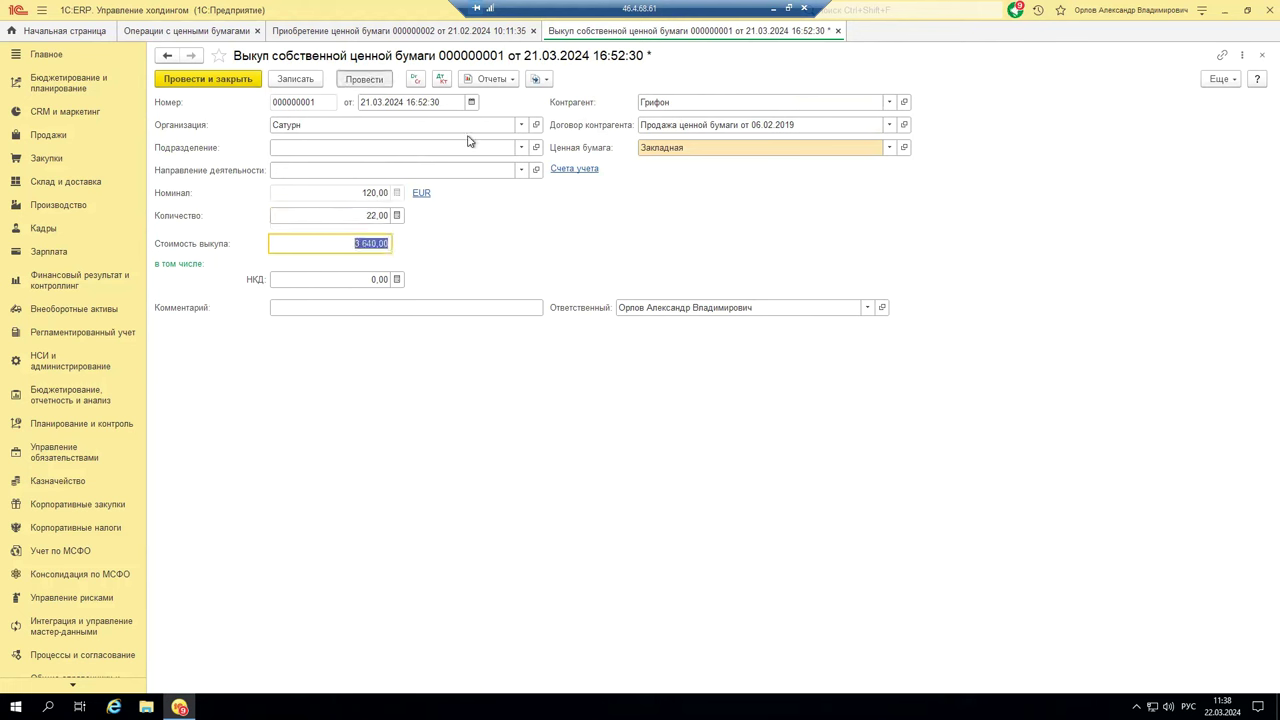
pyautogui.click(437, 84)
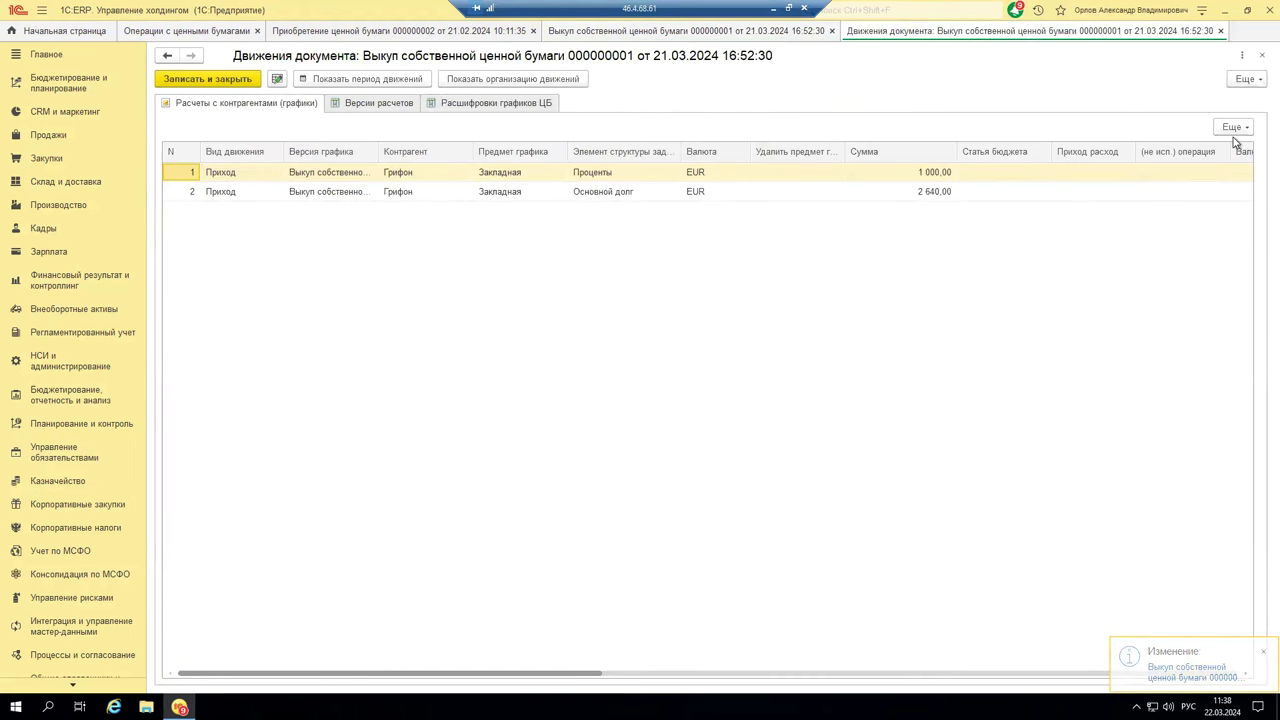
pyautogui.click(1220, 31)
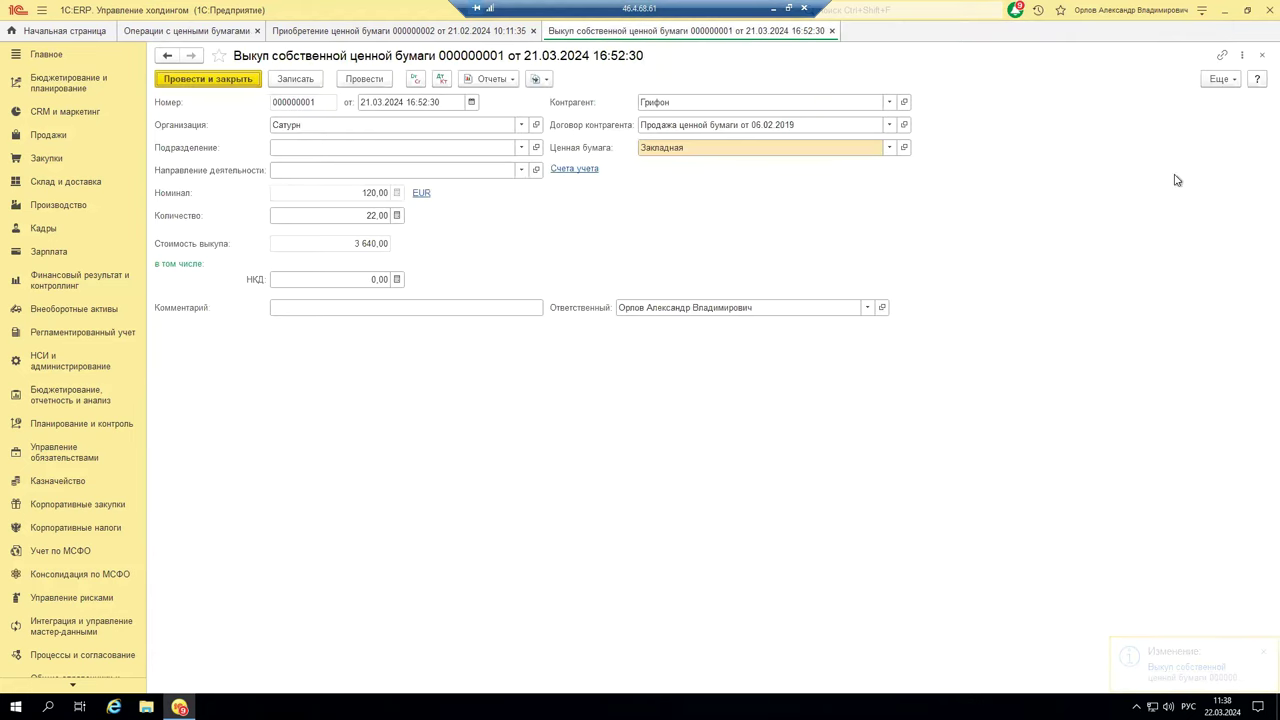
# Step: Review the buyback's available reports and the payment document (Оплата ценной бумаги) generated from it, and close both documents without saving the payment
pyautogui.click(489, 79)
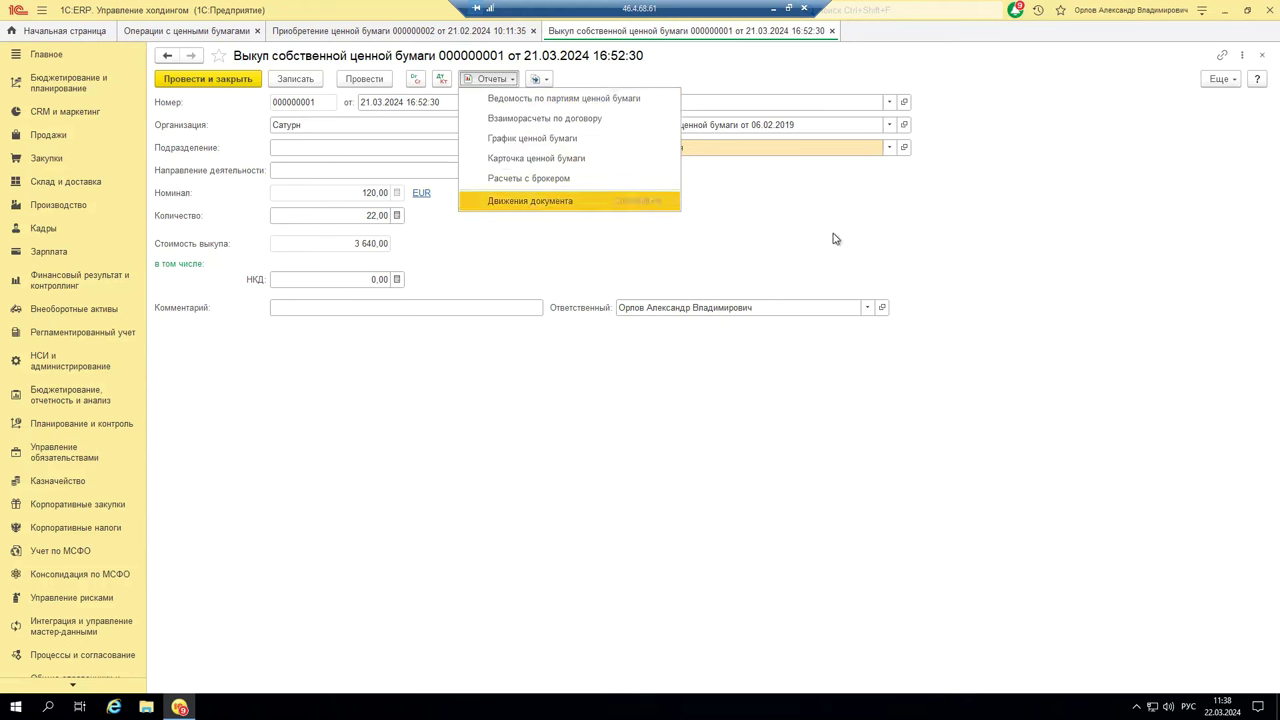
pyautogui.press('Escape')
pyautogui.click(541, 79)
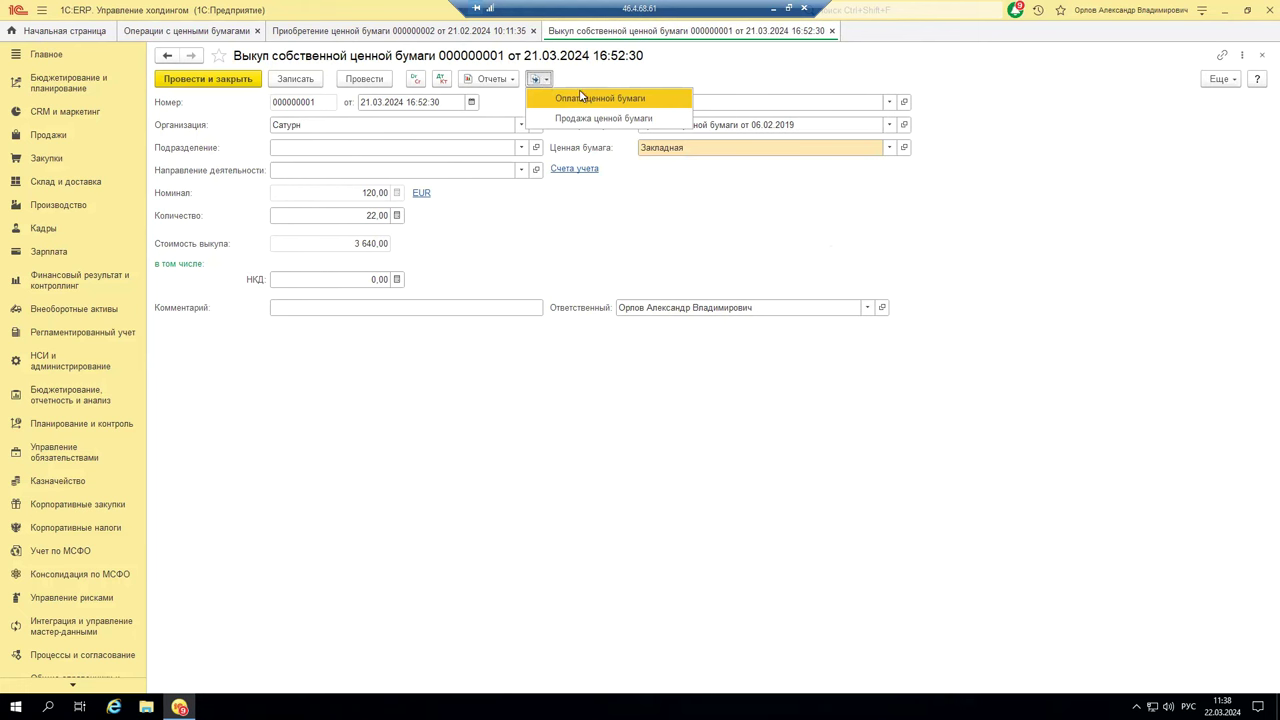
pyautogui.click(580, 100)
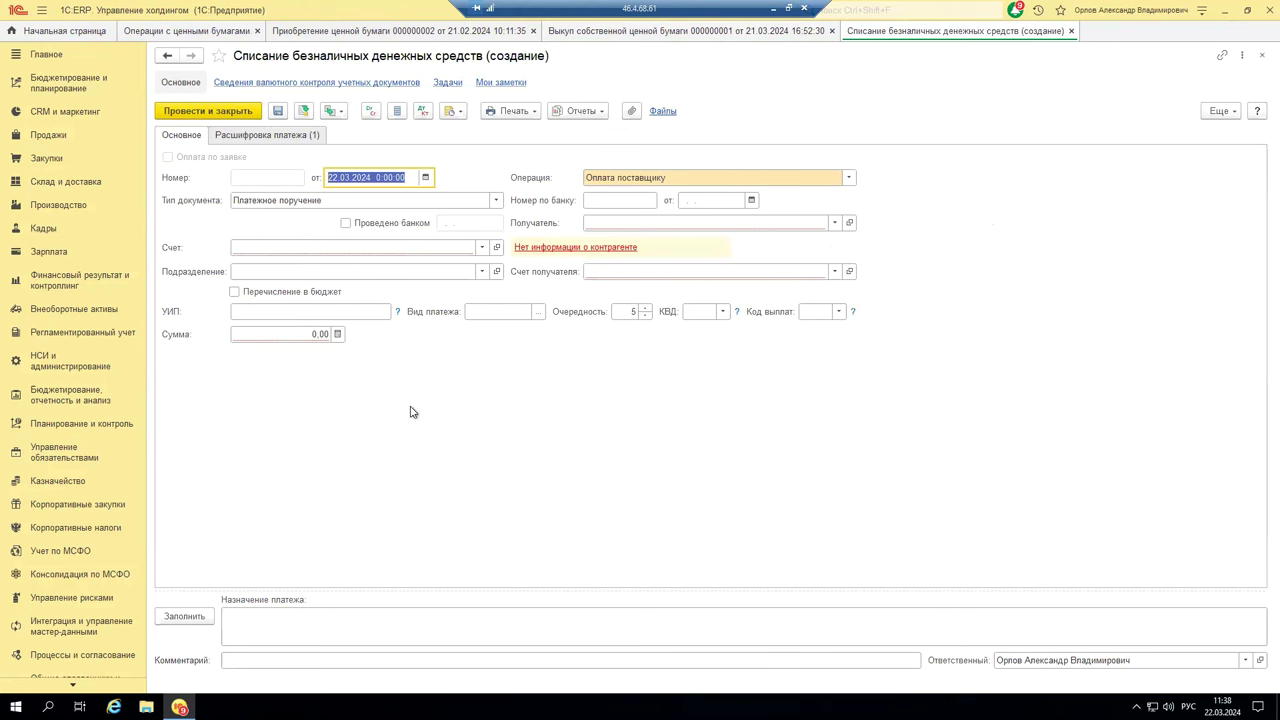
pyautogui.click(1069, 32)
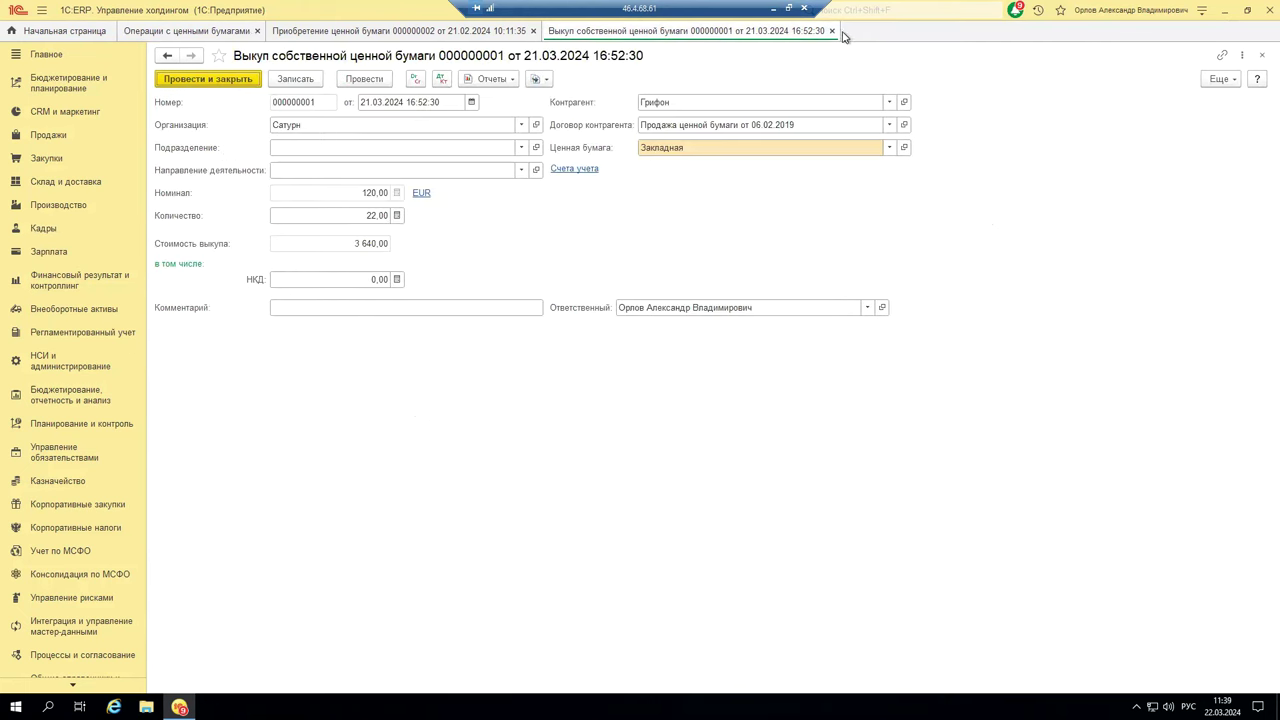
pyautogui.click(831, 31)
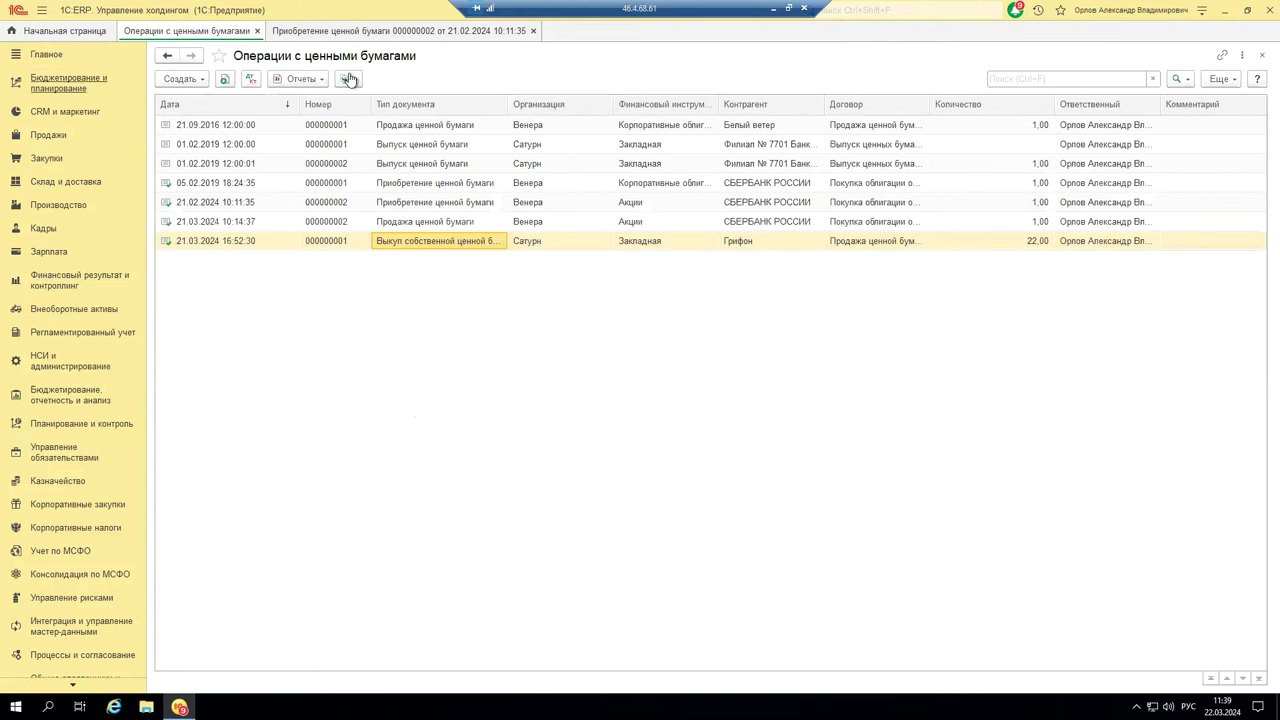
# Step: Open the treasury's Операции с векселями list and review the operation types available for issued and received bills
pyautogui.click(67, 485)
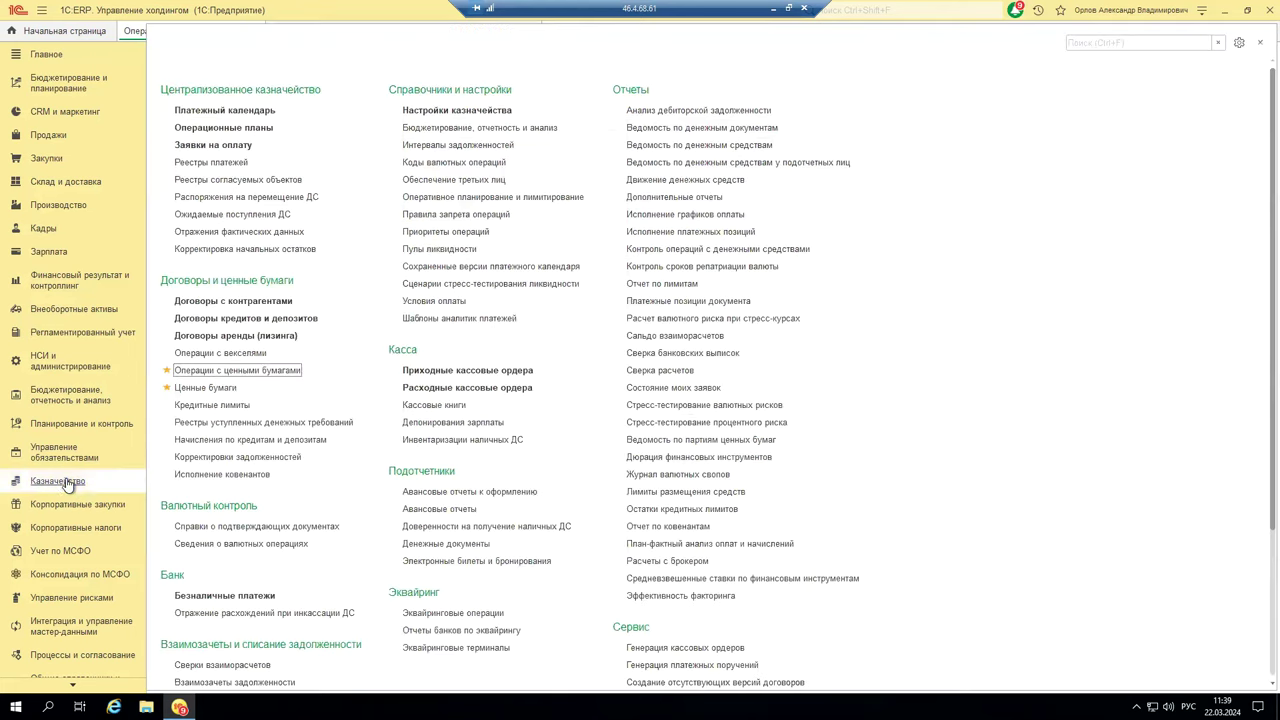
pyautogui.click(242, 354)
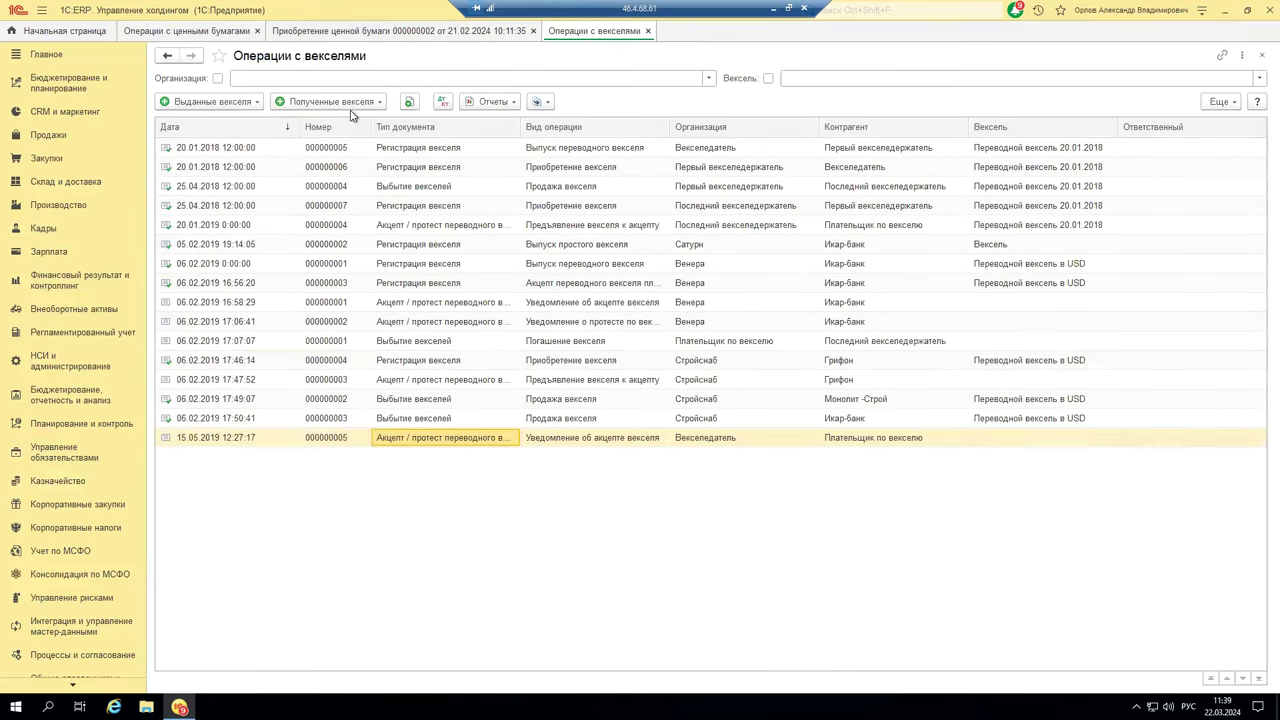
pyautogui.click(257, 105)
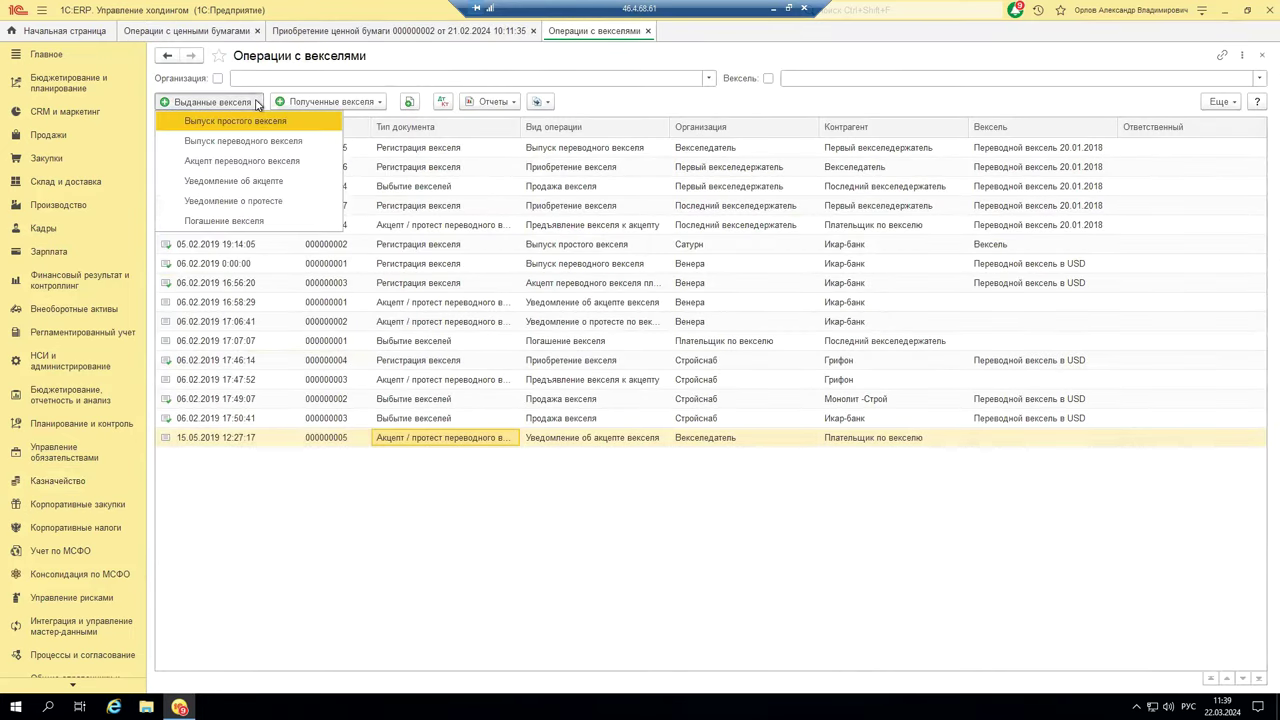
pyautogui.click(383, 104)
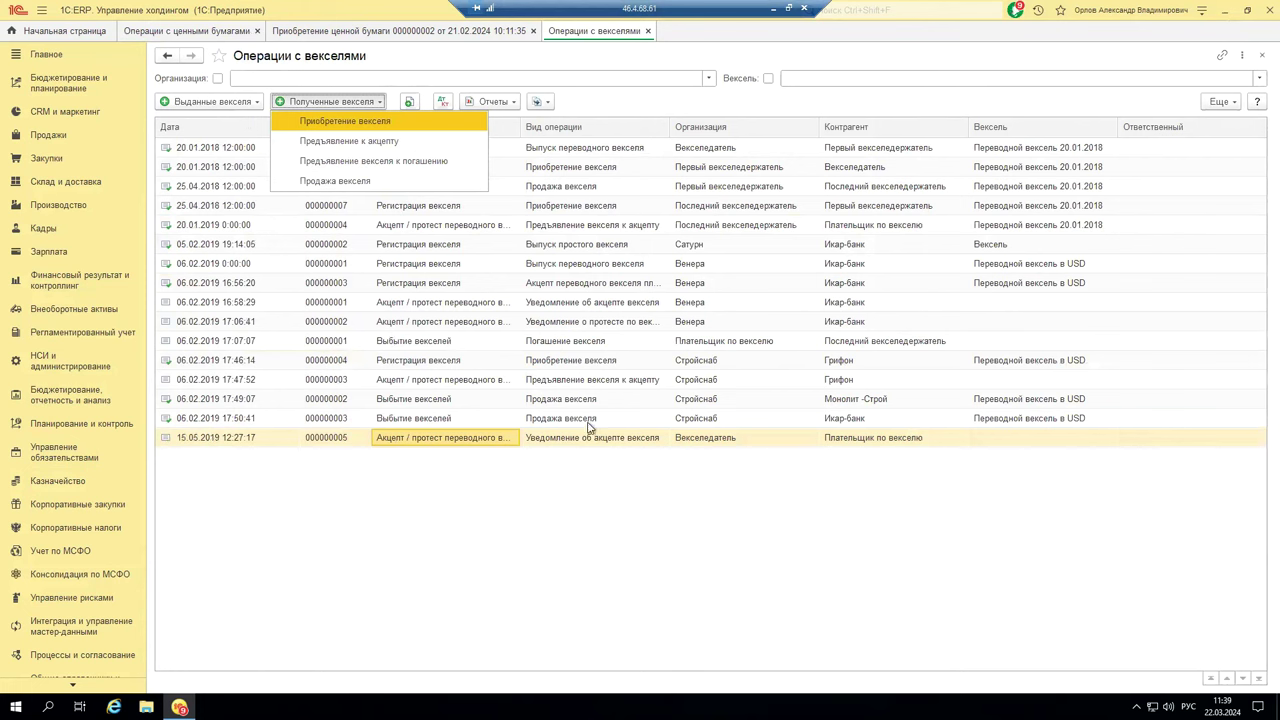
pyautogui.click(454, 487)
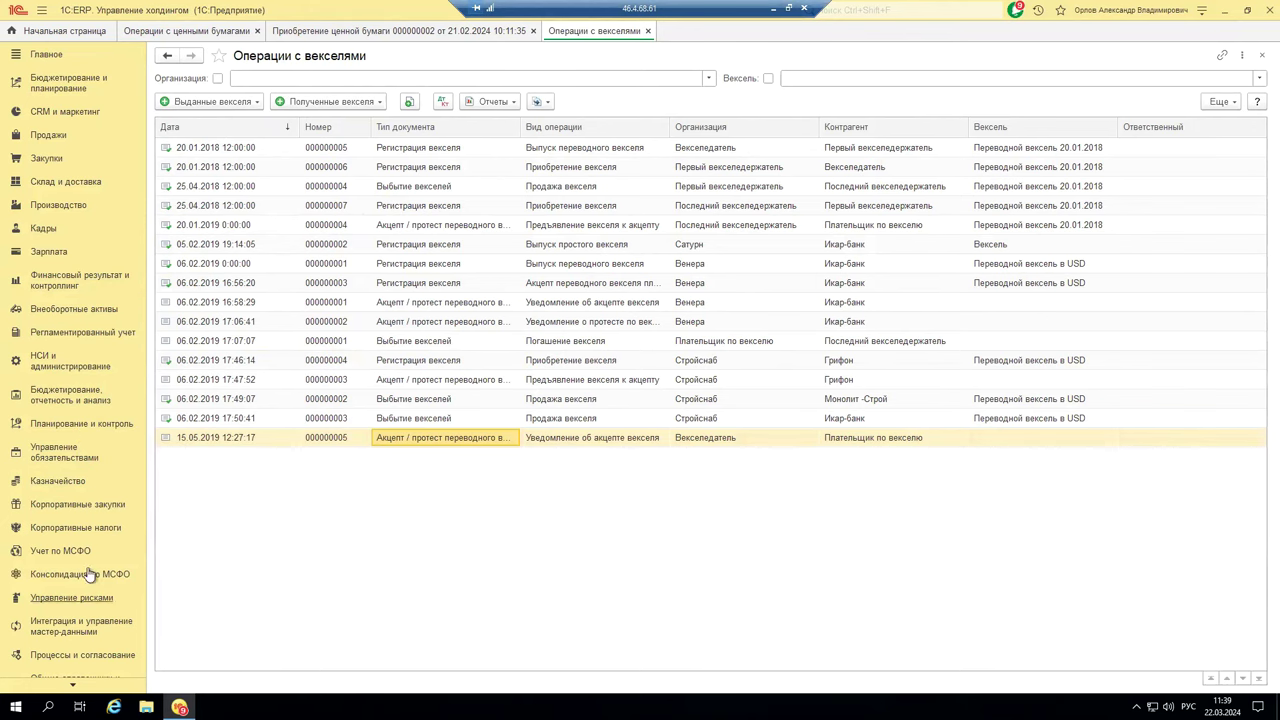
# Step: Open the Ценные бумаги catalogue and the Параметры учета финансовых инструментов list, and return to the catalogue
pyautogui.click(50, 362)
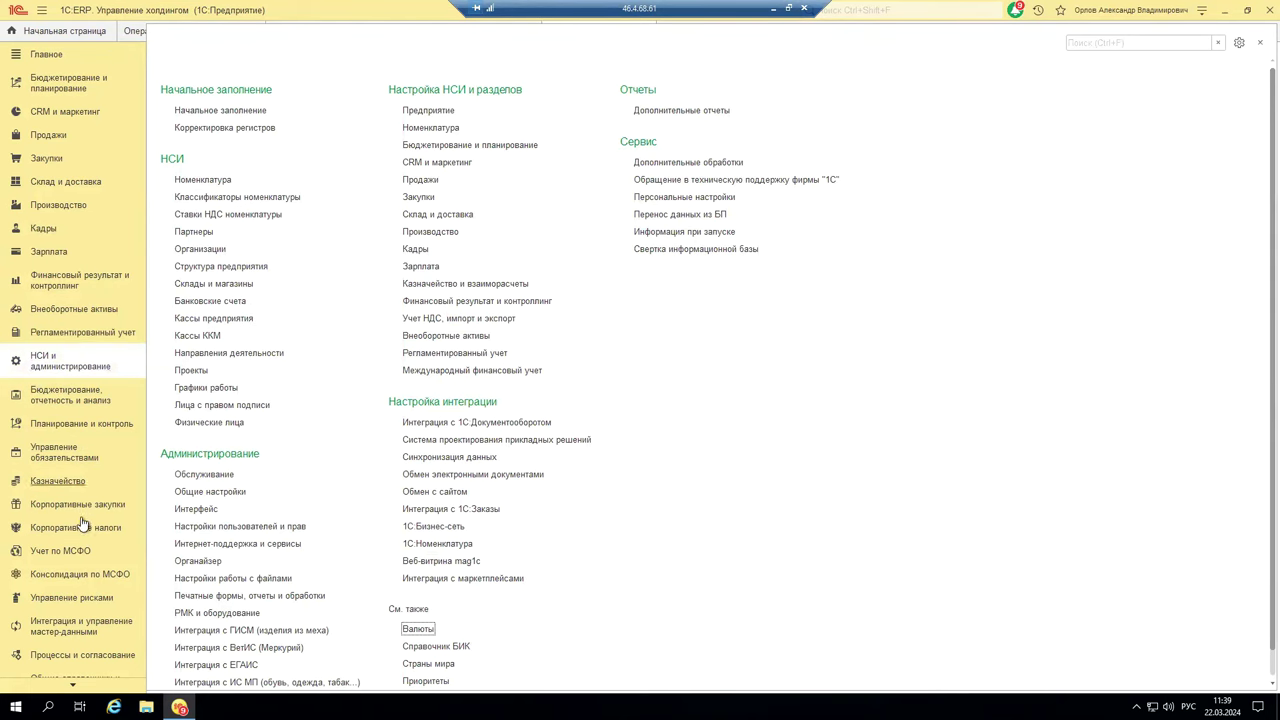
pyautogui.click(58, 481)
pyautogui.click(205, 387)
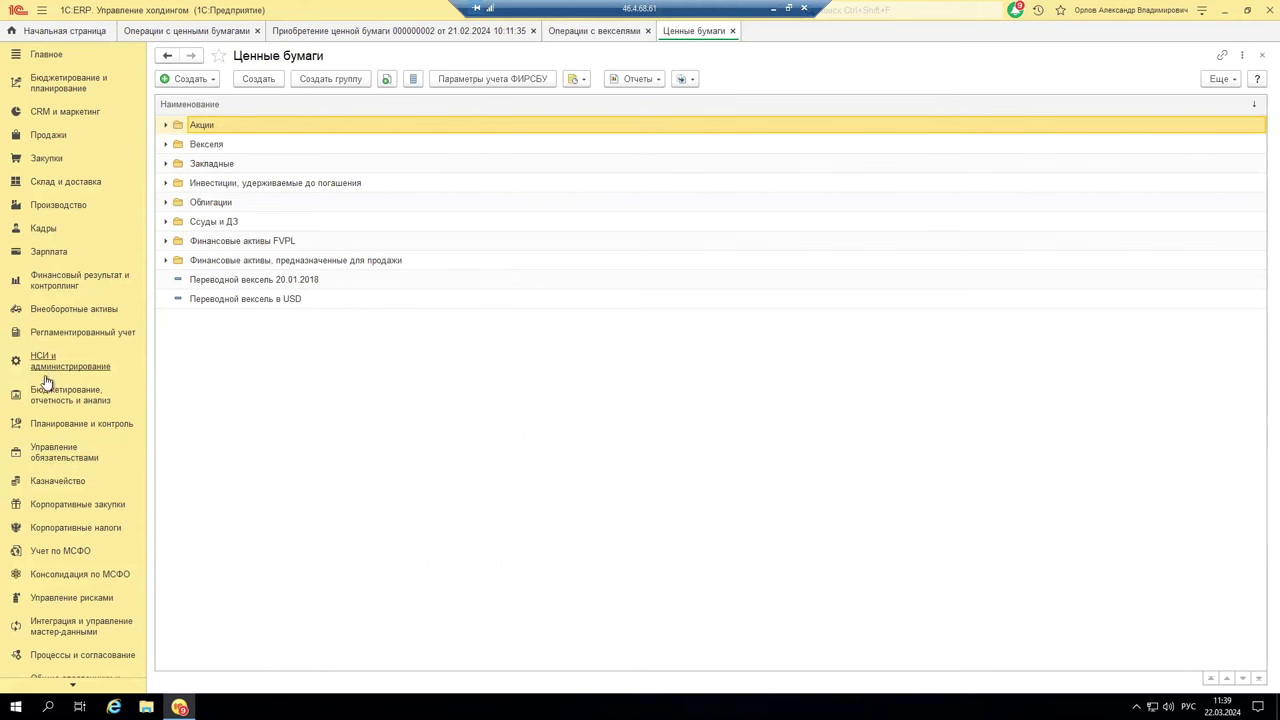
pyautogui.click(57, 453)
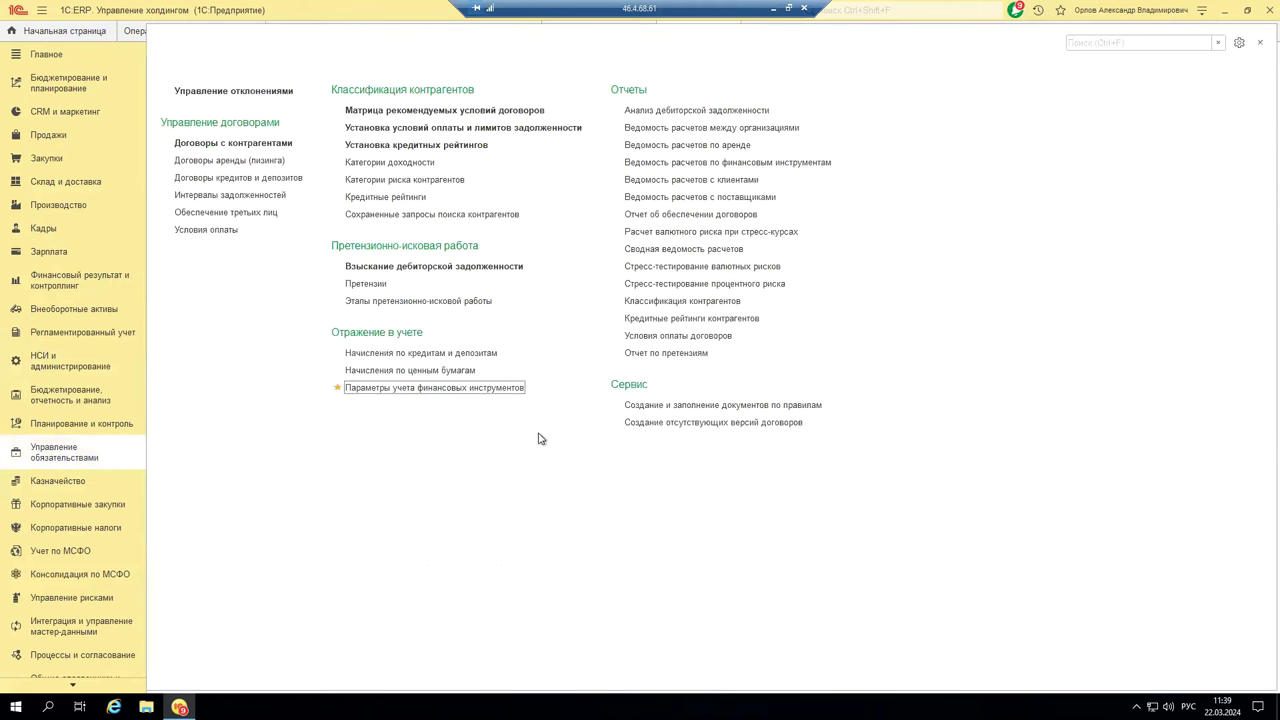
pyautogui.click(432, 391)
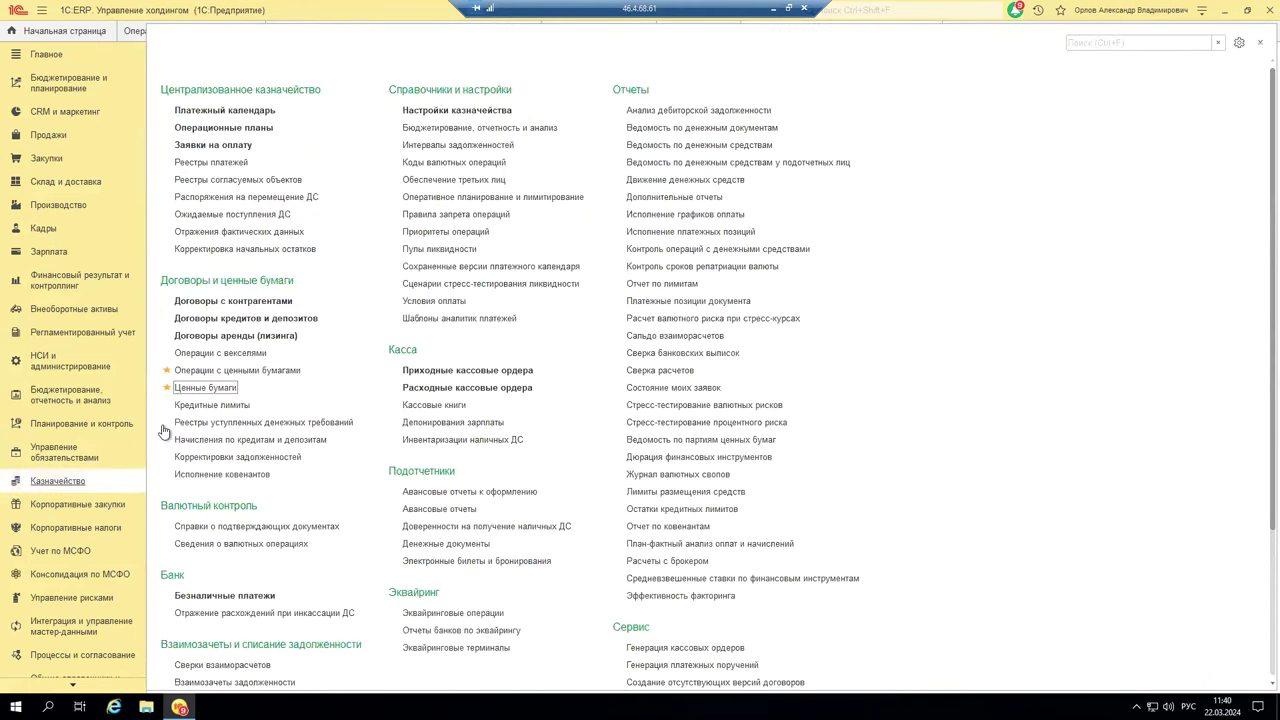
pyautogui.click(205, 388)
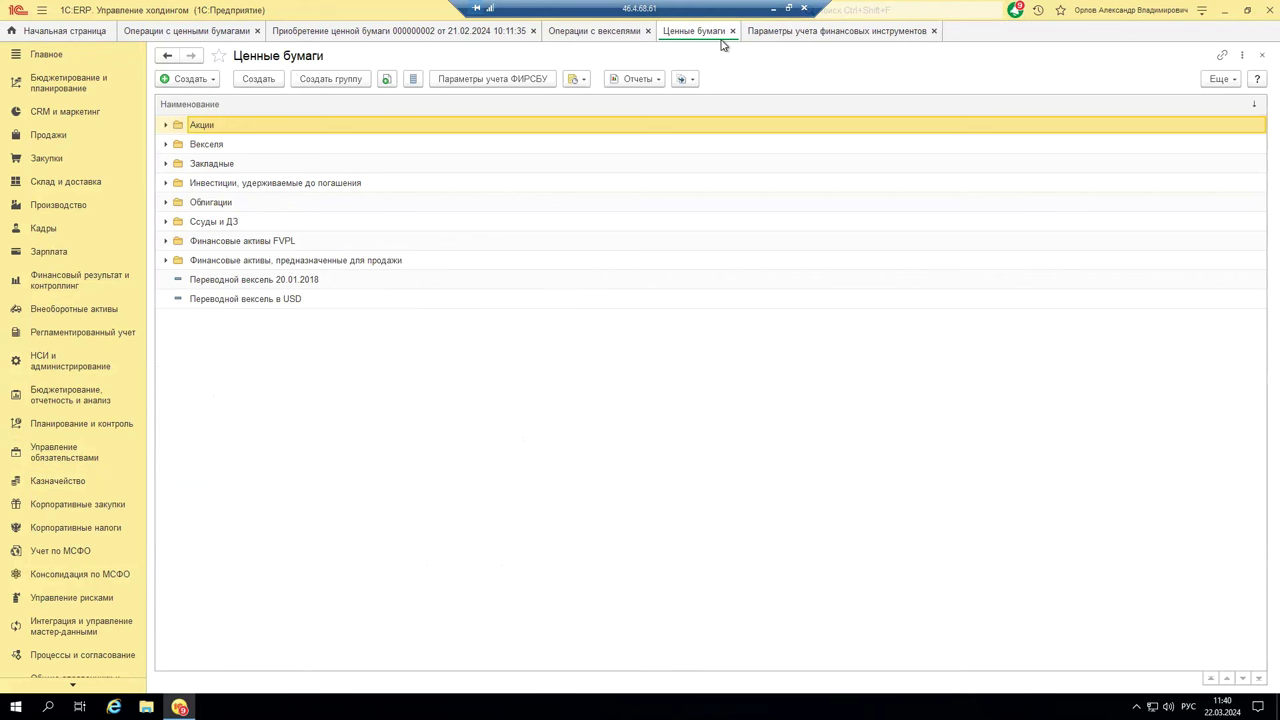
# Step: Revisit the securities operations list and the financial instrument accounting parameters, and minimize the remote desktop to show the PowerPoint closing slide
pyautogui.click(188, 32)
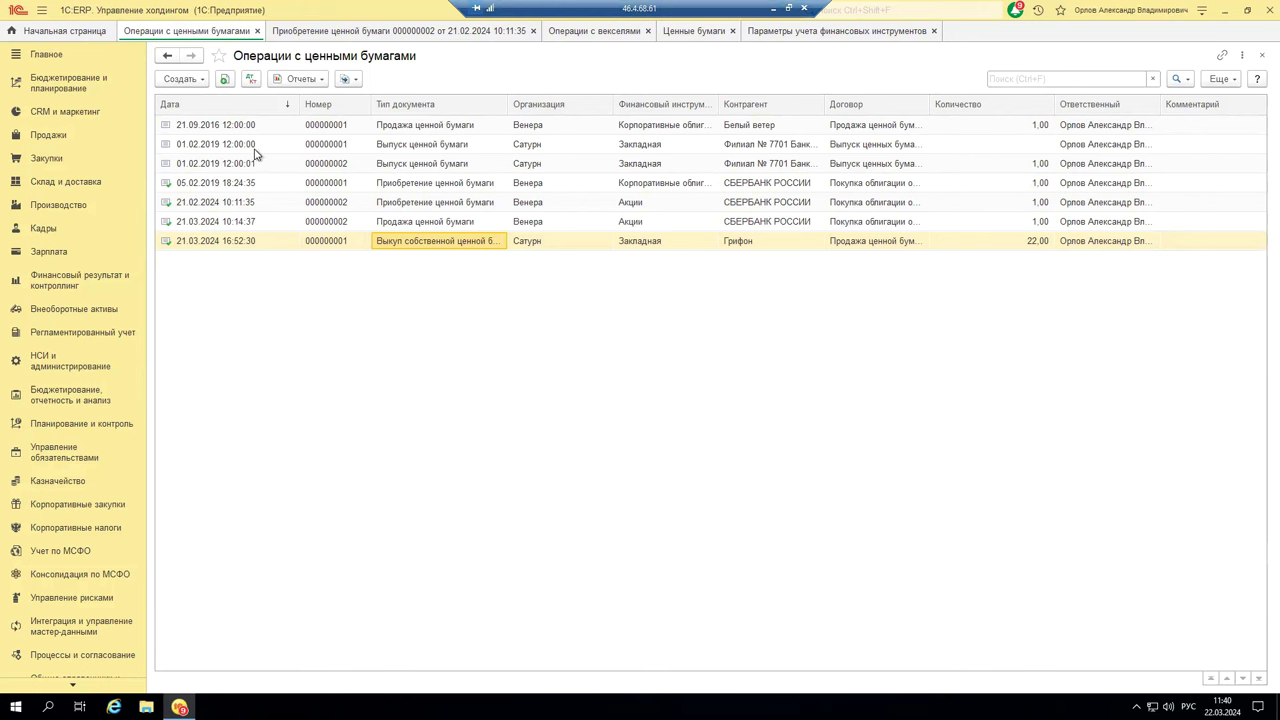
pyautogui.click(773, 33)
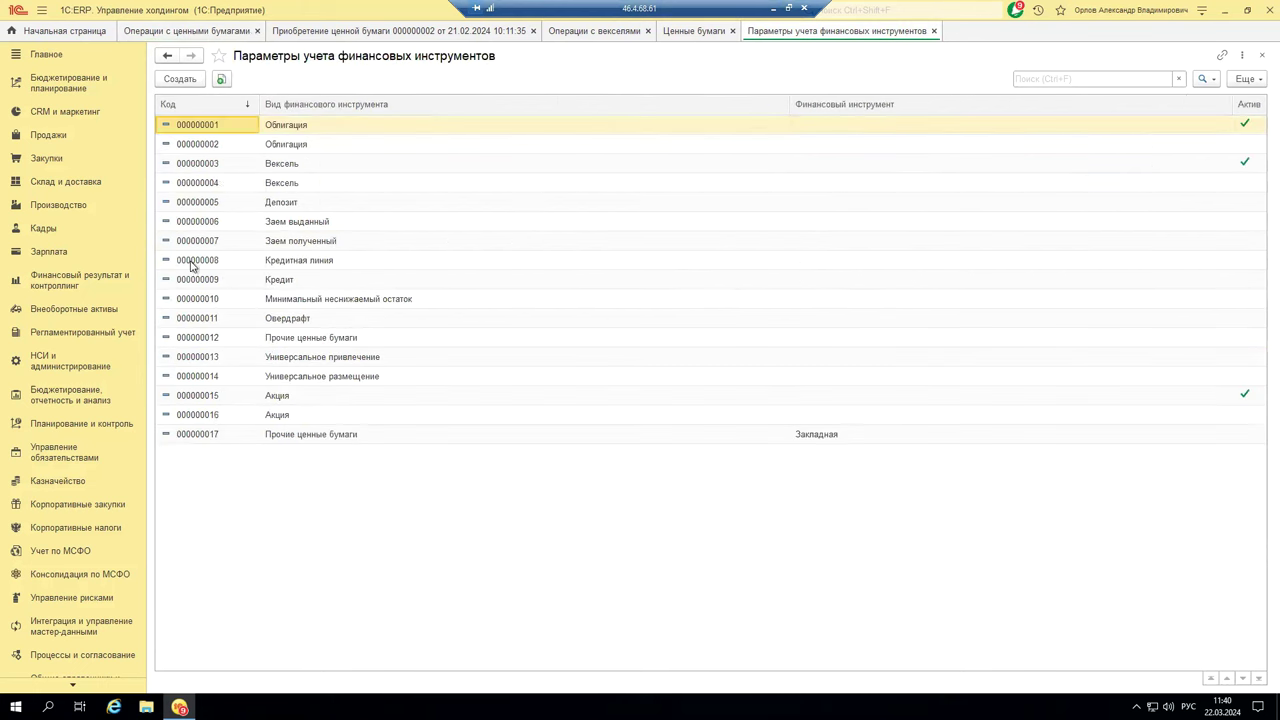
pyautogui.click(338, 239)
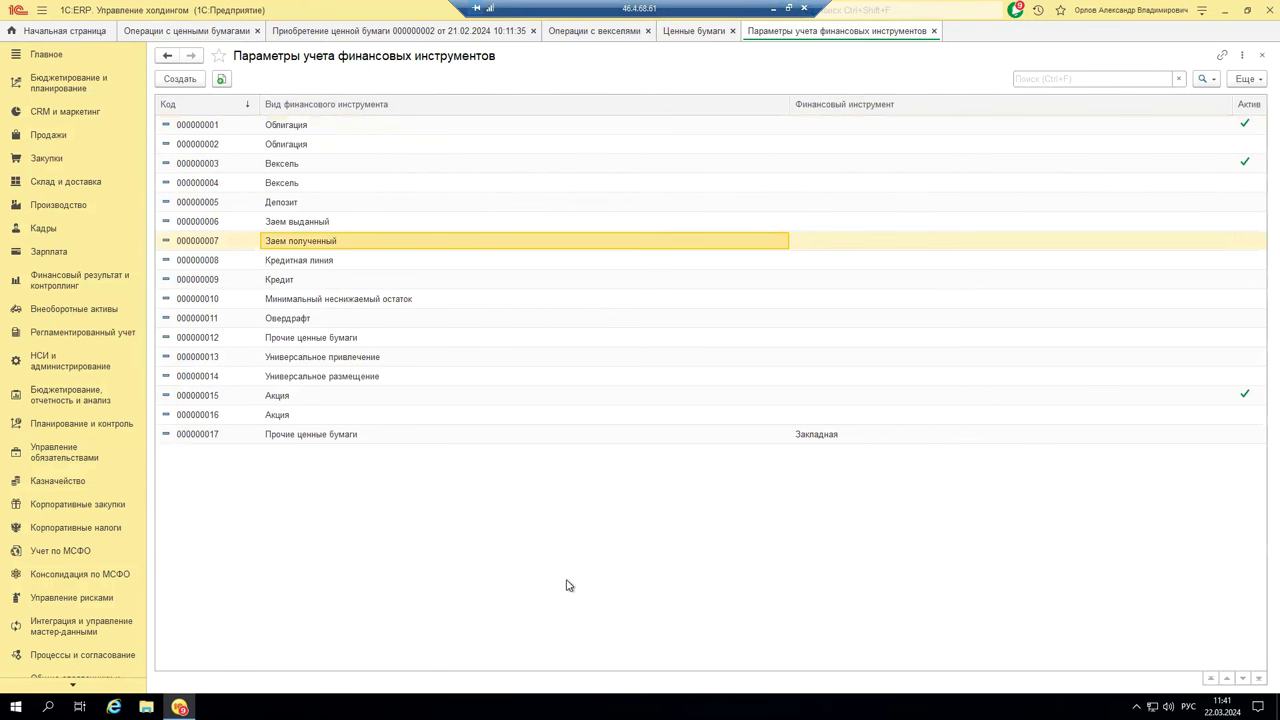
pyautogui.click(775, 10)
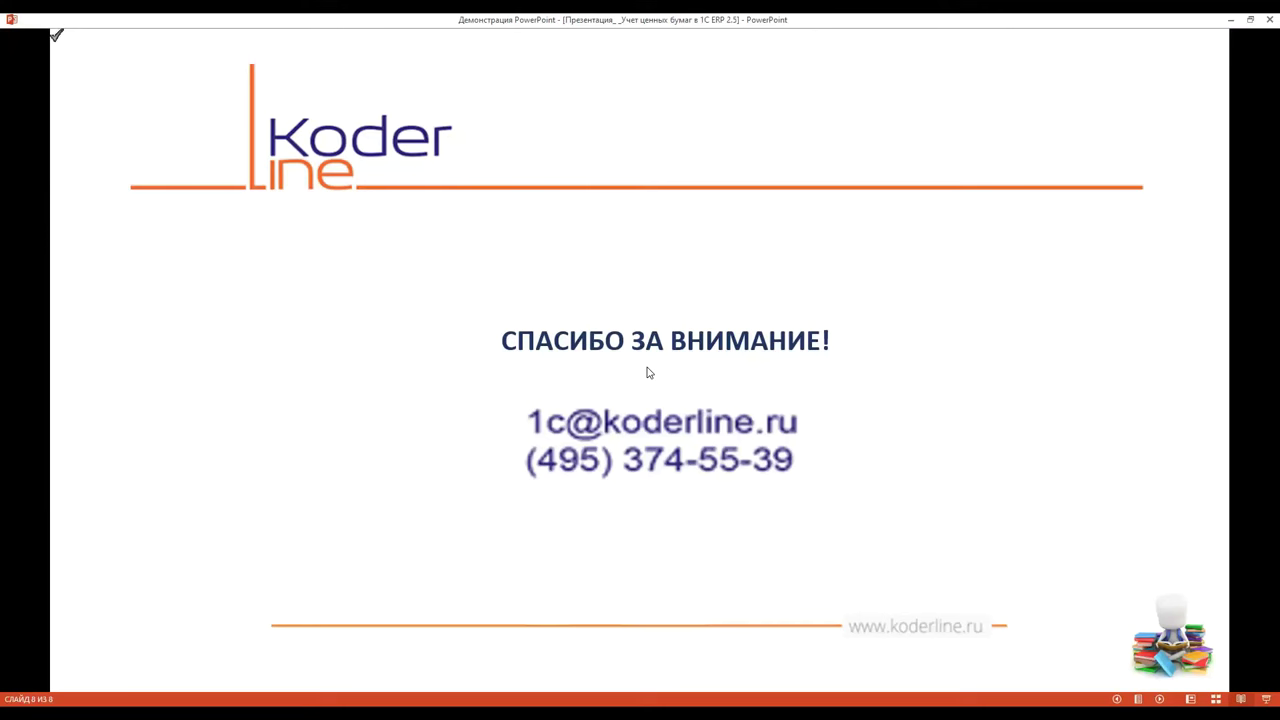